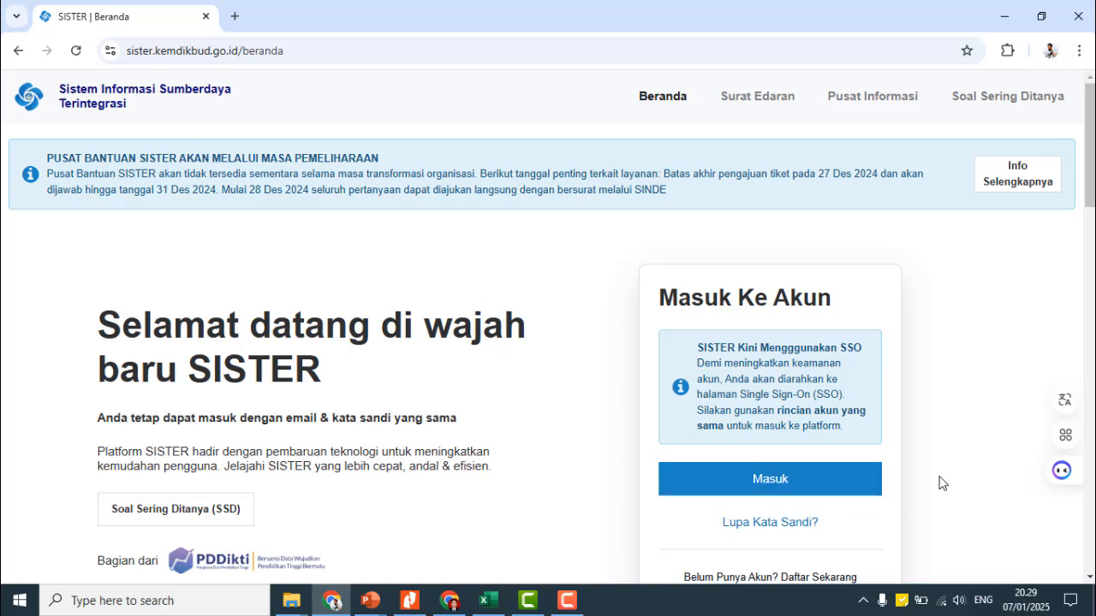
- Sign in through PDDIKTI single sign-on to reach the SISTER Beranda dashboard
left_click(805, 489)
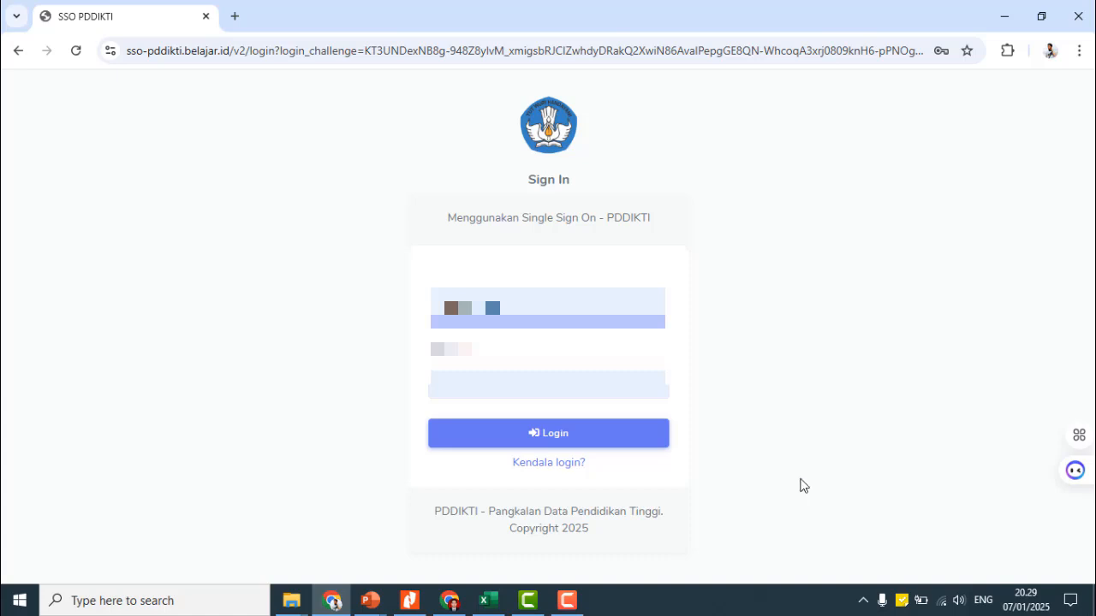
left_click(591, 442)
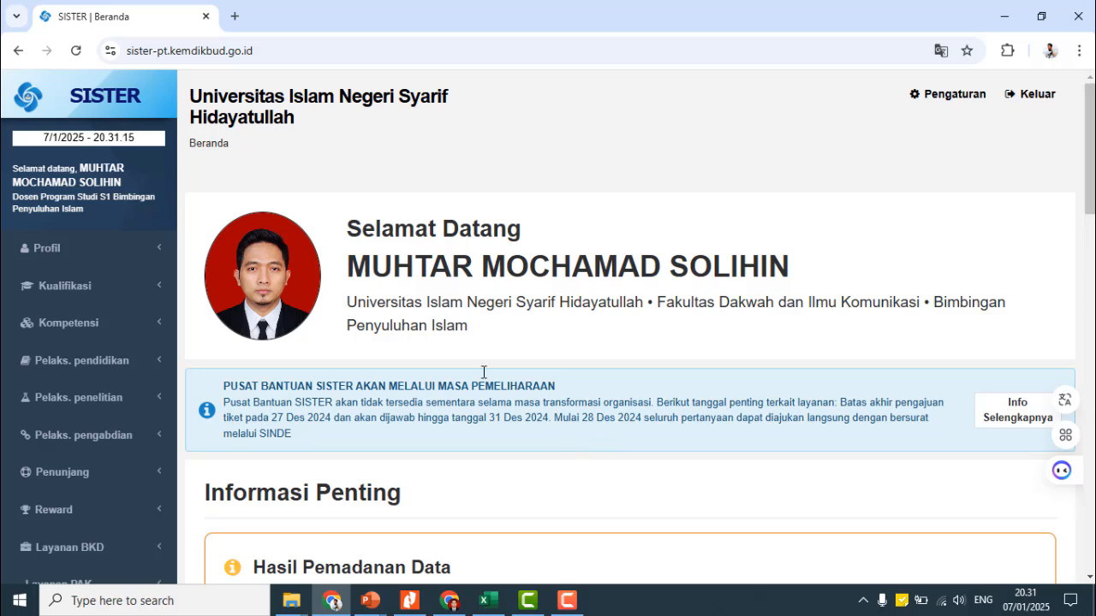
- Browse the sidebar's teaching, research, community service and supporting activity categories
left_click(101, 369)
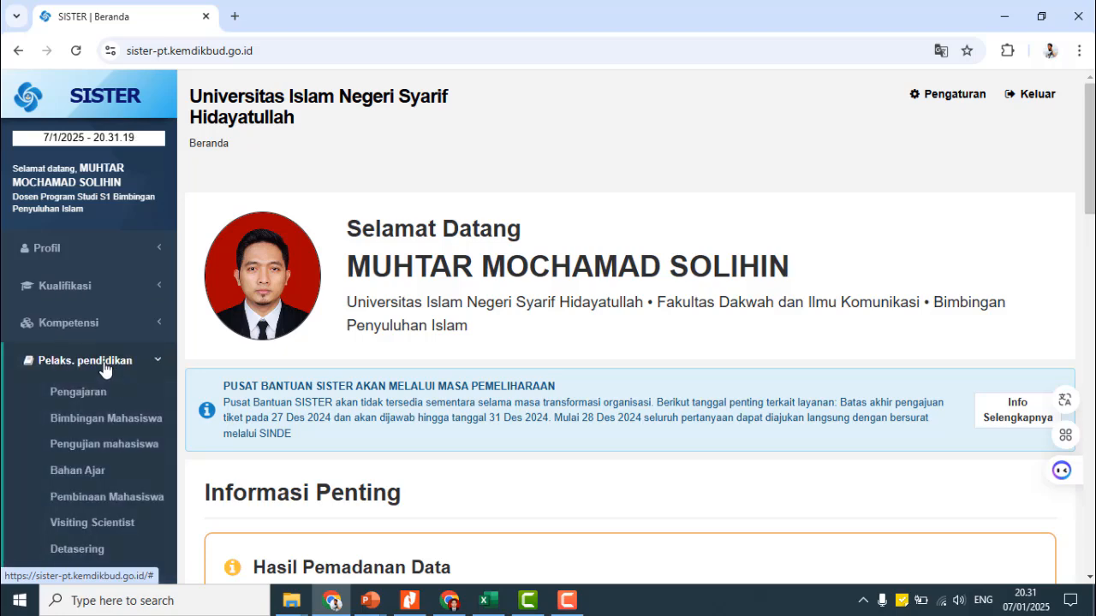
scroll(103, 369, "down", 2)
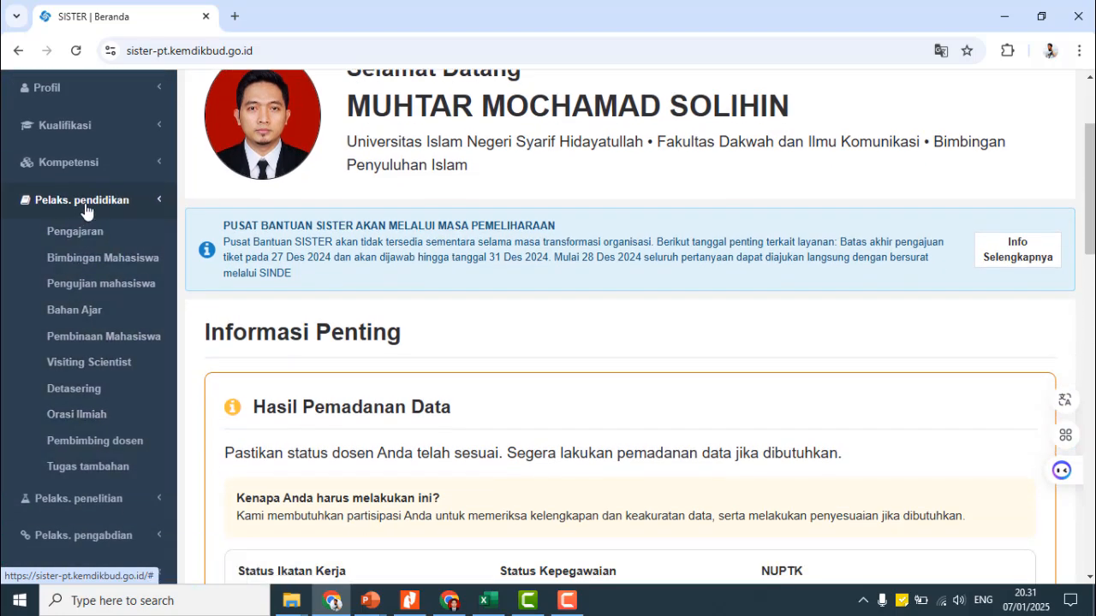
left_click(100, 239)
left_click(100, 237)
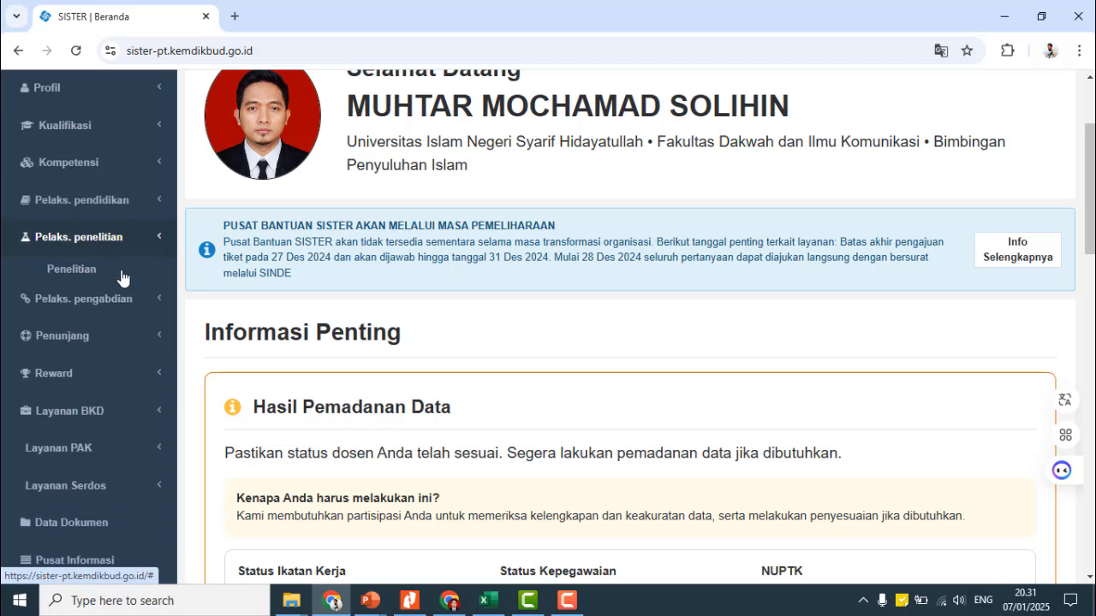
left_click(97, 286)
left_click(134, 276)
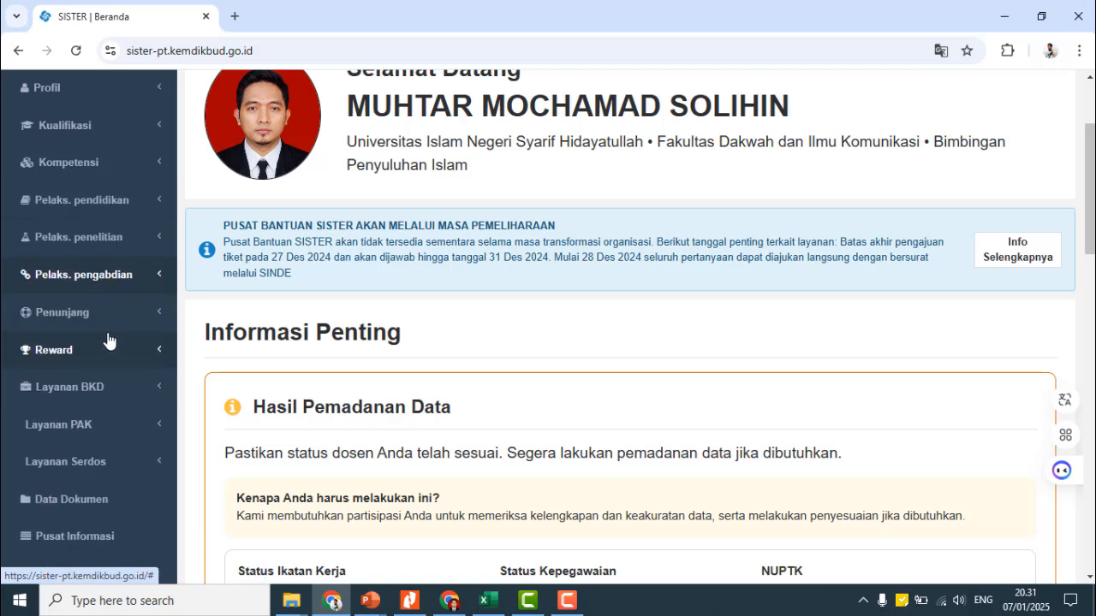
left_click(84, 312)
left_click(77, 313)
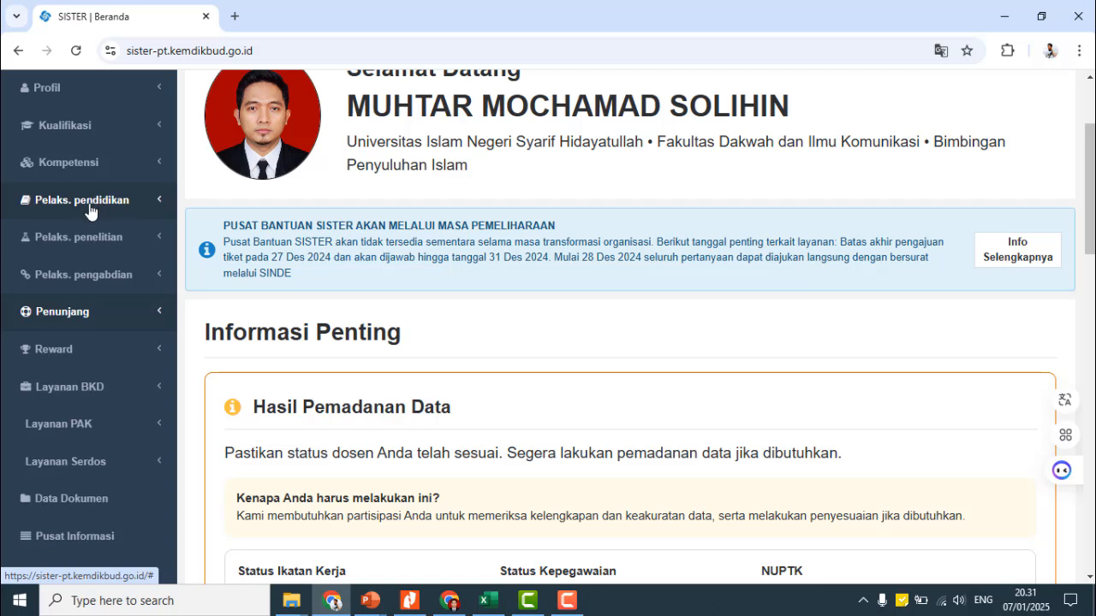
- Expand Layanan BKD in the sidebar and go to Rekap Kegiatan
left_click(81, 392)
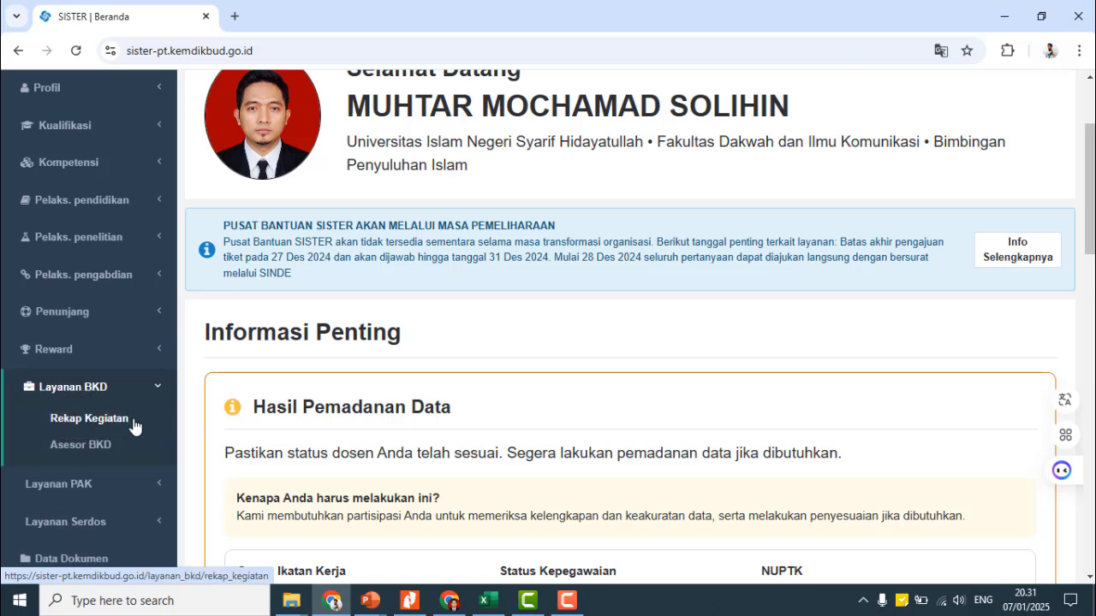
left_click(111, 417)
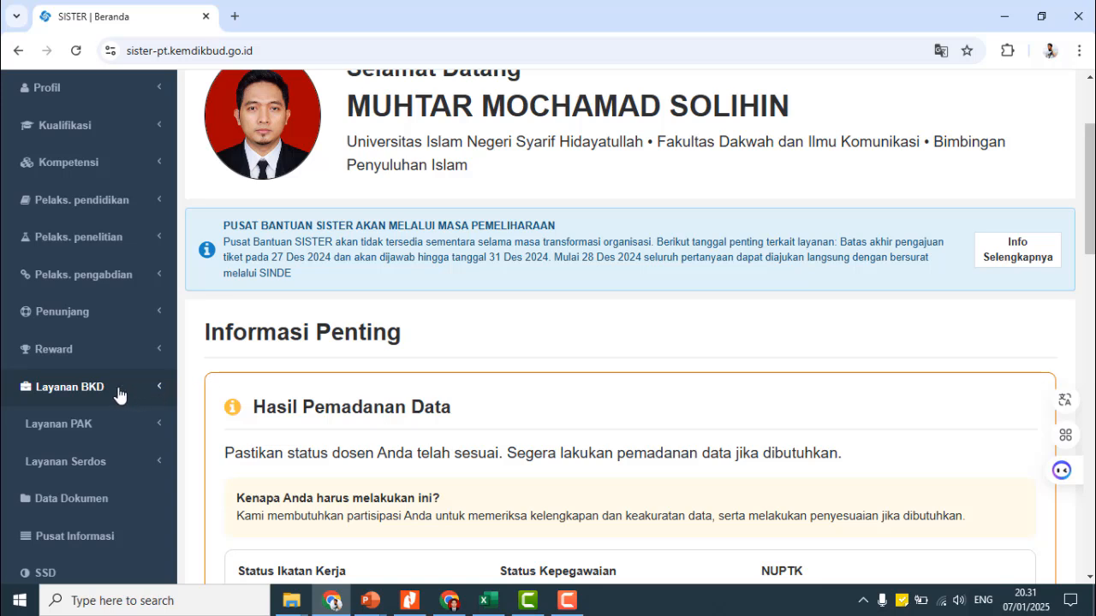
left_click(99, 391)
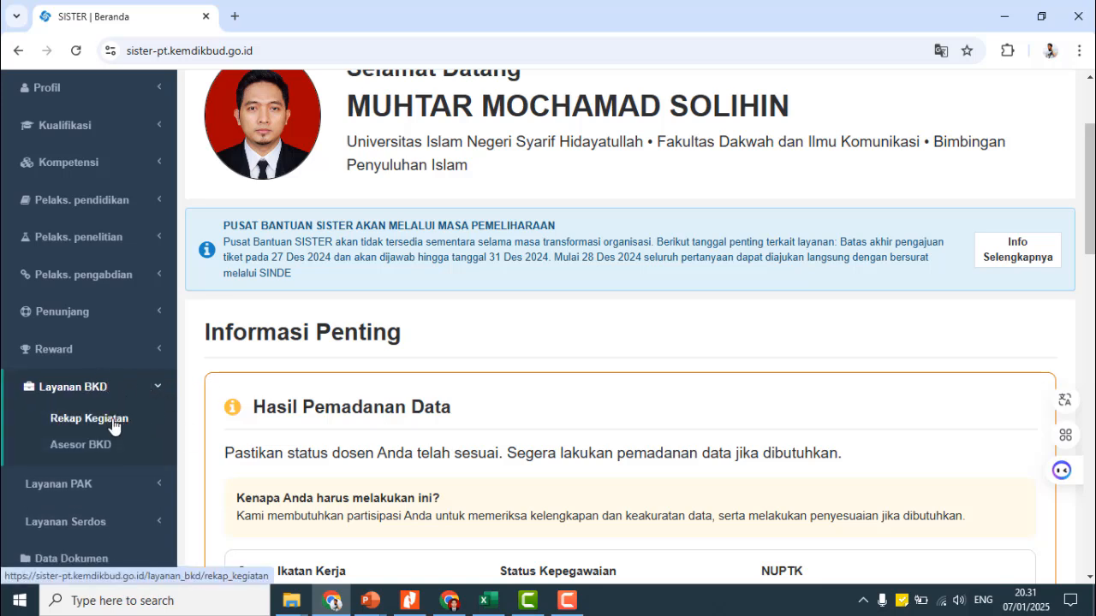
left_click(113, 426)
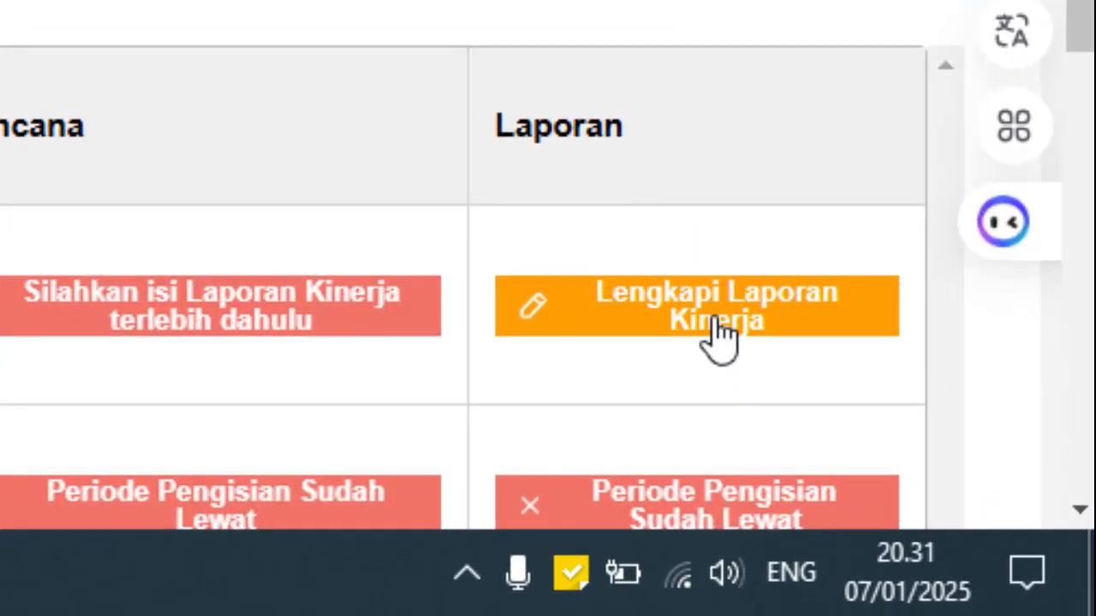
- Open Lengkapi Laporan Kinerja on the 2024/2025 Ganjil row
left_click(958, 508)
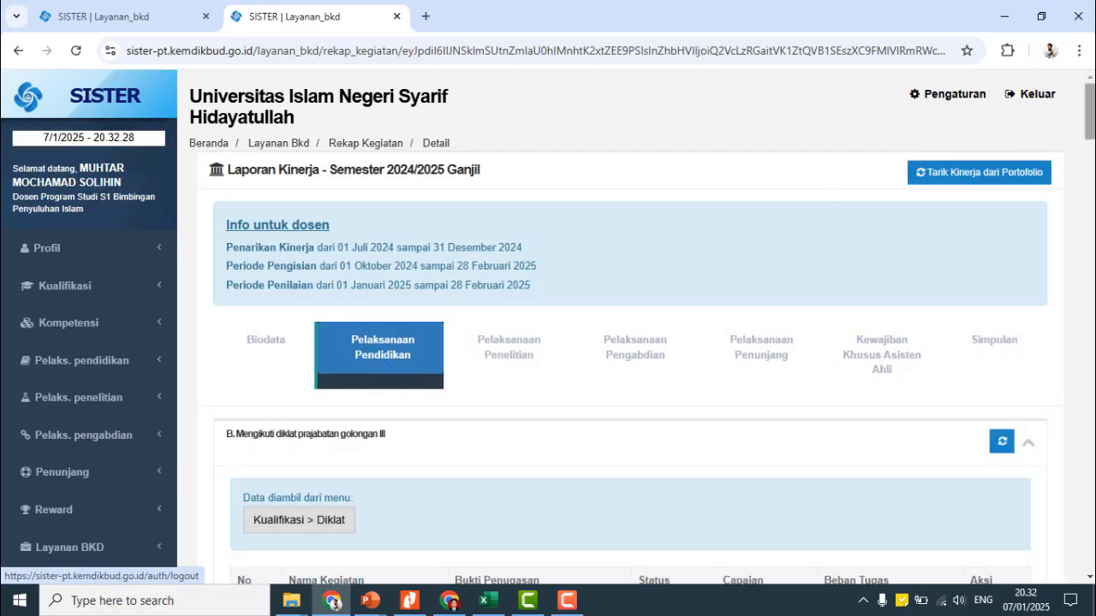
scroll(957, 156, "down", 4)
scroll(630, 327, "down", 9)
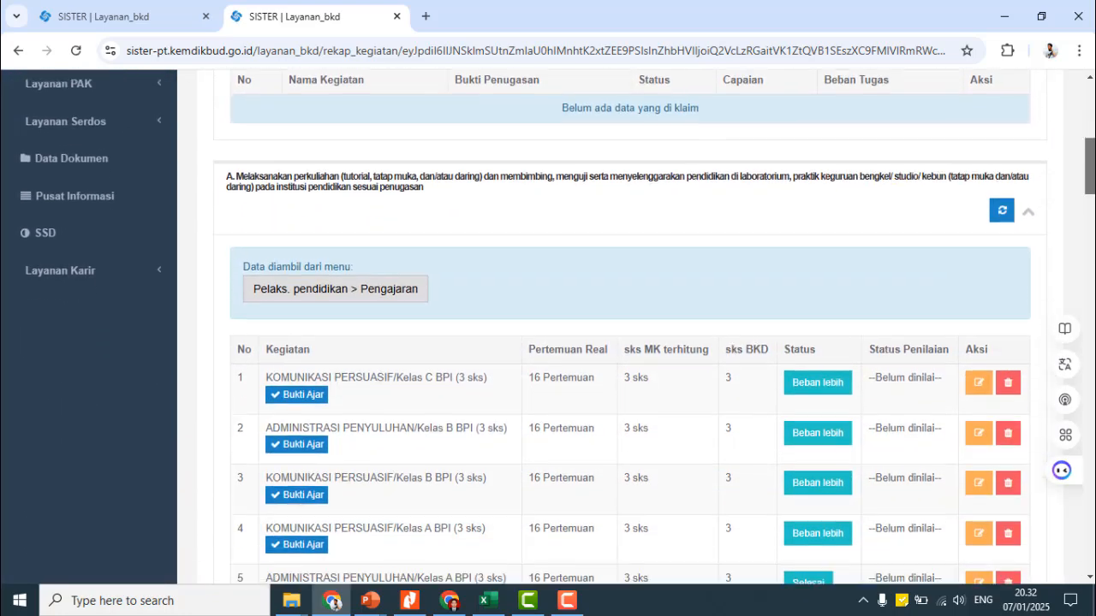
scroll(630, 326, "down", 20)
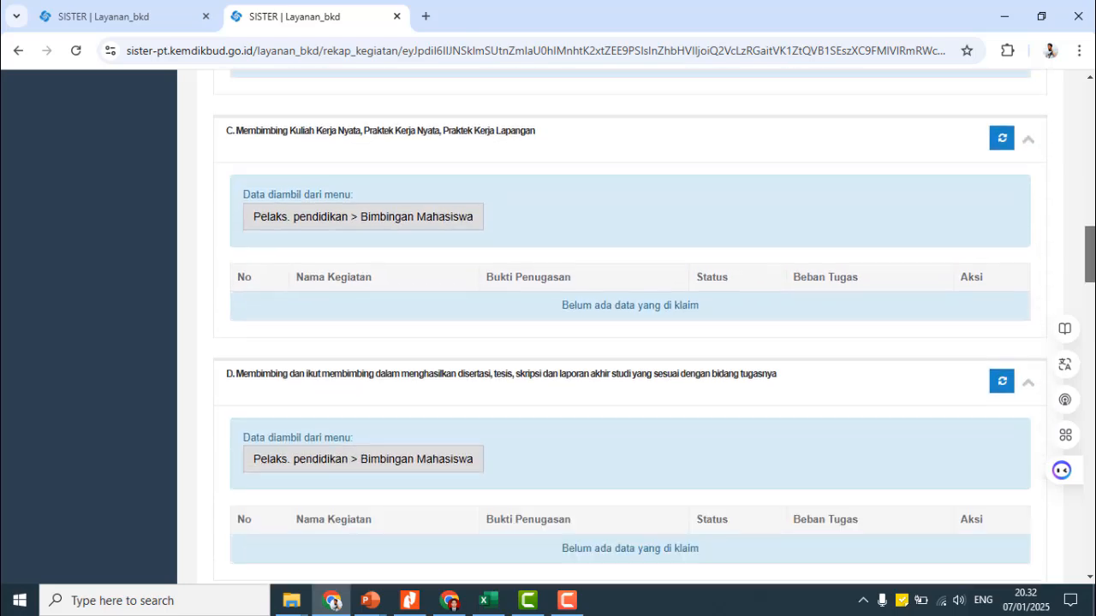
scroll(925, 496, "down", 11)
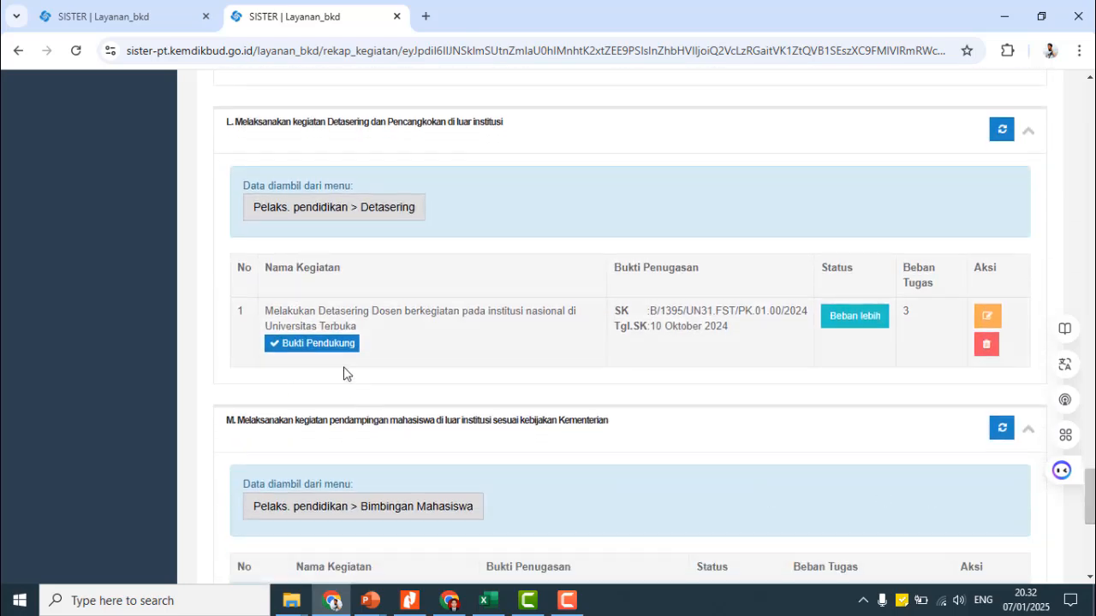
scroll(465, 379, "down", 4)
scroll(444, 376, "up", 3)
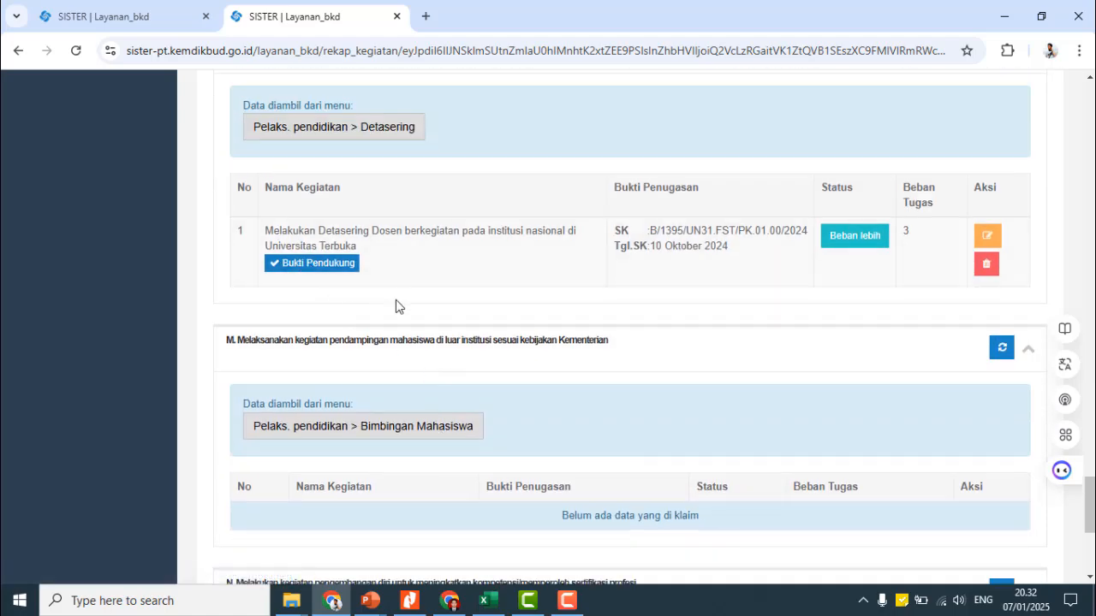
scroll(518, 281, "up", 1)
scroll(417, 354, "down", 5)
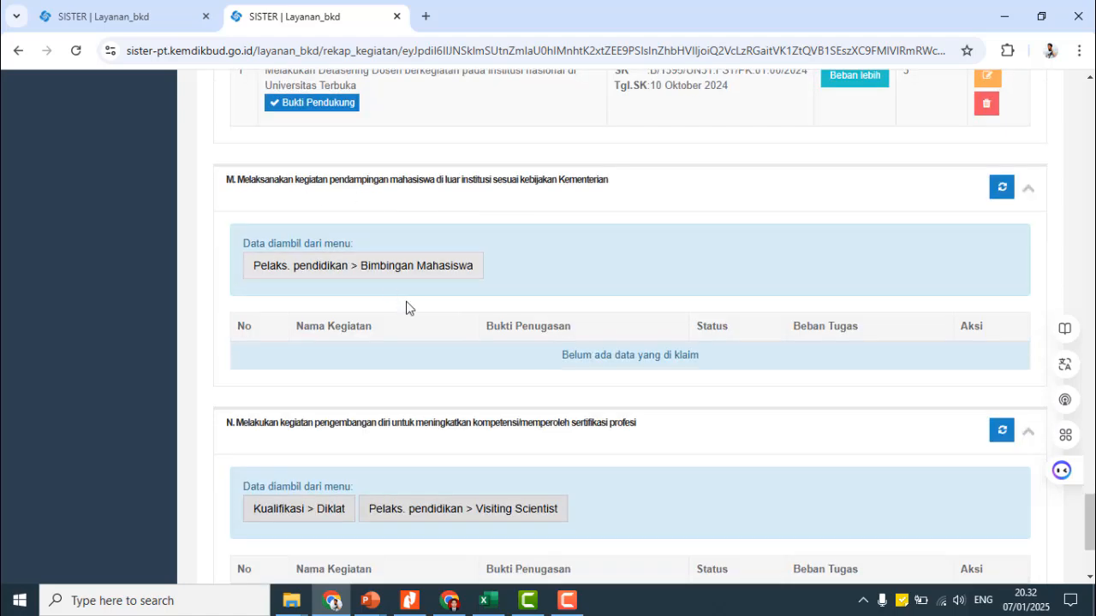
scroll(462, 368, "up", 20)
scroll(449, 360, "up", 4)
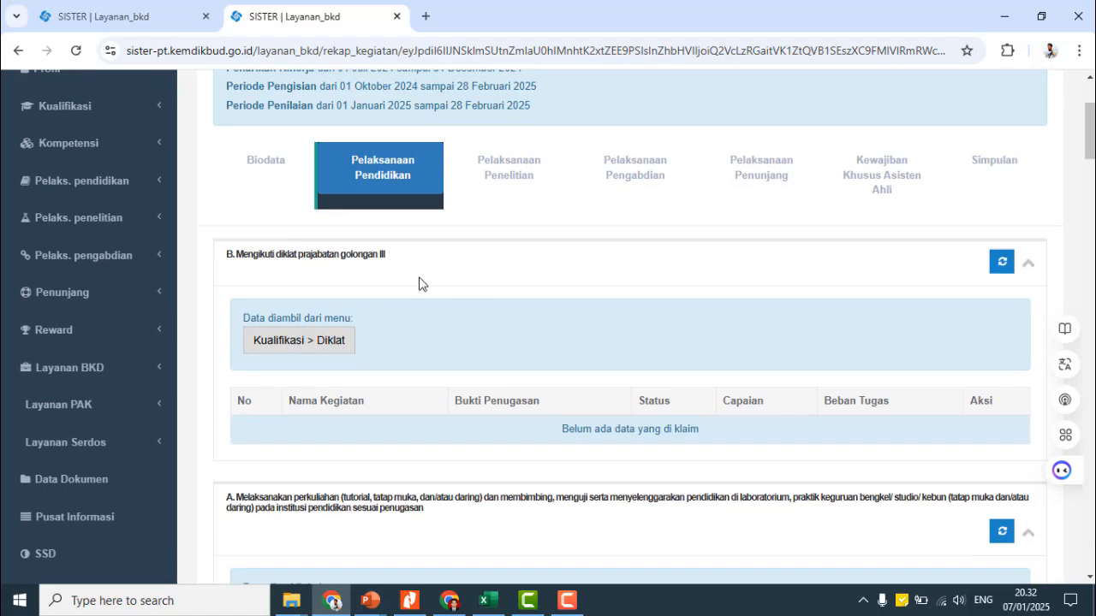
scroll(404, 325, "down", 1)
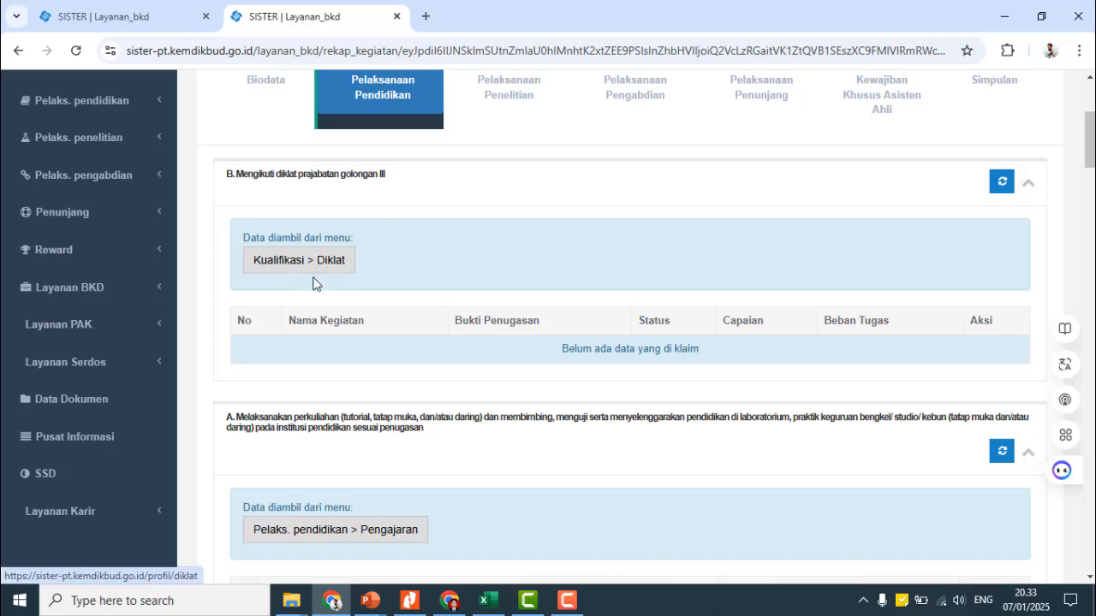
scroll(322, 278, "down", 4)
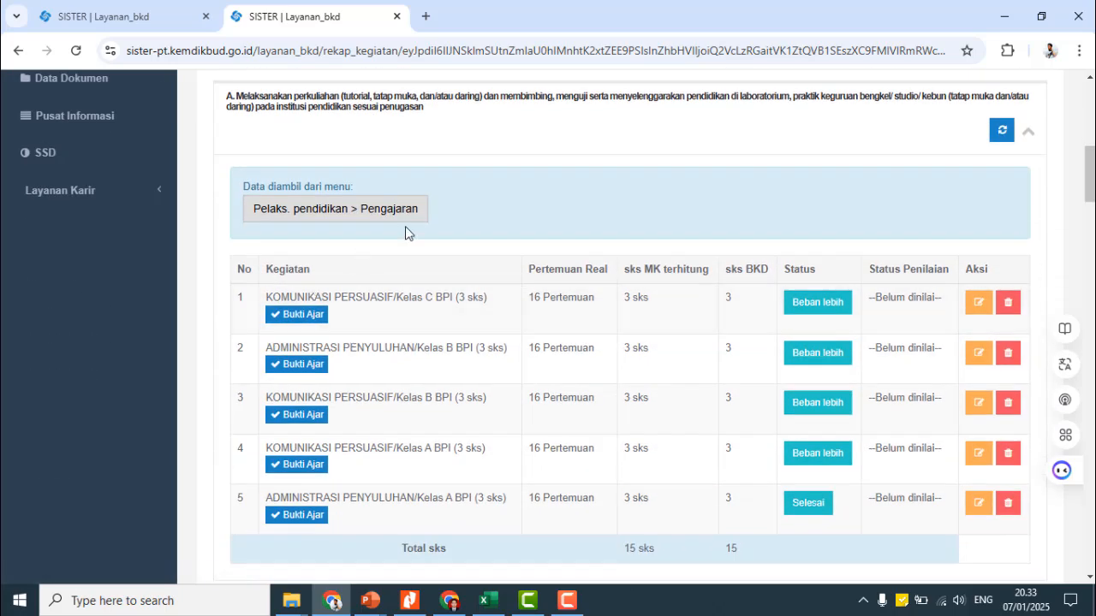
scroll(416, 225, "down", 1)
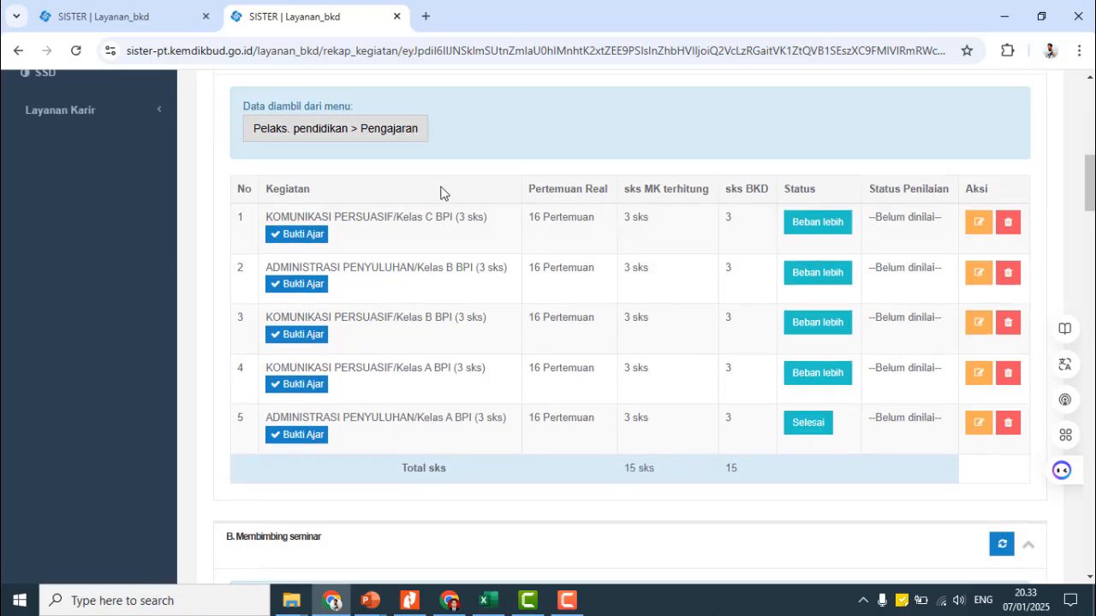
scroll(342, 195, "up", 3)
scroll(364, 219, "down", 3)
- Open Tridharma Pengajaran in a new tab and read its Feeder PDDikti auto-sync notice
left_click(353, 142)
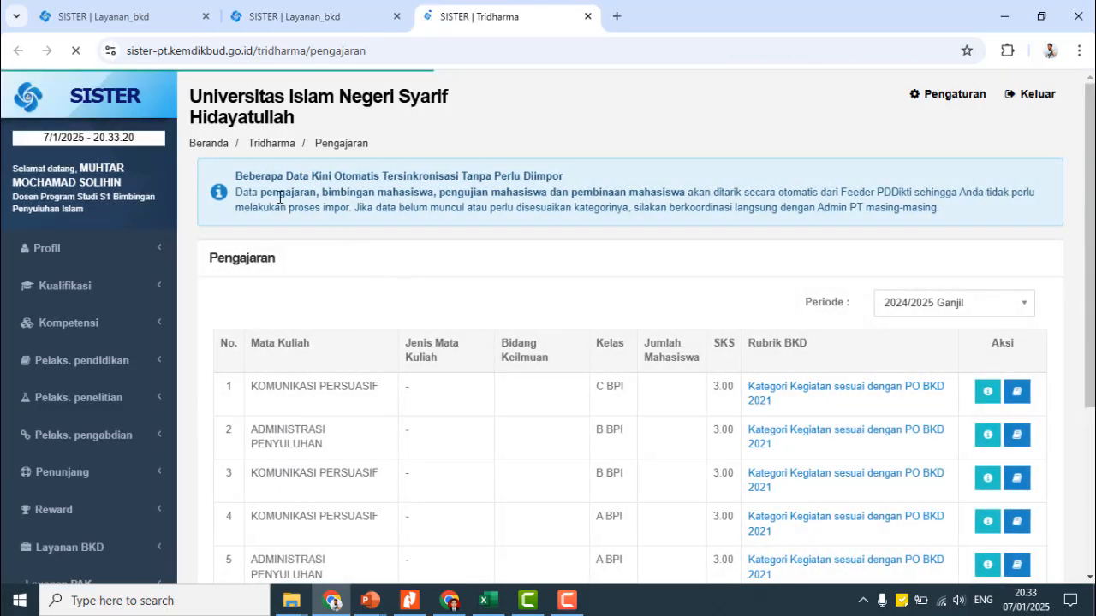
left_click_drag(236, 177, 361, 177)
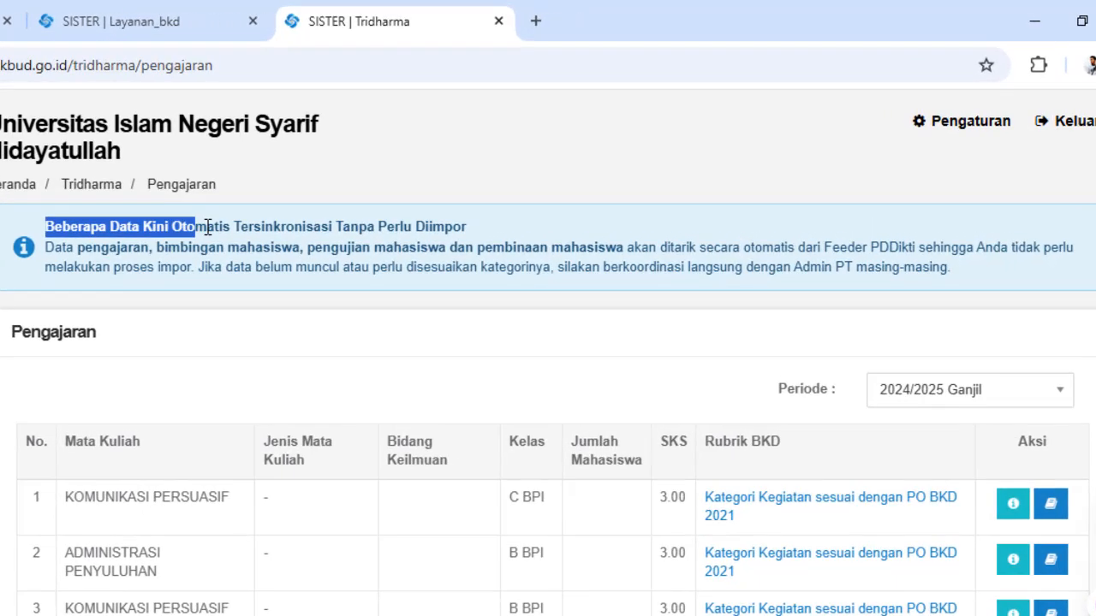
left_click_drag(207, 227, 476, 235)
left_click(101, 253)
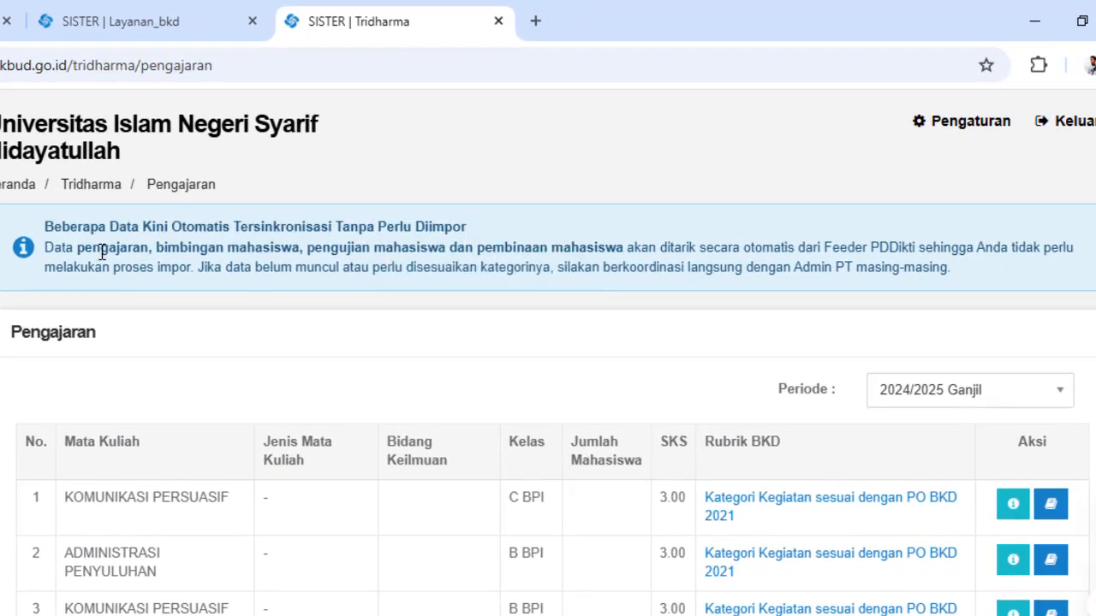
left_click_drag(82, 249, 1069, 250)
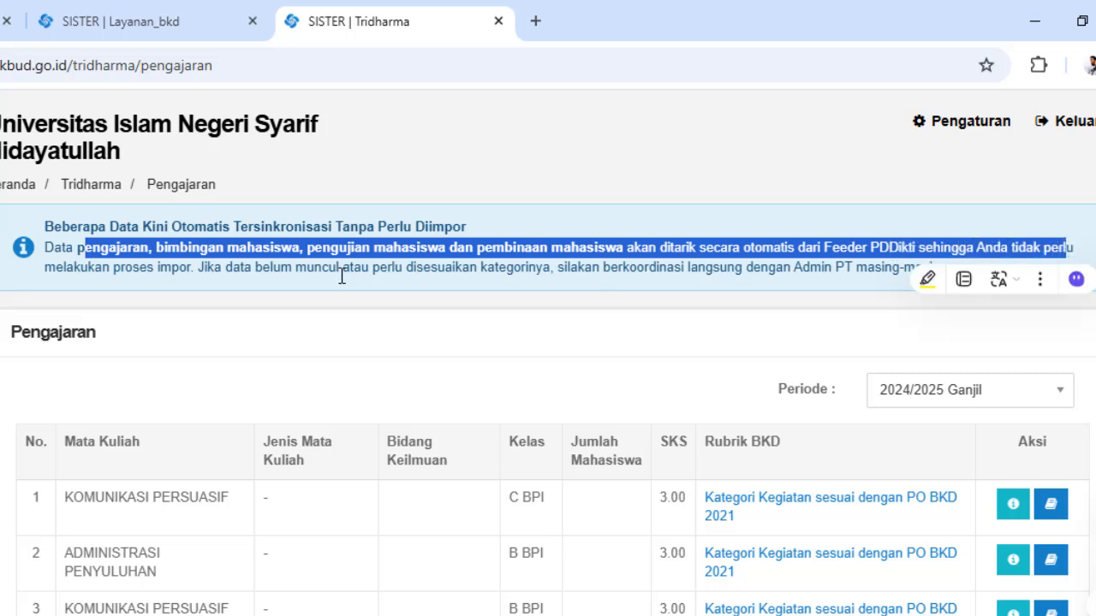
left_click(194, 268)
left_click_drag(195, 268, 957, 272)
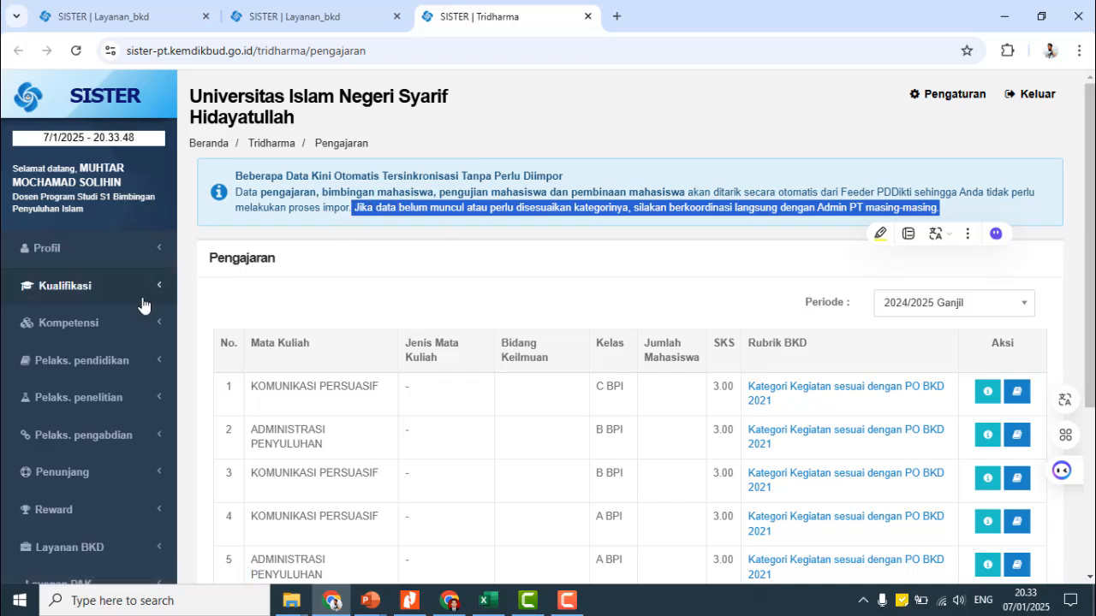
left_click(128, 362)
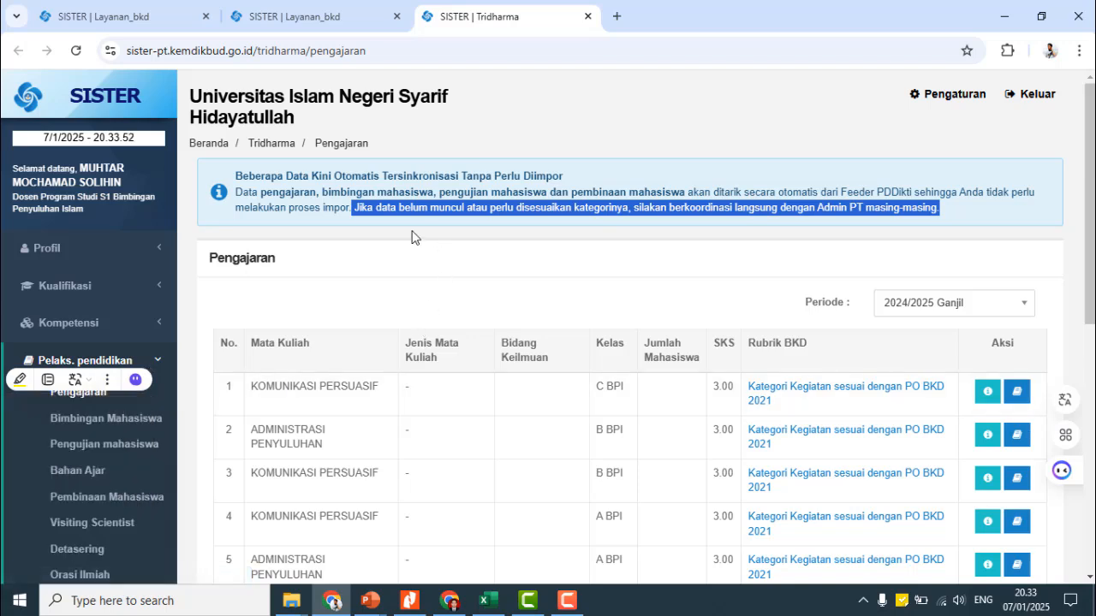
left_click(332, 211)
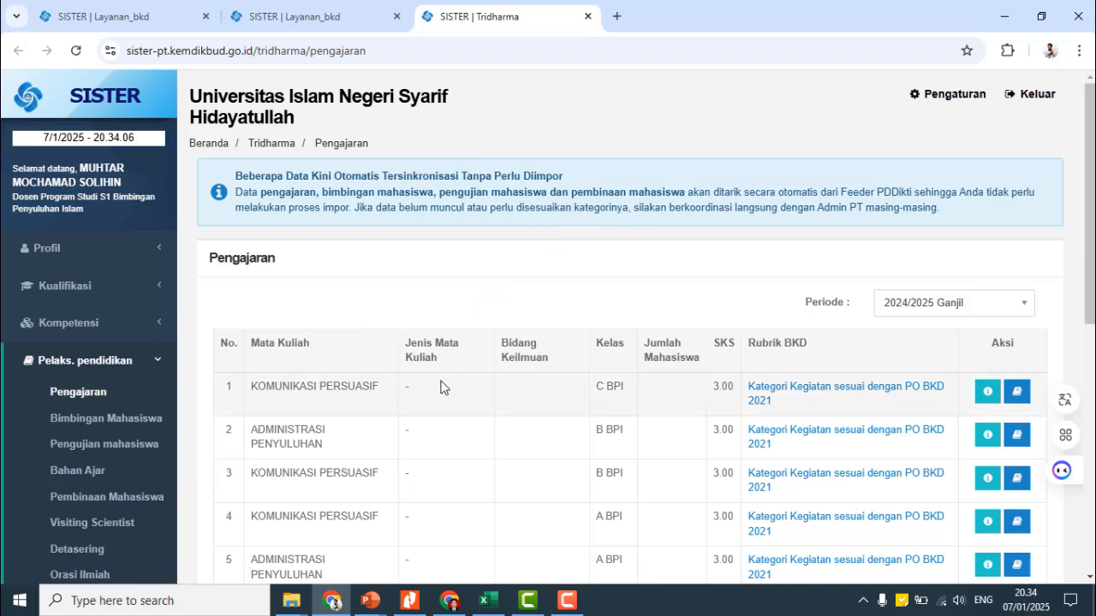
- Back on the performance report, review the KOMUNIKASI PERSUASIF Kelas C BPI course row
left_click(325, 10)
scroll(403, 241, "up", 1)
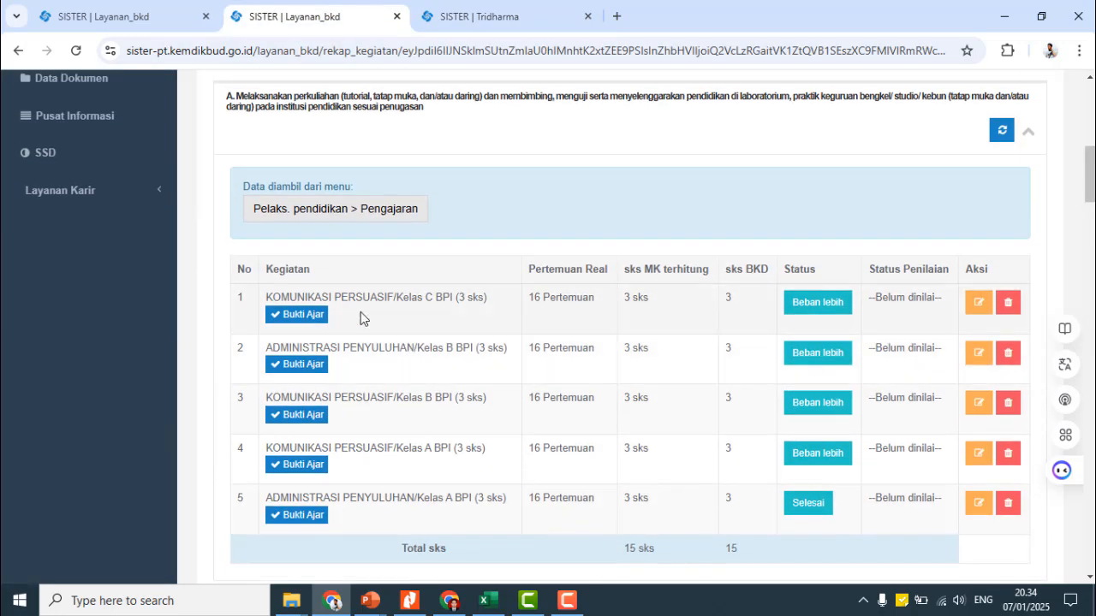
left_click_drag(265, 298, 671, 320)
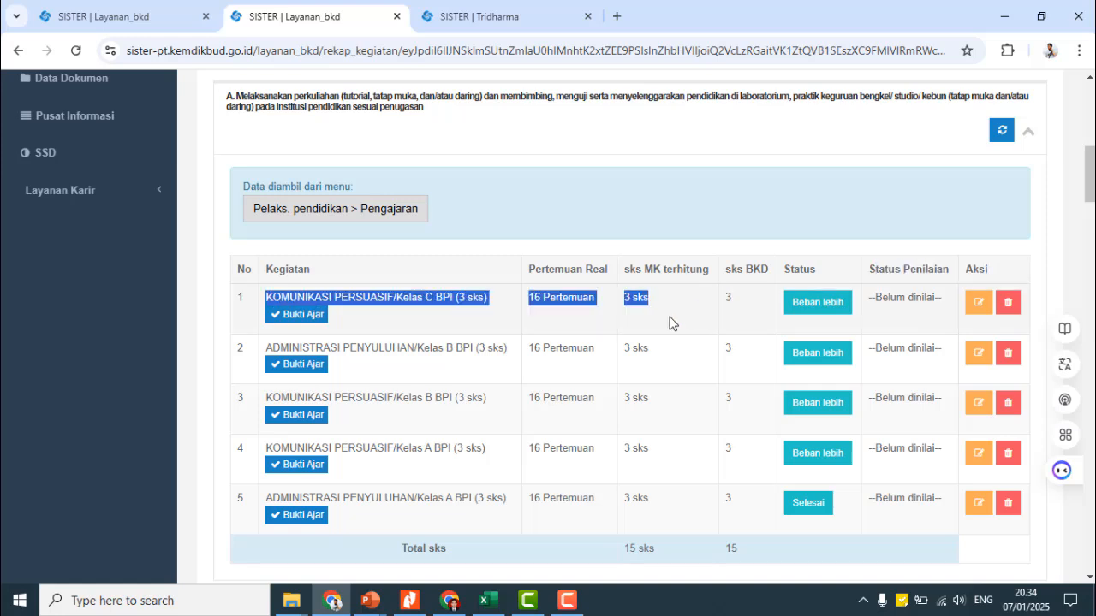
left_click(553, 238)
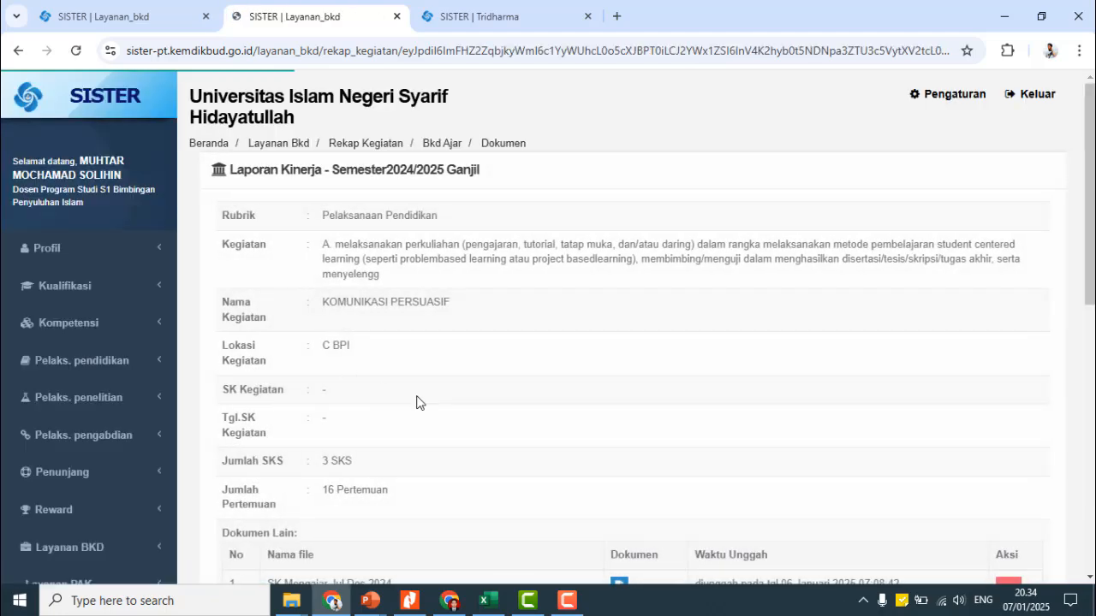
- Delete the SK Mengajar Jul Des 2024 and RPS evidence documents, confirming each deletion
scroll(428, 402, "down", 4)
scroll(1019, 270, "down", 1)
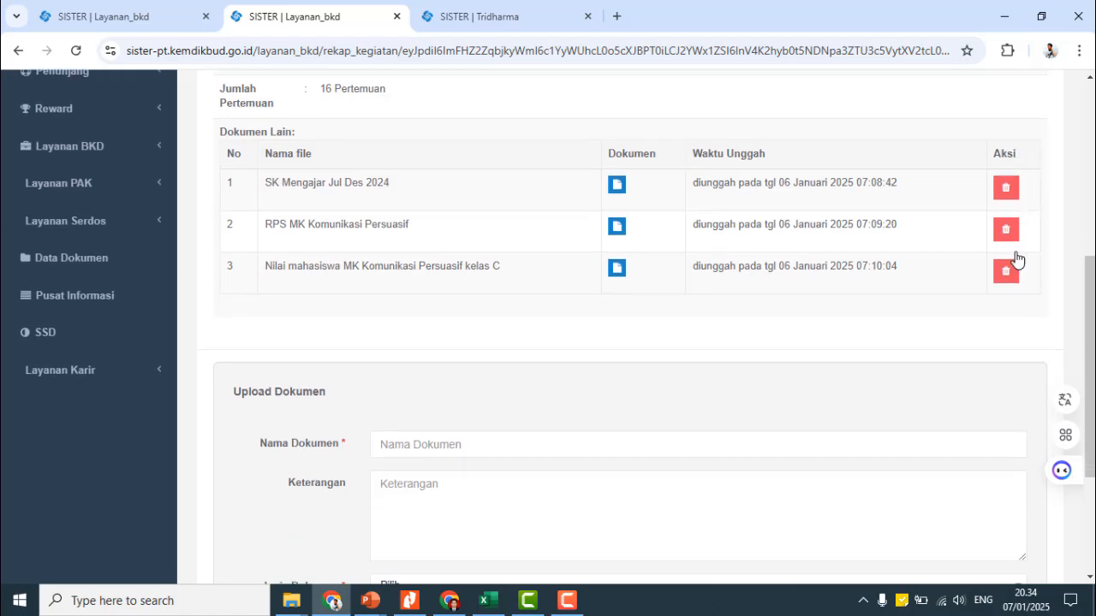
left_click(1006, 189)
left_click(707, 206)
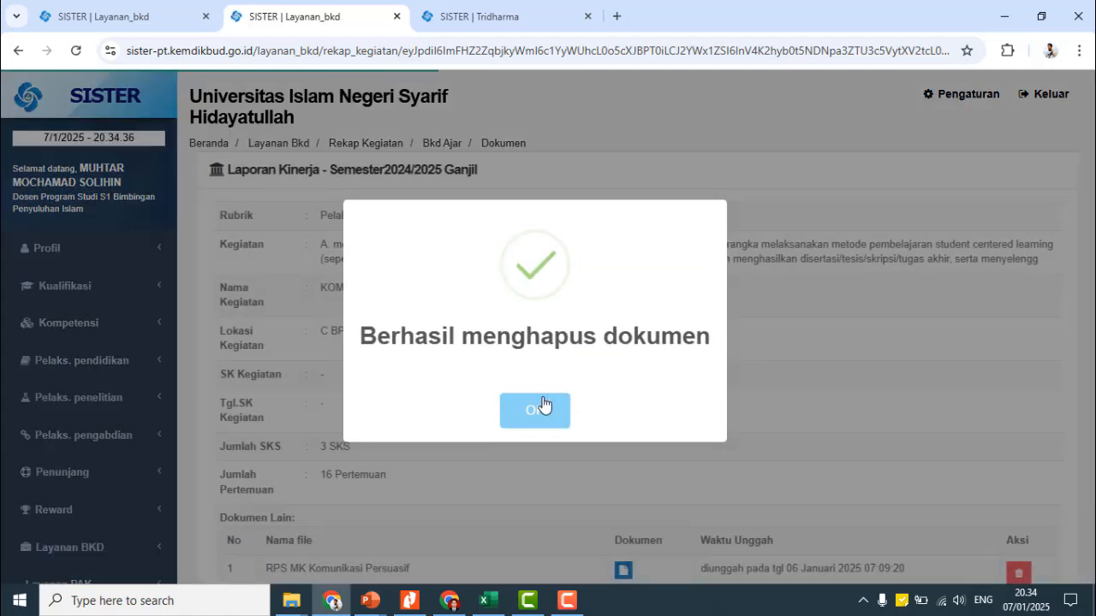
left_click(542, 409)
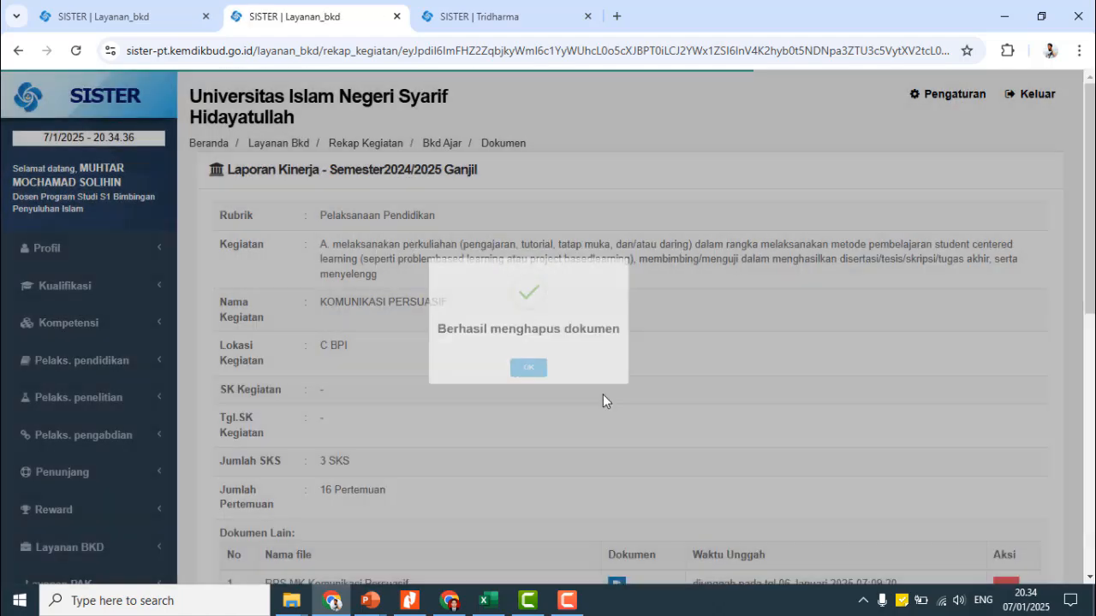
scroll(1010, 352, "down", 3)
left_click(1010, 353)
left_click(708, 206)
left_click(533, 414)
- Delete the last remaining evidence document and go back to the activity recap
scroll(1008, 351, "down", 3)
left_click(1007, 349)
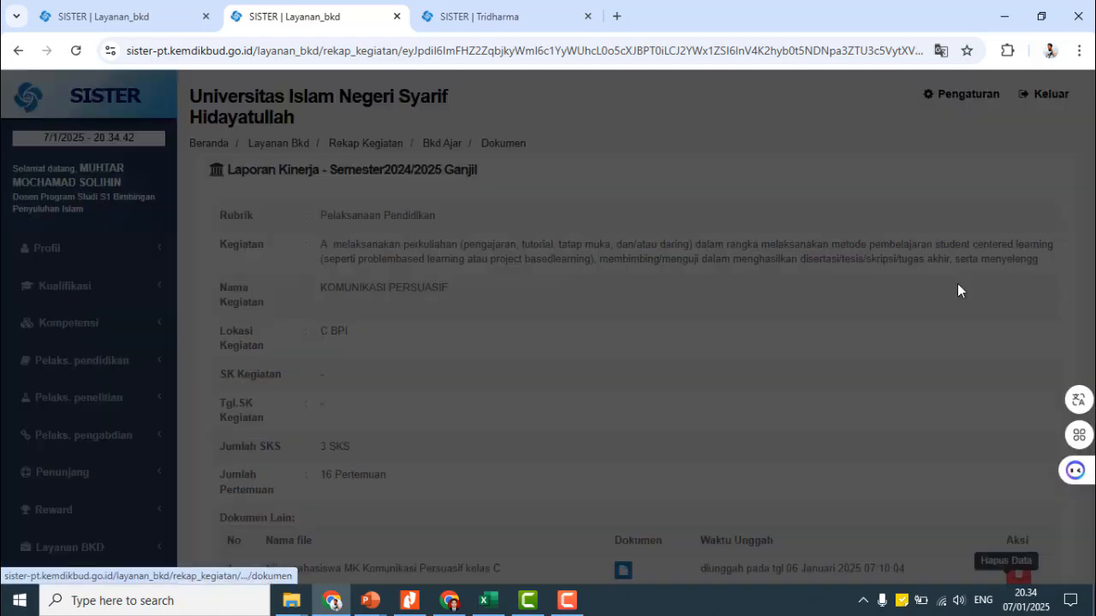
left_click(709, 206)
left_click(533, 410)
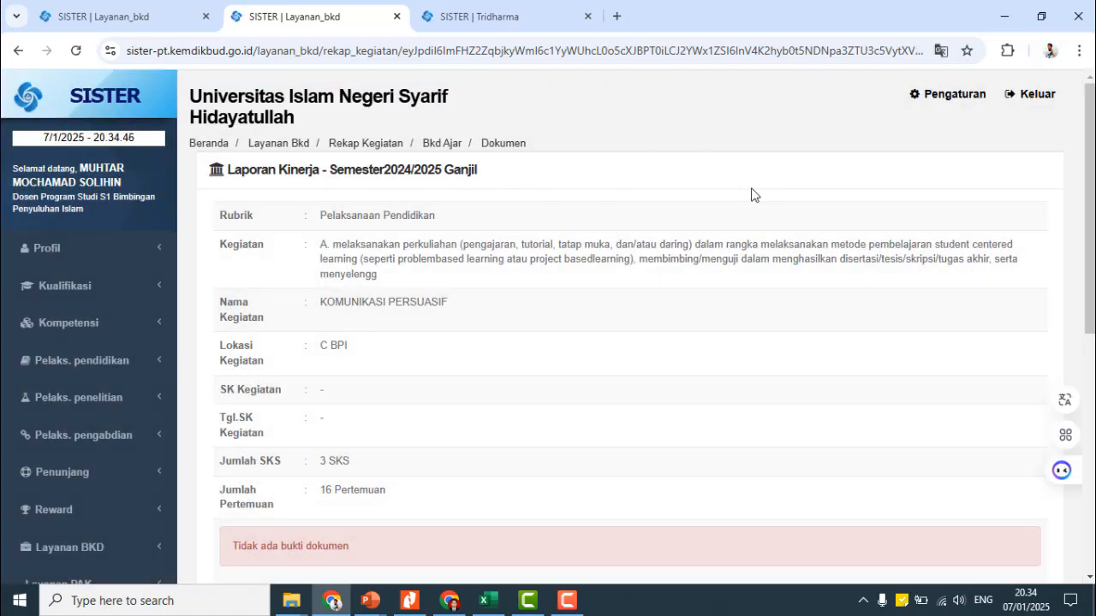
scroll(216, 489, "down", 3)
scroll(217, 489, "down", 3)
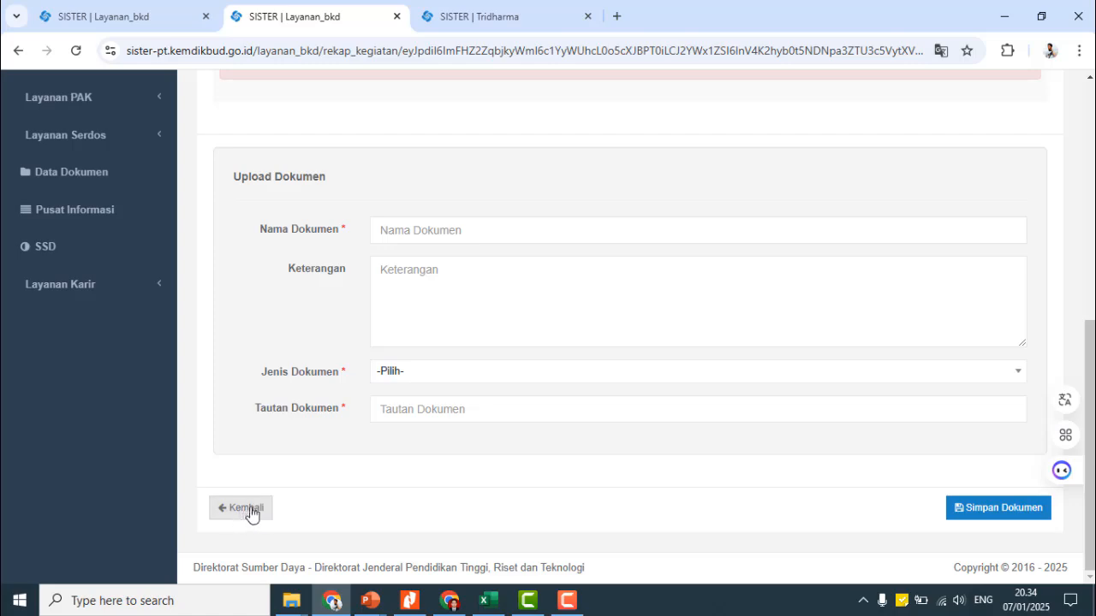
left_click(240, 518)
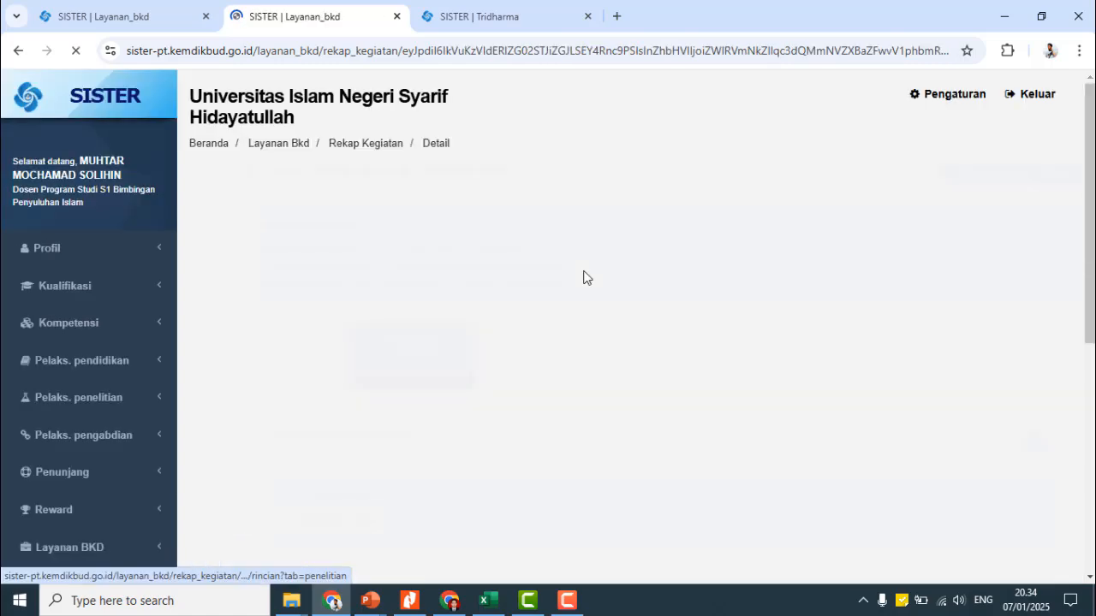
- Check that the Pengajaran table's KOMUNIKASI PERSUASIF Kelas C BPI row reads 'Belum ada bukti ajar'
scroll(591, 320, "down", 8)
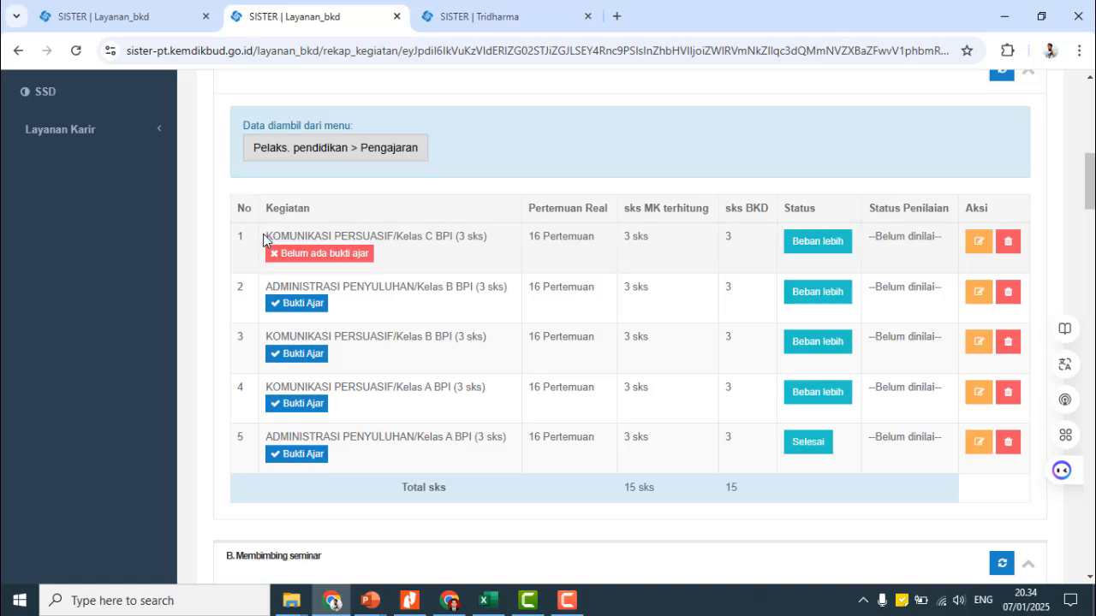
left_click_drag(264, 240, 410, 236)
left_click_drag(457, 238, 480, 238)
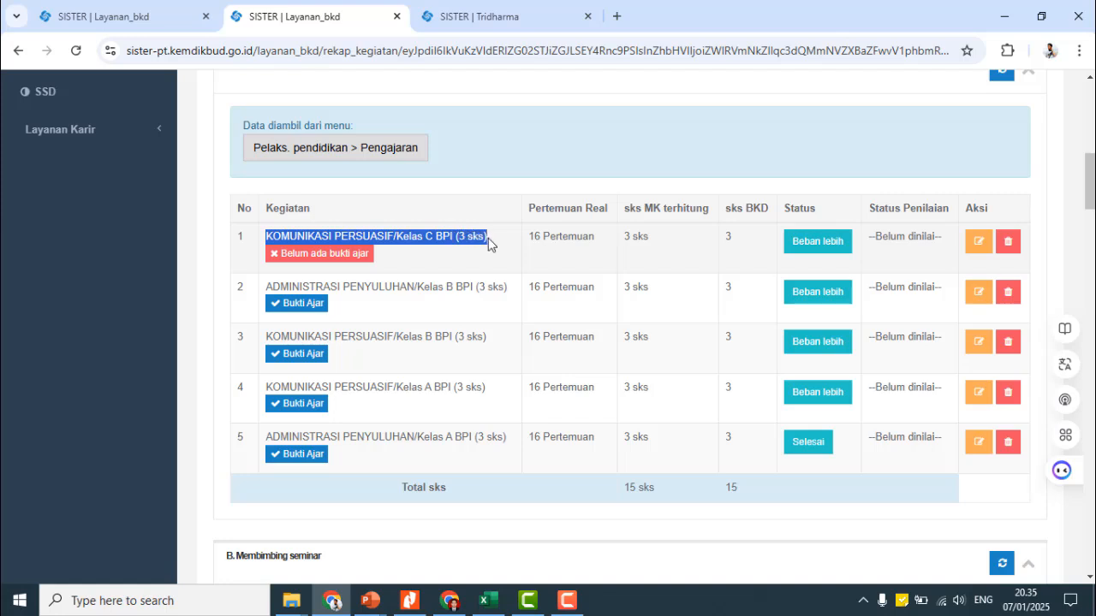
left_click_drag(487, 244, 488, 244)
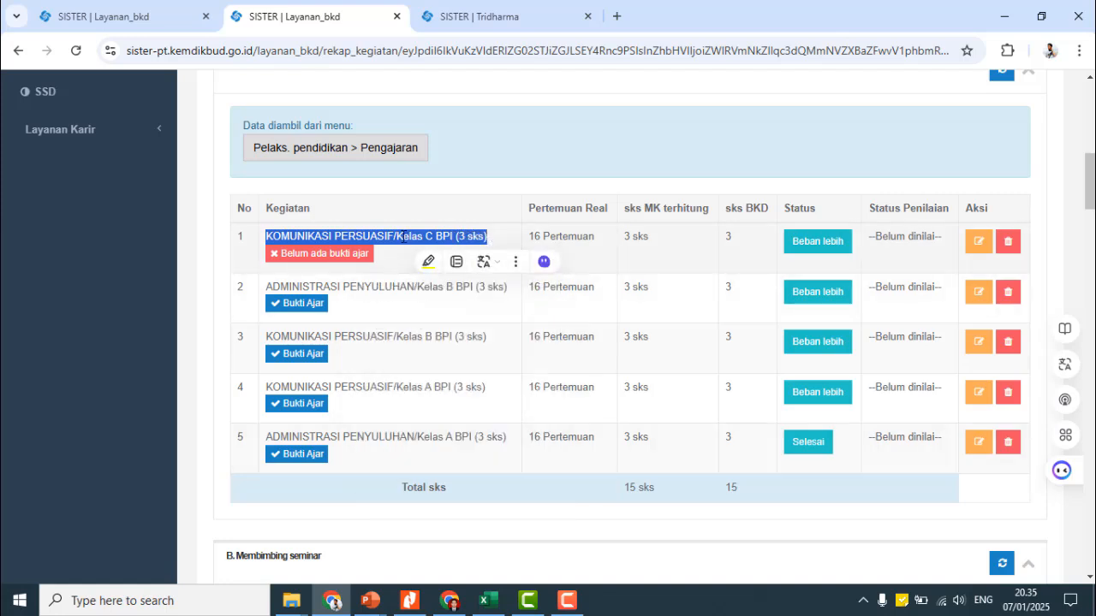
left_click(573, 236)
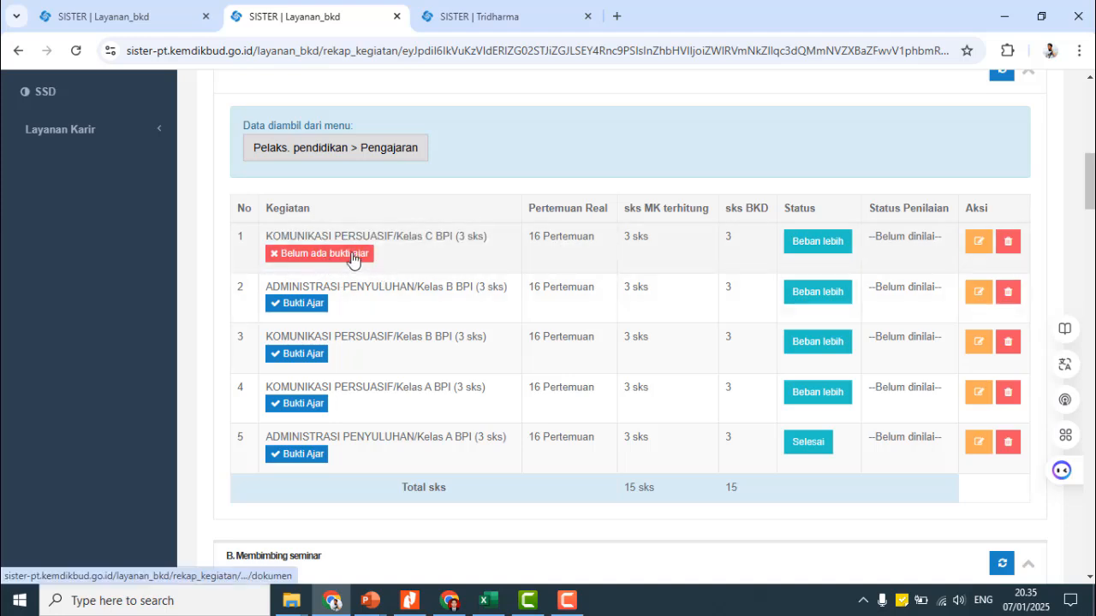
- Open row 1's 'Belum ada bukti ajar' link and look over the empty Upload Dokumen form
left_click(323, 256)
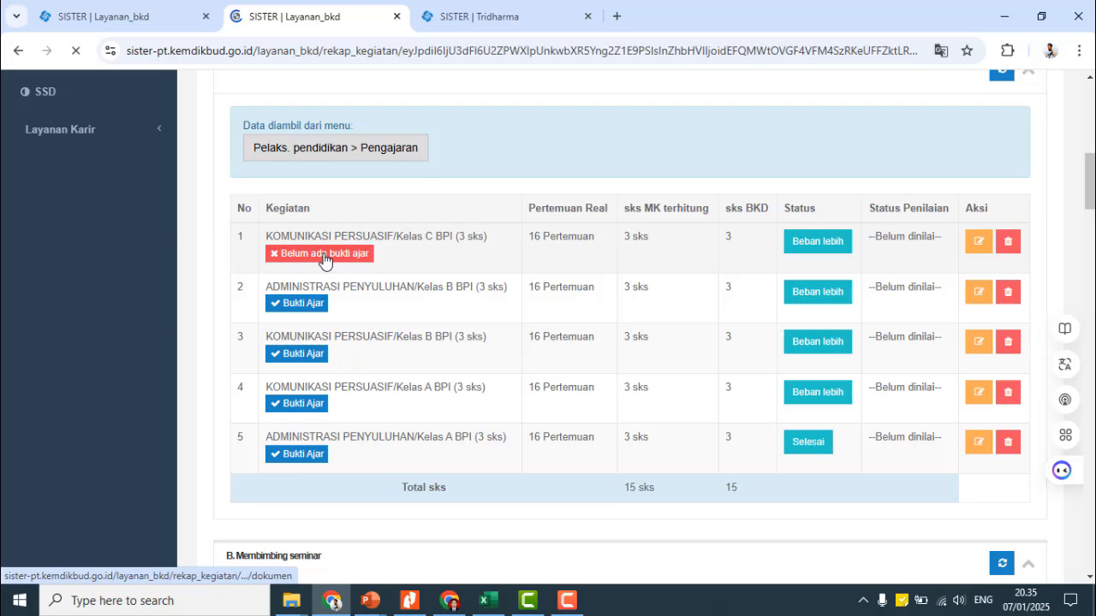
scroll(358, 364, "down", 3)
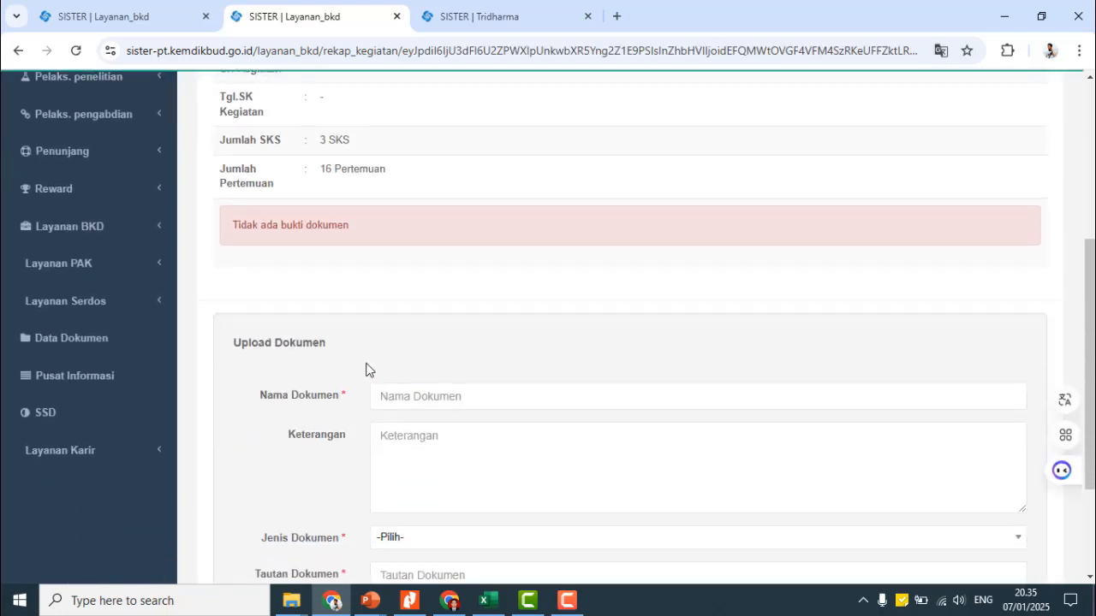
scroll(441, 257, "up", 2)
scroll(462, 250, "up", 1)
scroll(462, 251, "down", 5)
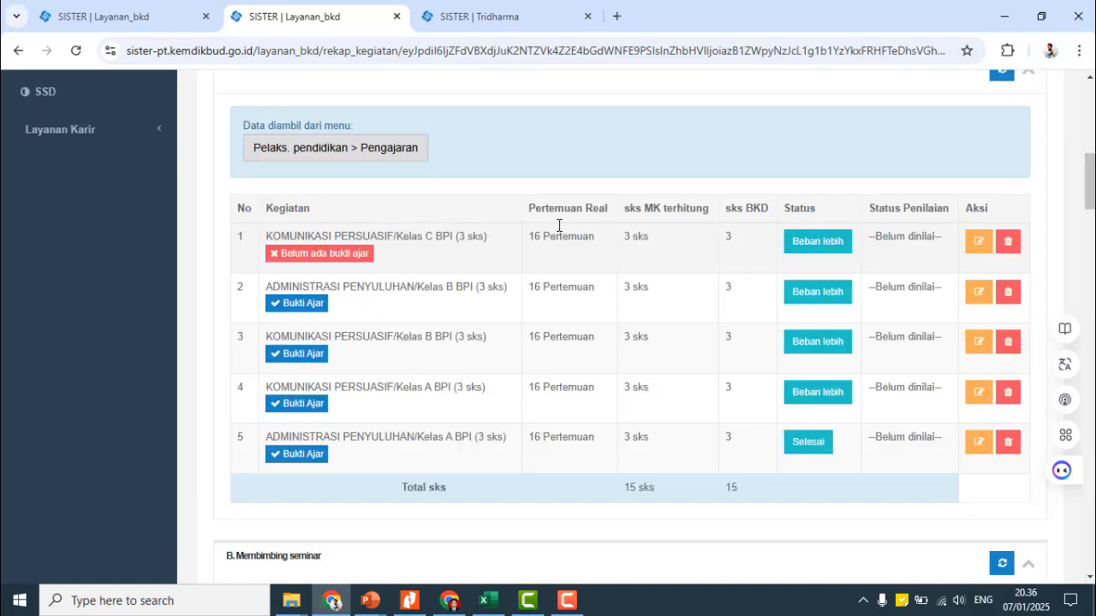
- Return to the report's row 1, then switch to the other browser window showing Google
left_click_drag(264, 236, 503, 247)
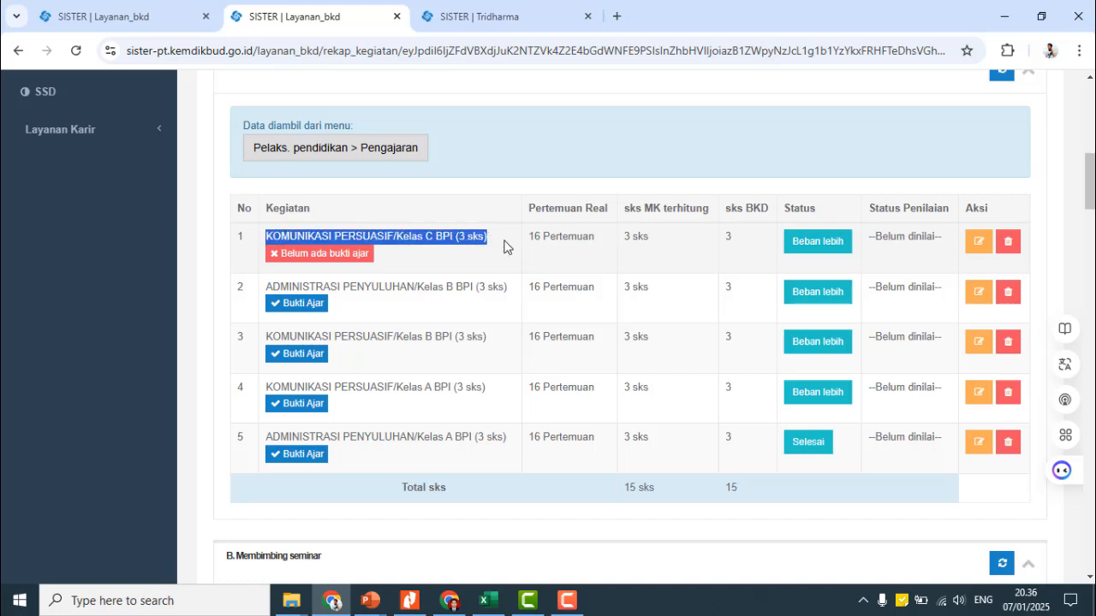
left_click(411, 237)
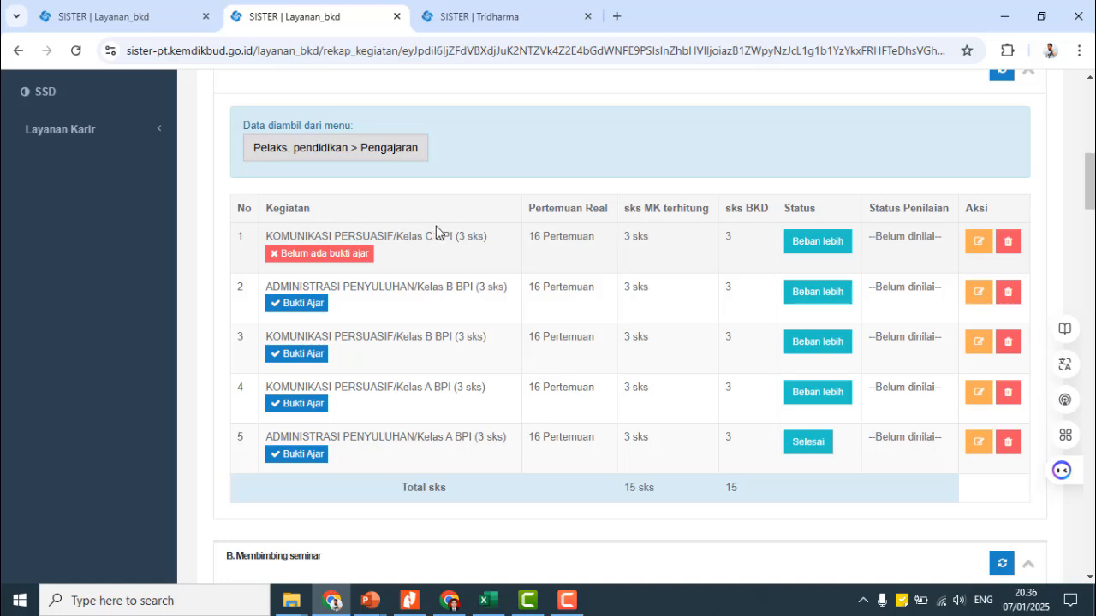
left_click(454, 602)
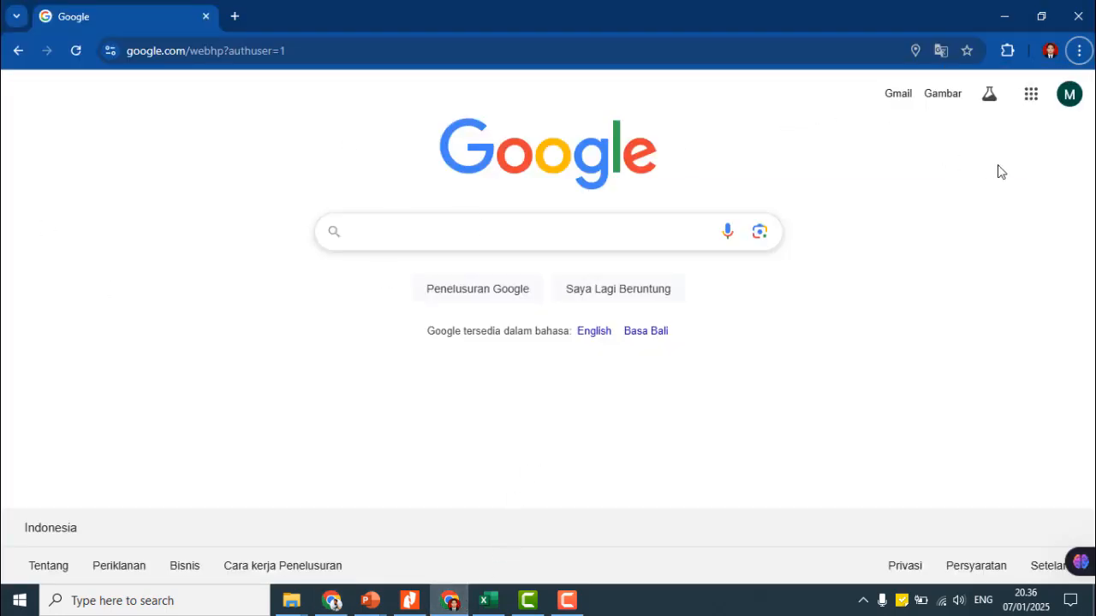
- Open Google Drive from the apps grid, create a folder named CONTOH in My Drive, and open it
left_click(1029, 101)
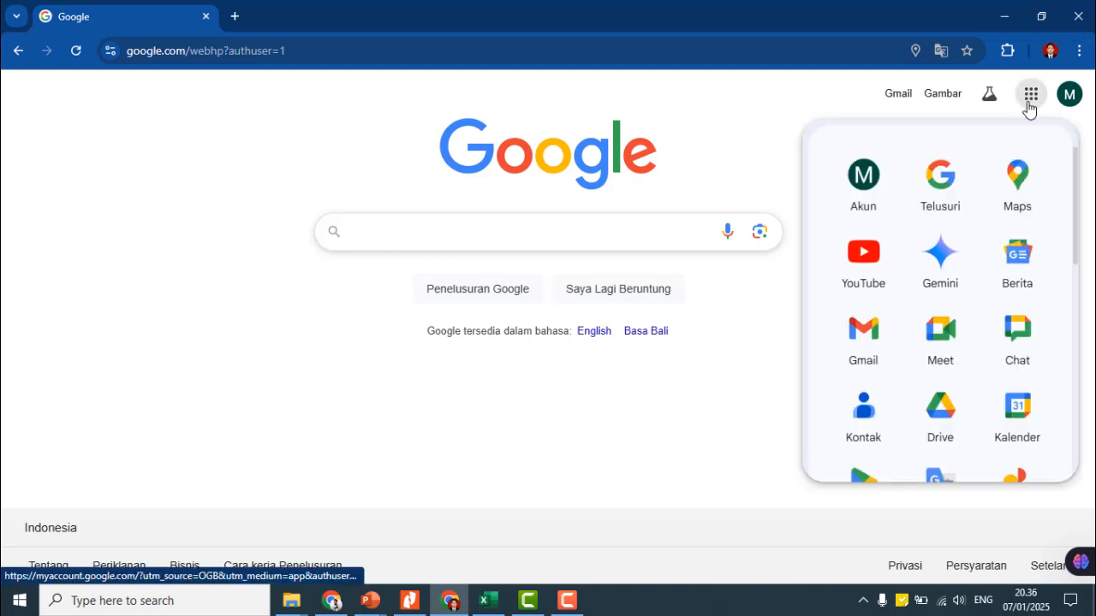
left_click(950, 426)
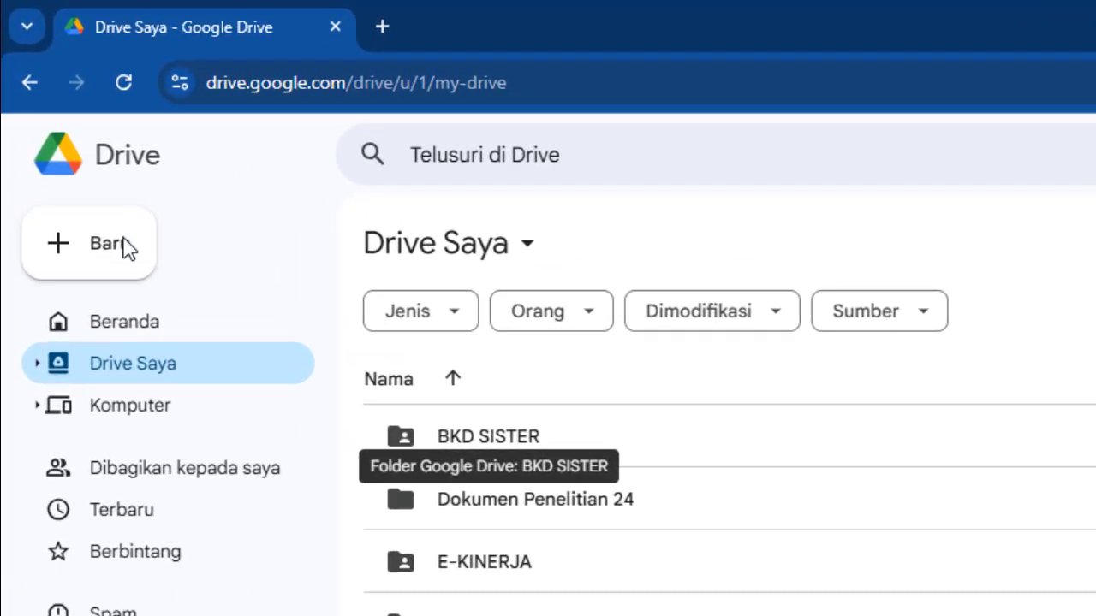
left_click(104, 251)
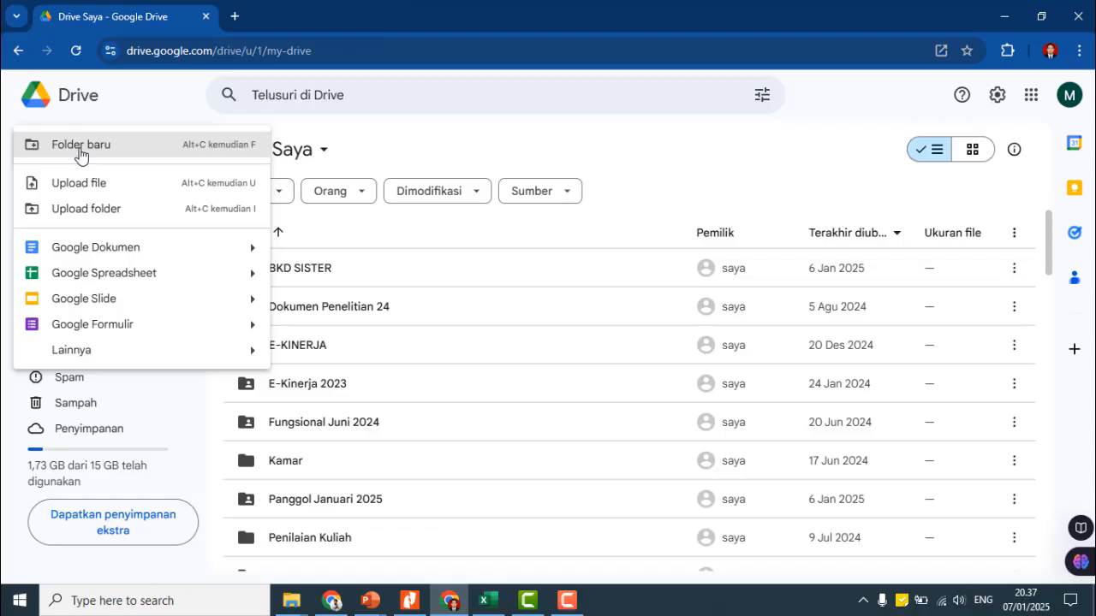
left_click(115, 287)
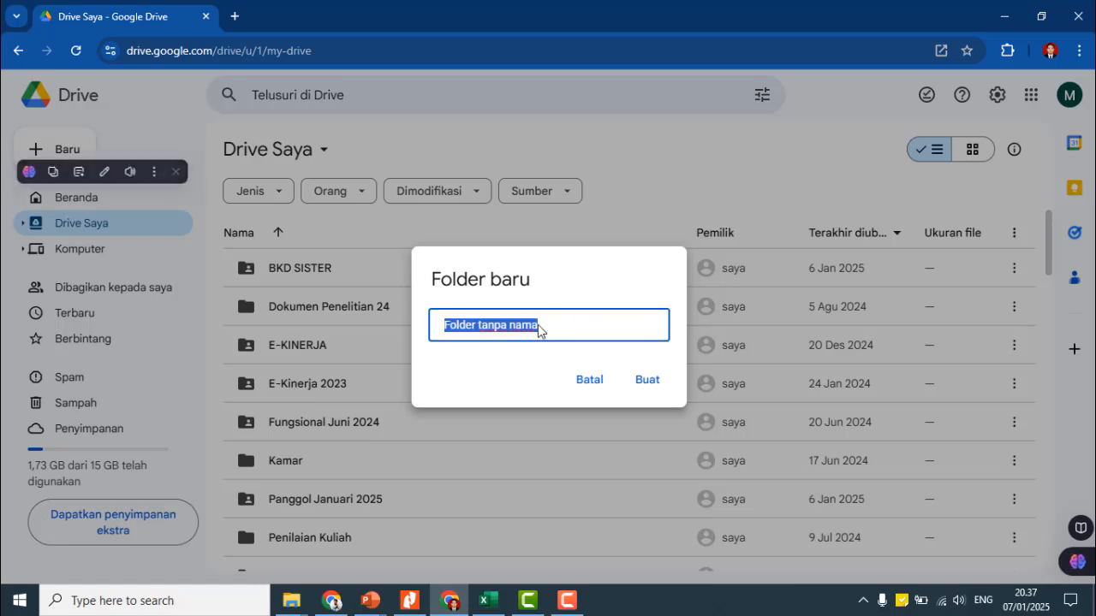
type("CONTOH")
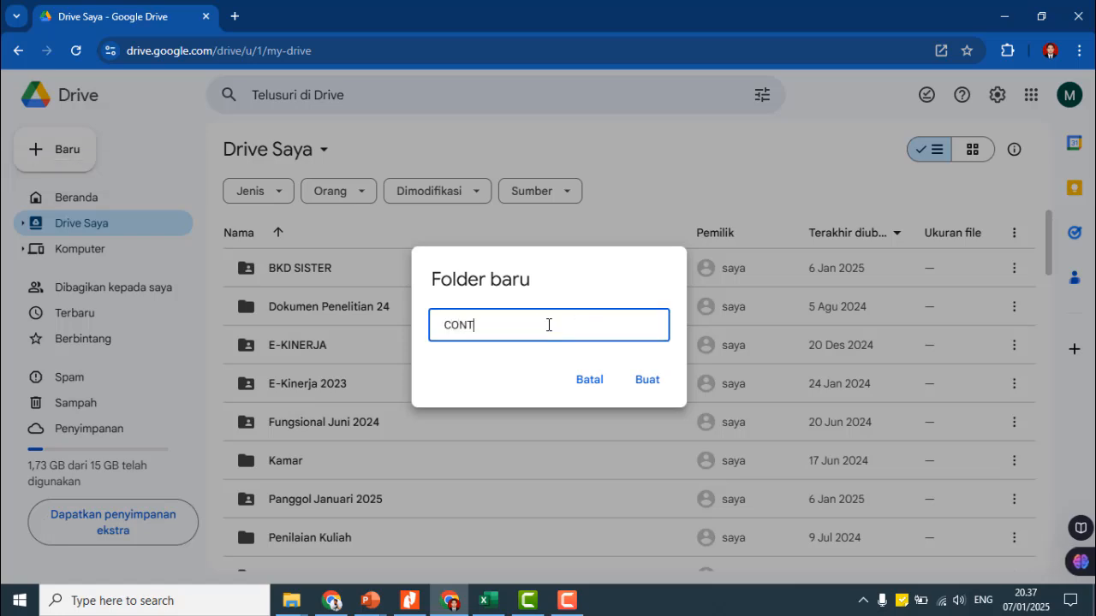
left_click(648, 382)
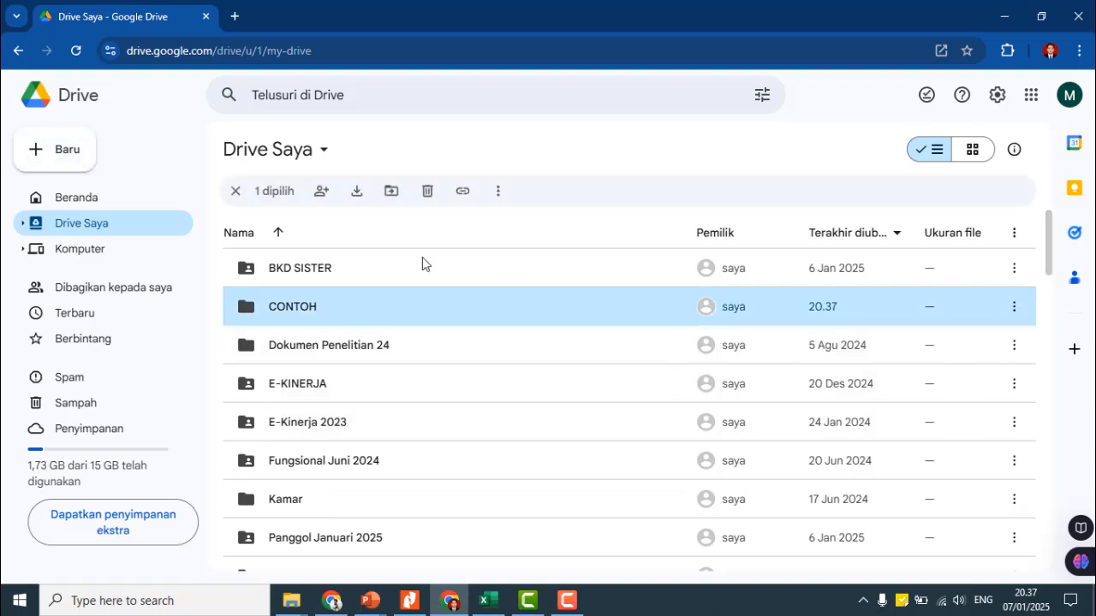
double_click(288, 317)
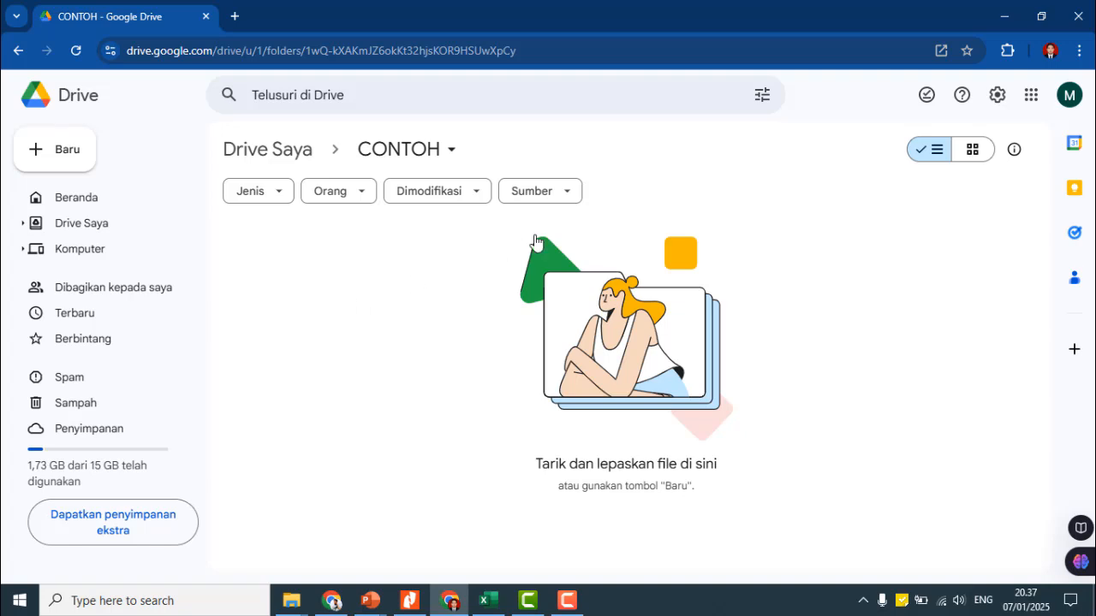
- Set CONTOH's general access to 'Siapa saja yang memiliki link' with Pelihat rights
left_click(452, 152)
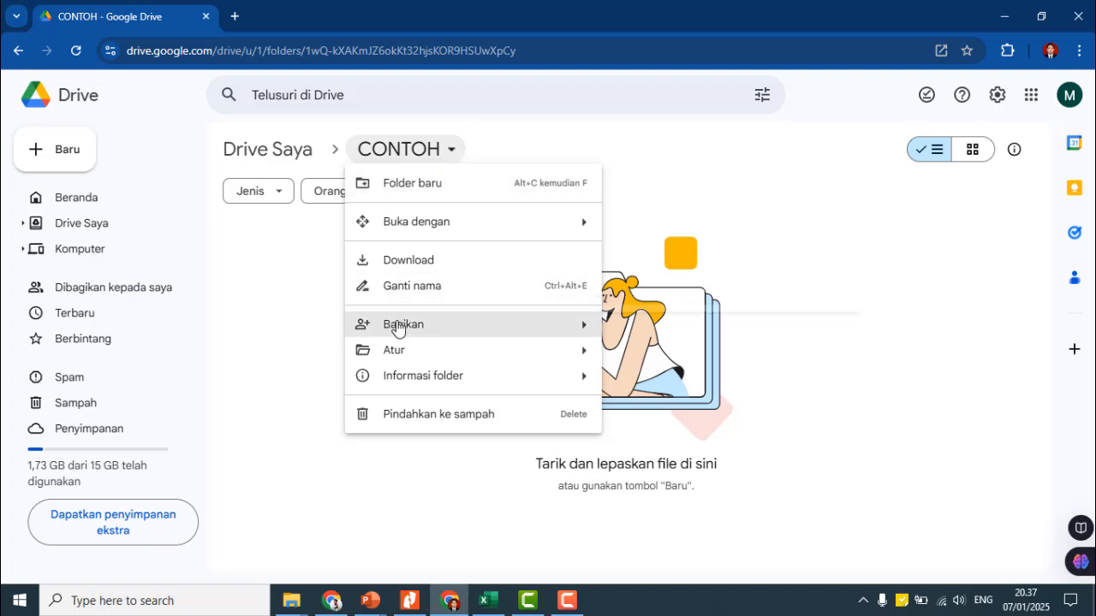
mouse_move(398, 328)
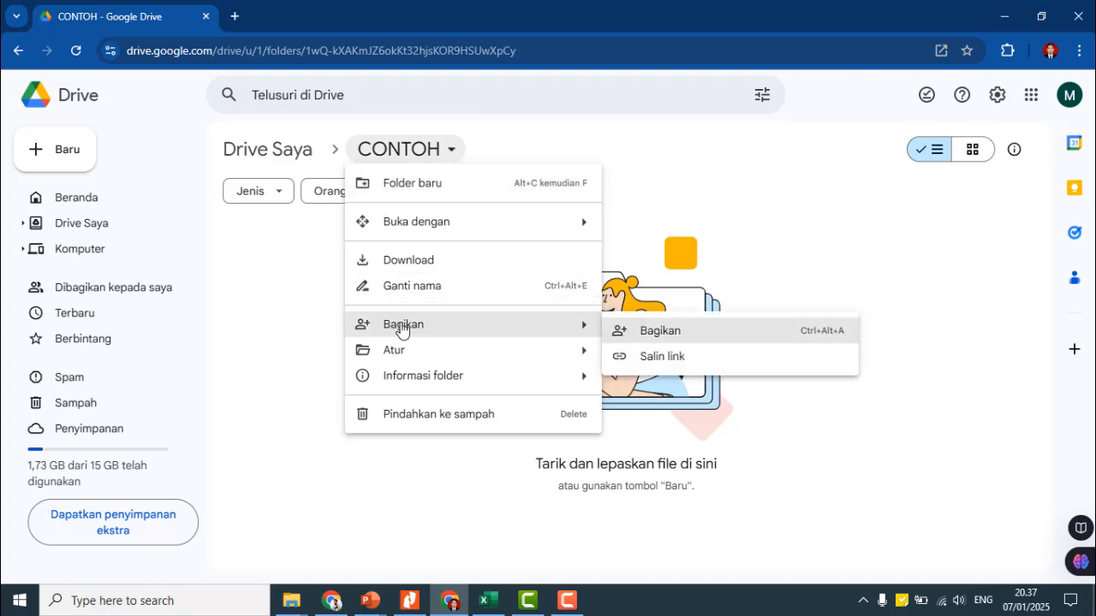
left_click(681, 337)
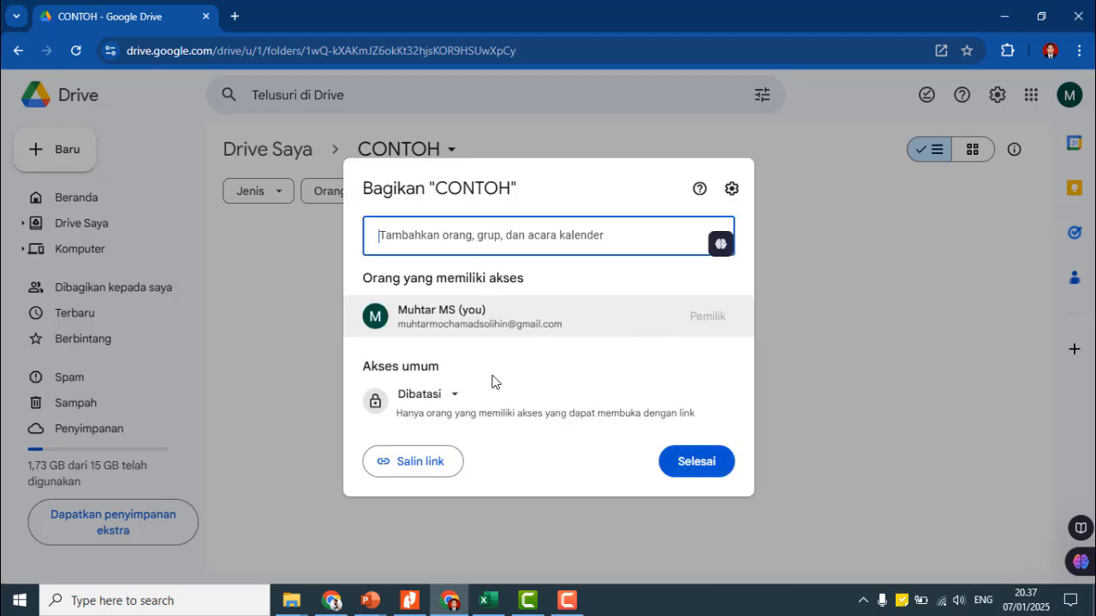
left_click(453, 397)
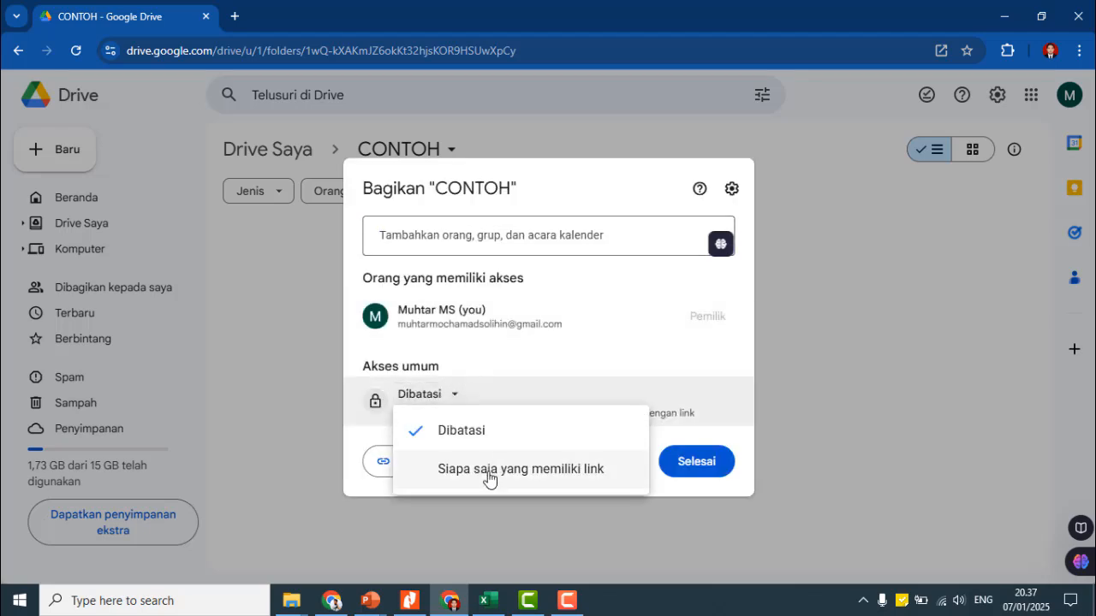
left_click(511, 477)
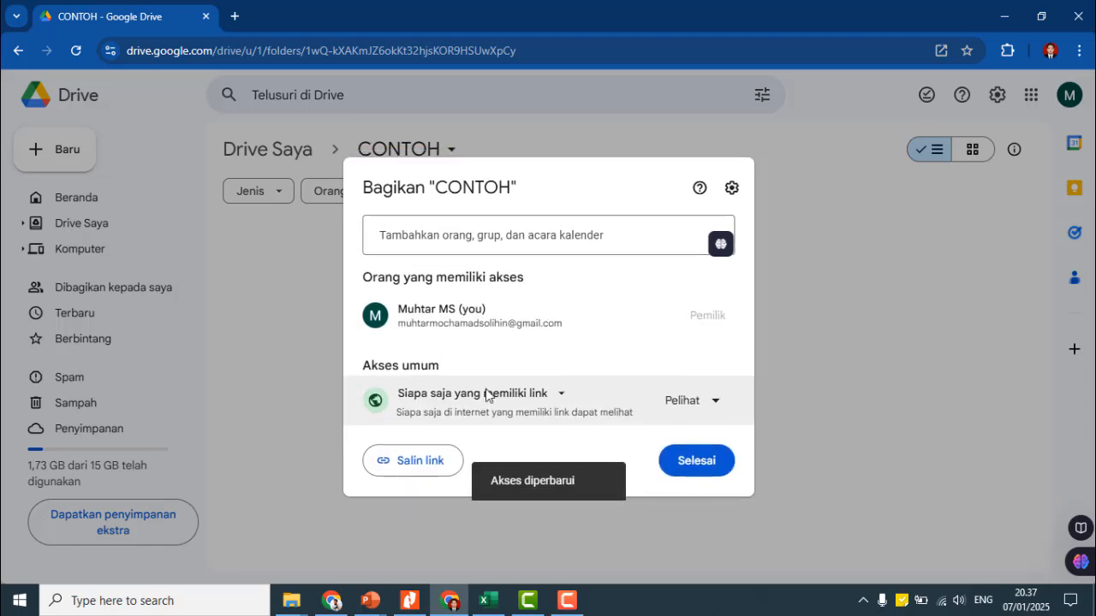
left_click(699, 471)
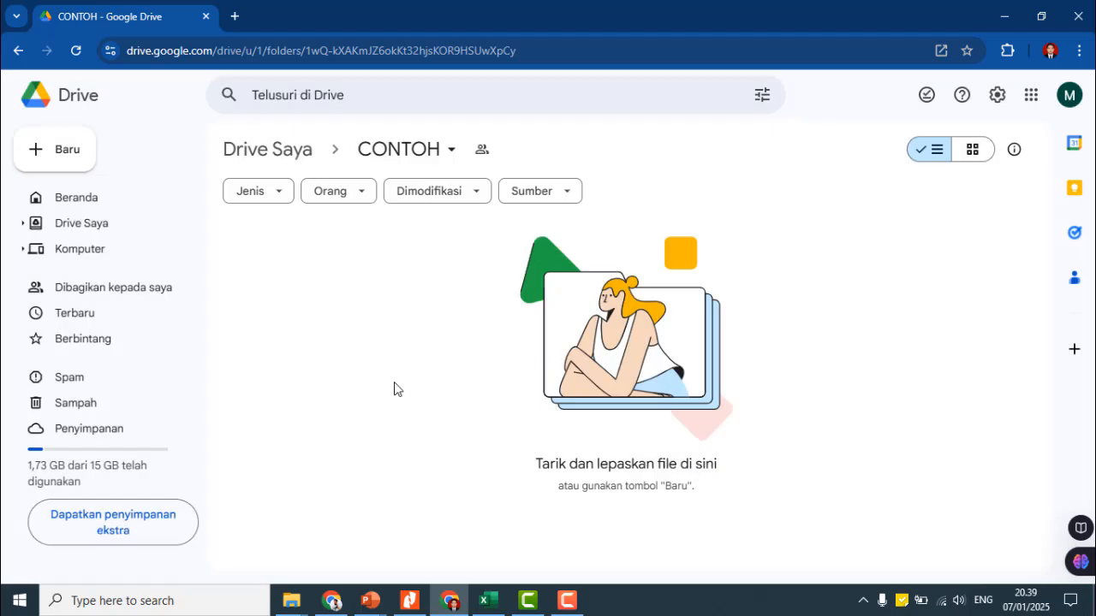
key("alt+Tab")
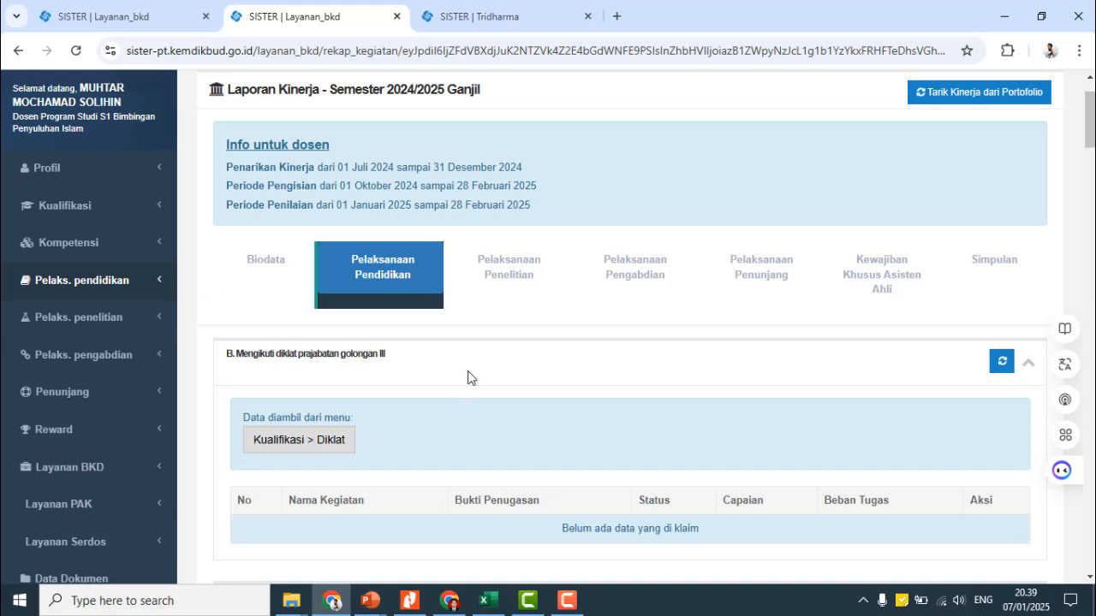
key("alt+Tab")
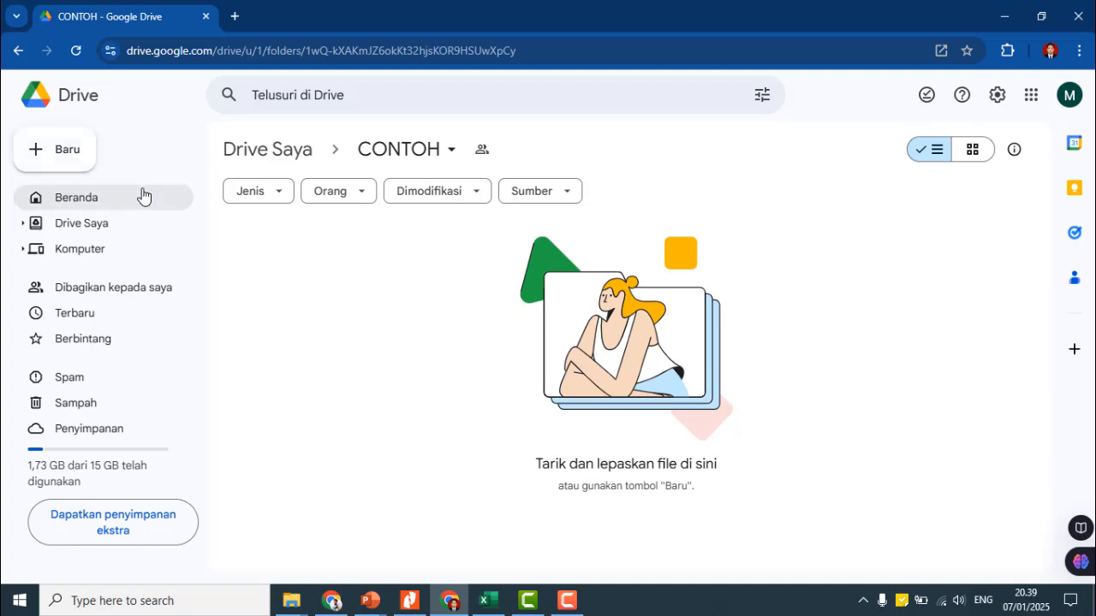
- Create the Pendidikan and Penelitian folders inside CONTOH
left_click(69, 168)
left_click(93, 150)
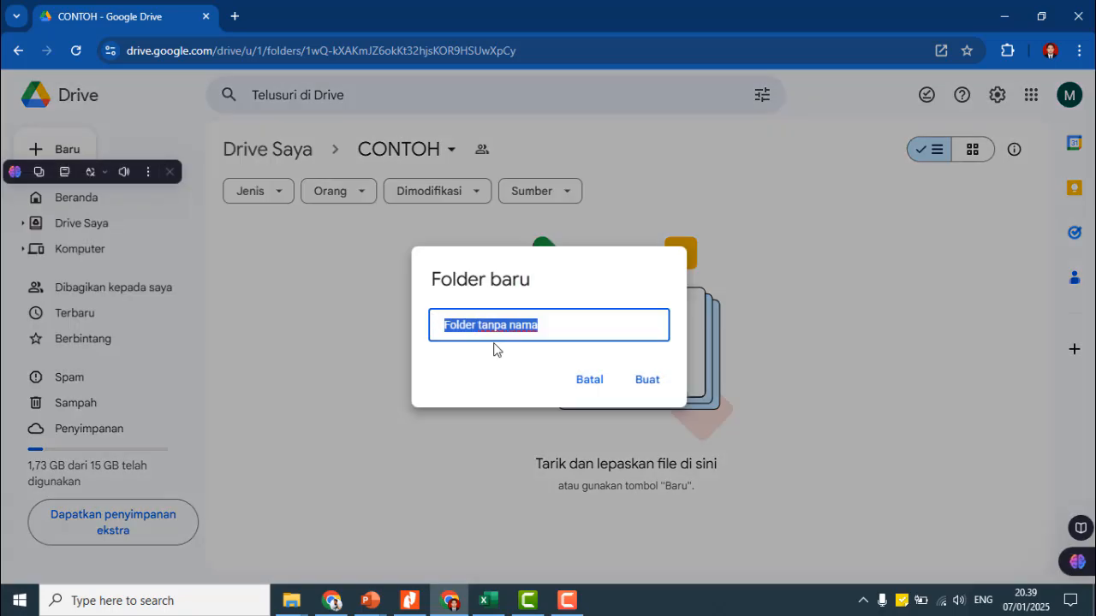
type("Pe")
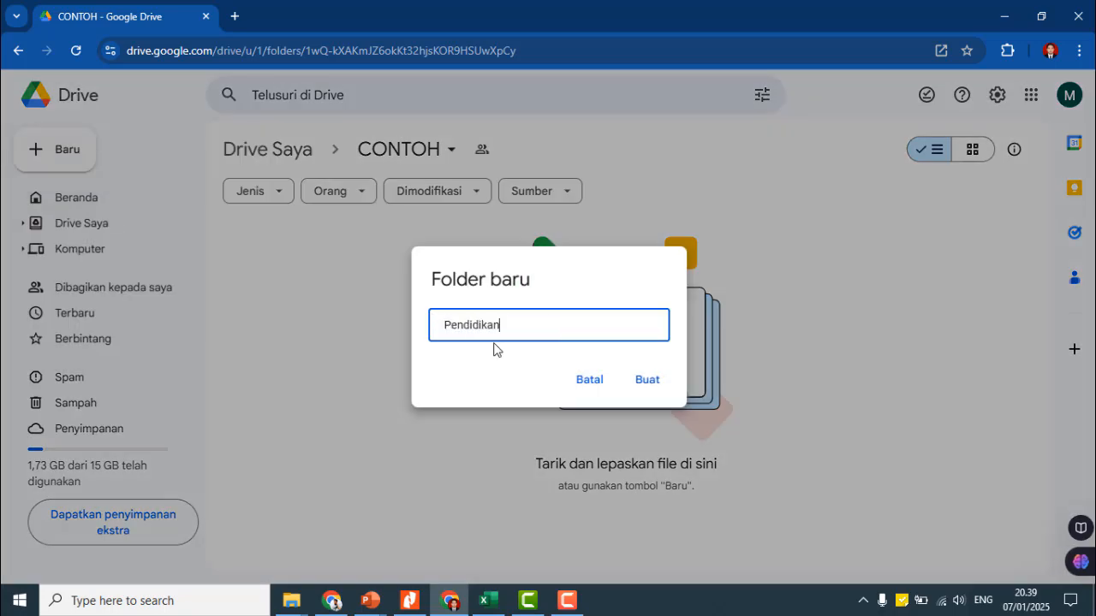
type("ndidikan")
left_click(638, 381)
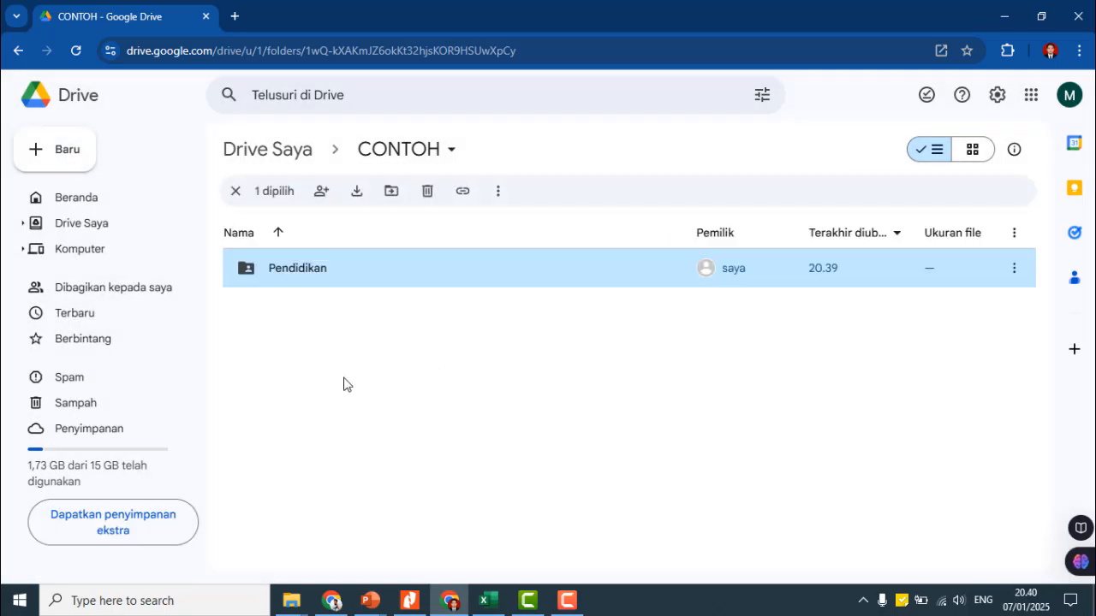
left_click(73, 154)
left_click(100, 152)
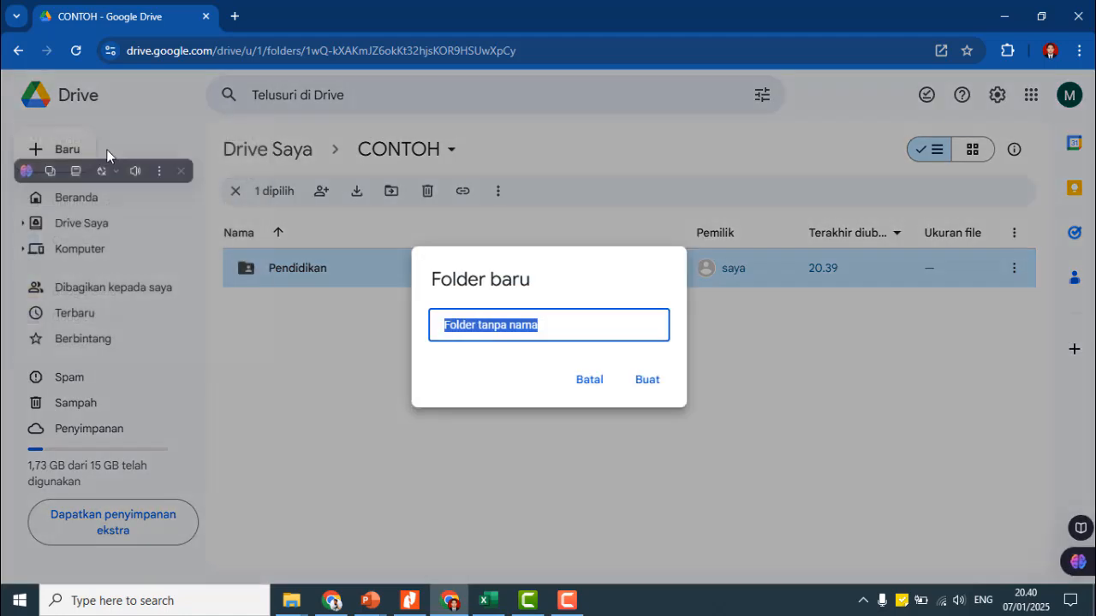
type("Penelitian")
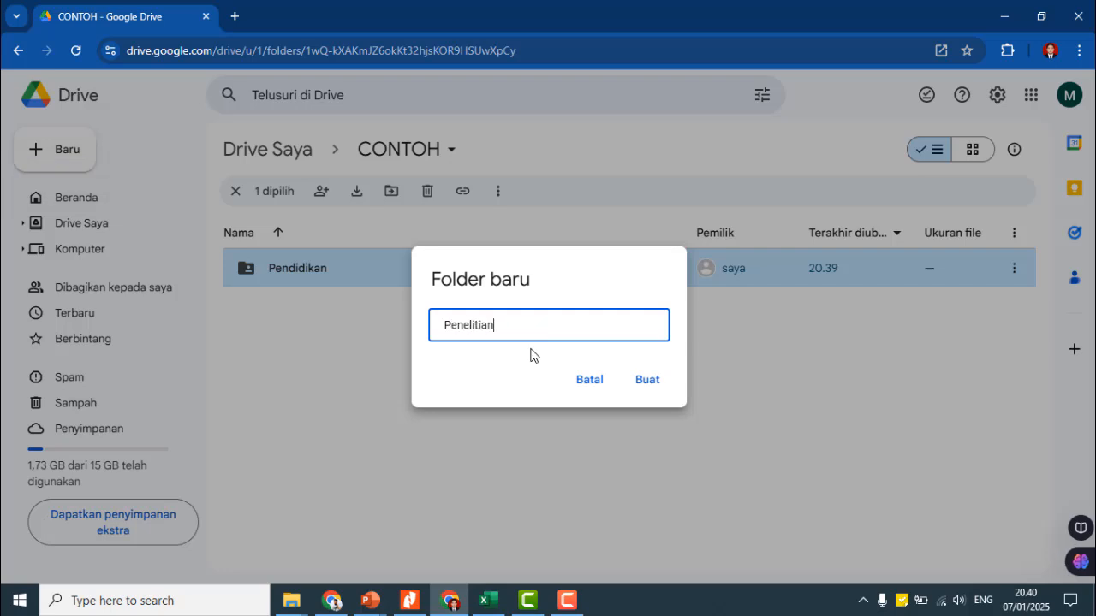
left_click(647, 383)
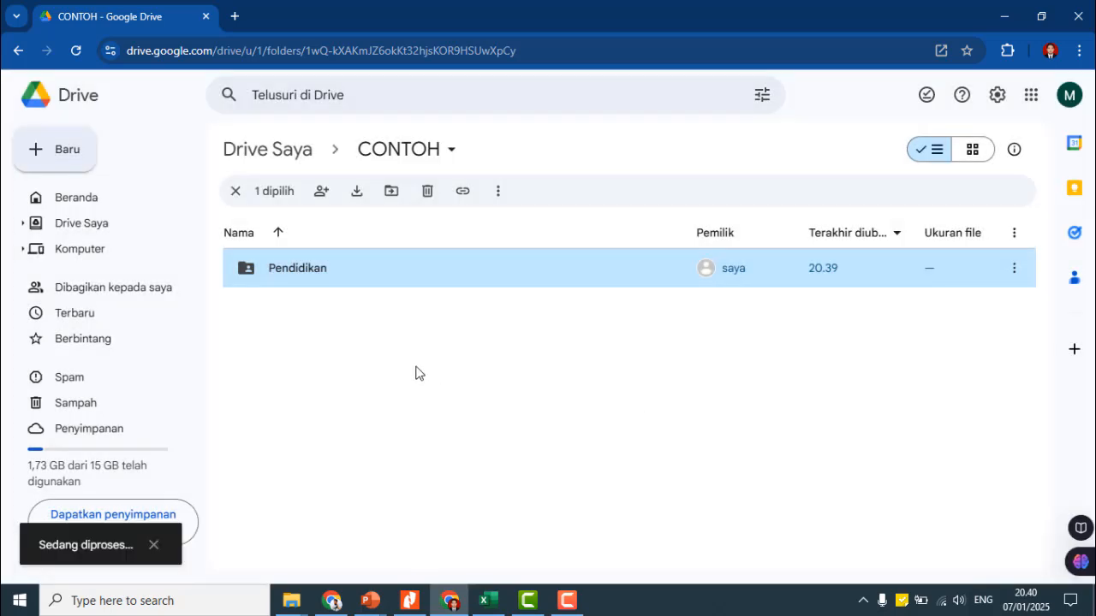
- Add the Pengabdian and Penunjang folders, then bring the SISTER report forward
left_click(74, 155)
left_click(78, 154)
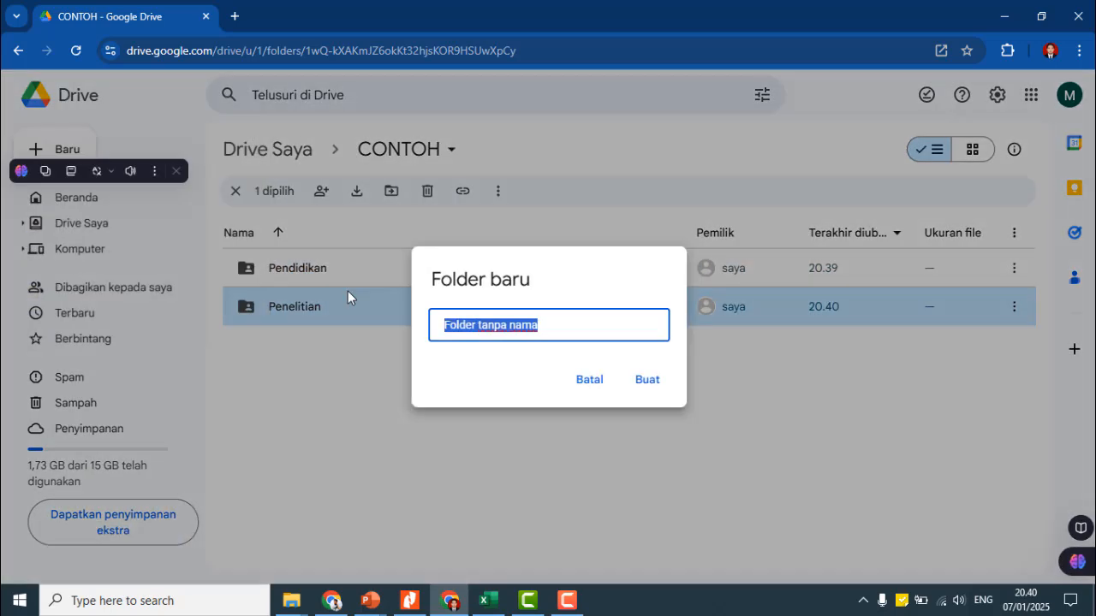
type("Pengabdian")
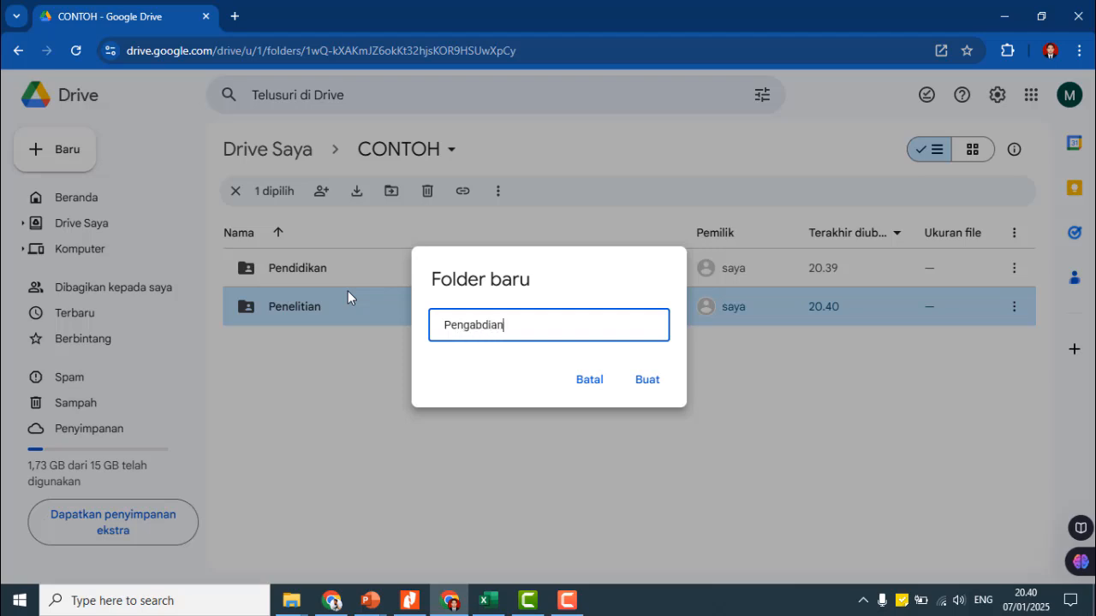
left_click(645, 382)
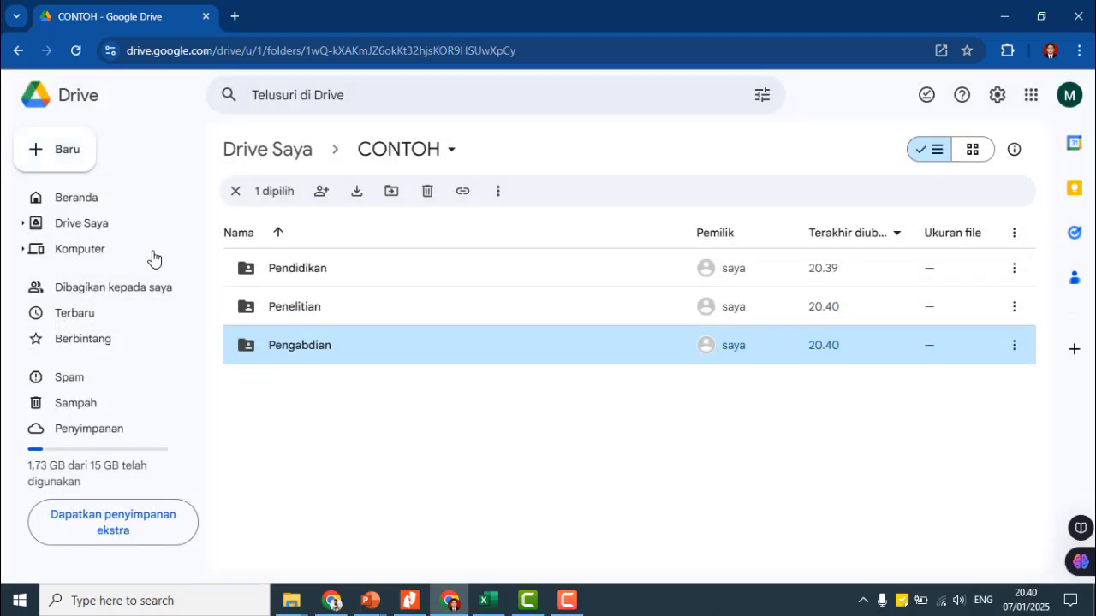
left_click(69, 151)
left_click(89, 147)
type("Penunjang")
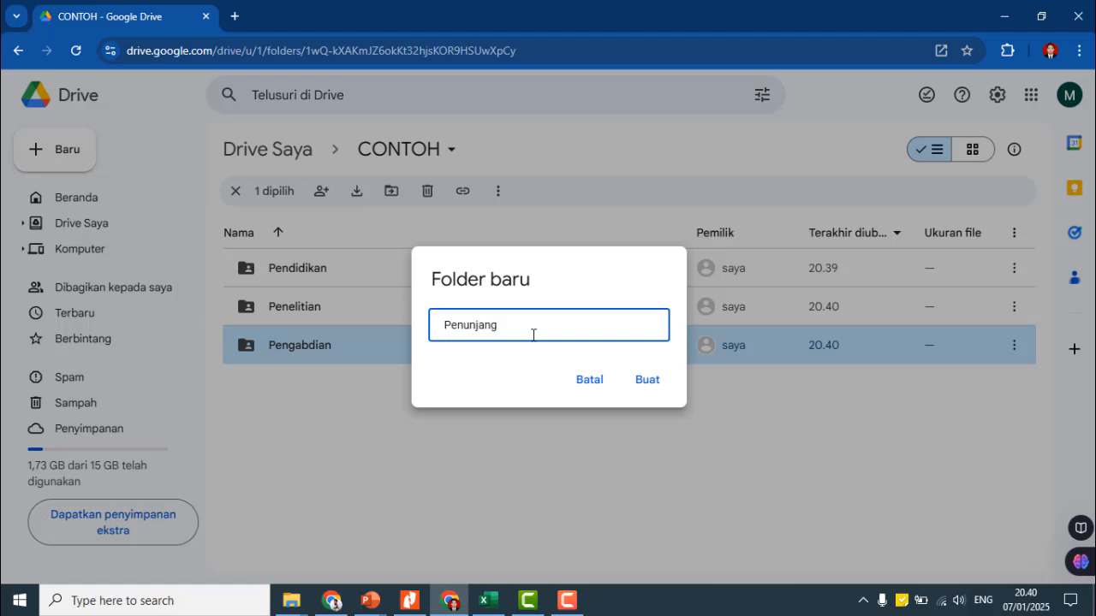
left_click(642, 382)
left_click(367, 456)
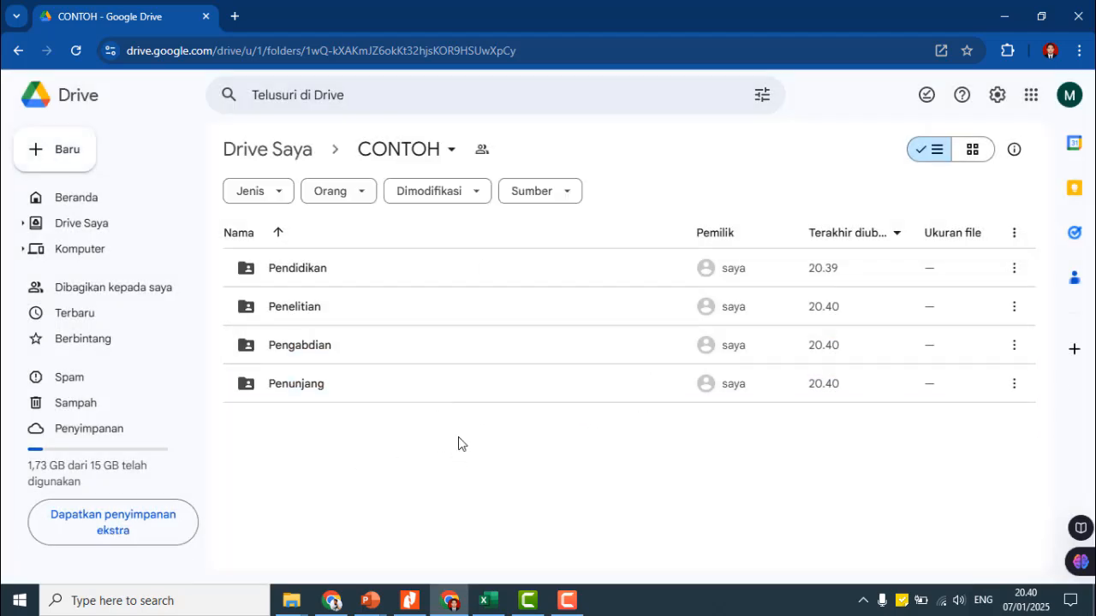
left_click(336, 599)
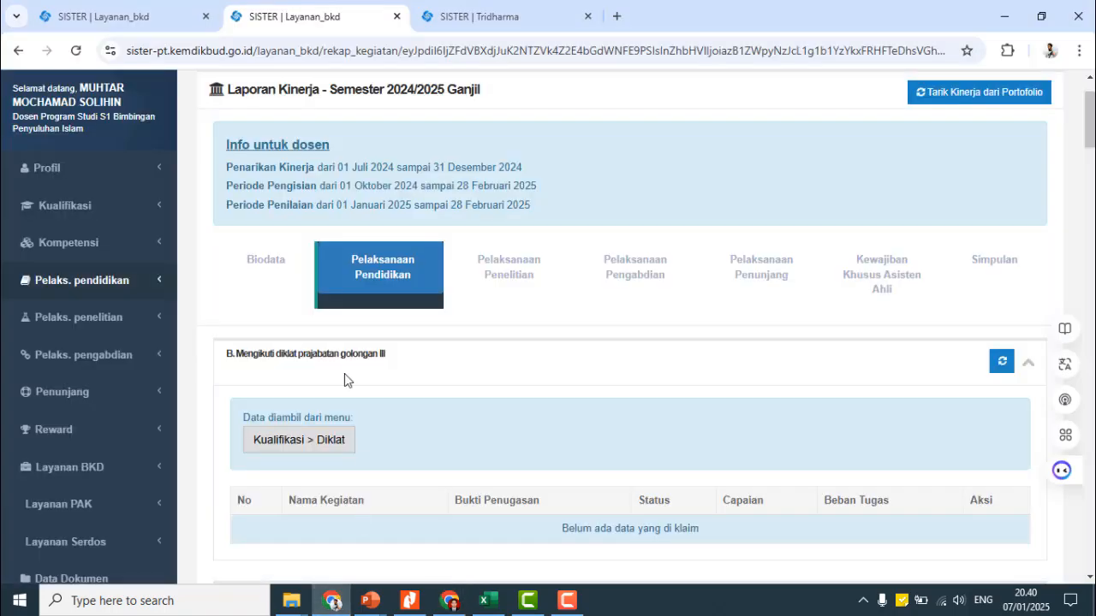
- Scroll through the five Pengajaran courses (15 sks), expand Pelaks. pendidikan, then return to Drive
scroll(383, 291, "down", 6)
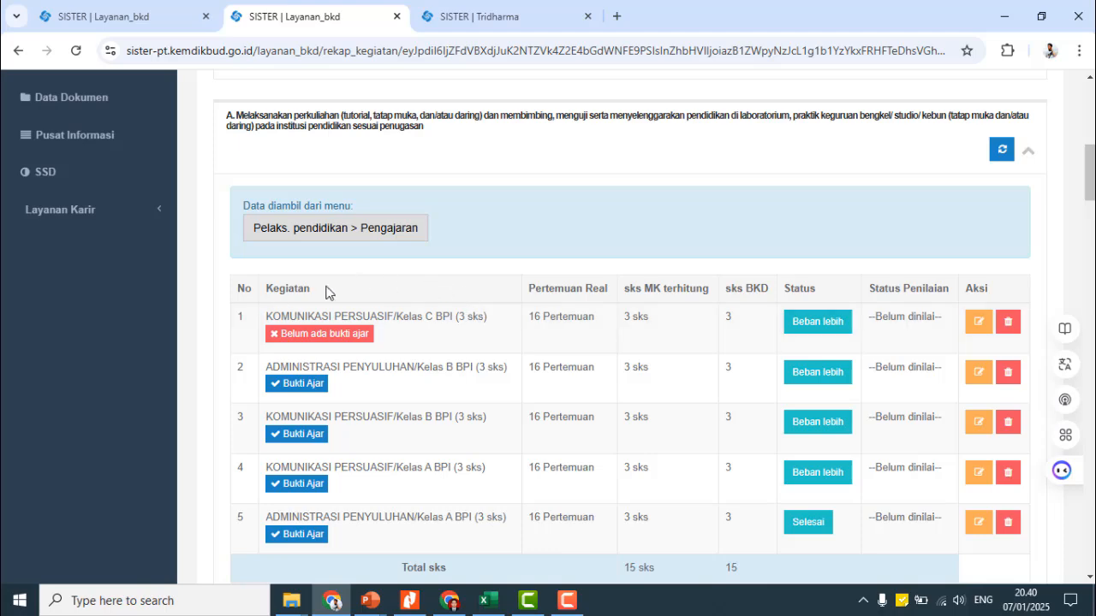
scroll(281, 317, "down", 1)
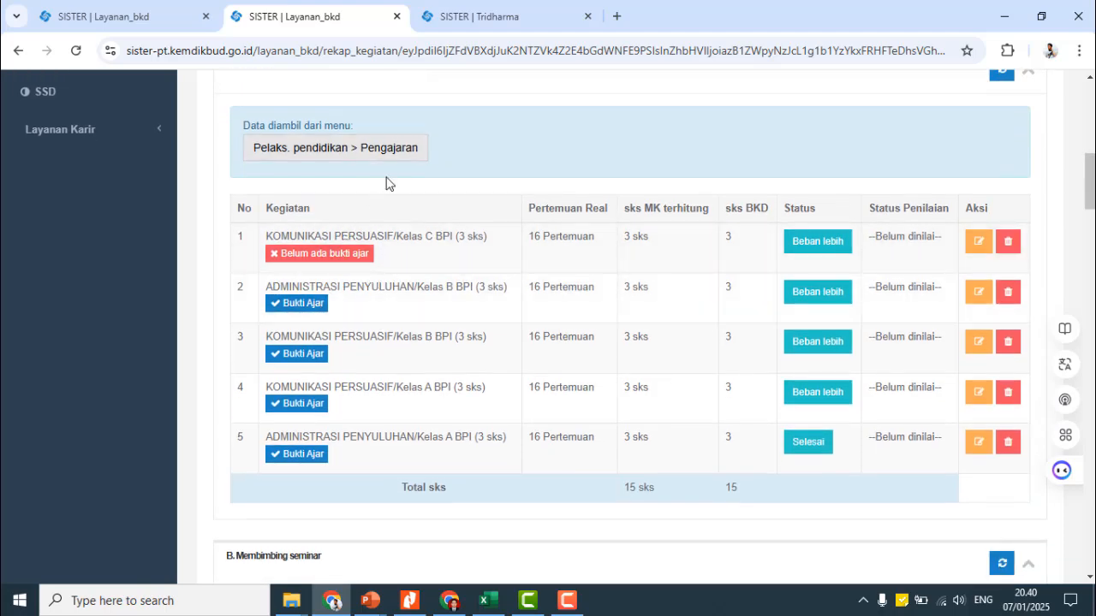
scroll(382, 320, "up", 3)
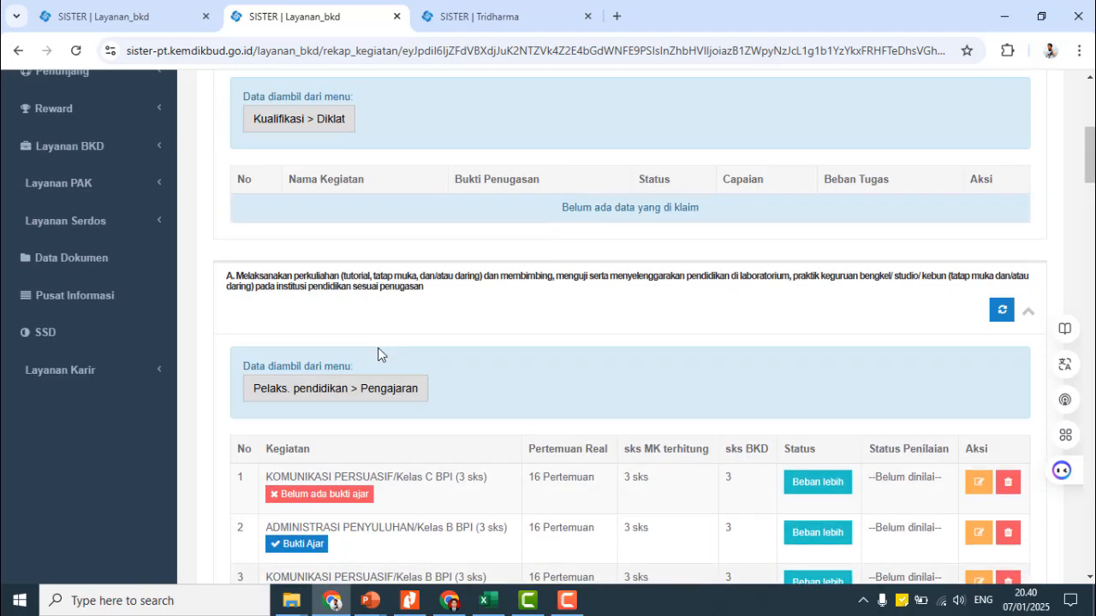
scroll(382, 354, "down", 2)
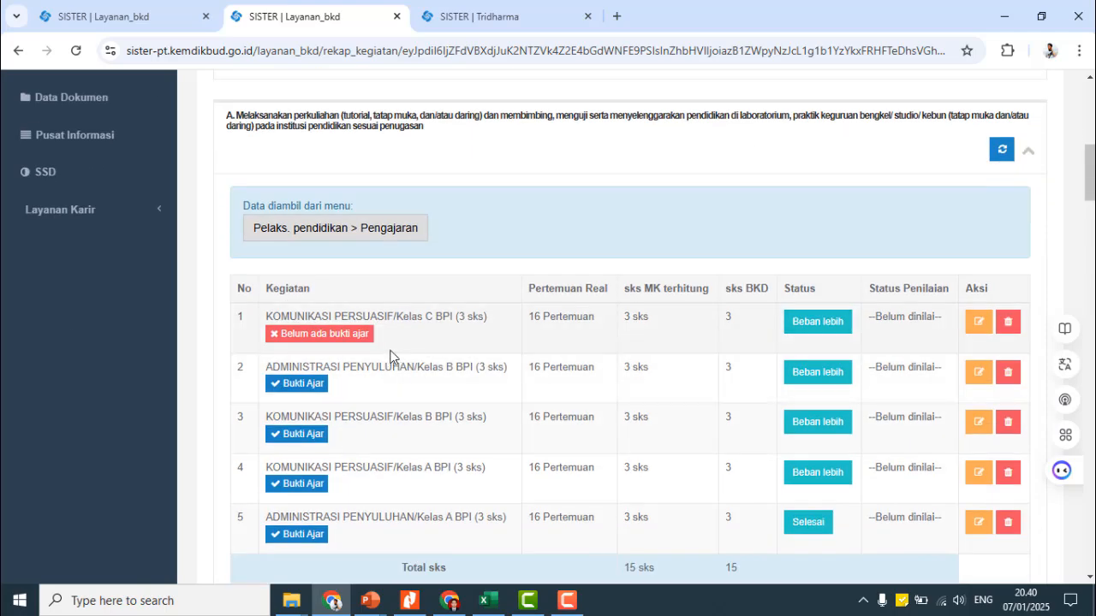
scroll(411, 353, "up", 5)
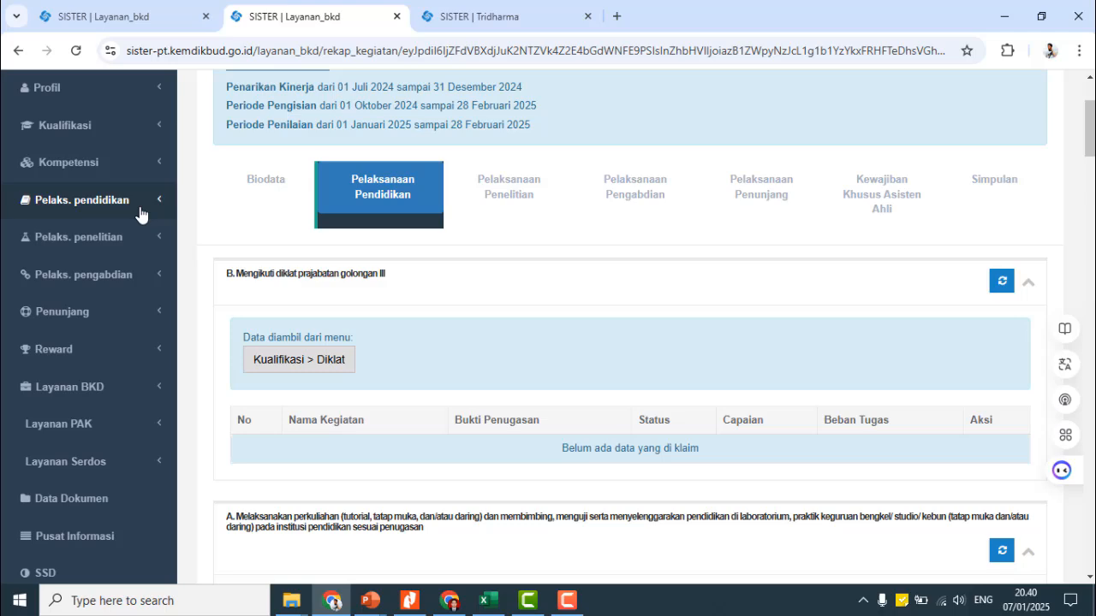
left_click(141, 210)
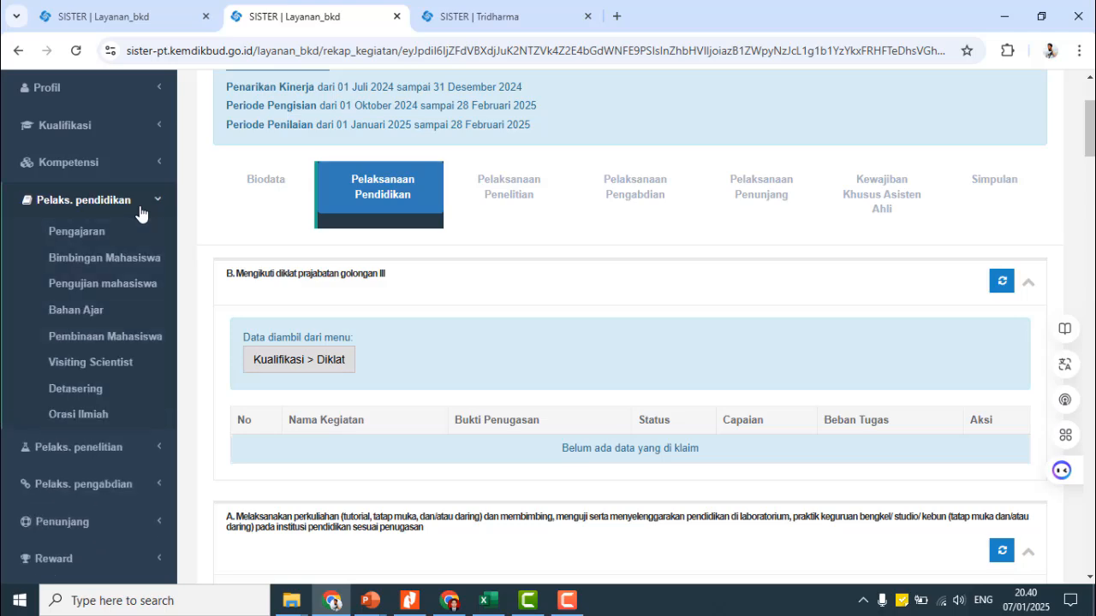
scroll(406, 407, "down", 4)
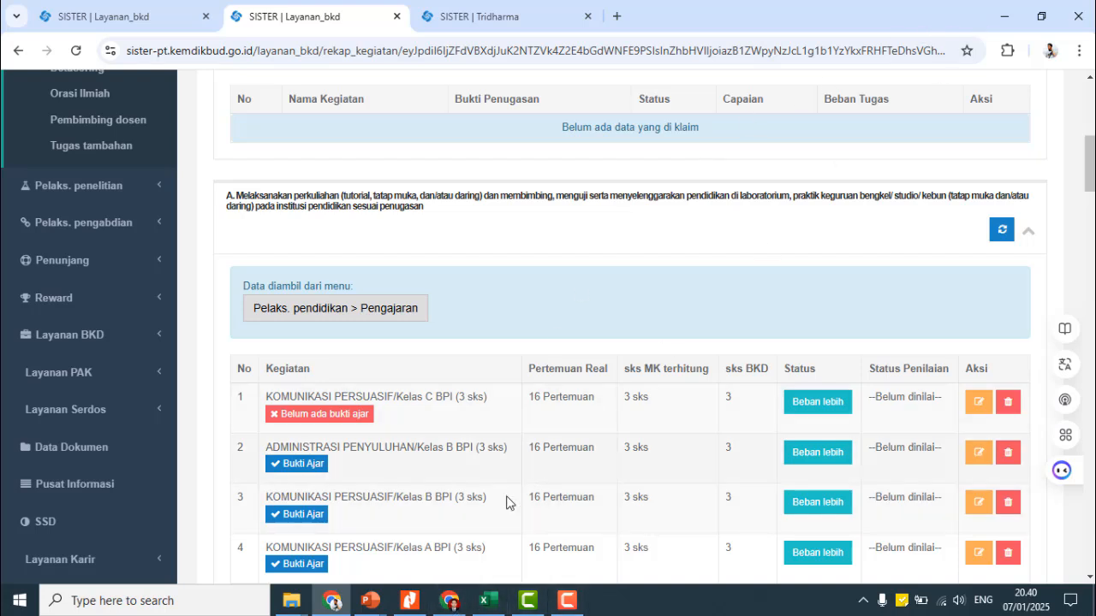
left_click(446, 603)
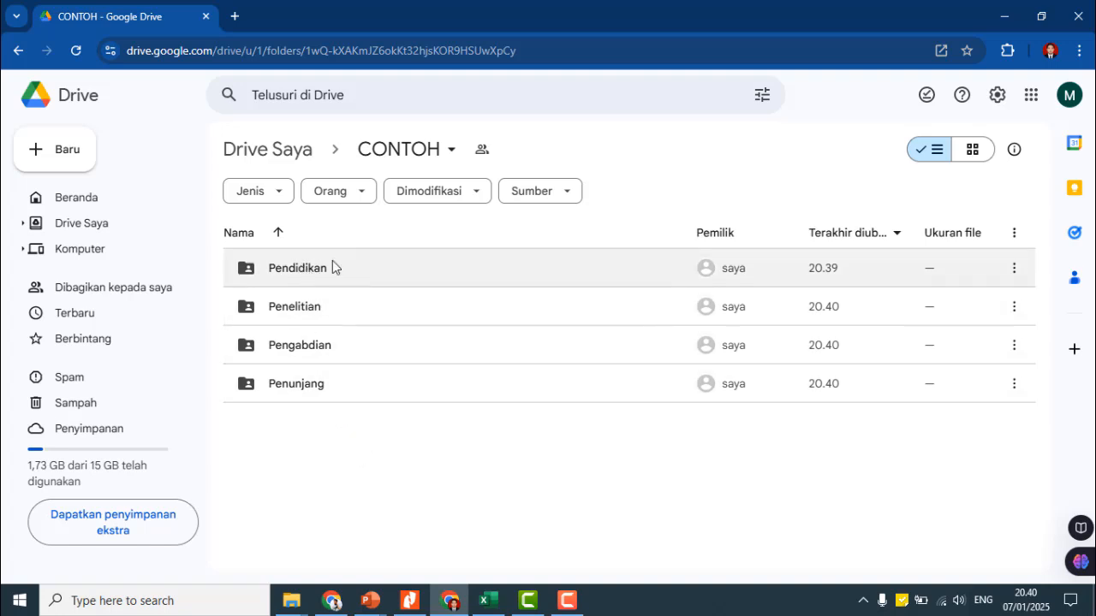
- Inside Pendidikan, create a new Pengajaran folder and open it
double_click(330, 270)
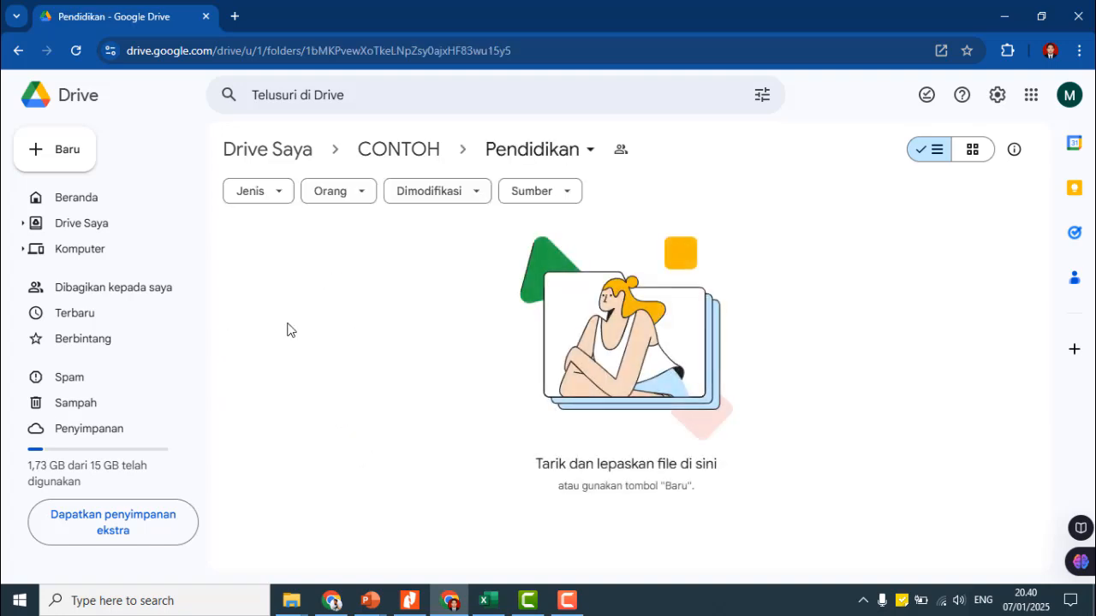
left_click(69, 156)
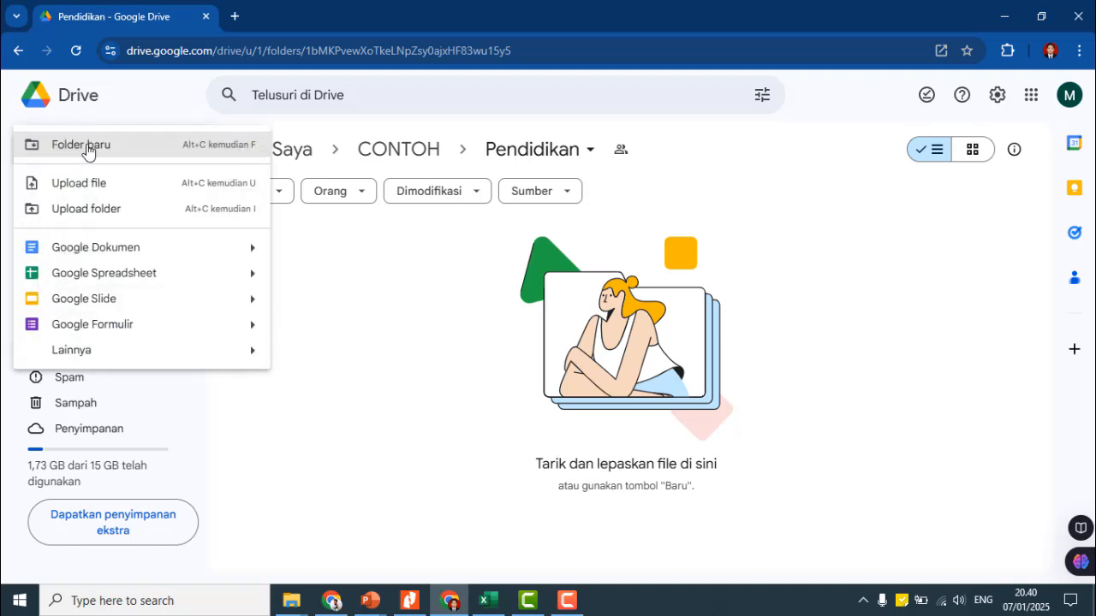
left_click(86, 151)
type("Penga")
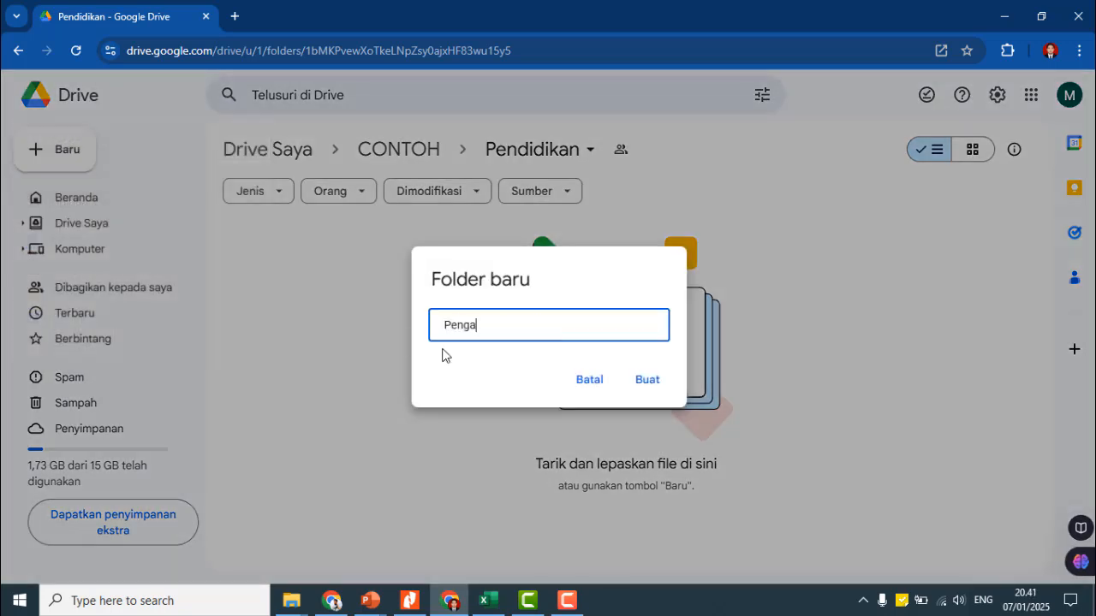
type("jaran")
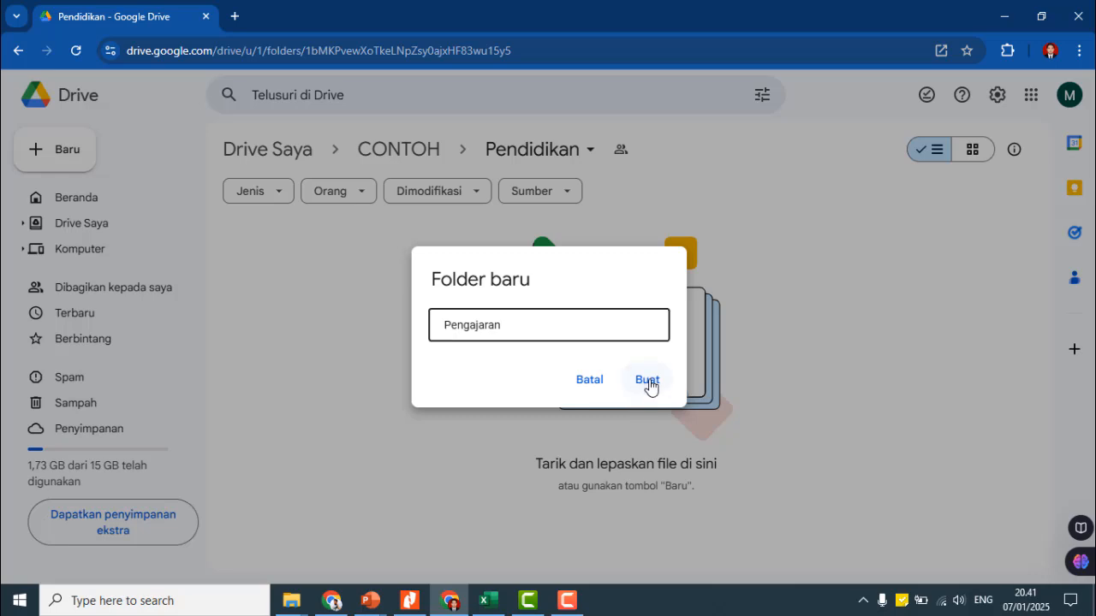
left_click(647, 380)
left_click(383, 440)
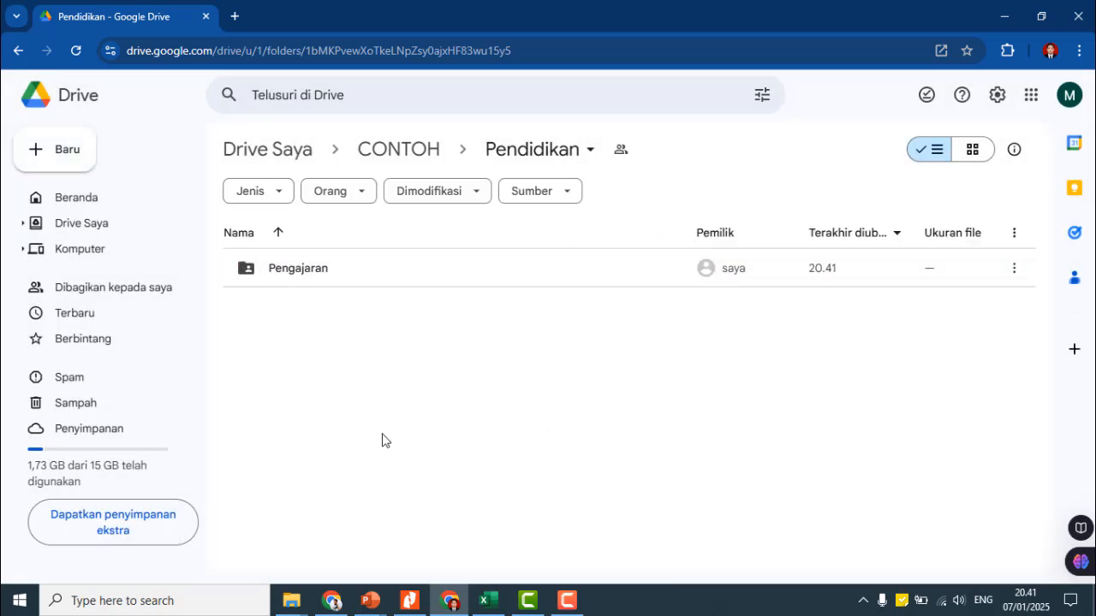
left_click(317, 276)
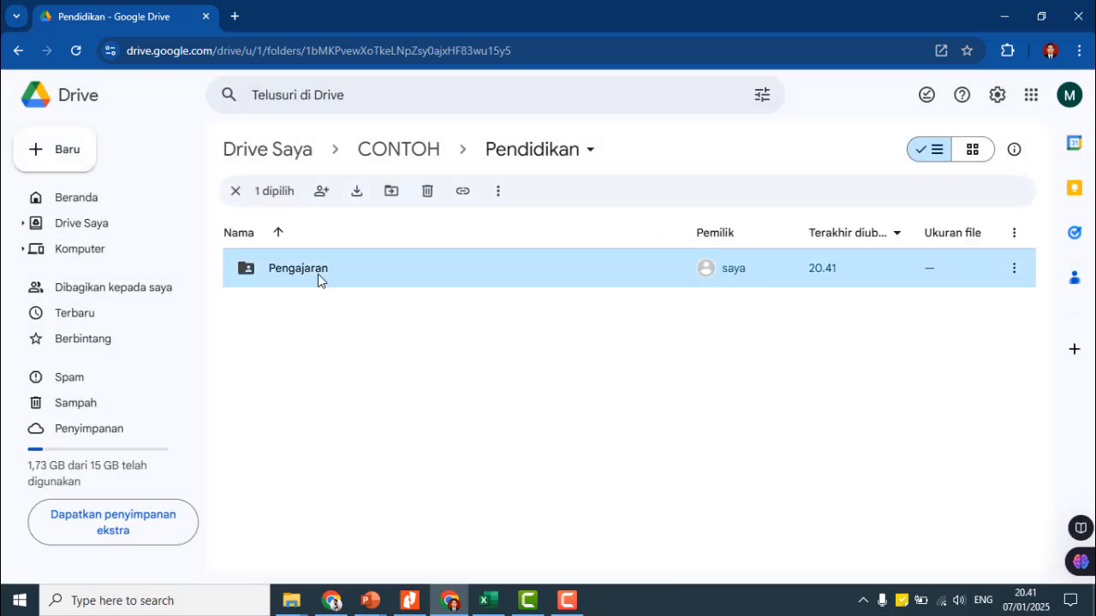
double_click(317, 274)
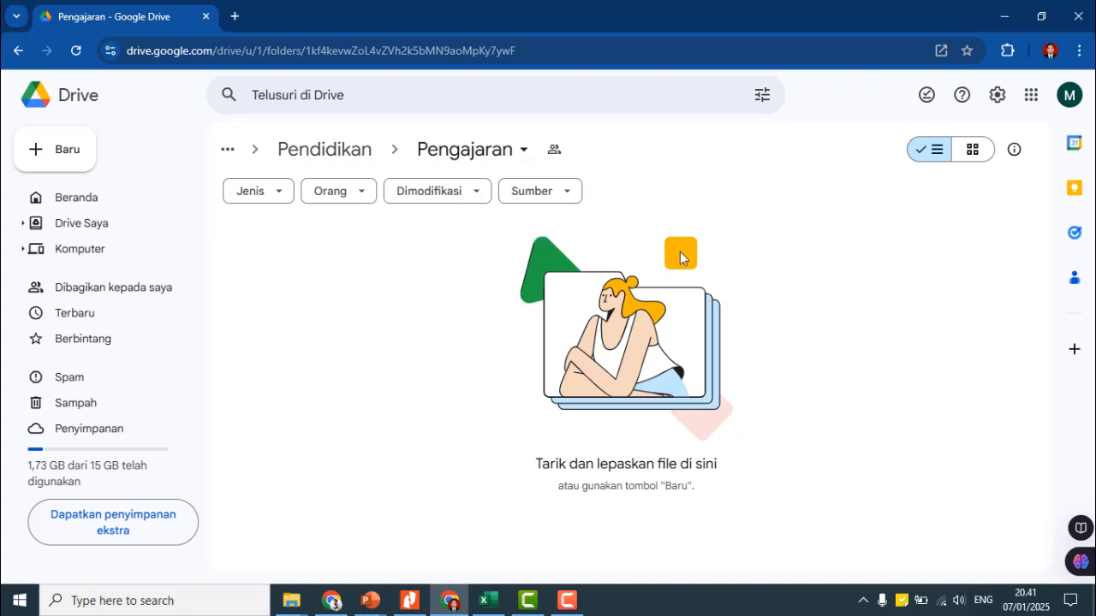
mouse_move(332, 605)
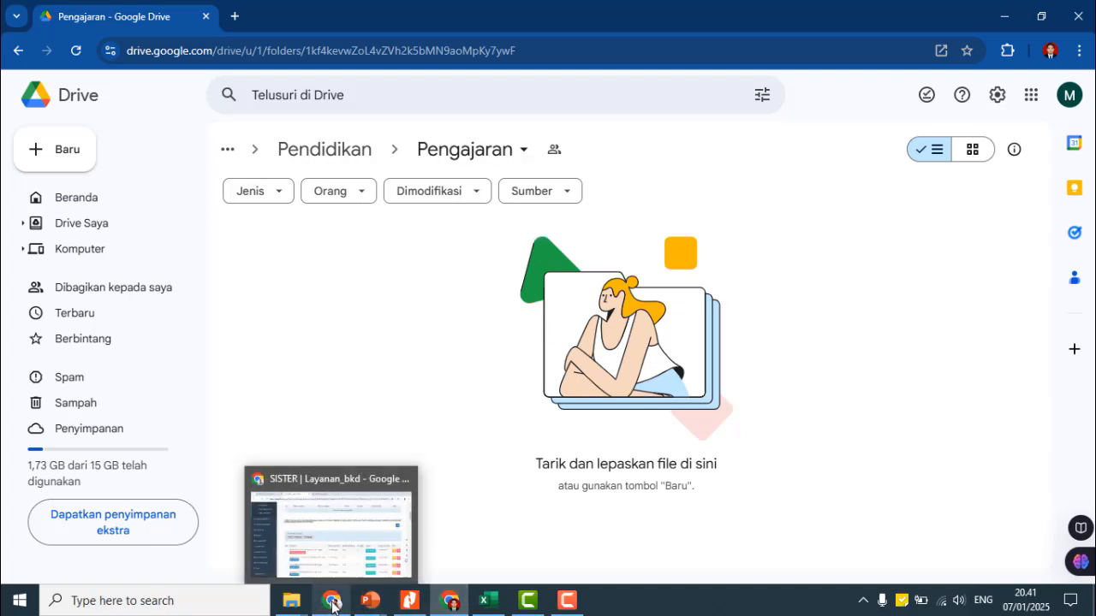
left_click(338, 539)
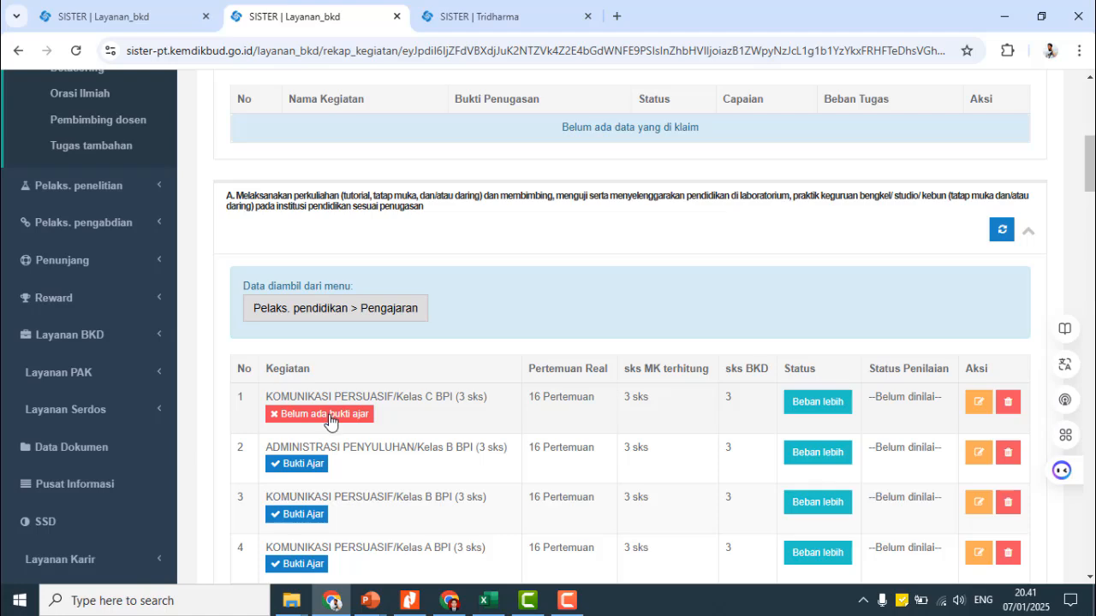
scroll(343, 377, "down", 1)
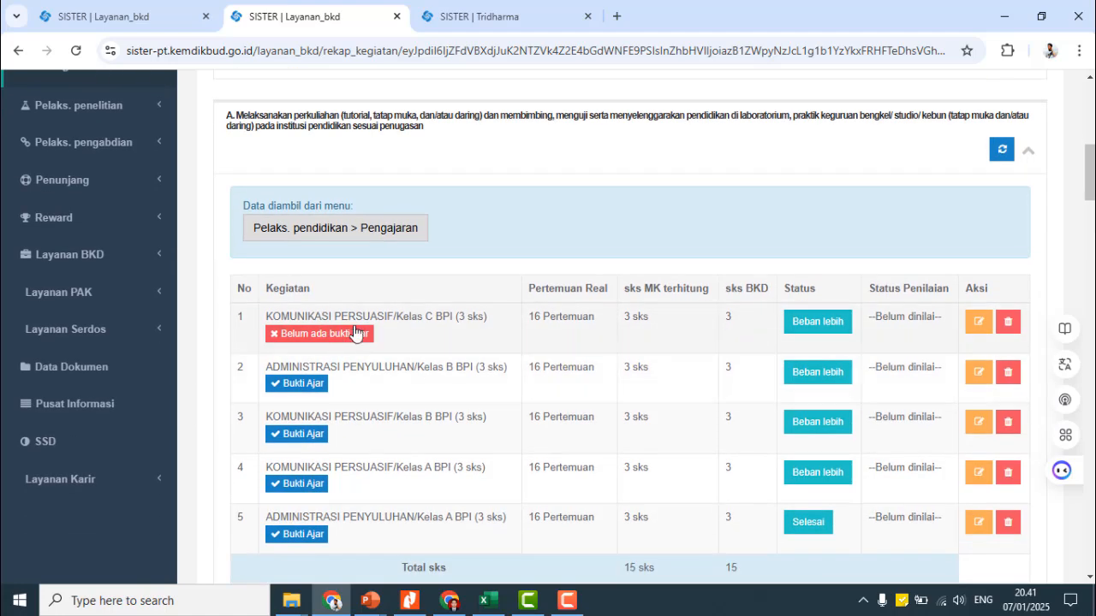
scroll(376, 343, "down", 2)
scroll(460, 321, "up", 2)
left_click(456, 606)
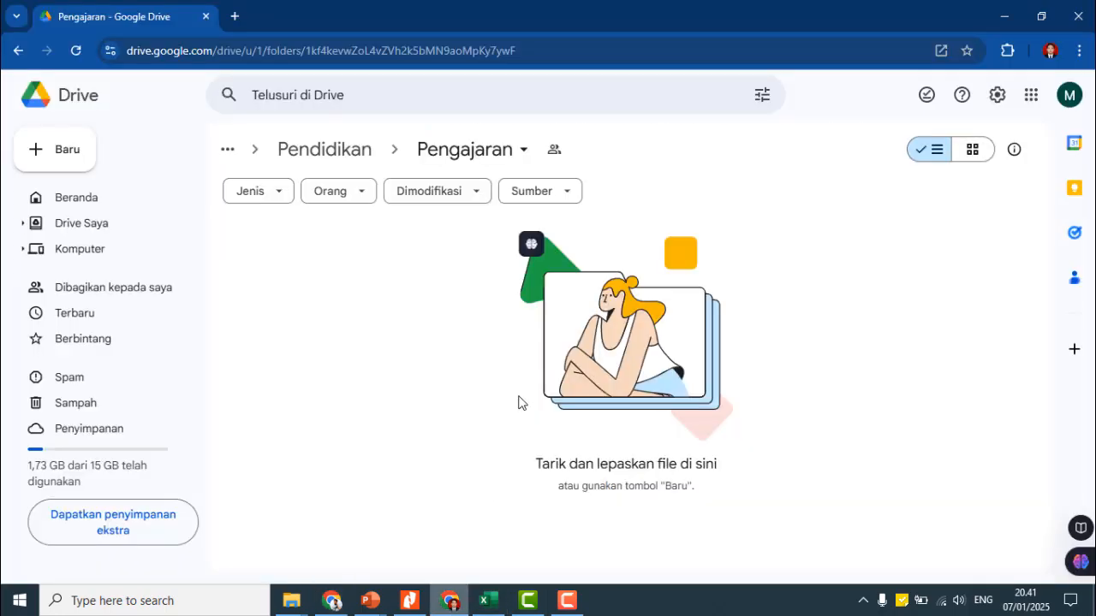
- From Jul Des 2024 > Mengajar, drag the Nilai_Komper 5C, RPS Komunikasi Persuasif and SK Mengajar PDFs into Drive
left_click(302, 606)
left_click(232, 557)
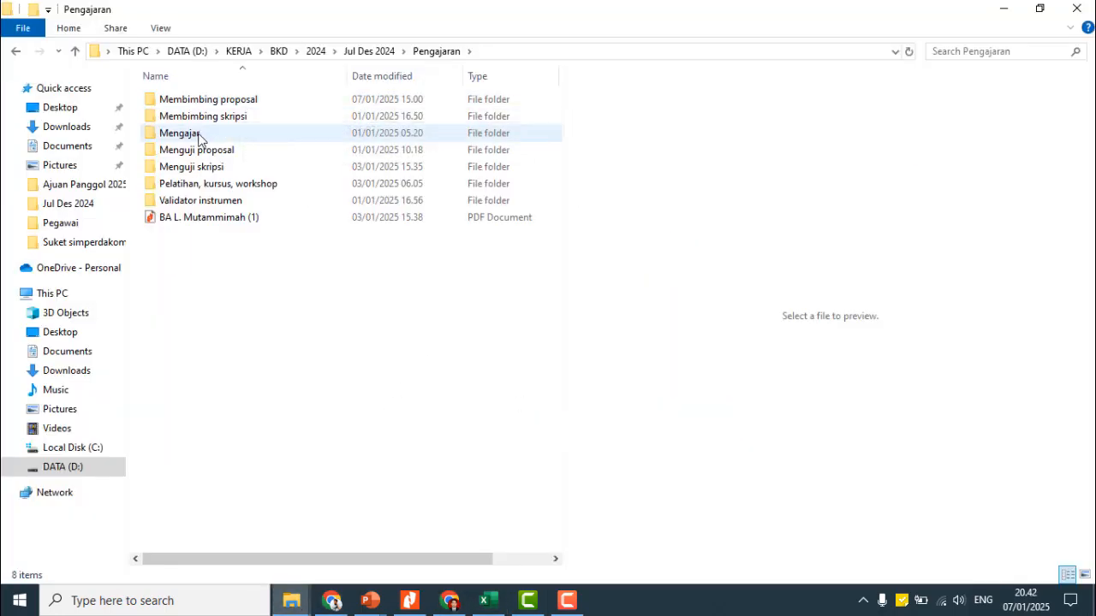
double_click(197, 137)
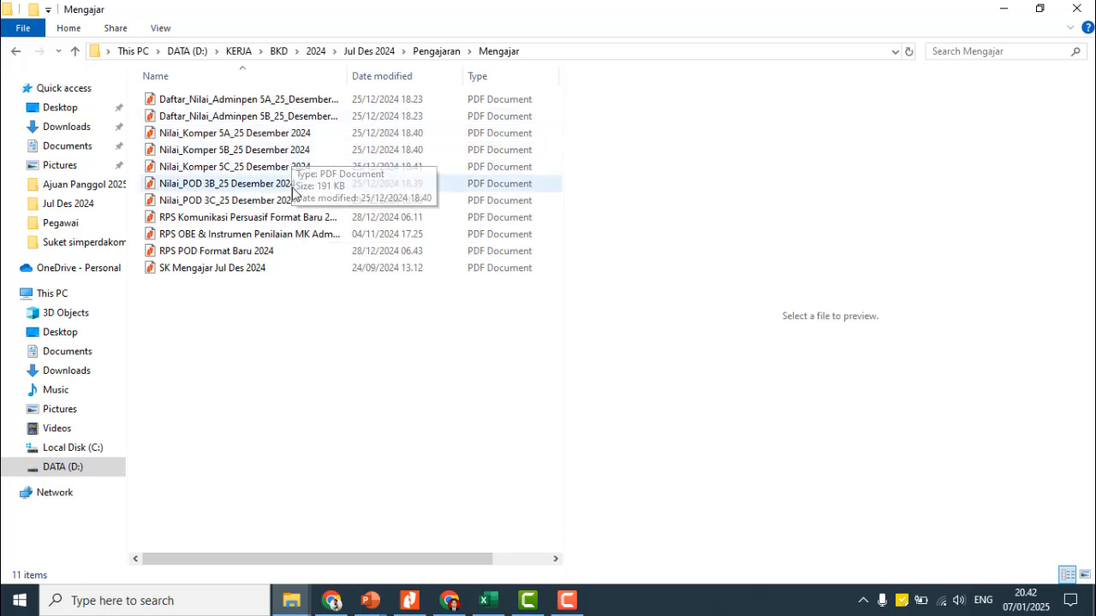
left_click(221, 166)
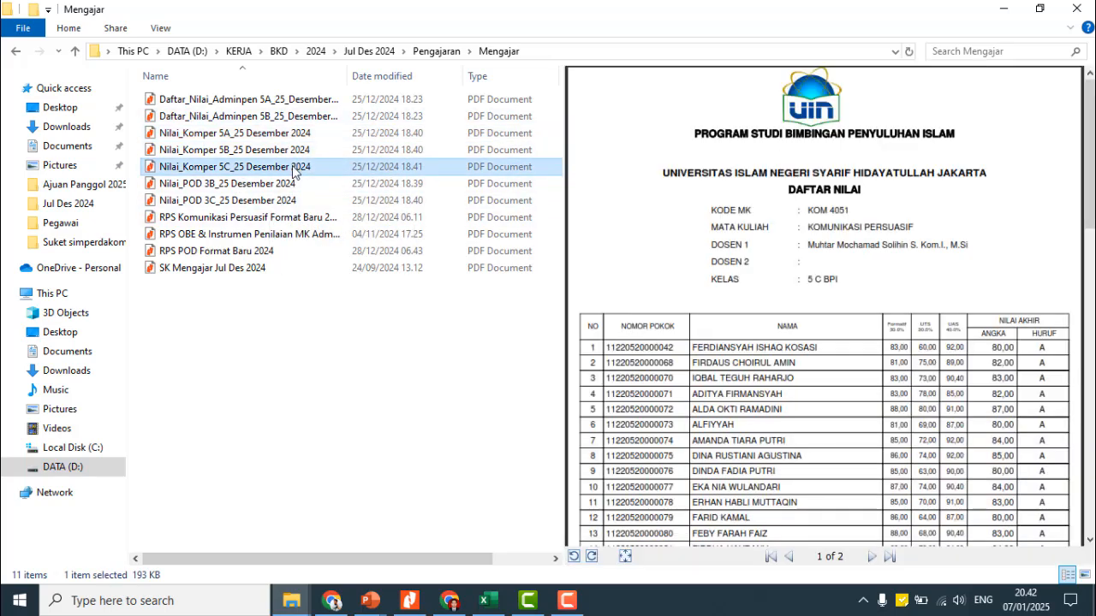
left_click(287, 217, "ctrl")
left_click(224, 271, "ctrl")
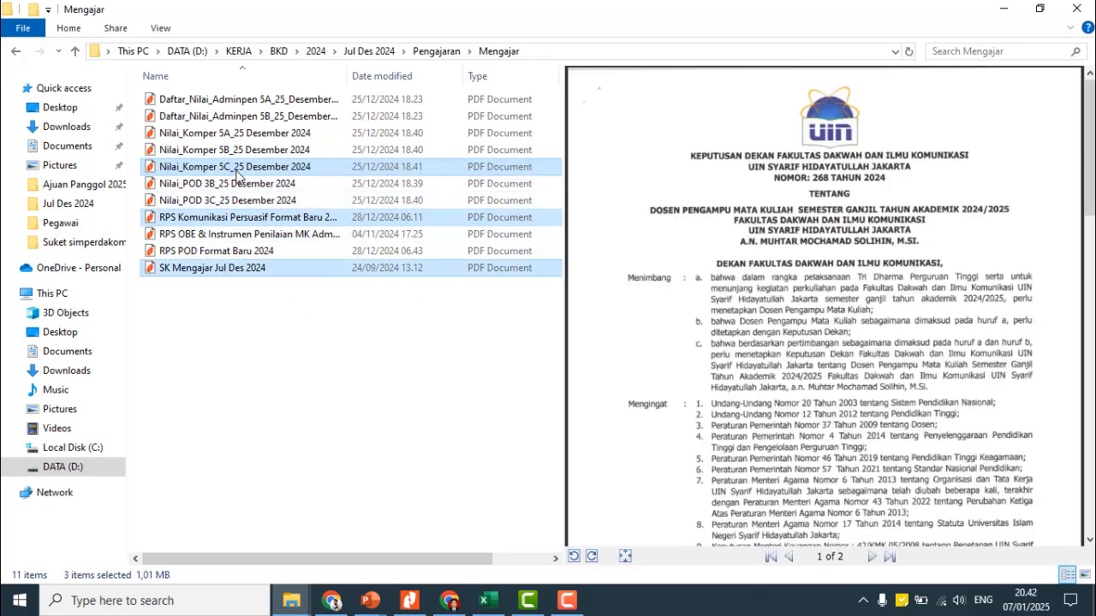
left_click(239, 308)
left_click(216, 171)
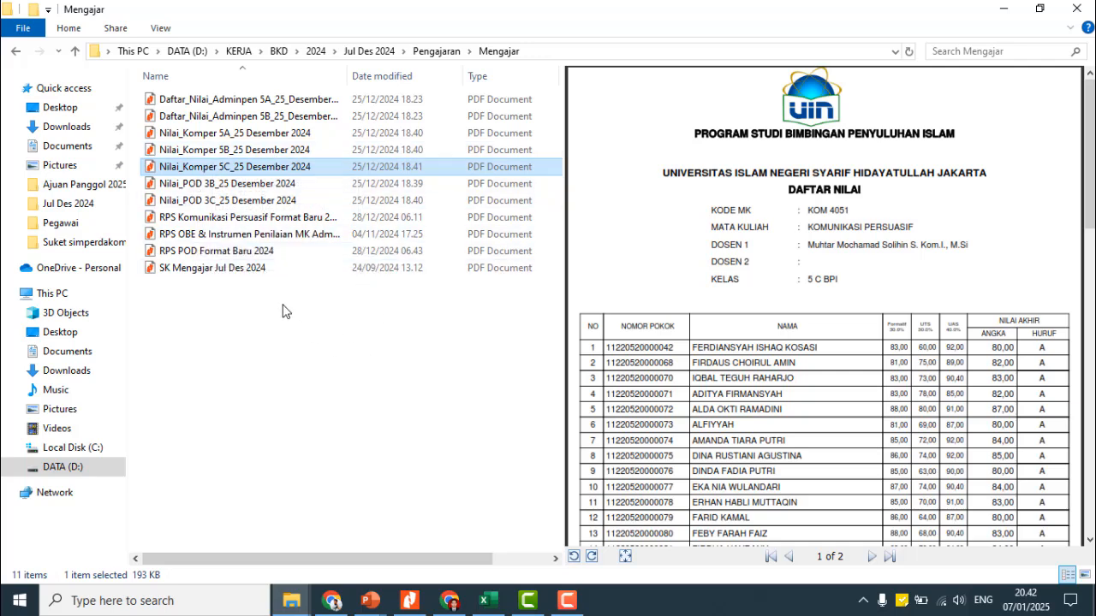
left_click(221, 218, "ctrl")
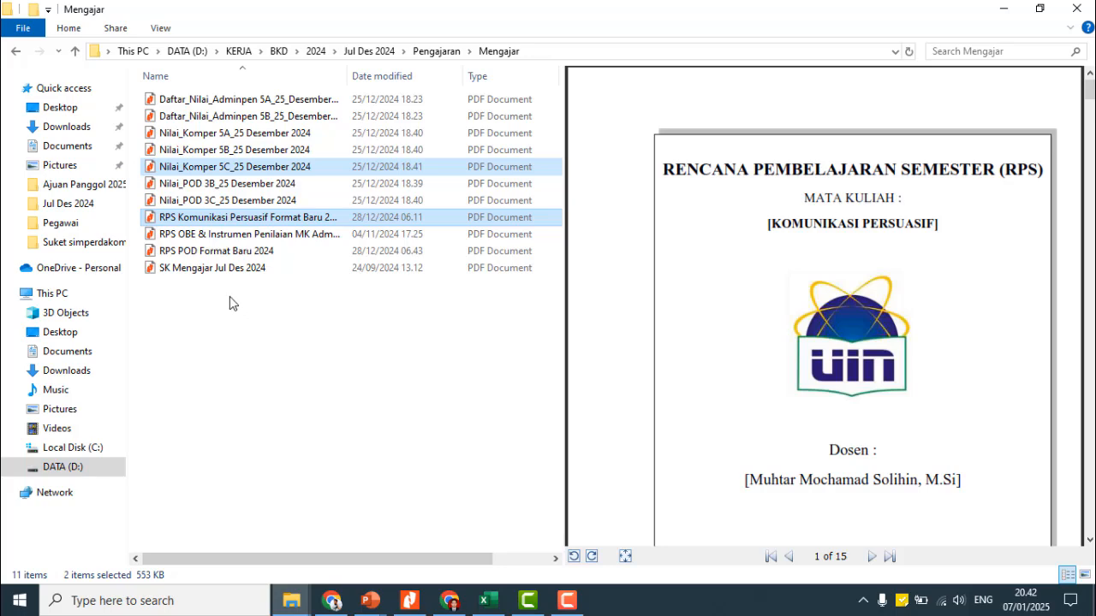
left_click(185, 271, "ctrl")
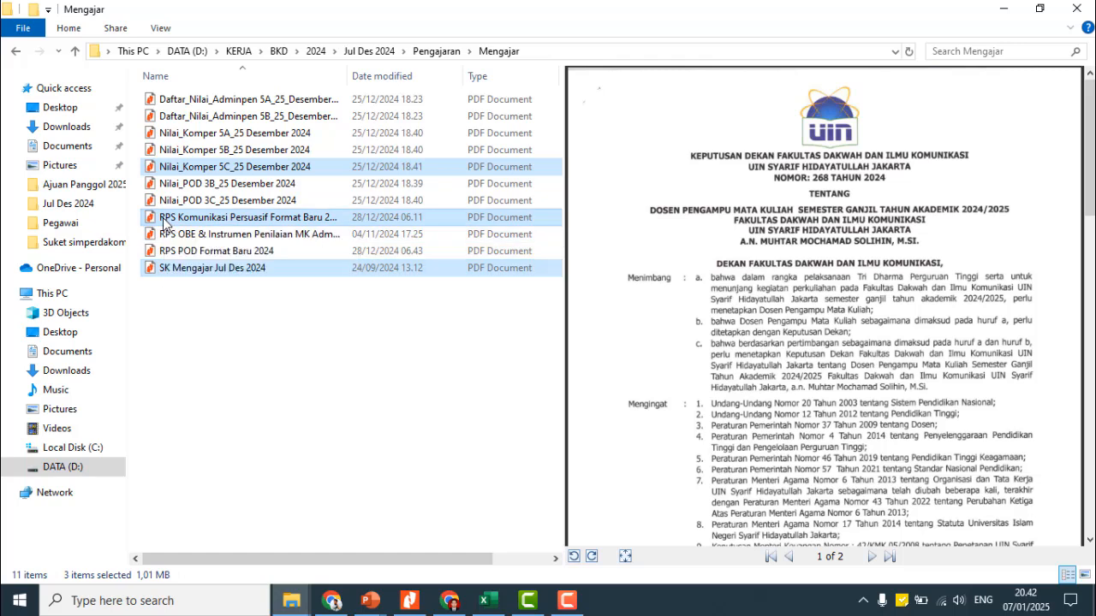
left_click_drag(165, 224, 459, 309)
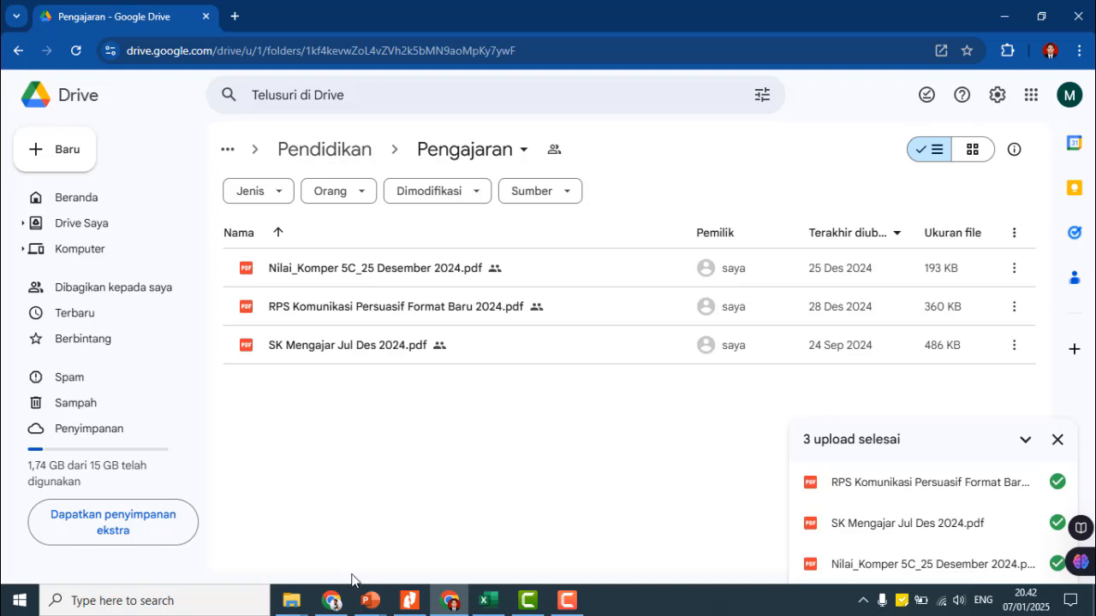
- Copy the share link of SK Mengajar Jul Des 2024.pdf
right_click(317, 347)
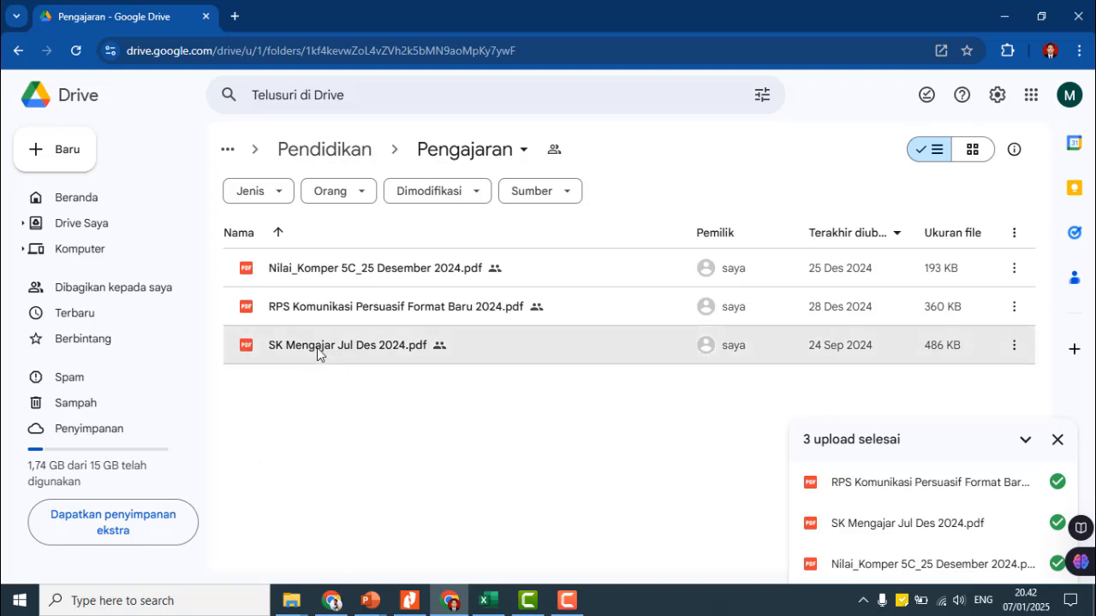
mouse_move(426, 235)
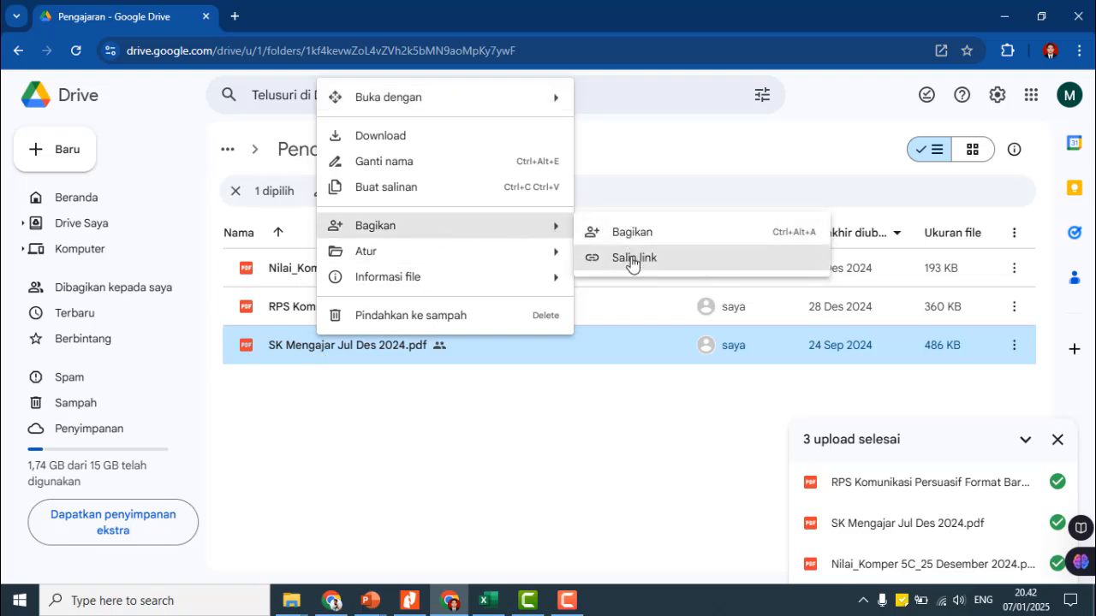
left_click(632, 259)
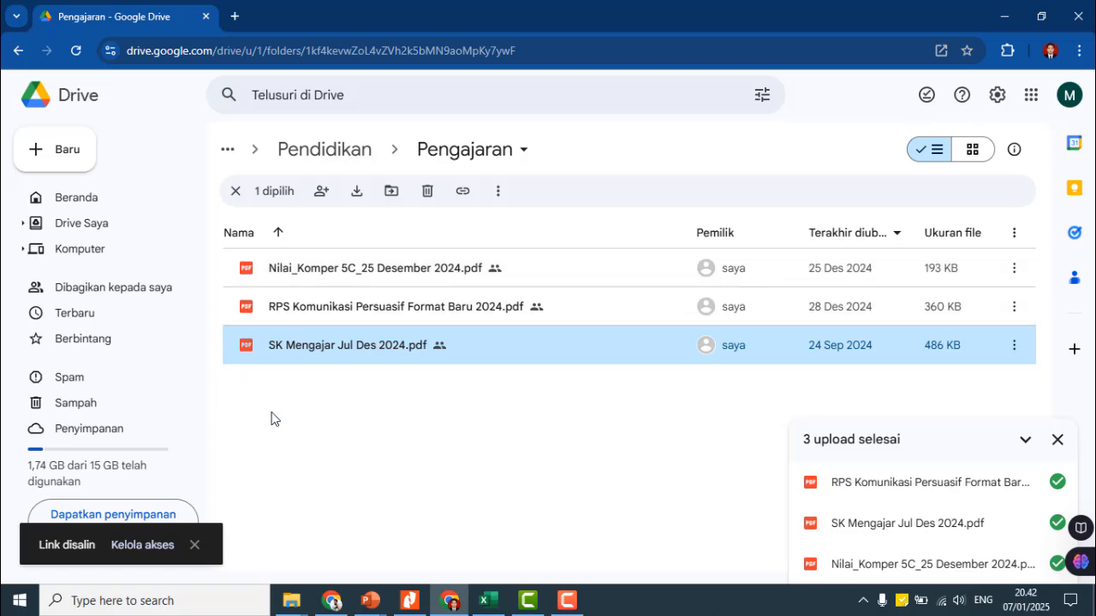
- In SISTER, open the missing-evidence page for KOMUNIKASI PERSUASIF Kelas C
mouse_move(336, 602)
left_click(341, 546)
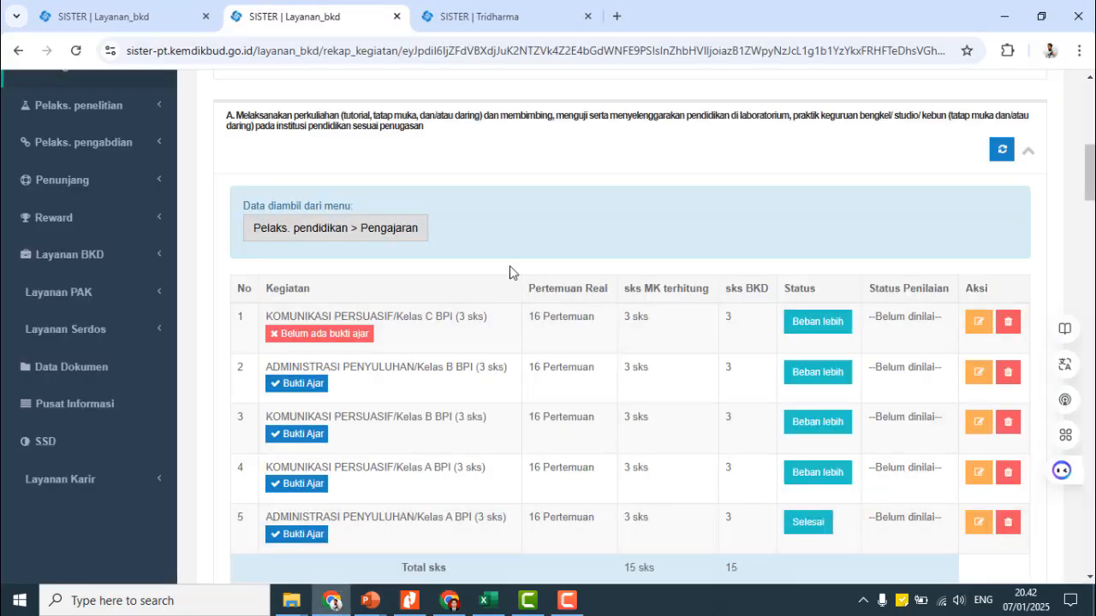
left_click(335, 338)
scroll(459, 361, "down", 1)
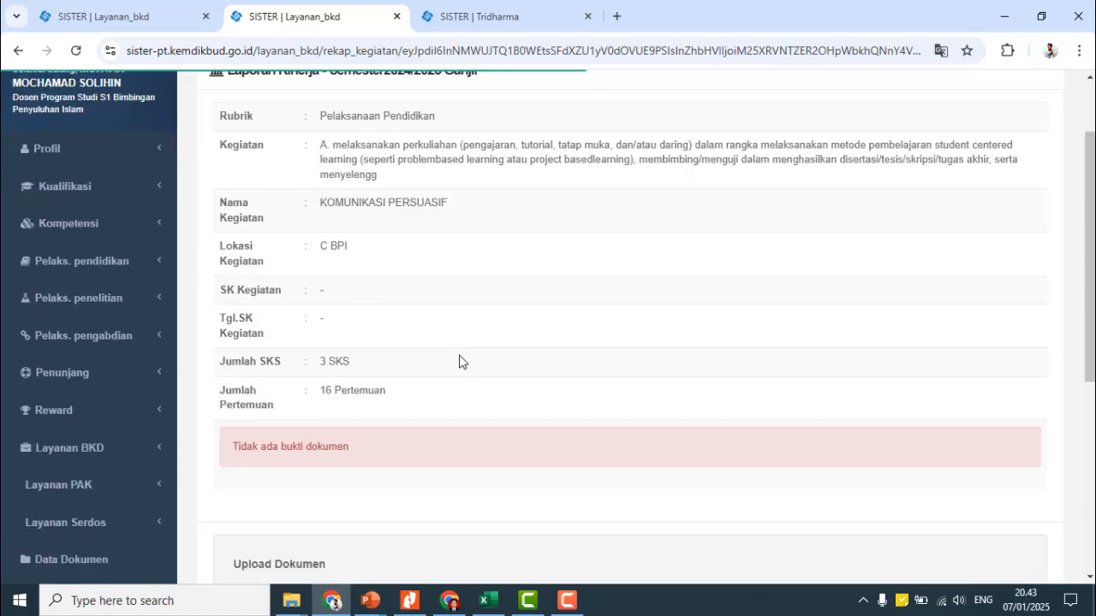
scroll(459, 361, "down", 4)
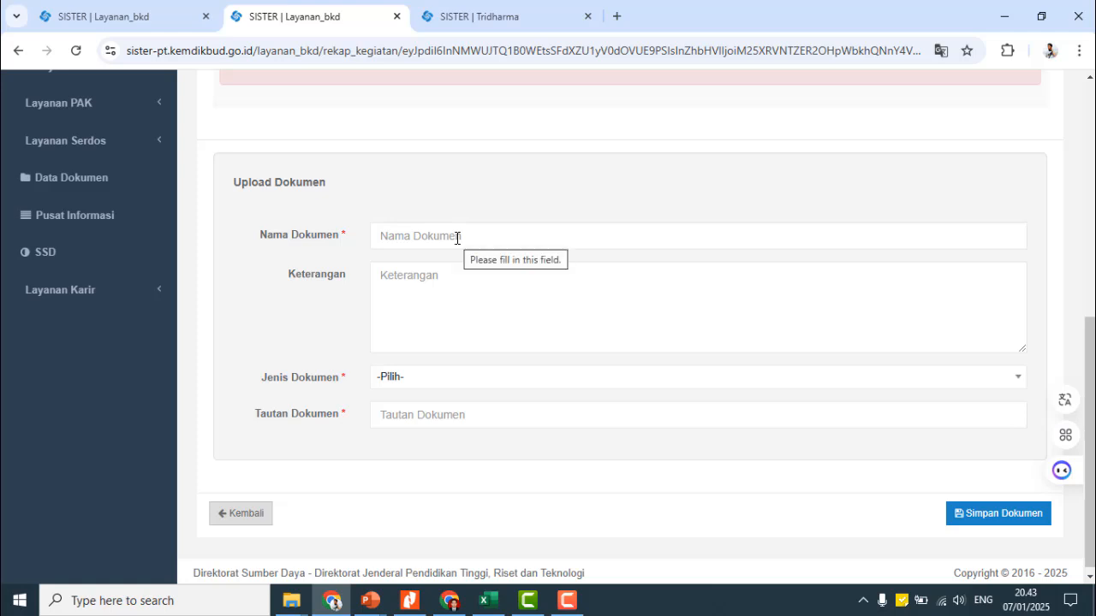
- Name the document 'SK Mengajar Jul Des 2024', type SK Penugasan, and paste the Drive link
left_click(457, 238)
type("SK Mengajar Jul Des 2024")
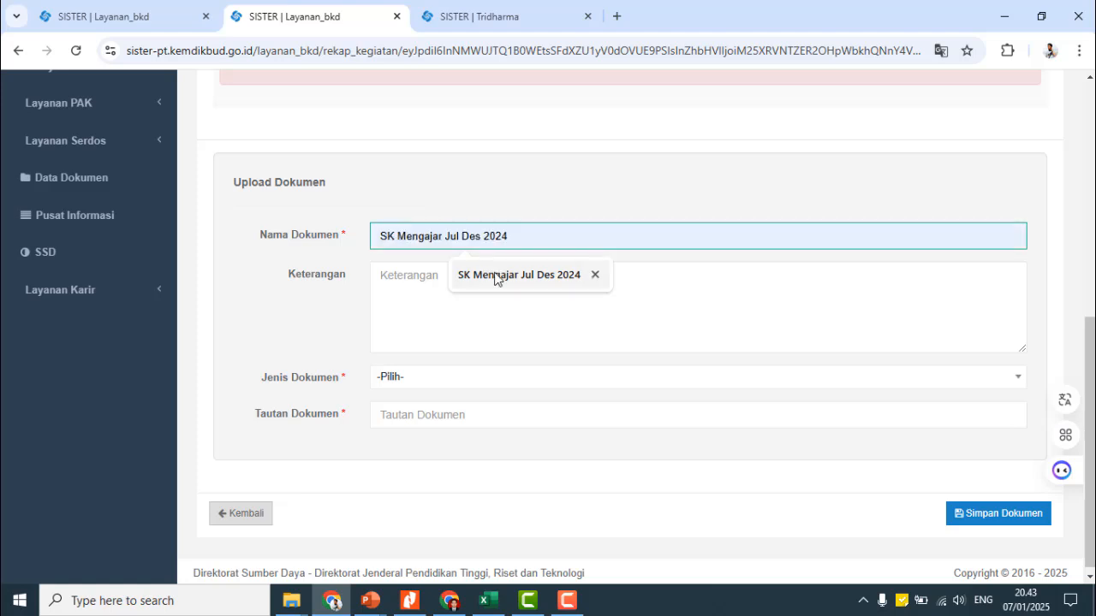
left_click(496, 276)
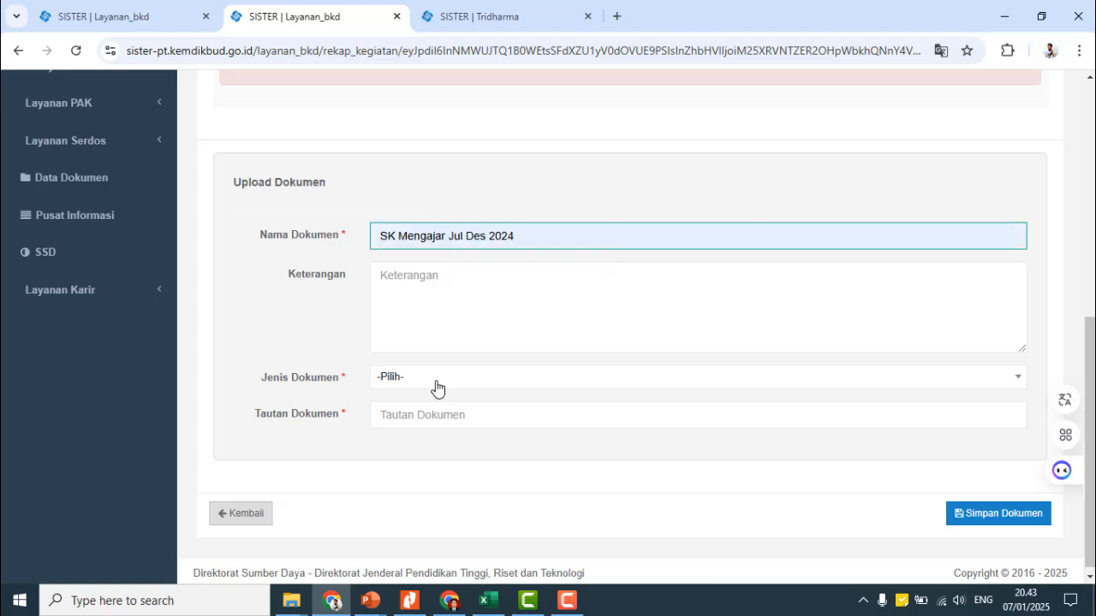
left_click(437, 388)
type("Penug")
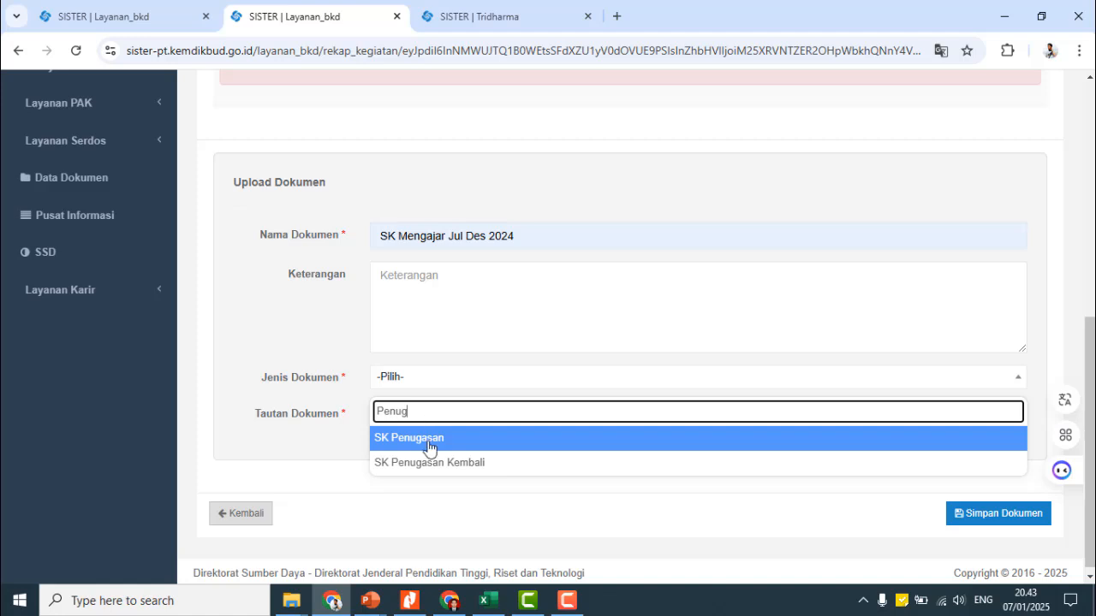
left_click(430, 445)
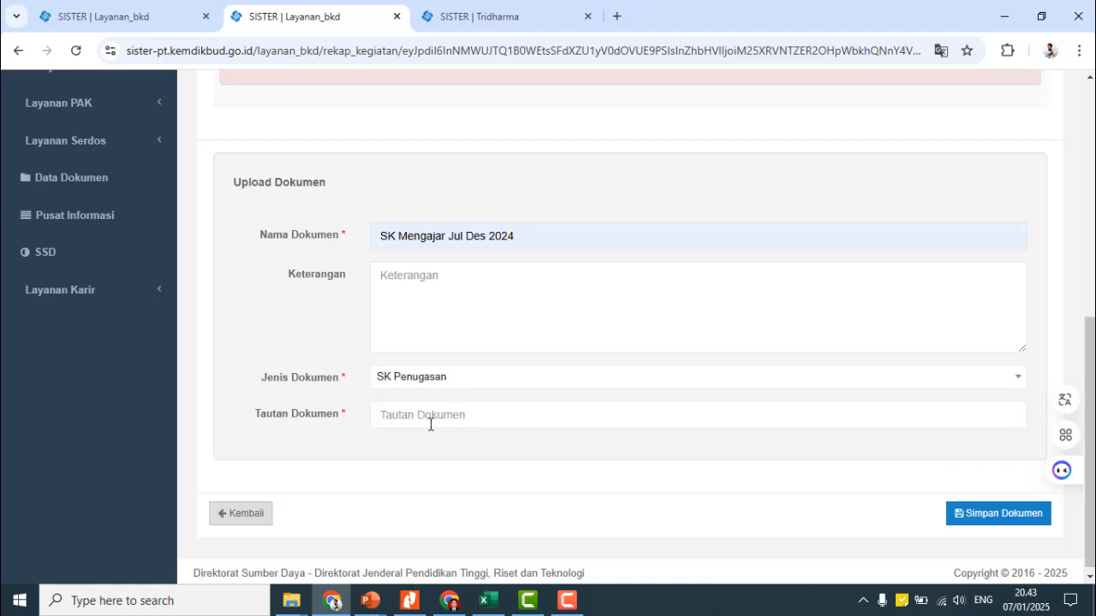
left_click(430, 423)
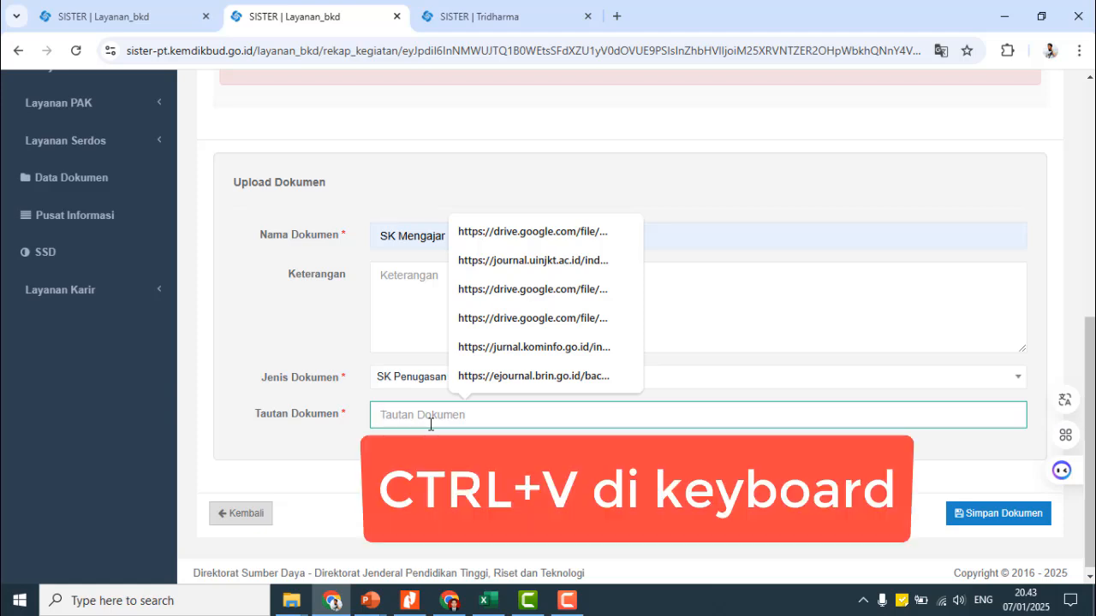
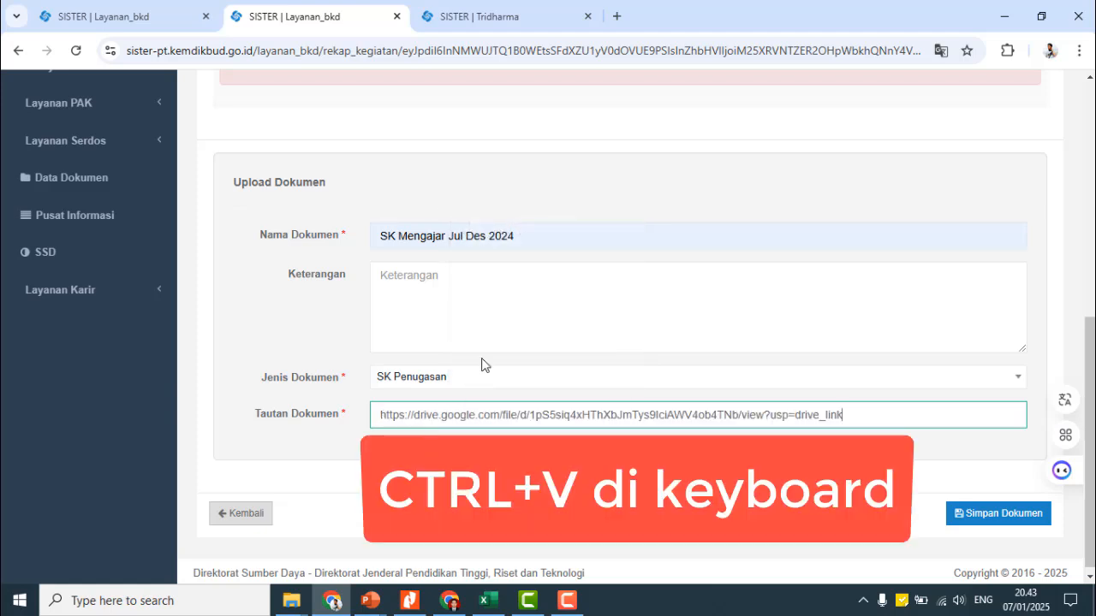
- Describe it as 'SK Mengajar Jul Des 2024', save, and check the Dokumen Lain list
left_click(465, 293)
type("SK mengajar Jul")
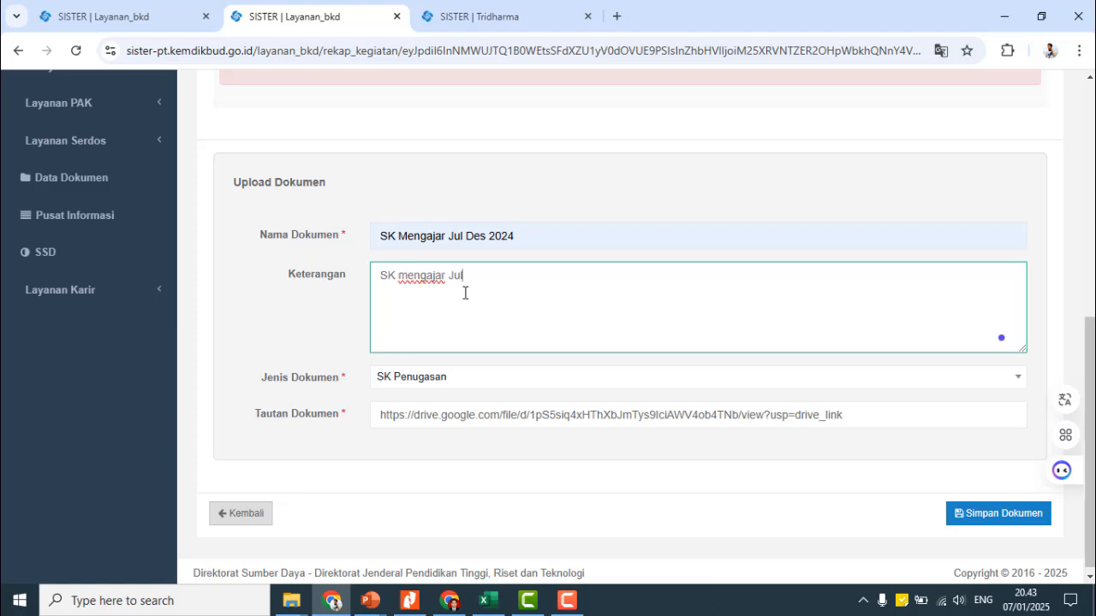
type(" Des 2024")
left_click_drag(407, 278, 393, 282)
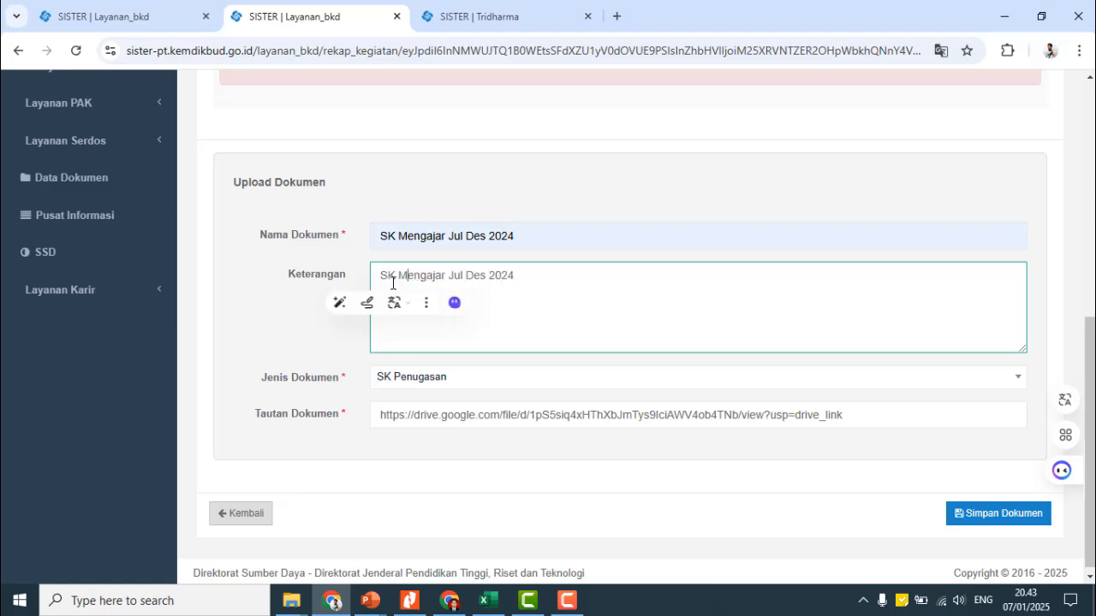
type("M")
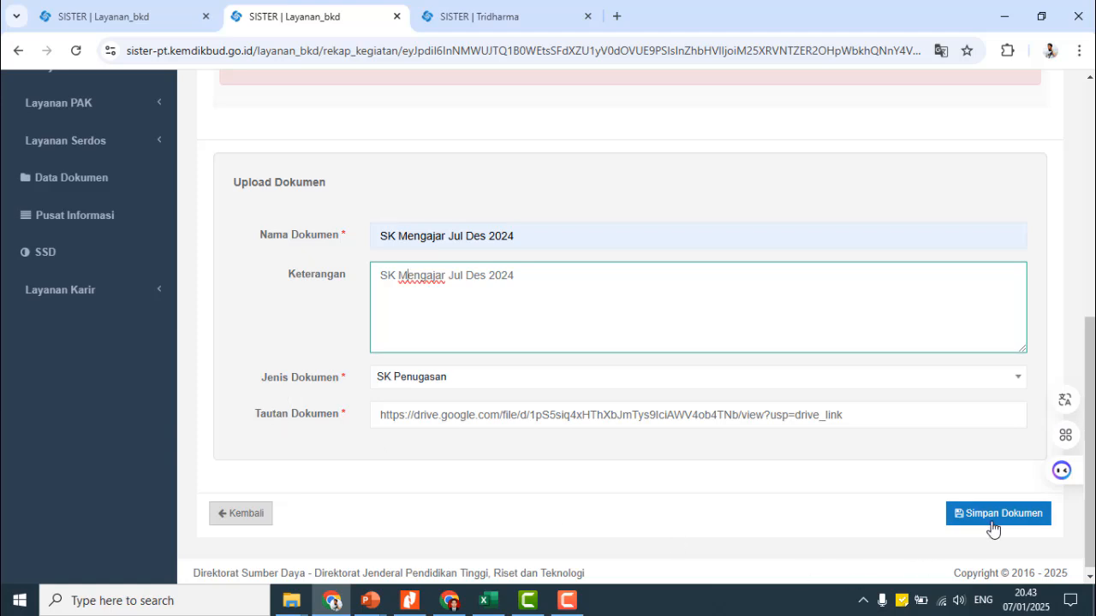
left_click(992, 524)
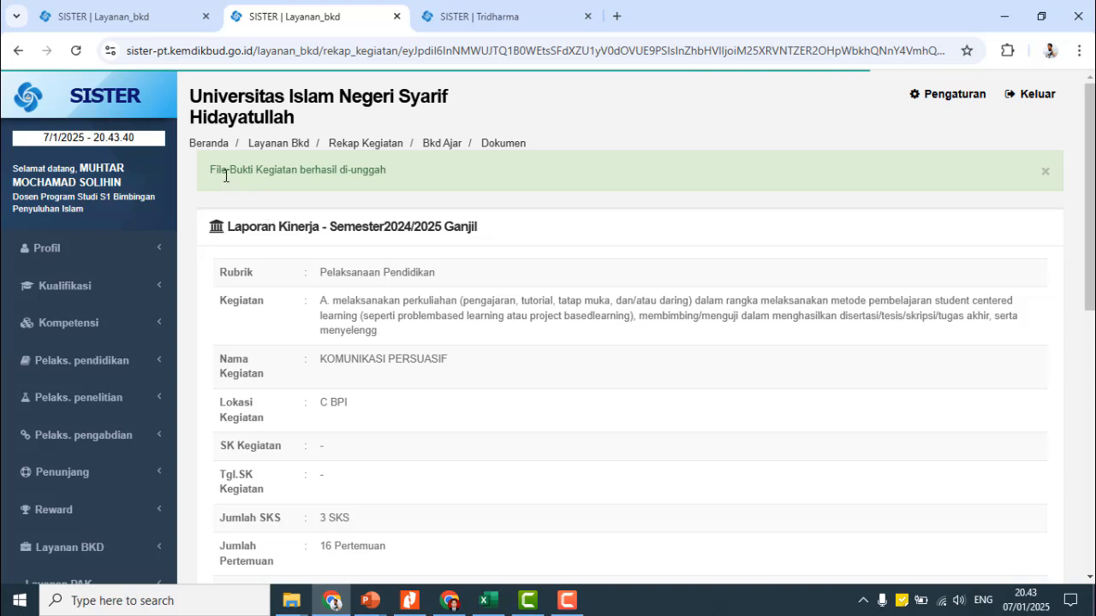
left_click_drag(210, 171, 402, 178)
scroll(541, 357, "down", 3)
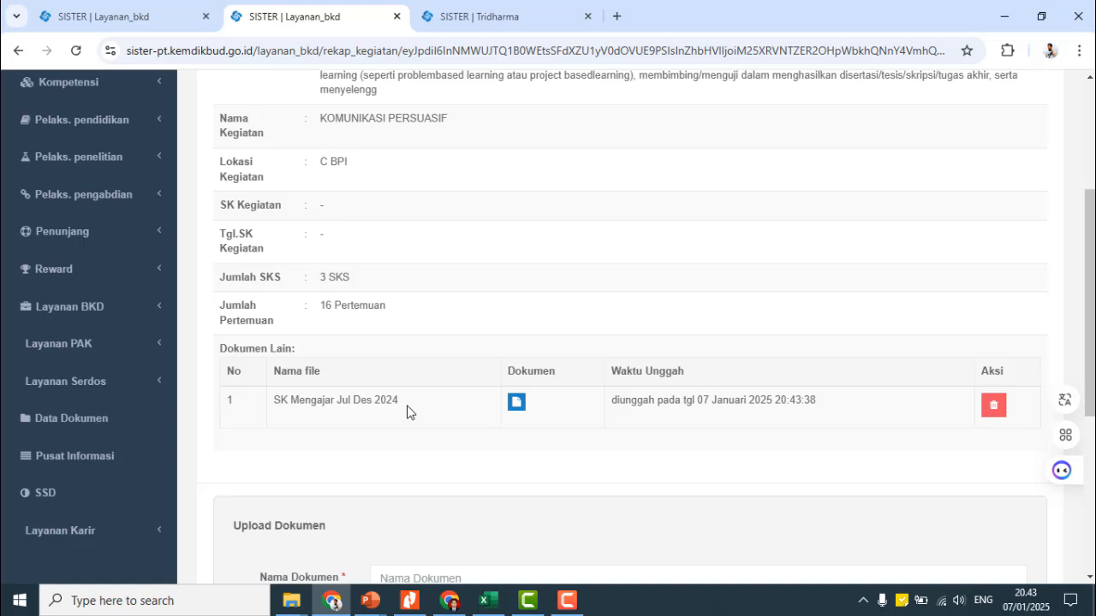
scroll(408, 412, "down", 3)
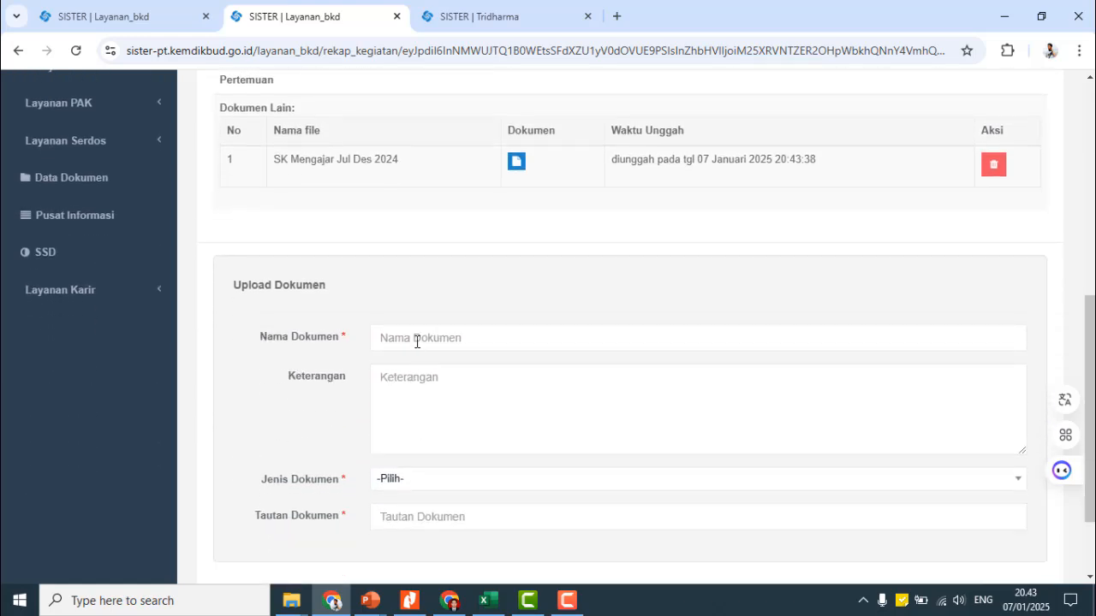
- In Drive, copy the share link of RPS Komunikasi Persuasif Format Baru 2024.pdf
left_click(454, 602)
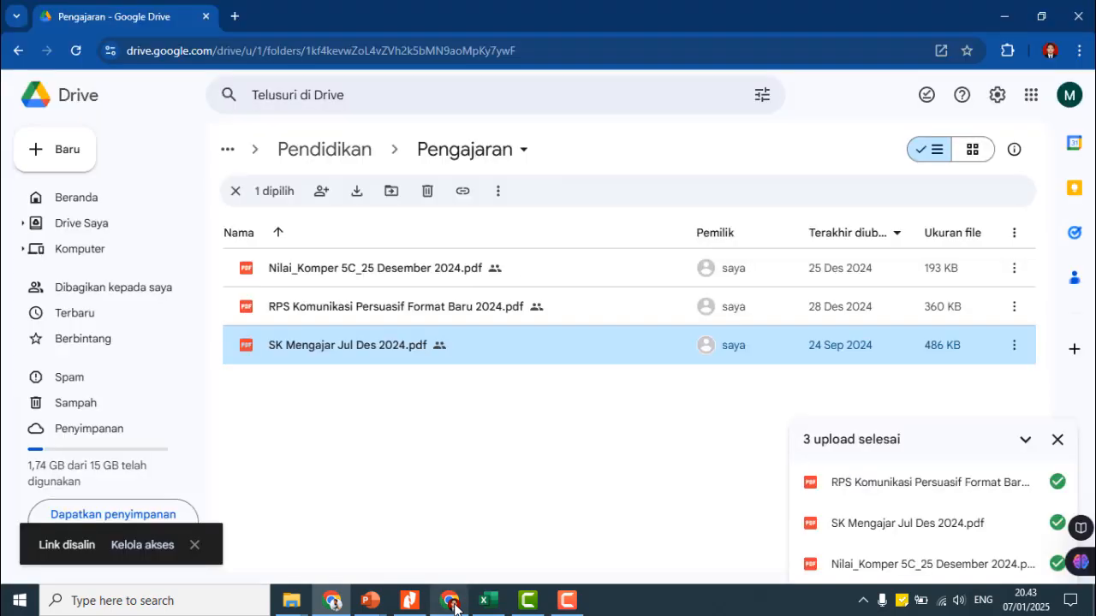
left_click(467, 465)
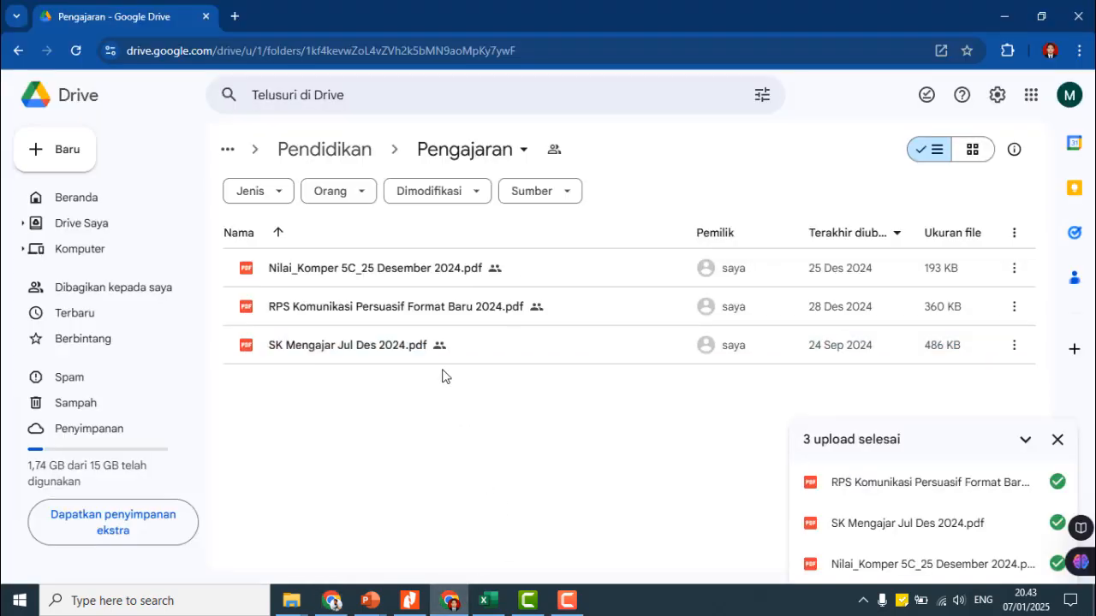
right_click(384, 311)
mouse_move(454, 463)
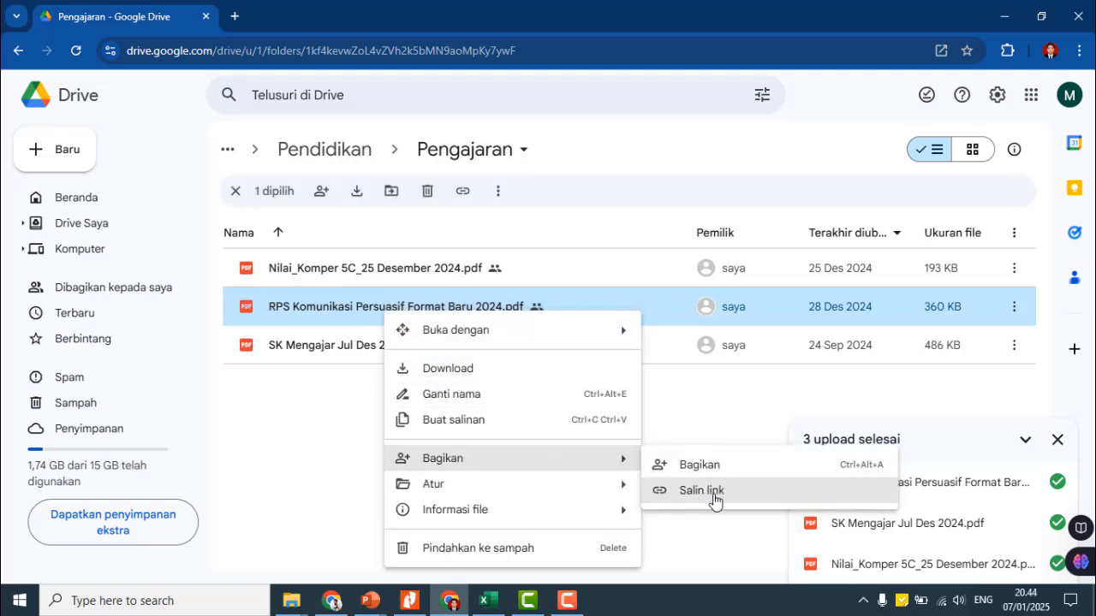
left_click(714, 501)
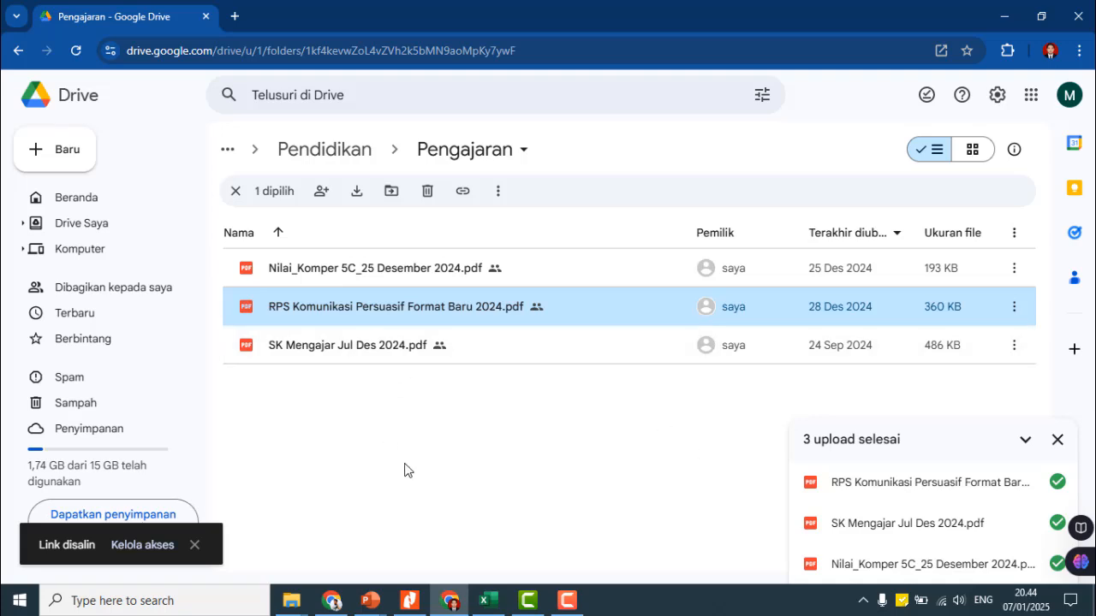
- Enter 'RPS MK Komunikasi Persuasif' as the document name and description
mouse_move(338, 606)
left_click(367, 523)
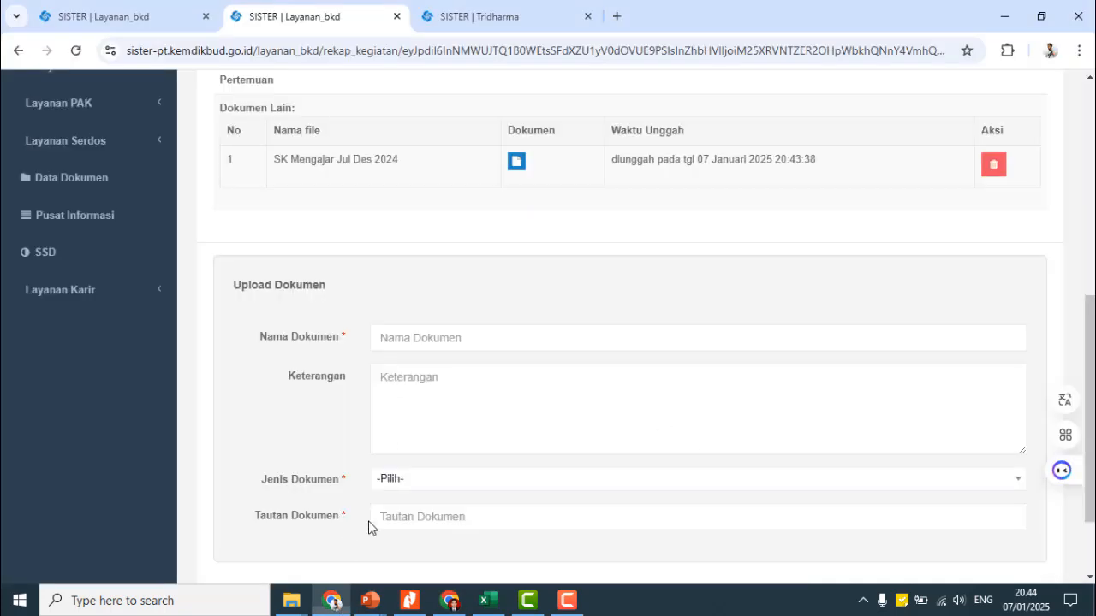
left_click(467, 339)
type("RPS")
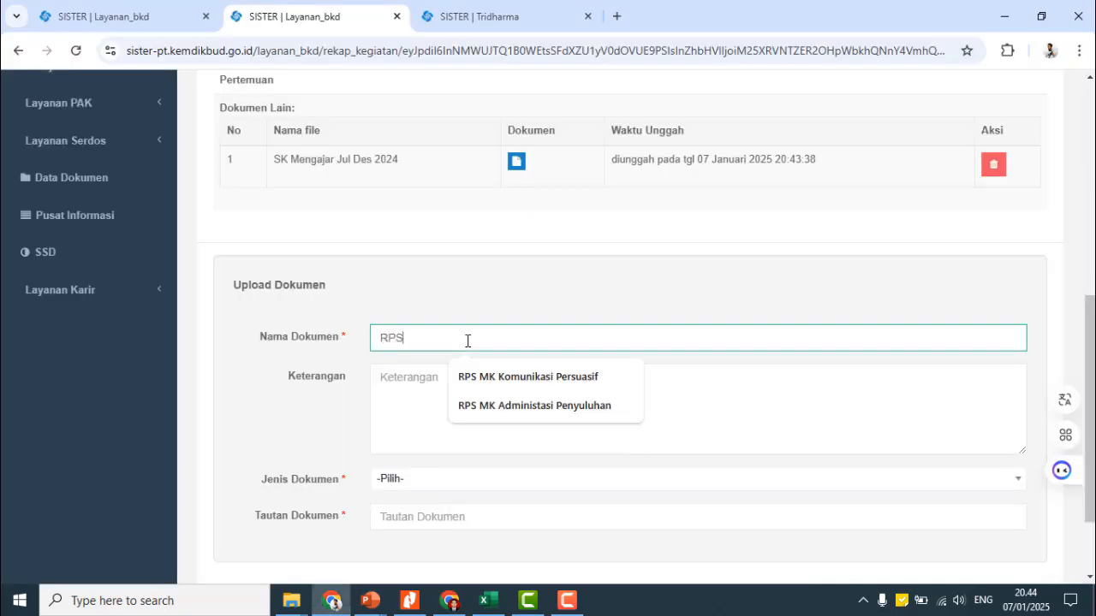
left_click(492, 373)
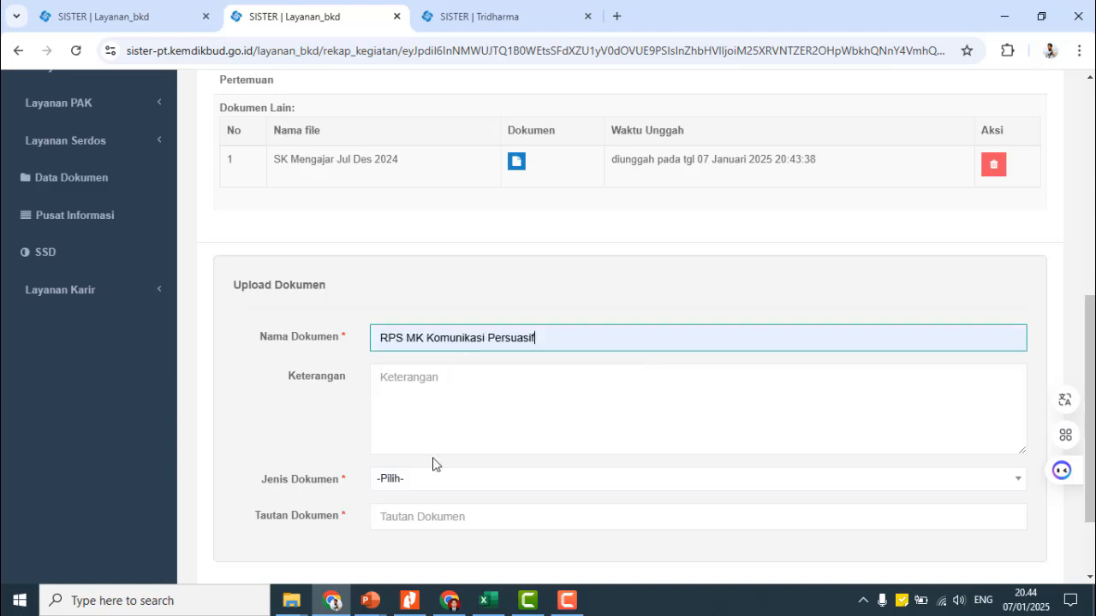
left_click(462, 396)
type("RPS")
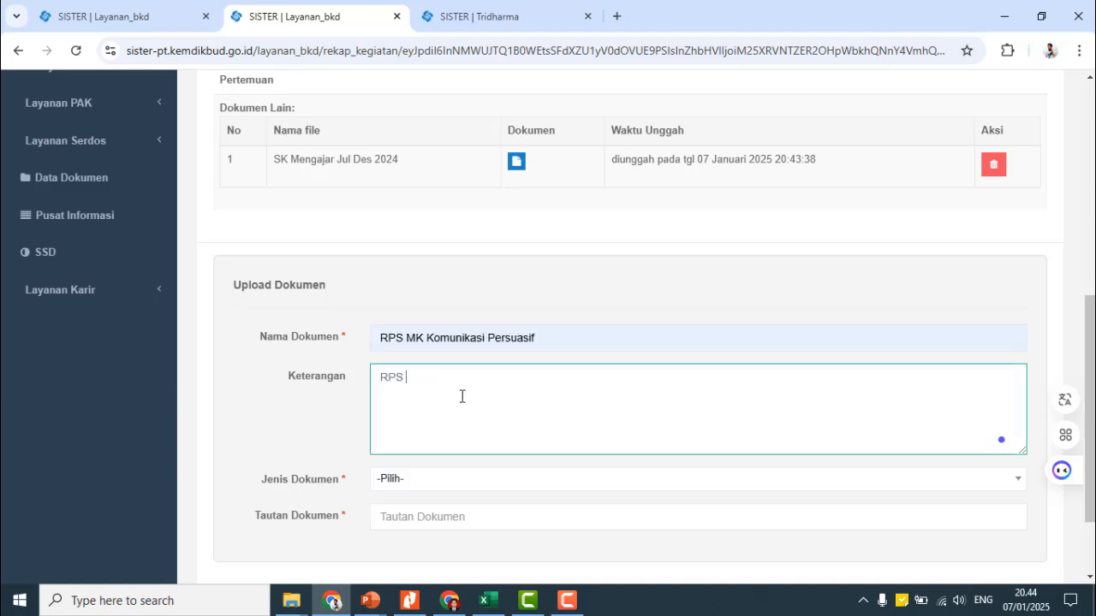
type(" MK Komunikasi Persuasif")
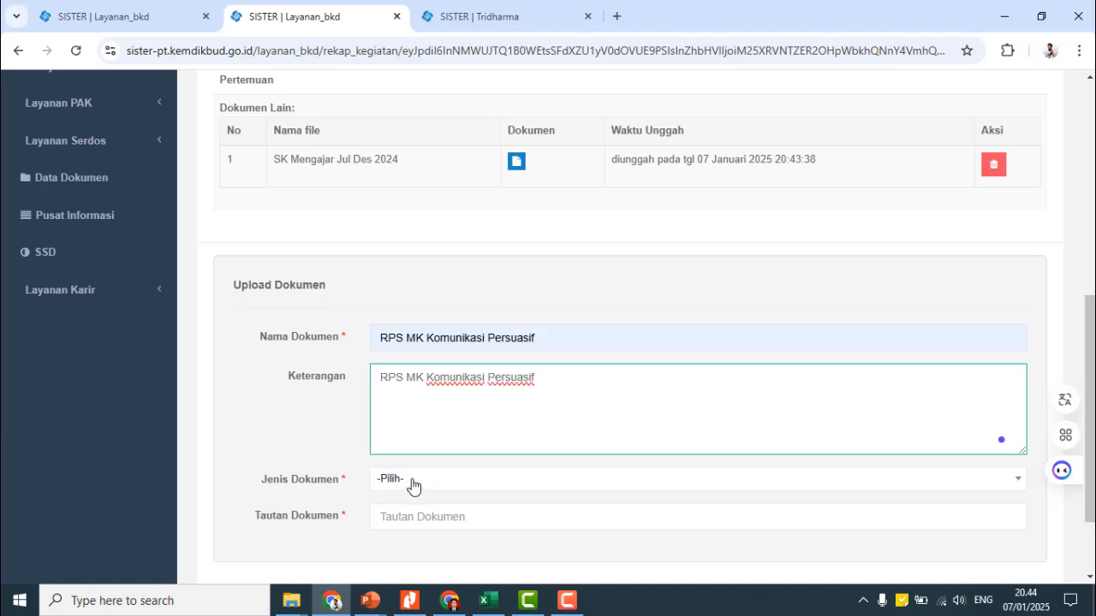
- Set the document type to RPS, paste the Drive link, and save it
left_click(411, 485)
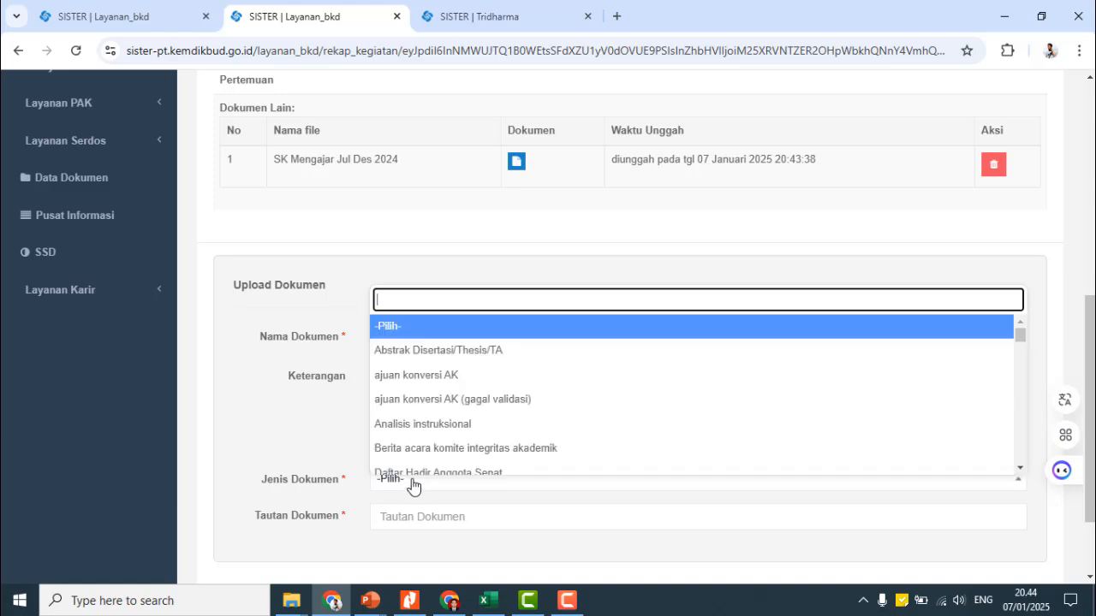
type("rps")
left_click(399, 464)
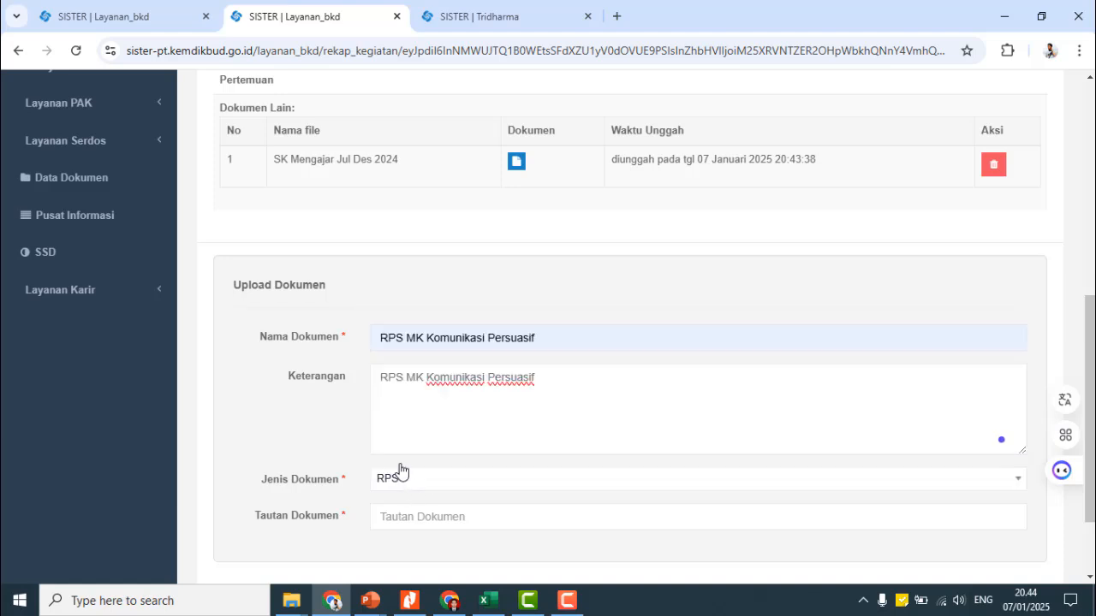
left_click(457, 518)
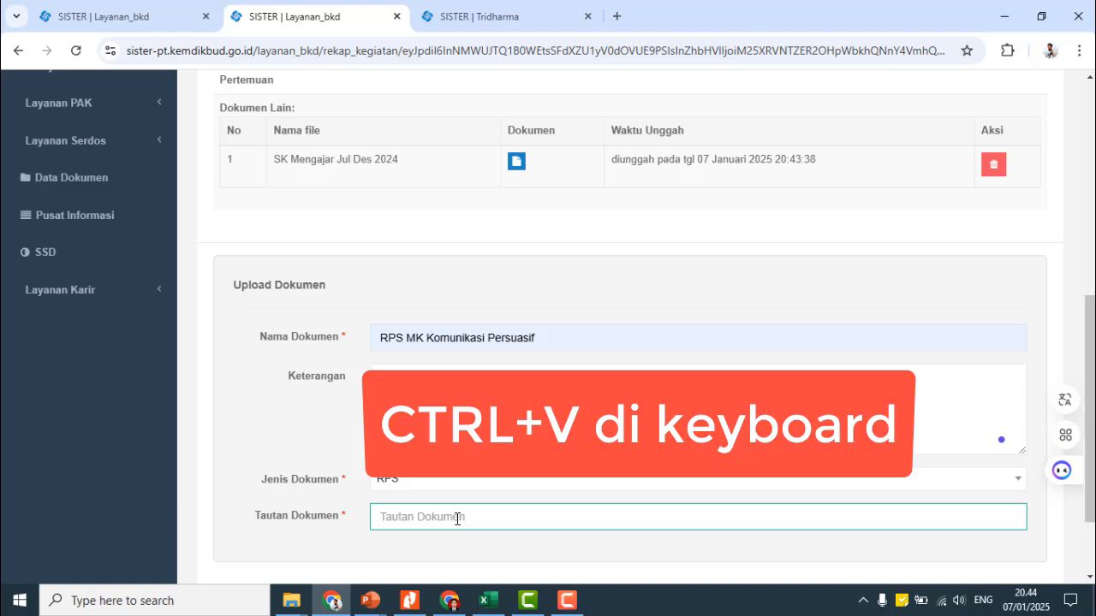
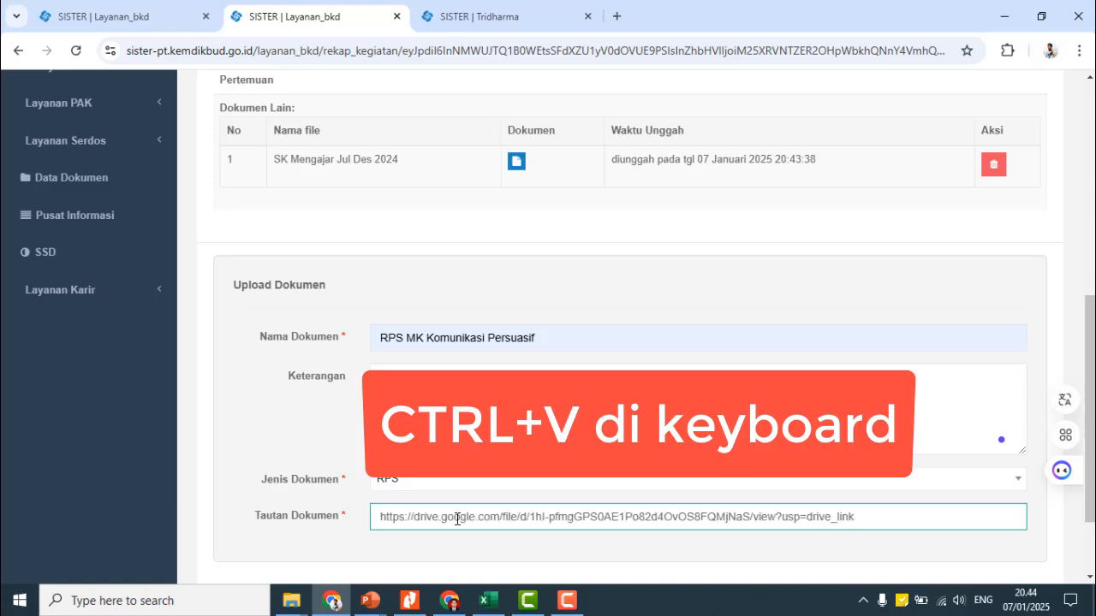
scroll(604, 460, "down", 2)
left_click(947, 506)
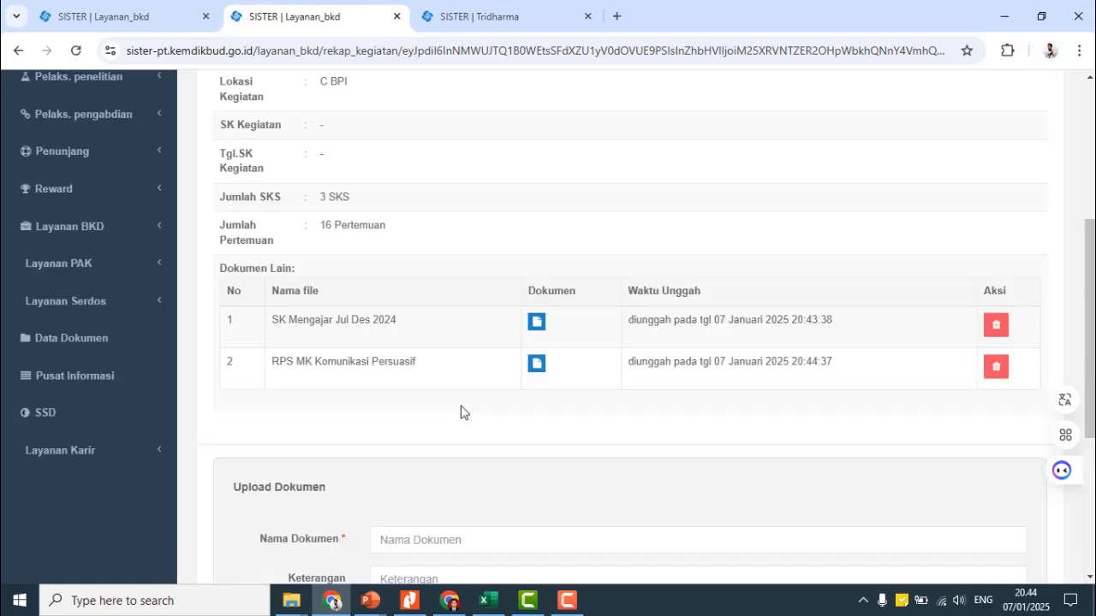
- Return to the Laporan Kinerja report, where Kelas C BPI shows Bukti Ajar
scroll(440, 345, "down", 1)
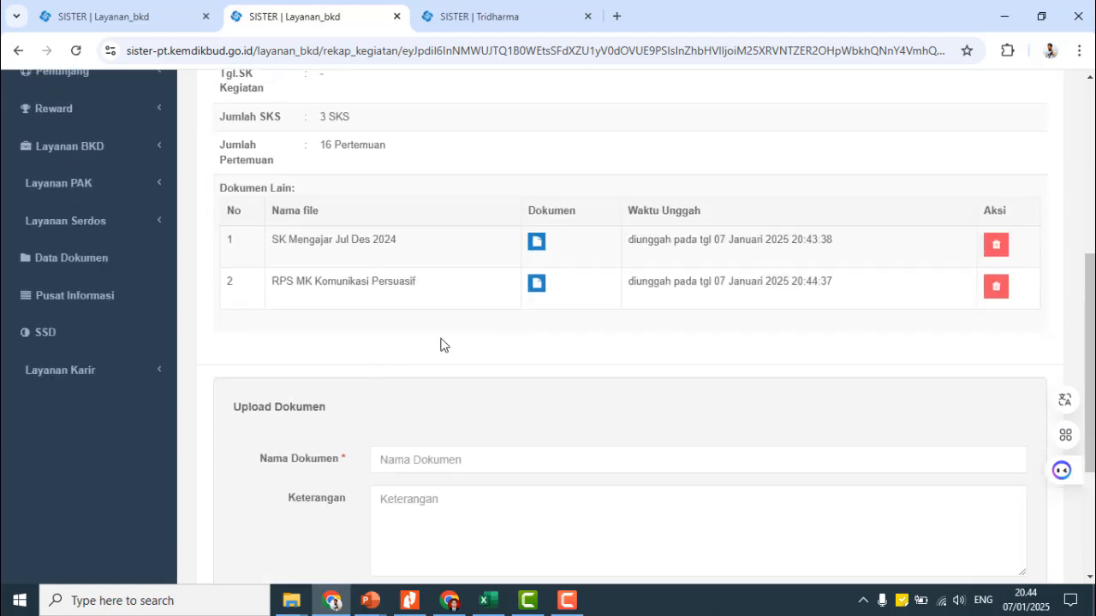
scroll(423, 269, "up", 2)
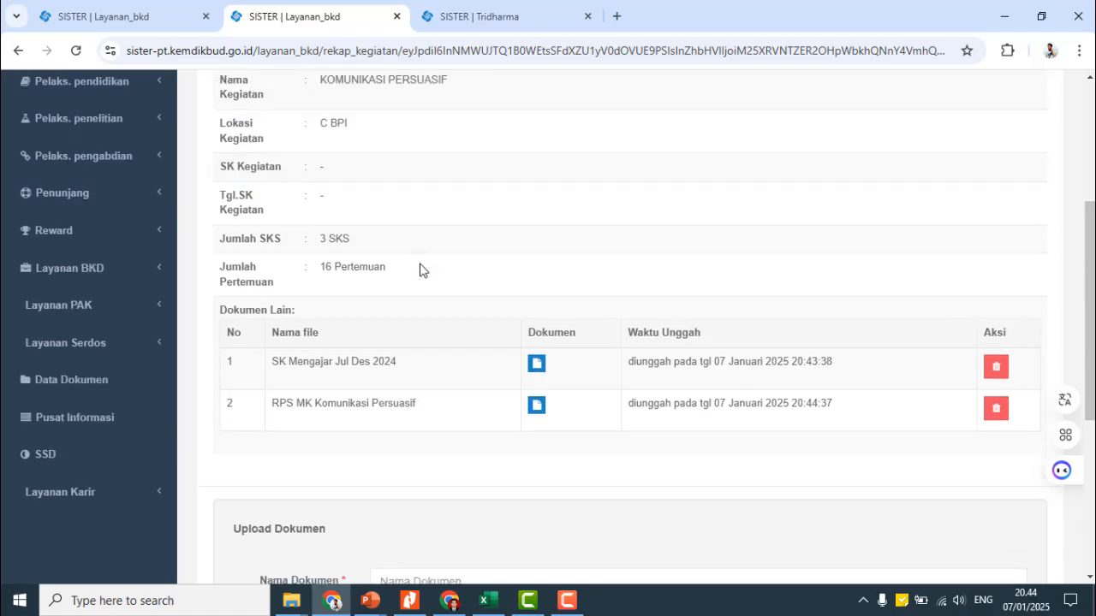
scroll(483, 283, "down", 3)
scroll(402, 321, "down", 2)
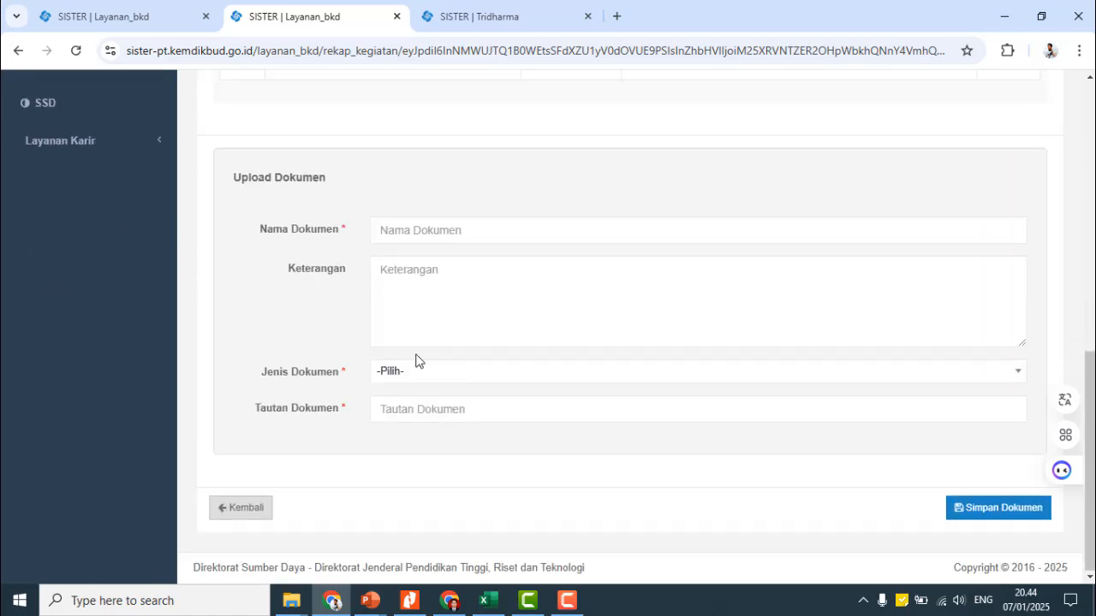
left_click(249, 512)
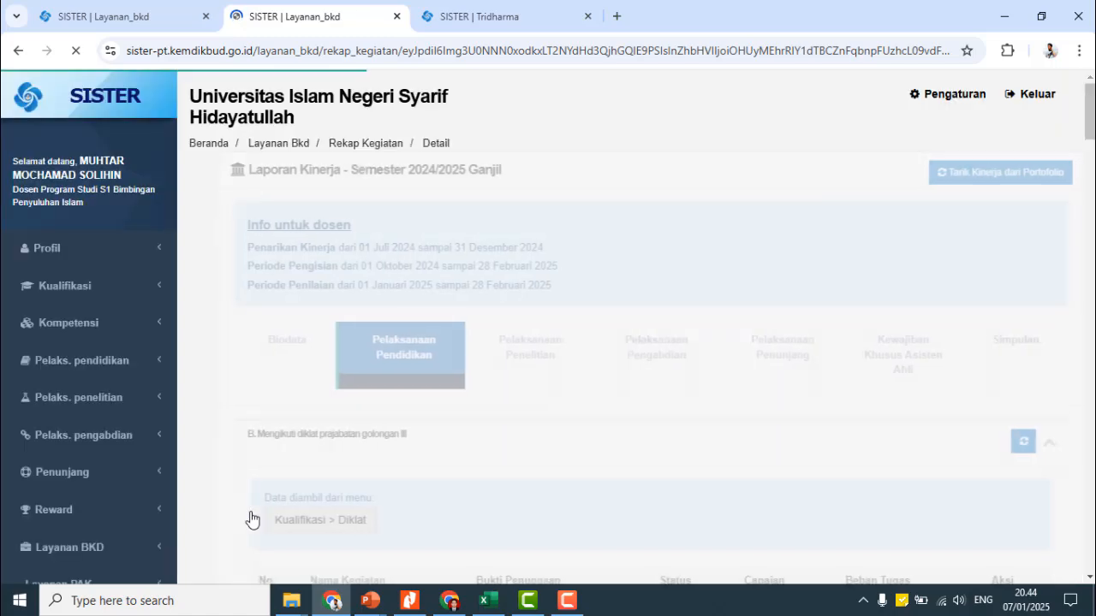
scroll(432, 408, "down", 5)
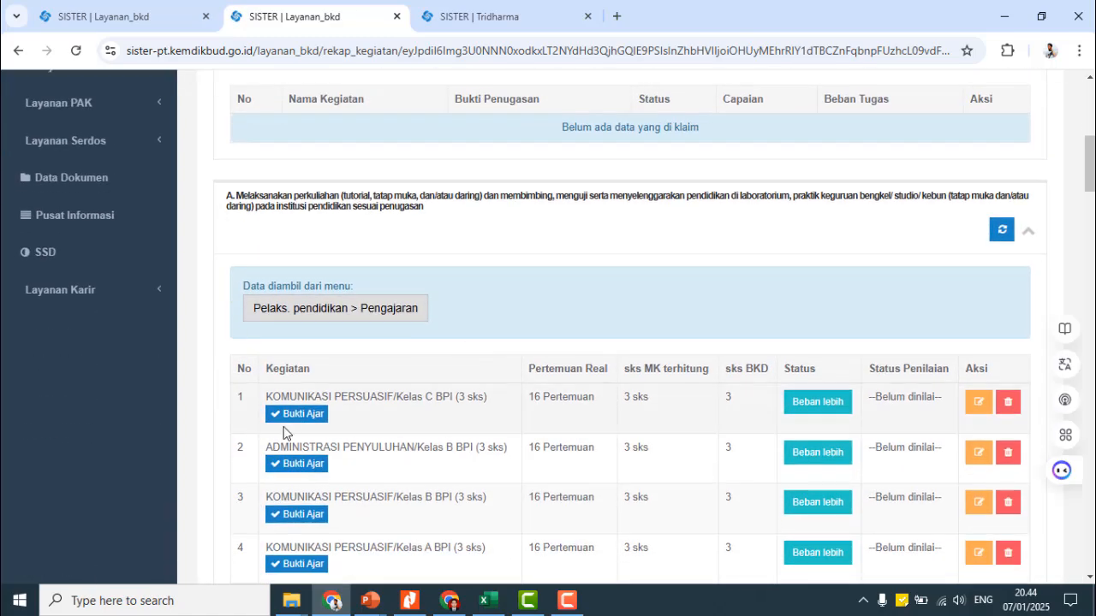
scroll(591, 434, "down", 2)
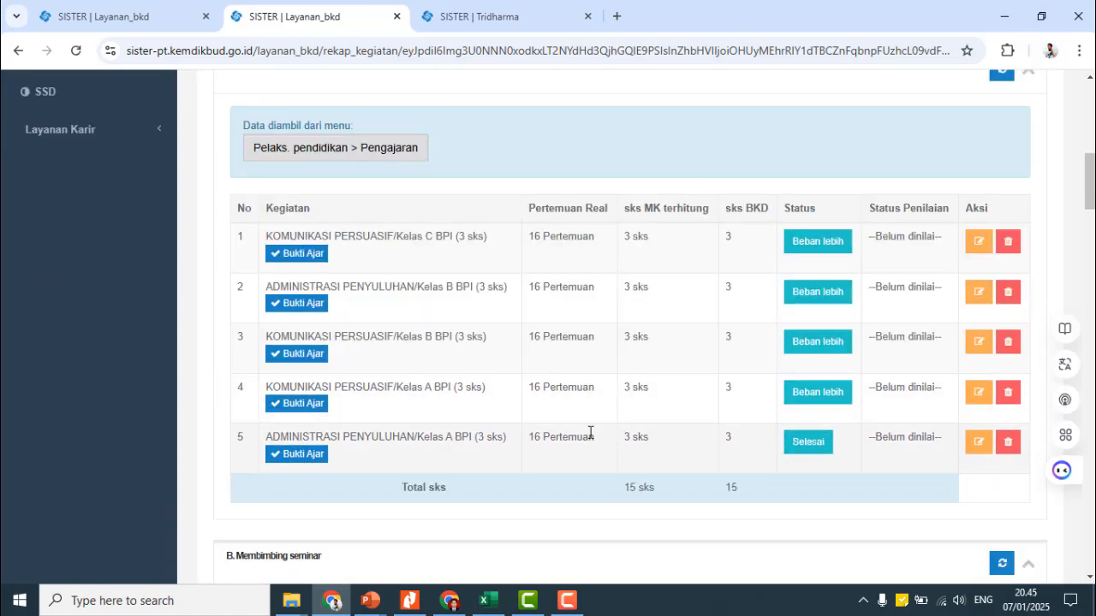
scroll(582, 434, "down", 5)
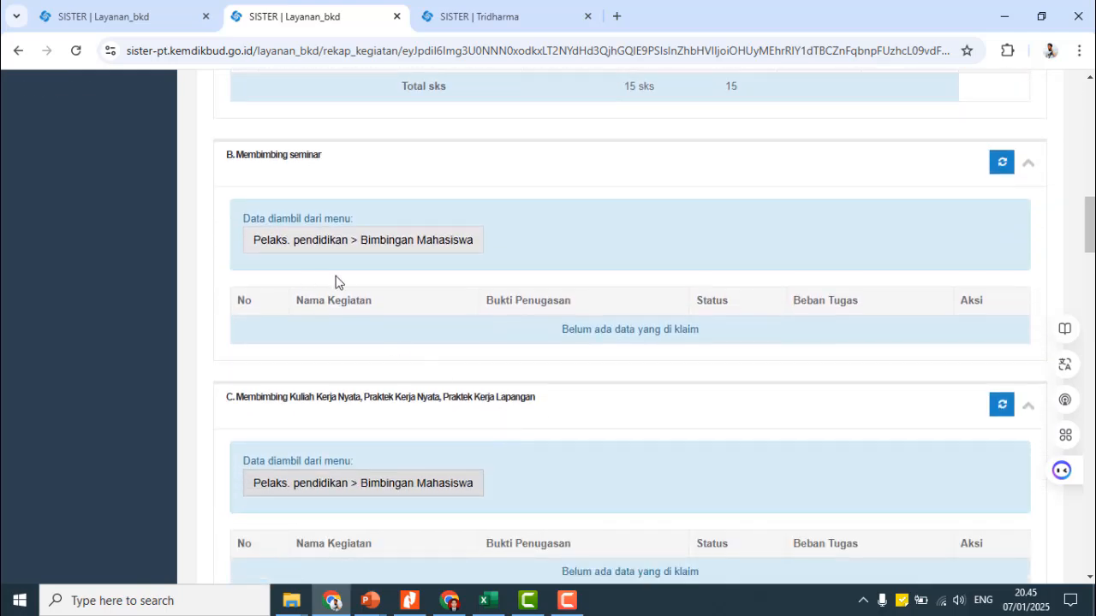
scroll(385, 304, "down", 9)
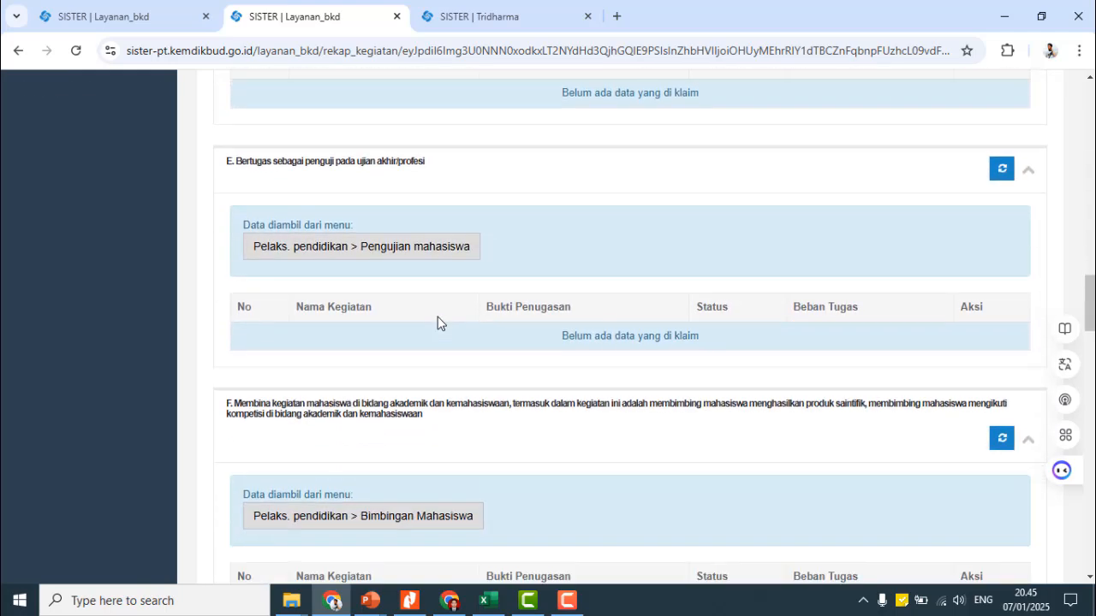
scroll(438, 321, "down", 3)
scroll(406, 250, "up", 2)
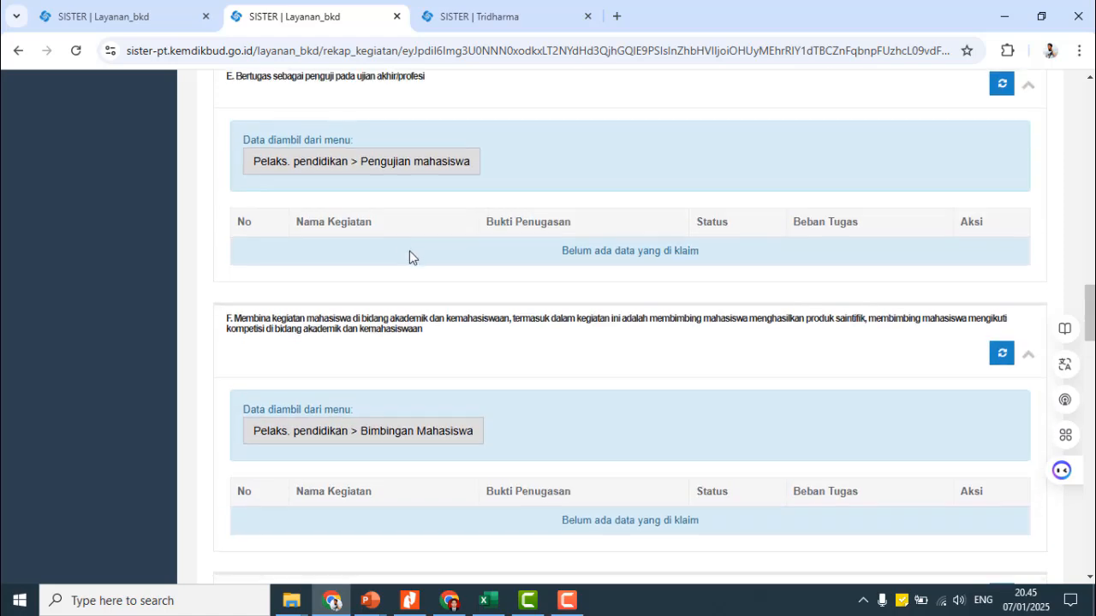
scroll(434, 287, "down", 9)
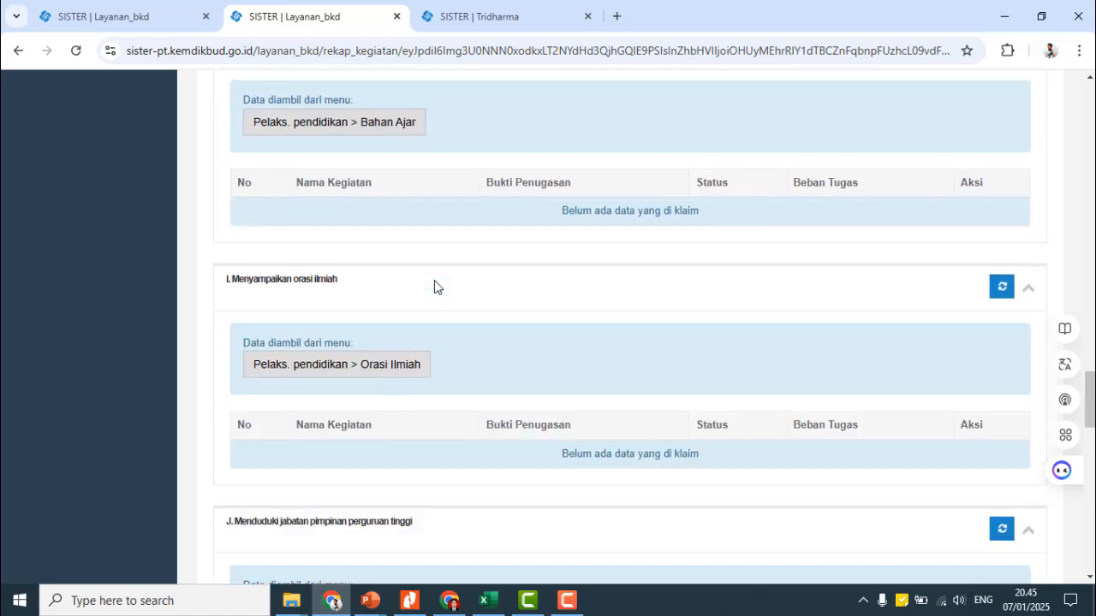
scroll(434, 287, "down", 9)
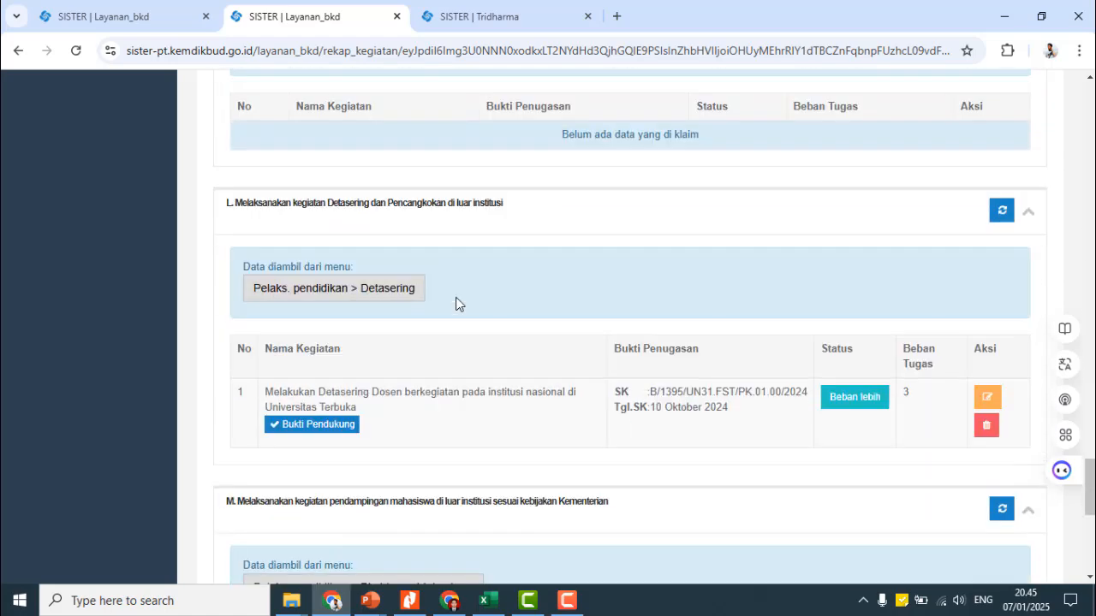
scroll(452, 301, "down", 2)
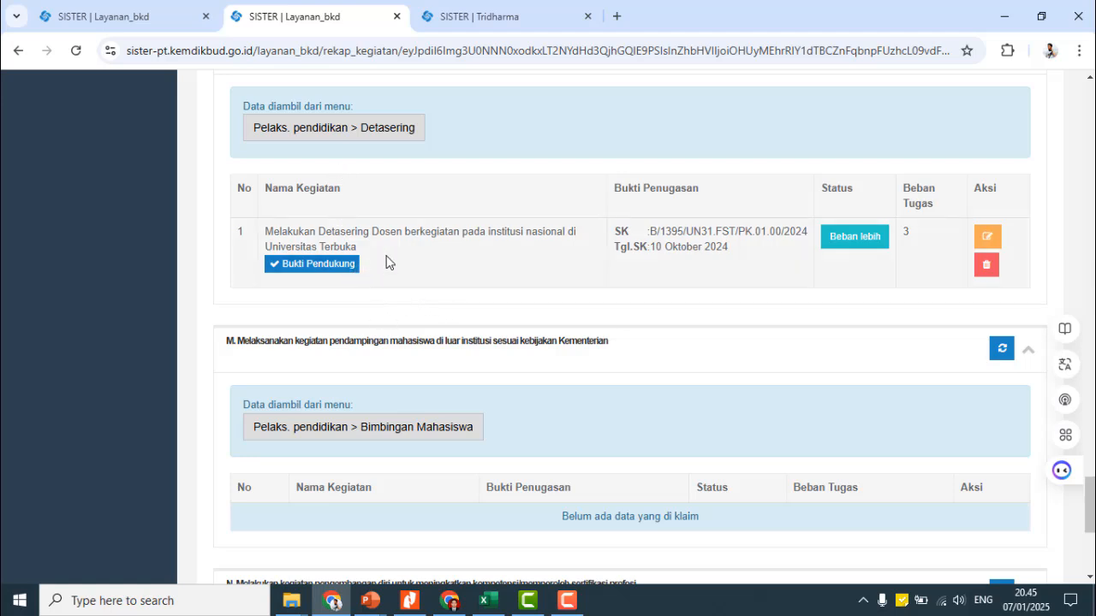
scroll(428, 248, "up", 2)
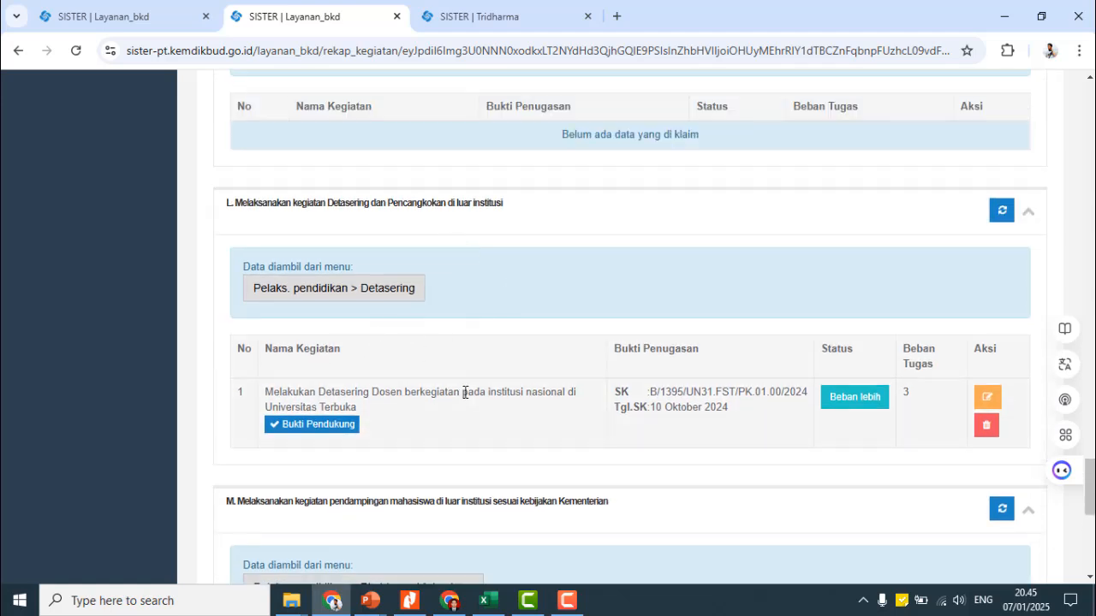
scroll(412, 384, "down", 1)
scroll(420, 392, "down", 2)
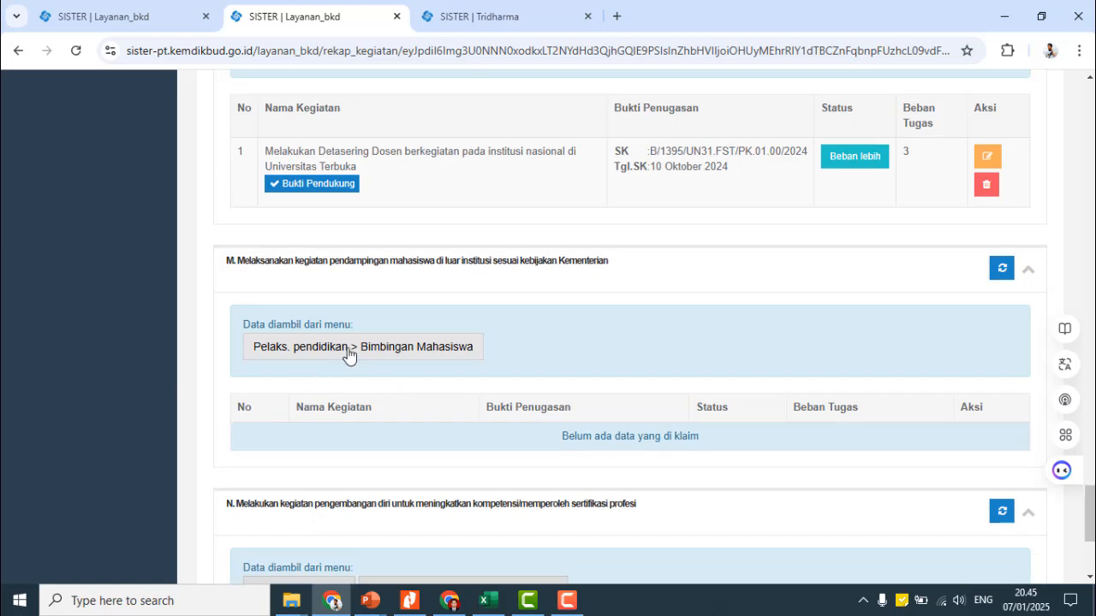
scroll(360, 334, "down", 1)
scroll(354, 304, "down", 2)
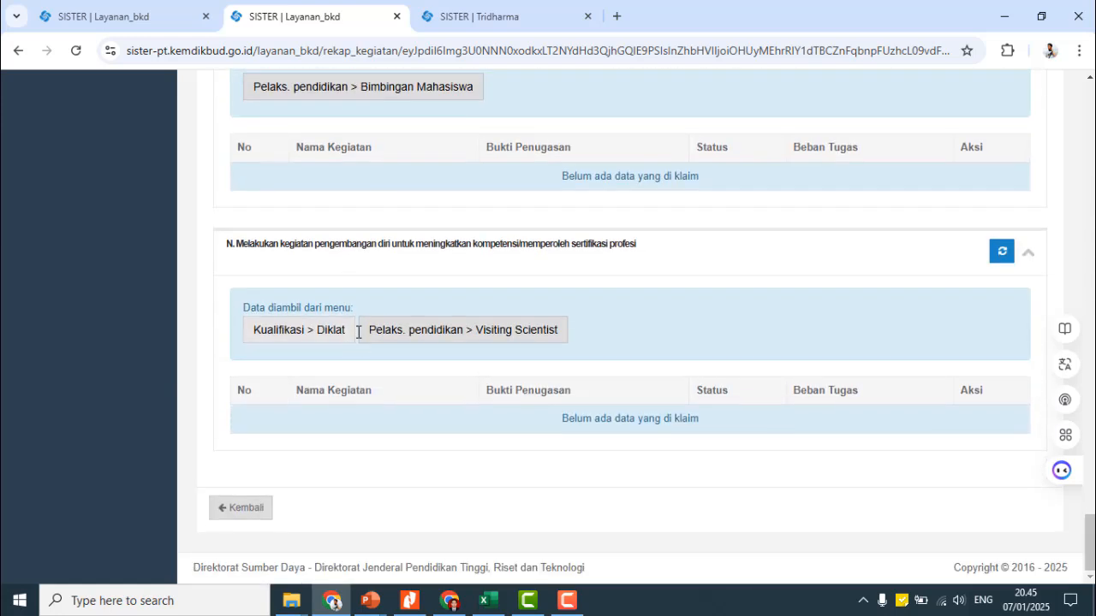
- Open Diklat in a new tab and start a Non Pekerti/AA training entry
left_click(311, 345)
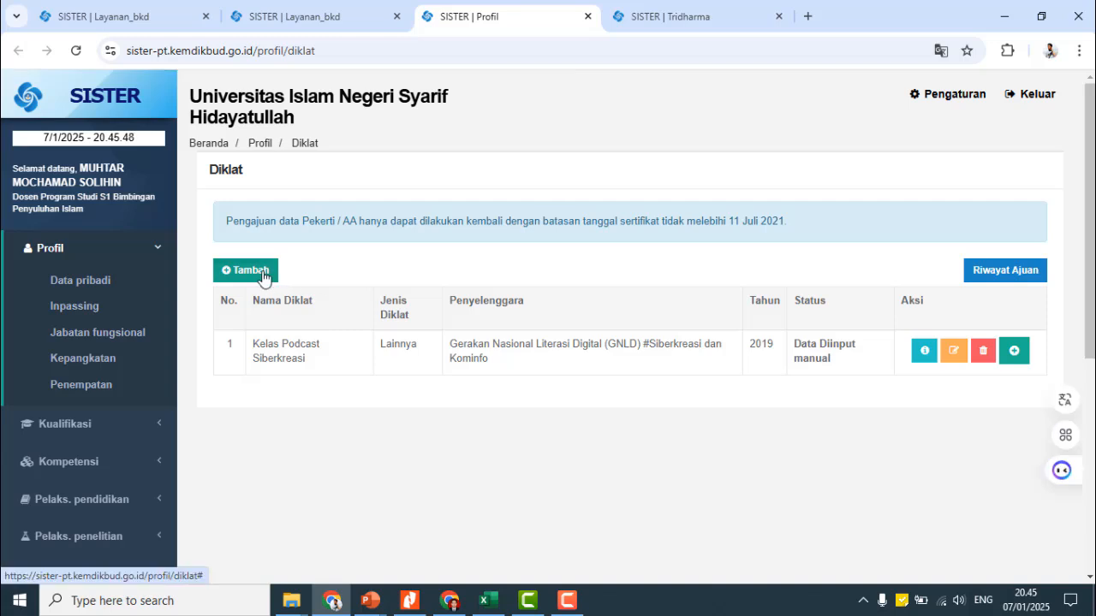
left_click(252, 281)
left_click(275, 312)
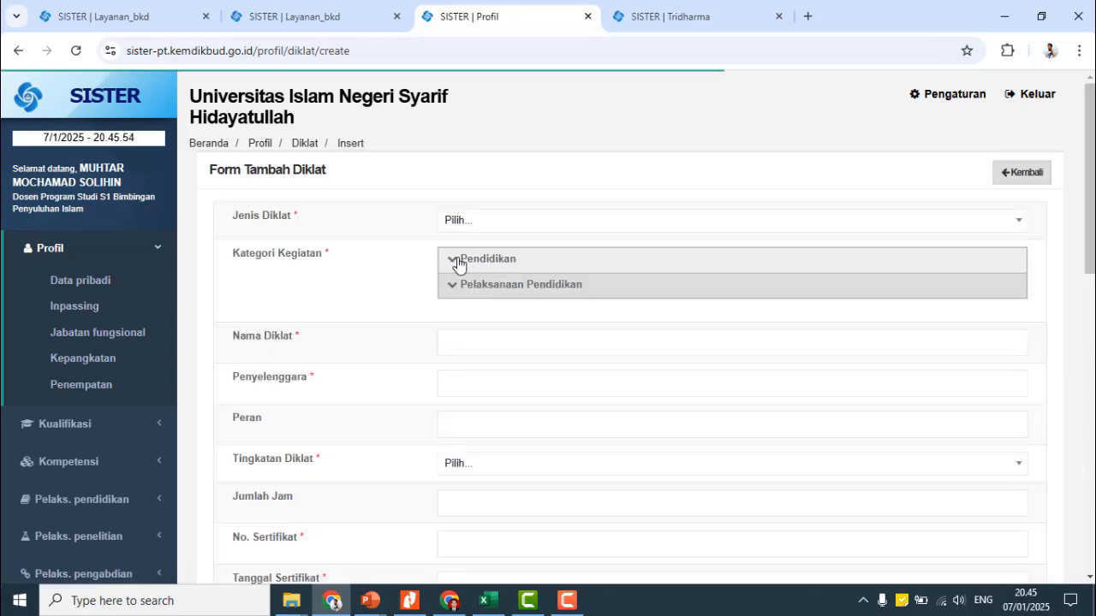
left_click(476, 222)
left_click(474, 222)
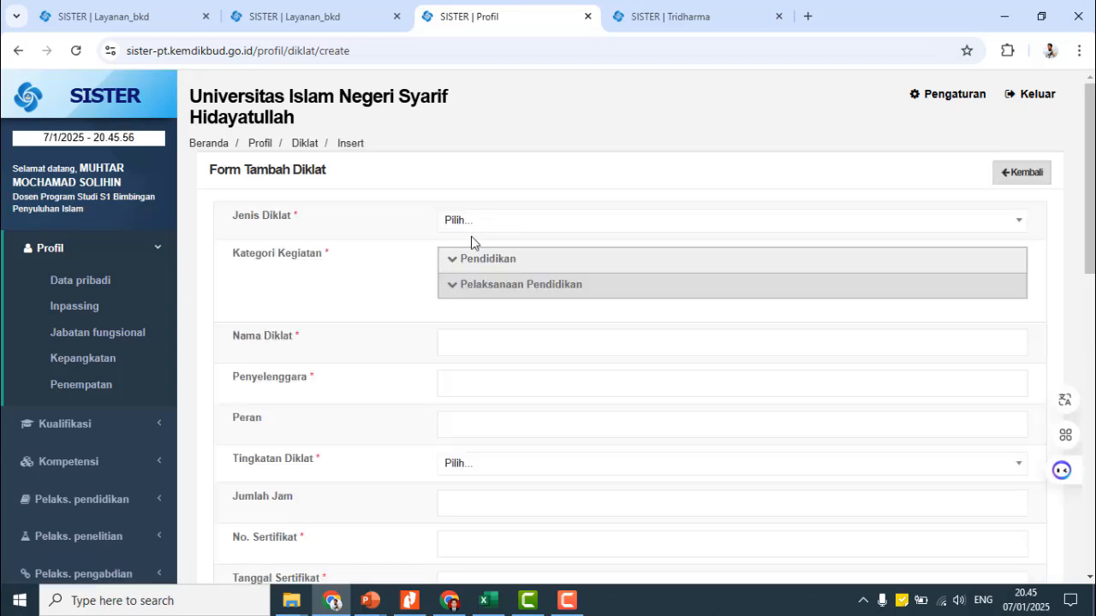
- Expand the Pendidikan and Pelaksanaan Pendidikan categories and scroll down to Upload Dokumen
left_click(447, 261)
left_click(446, 317)
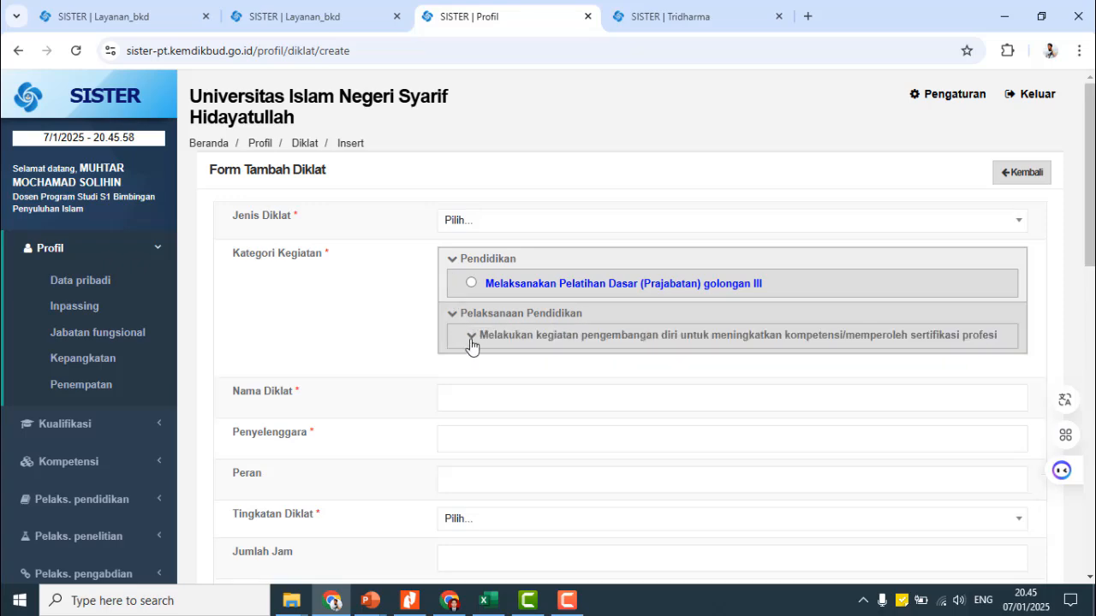
left_click(472, 345)
scroll(528, 390, "down", 3)
scroll(528, 389, "down", 2)
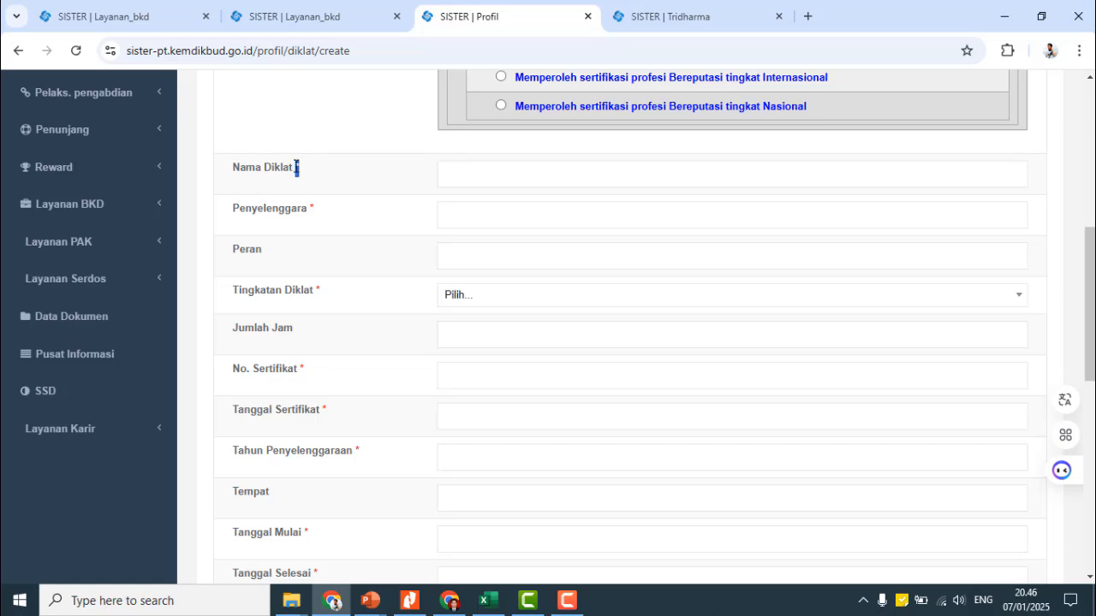
left_click(373, 160)
scroll(334, 235, "down", 5)
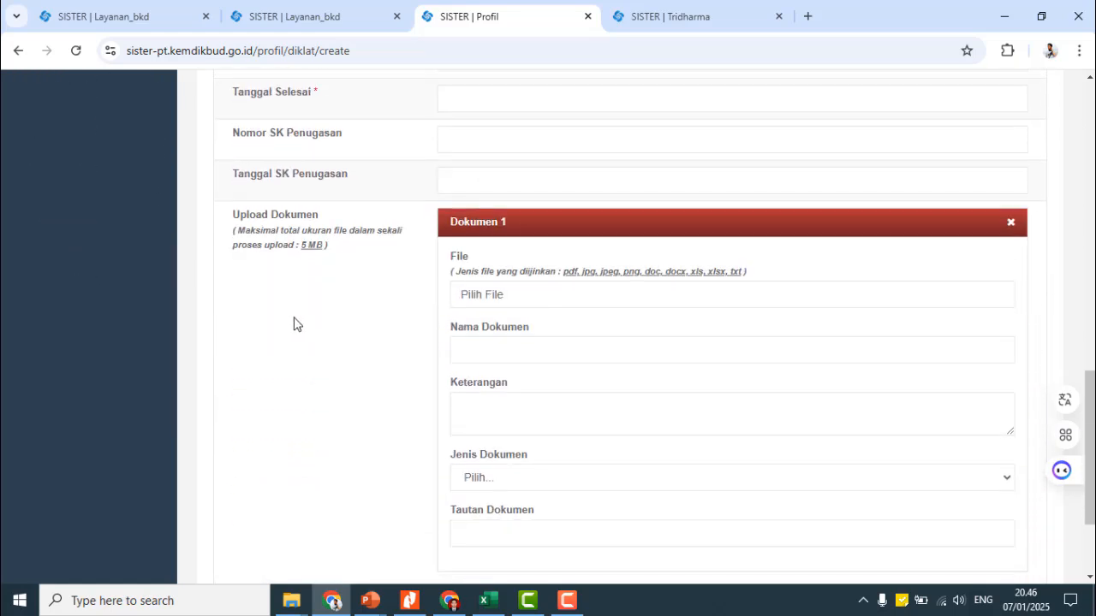
scroll(470, 304, "down", 1)
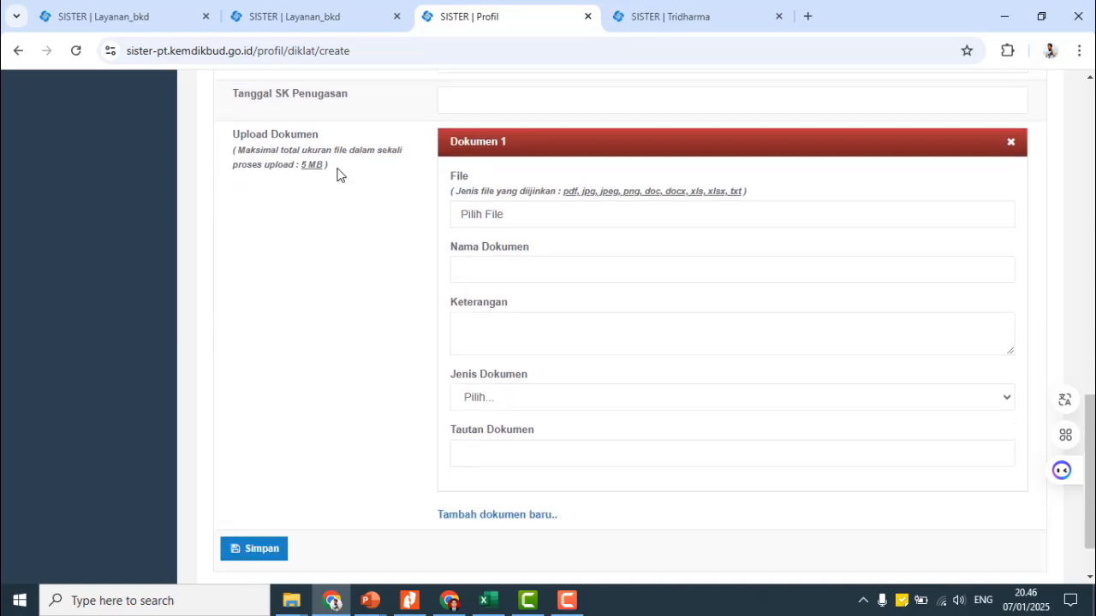
left_click(476, 226)
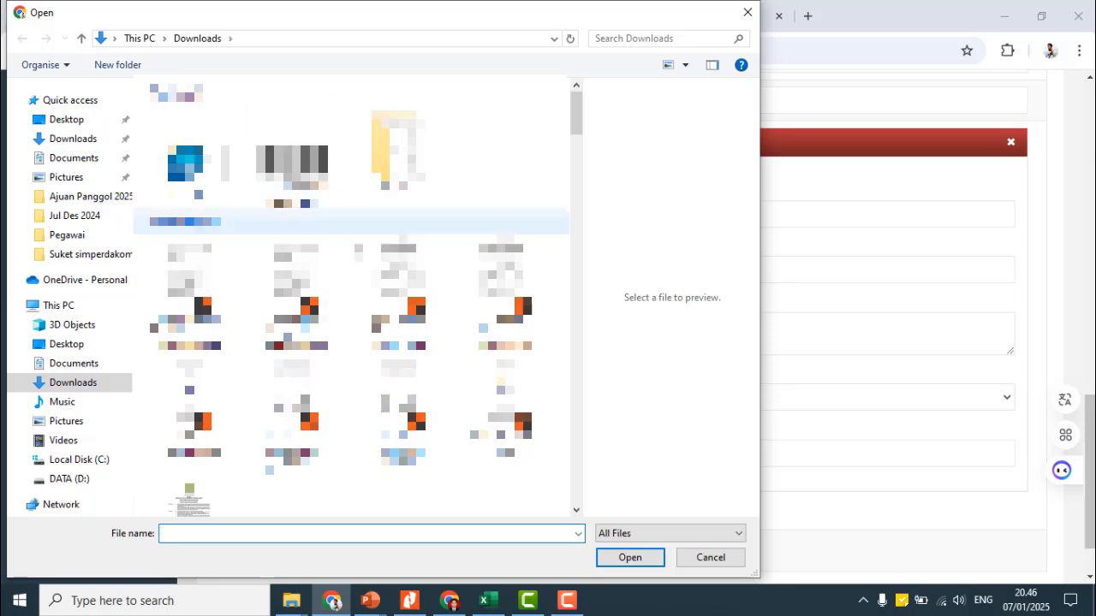
left_click(746, 13)
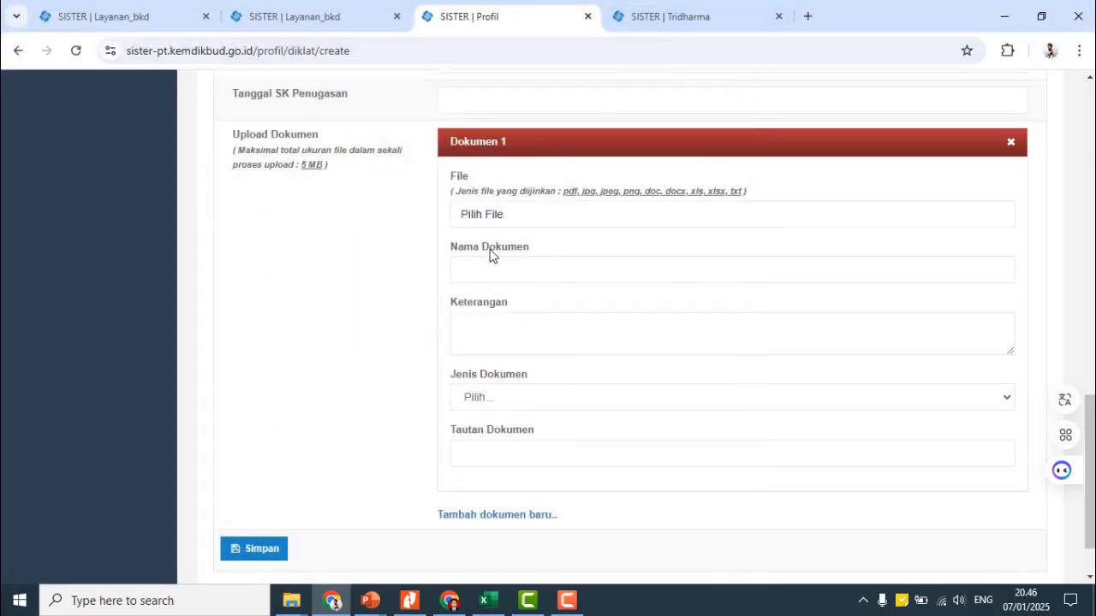
left_click(479, 268)
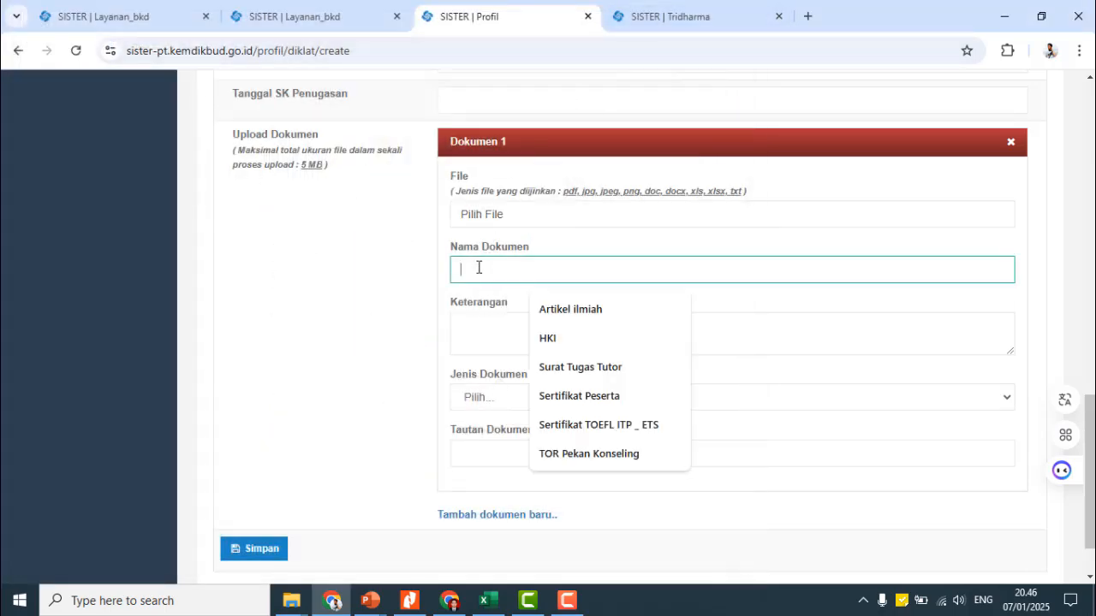
left_click(502, 398)
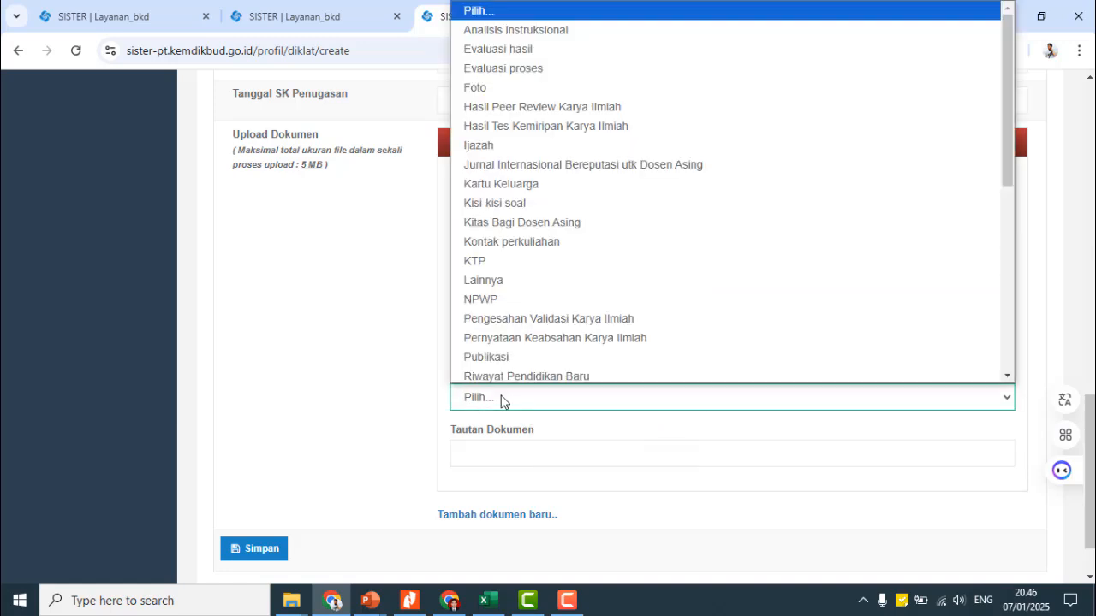
scroll(551, 99, "down", 5)
left_click(366, 369)
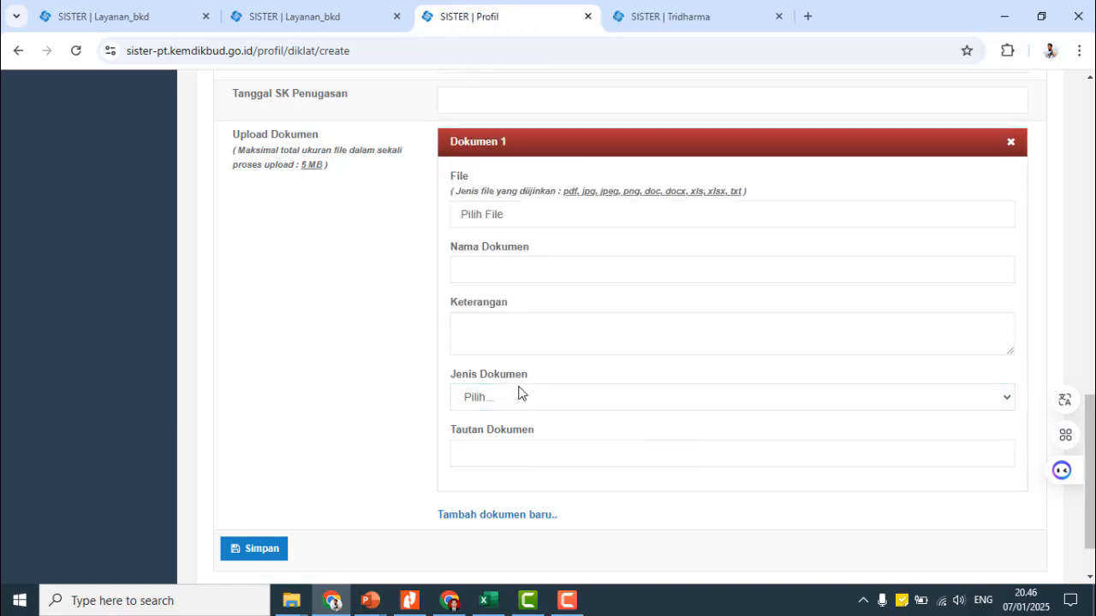
left_click(494, 451)
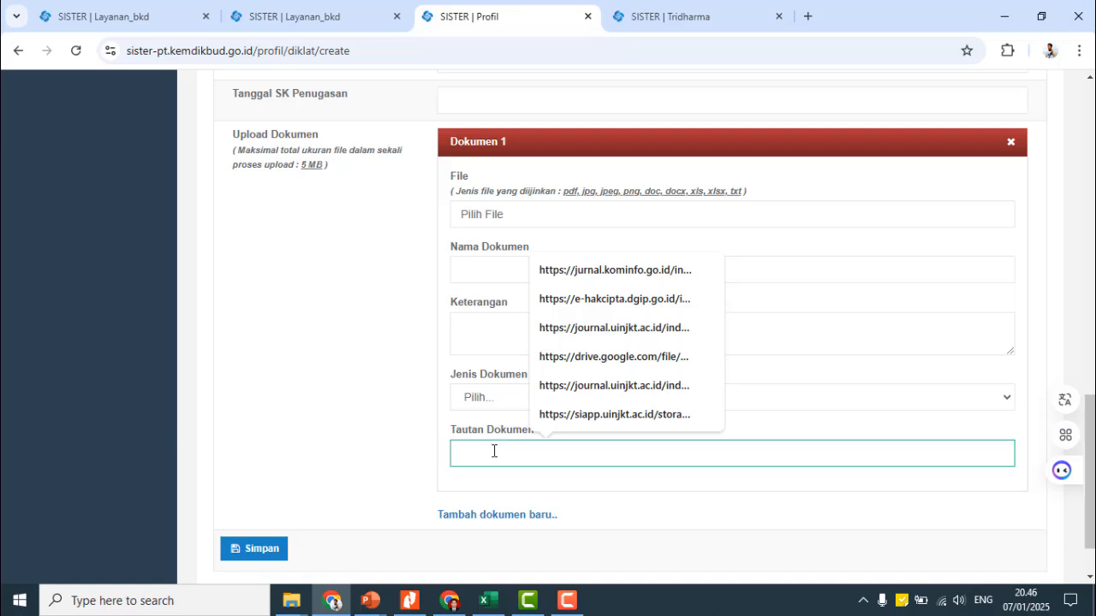
- Copy the share link of Nilai_Komper 5C_25 Desember 2024.pdf and minimize Drive
mouse_move(454, 608)
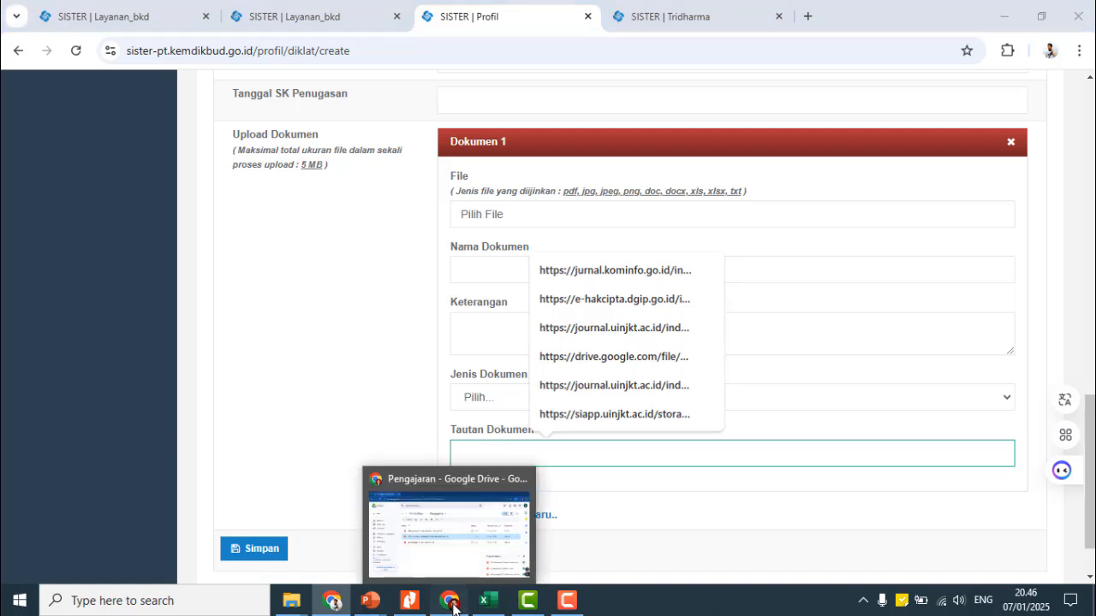
left_click(453, 510)
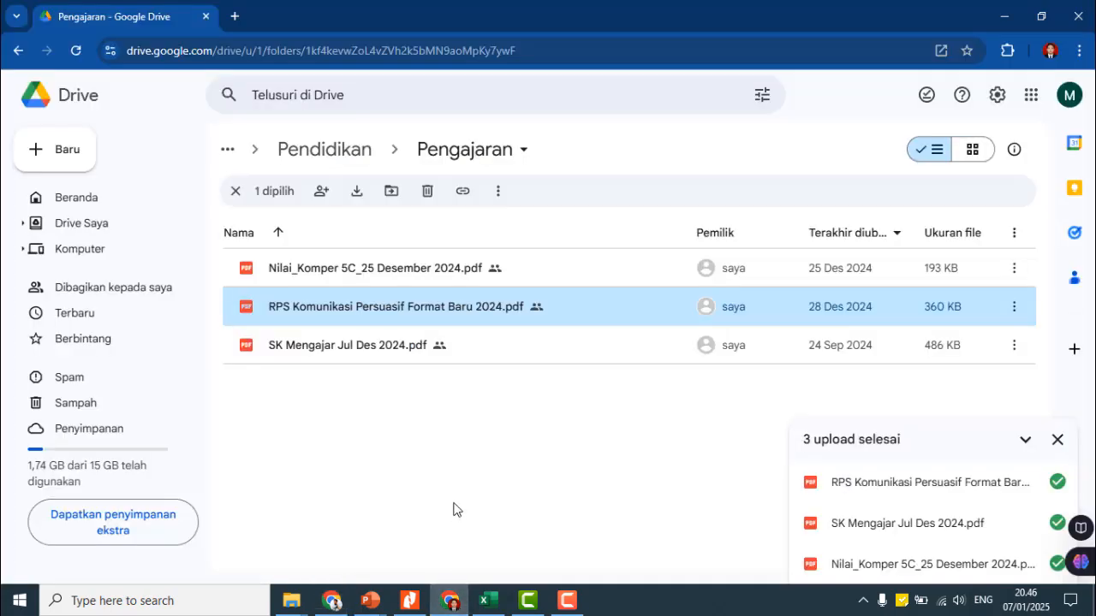
left_click(340, 147)
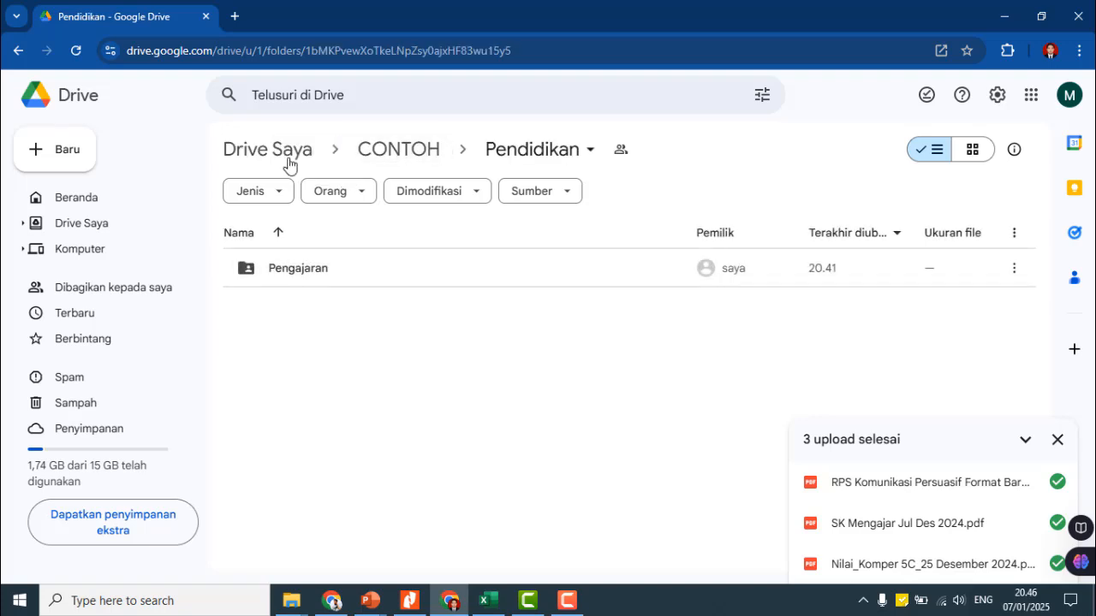
left_click(402, 152)
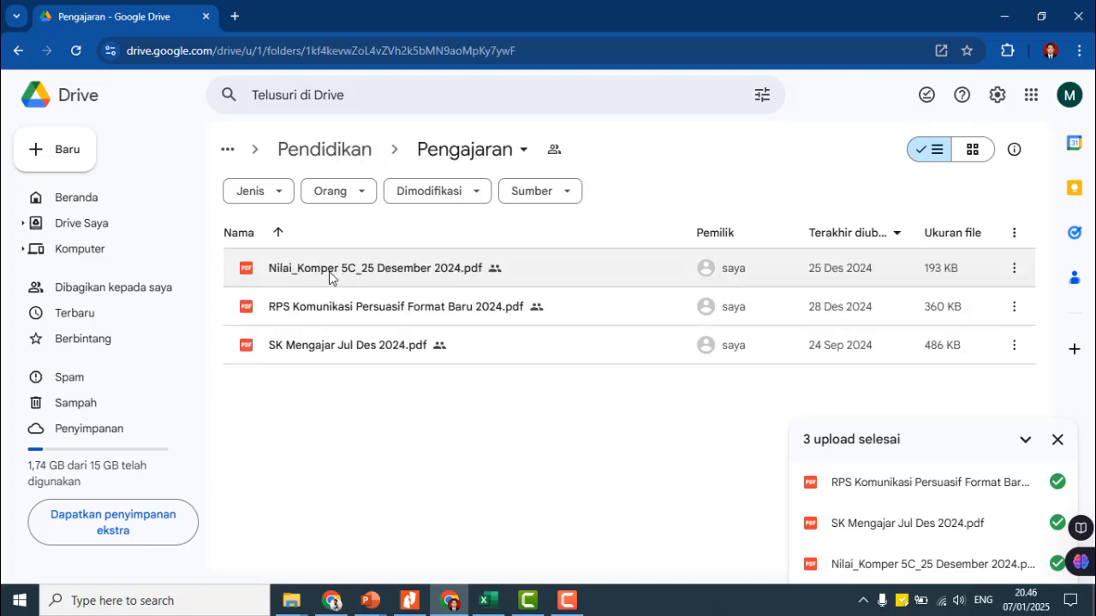
left_click(331, 278)
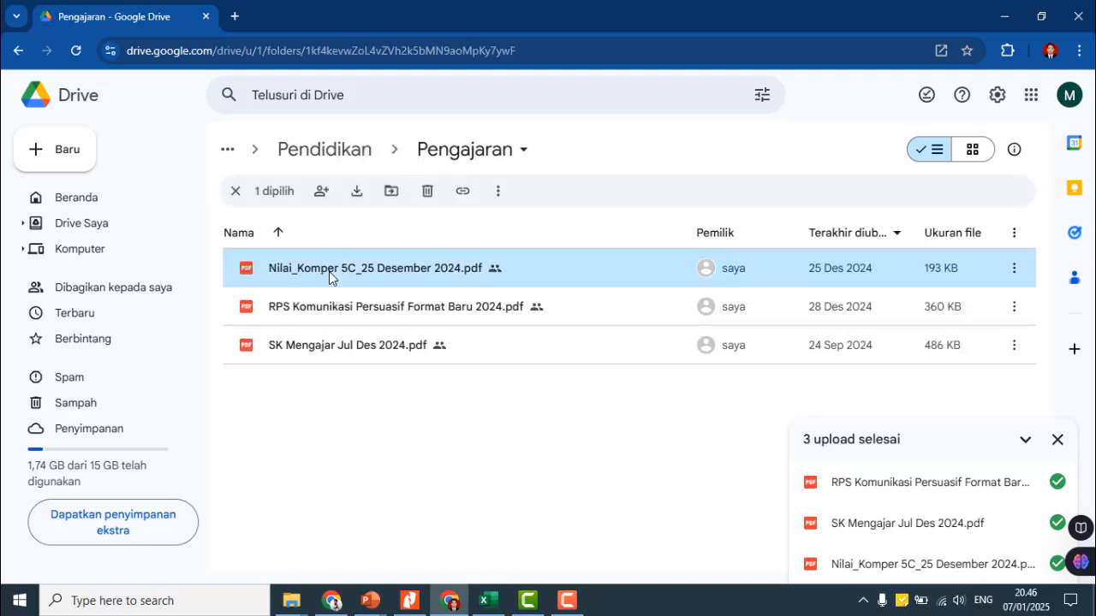
right_click(330, 276)
mouse_move(405, 425)
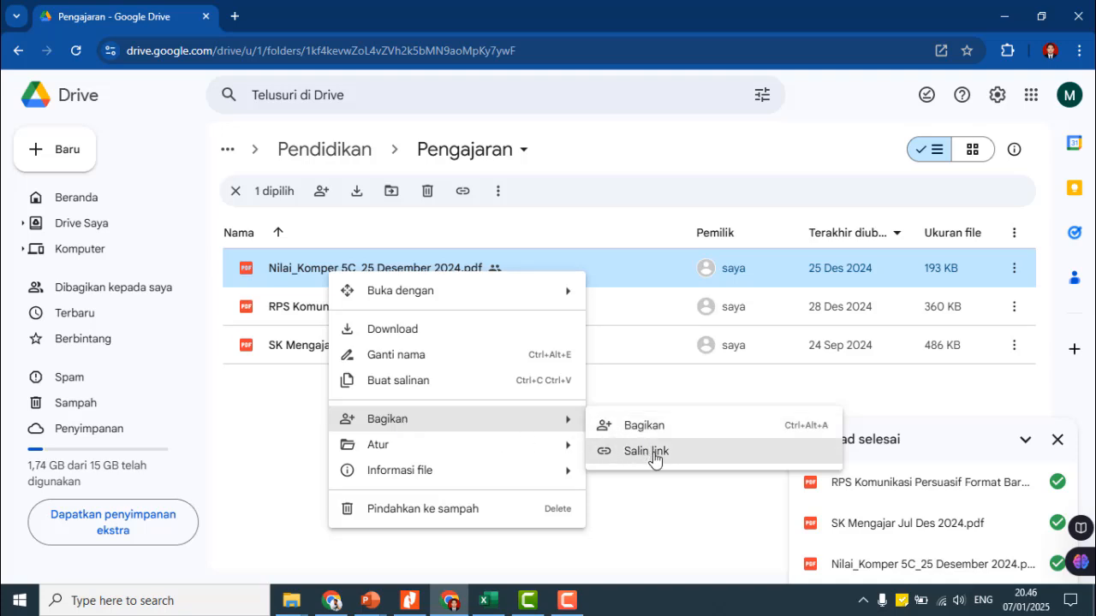
left_click(654, 459)
left_click(1003, 15)
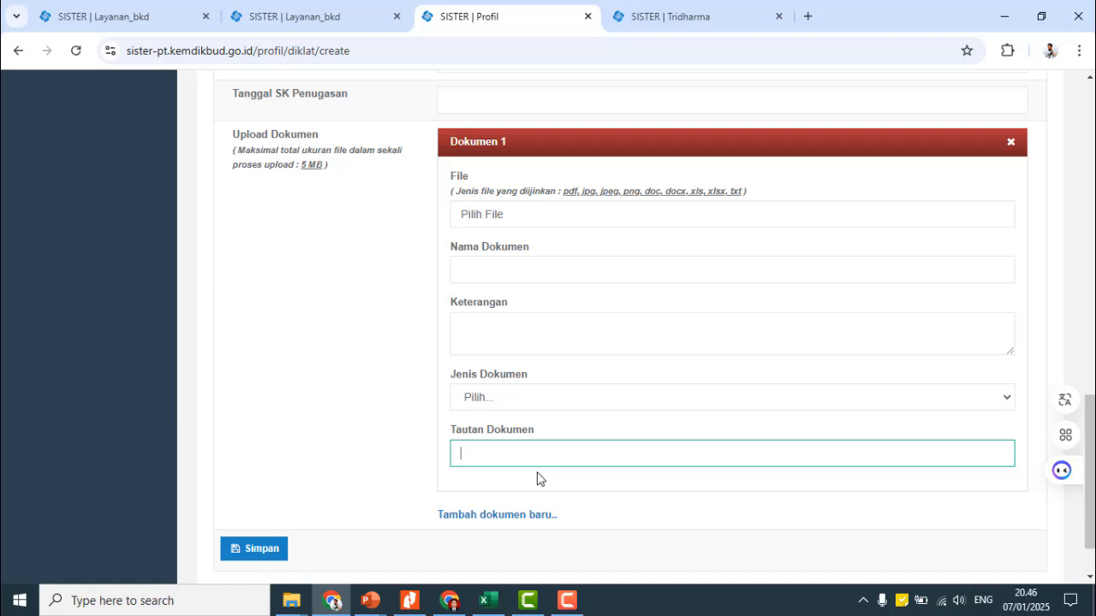
- Paste the copied Drive link into Dokumen 1's link field of the diklat form
right_click(490, 455)
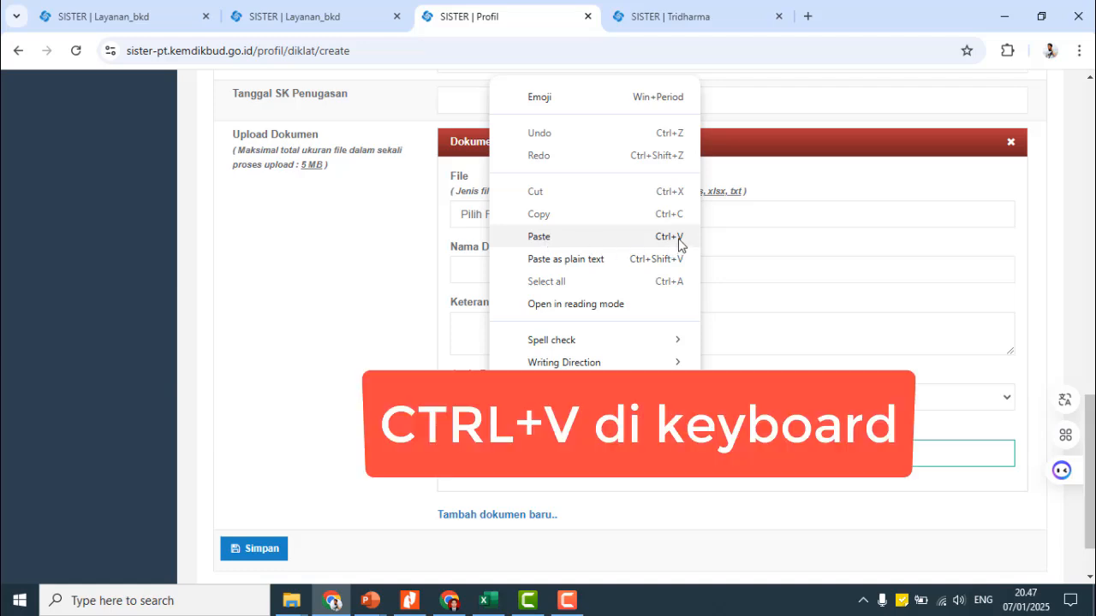
left_click(630, 239)
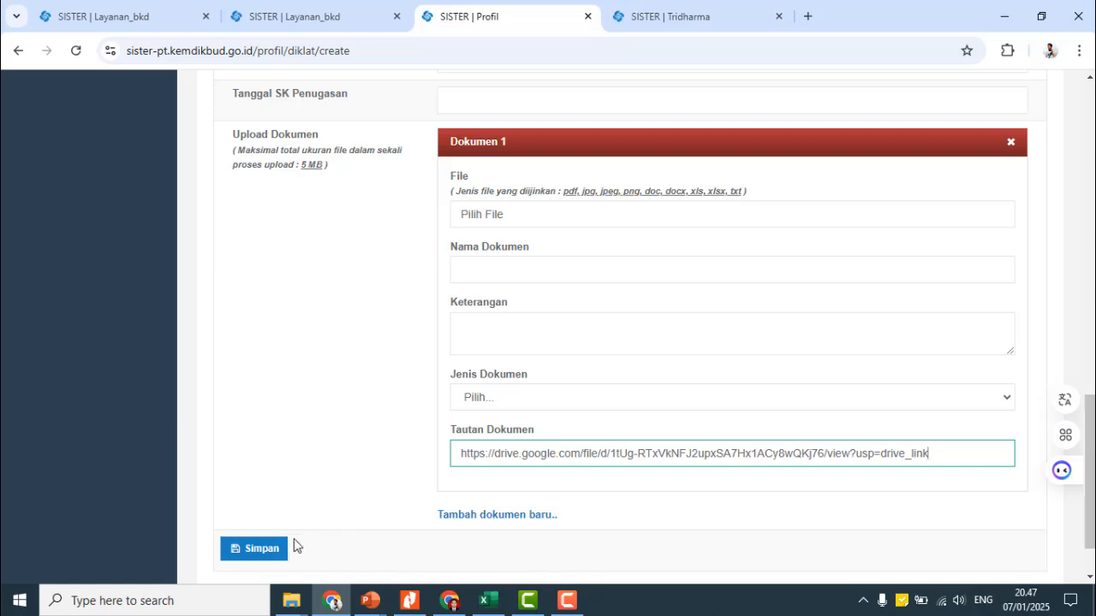
scroll(410, 432, "up", 1)
scroll(479, 385, "down", 2)
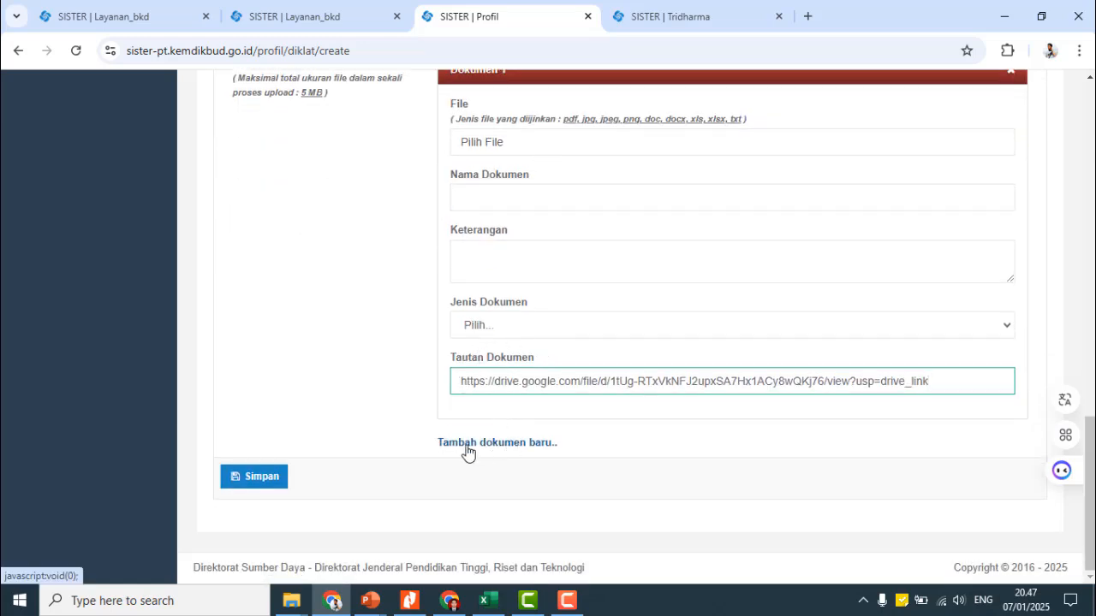
- Add Dokumen 2 and Dokumen 3 slots, then scroll back up to Kategori Kegiatan
left_click(496, 444)
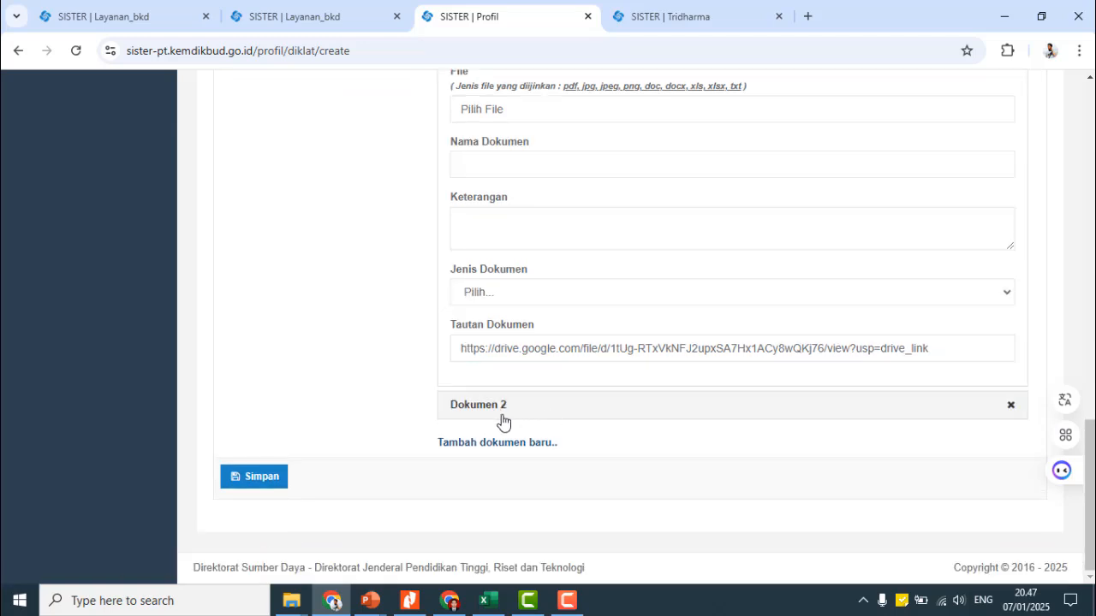
left_click(499, 409)
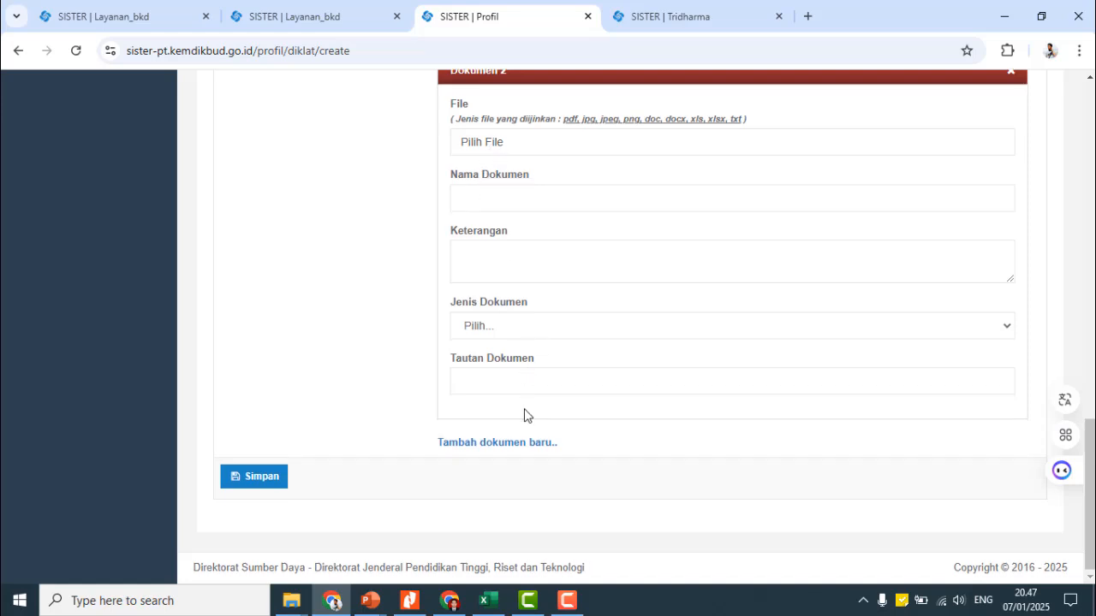
left_click(494, 451)
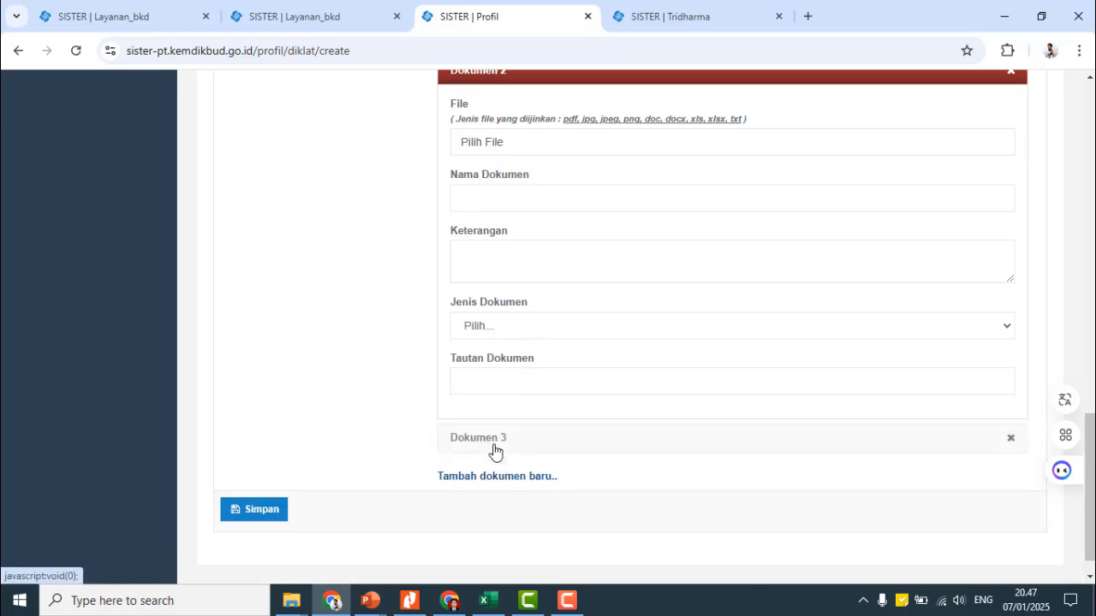
scroll(317, 474, "down", 1)
scroll(362, 369, "up", 10)
scroll(456, 332, "up", 6)
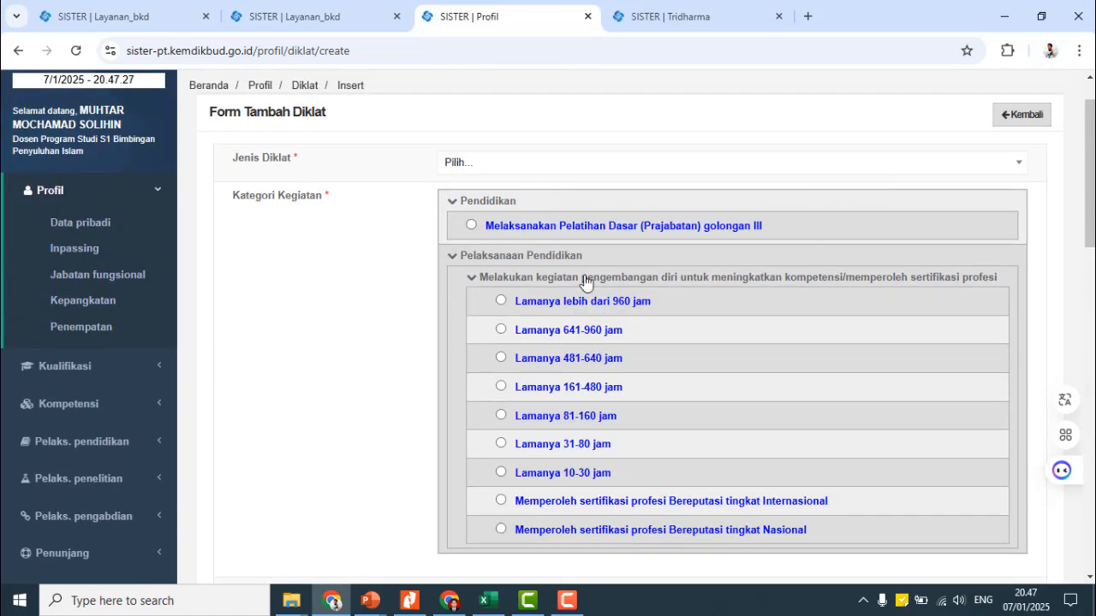
- Pull section N performance from the portfolio into the 2024/2025 Ganjil report; nothing new is added
left_click(1017, 115)
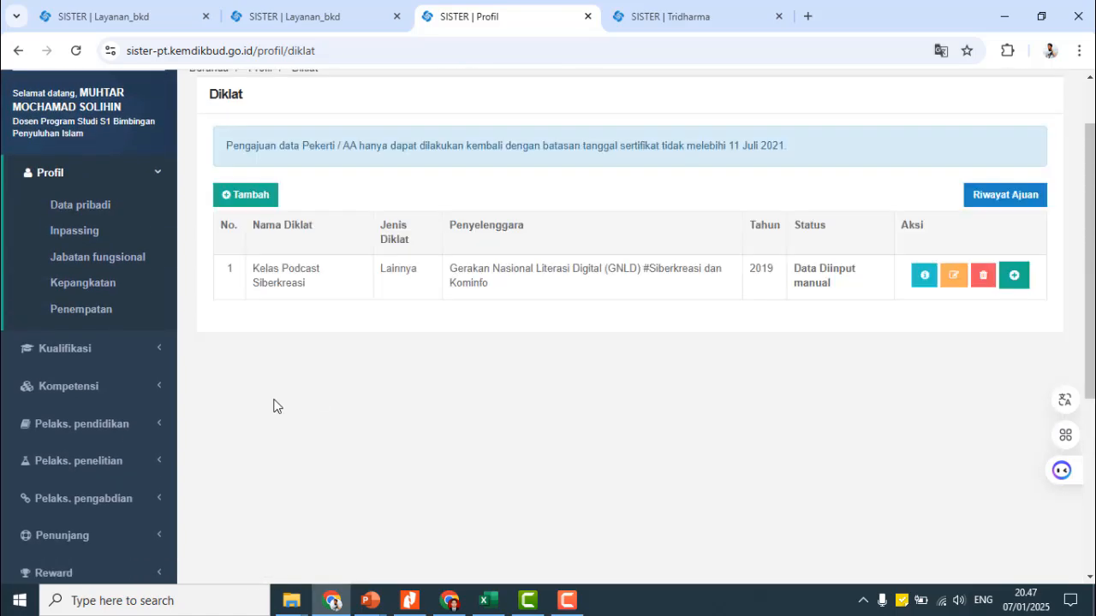
scroll(148, 473, "down", 2)
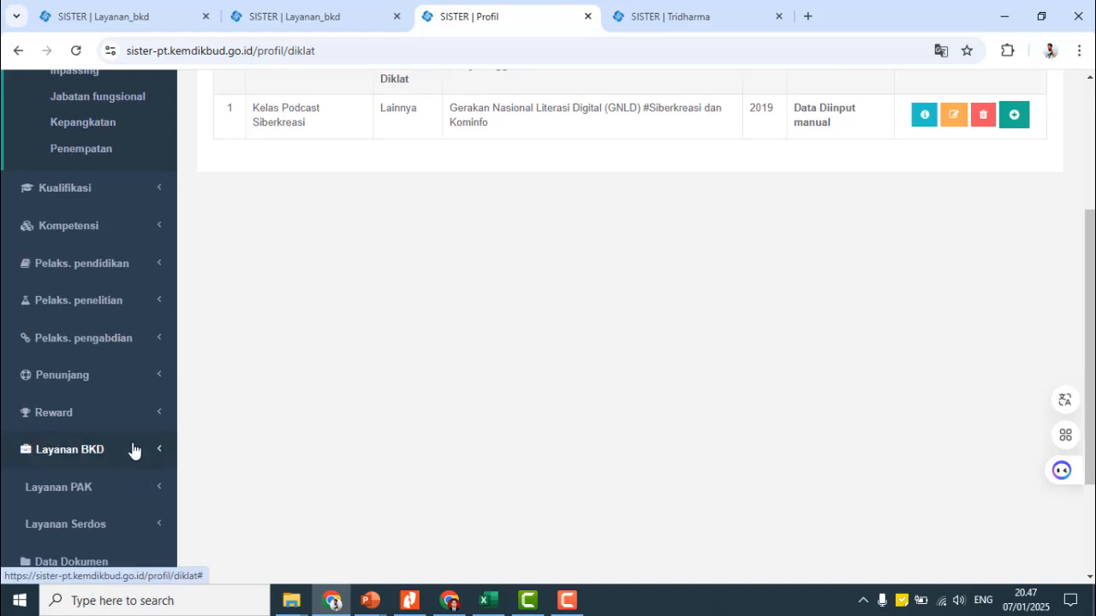
left_click(132, 461)
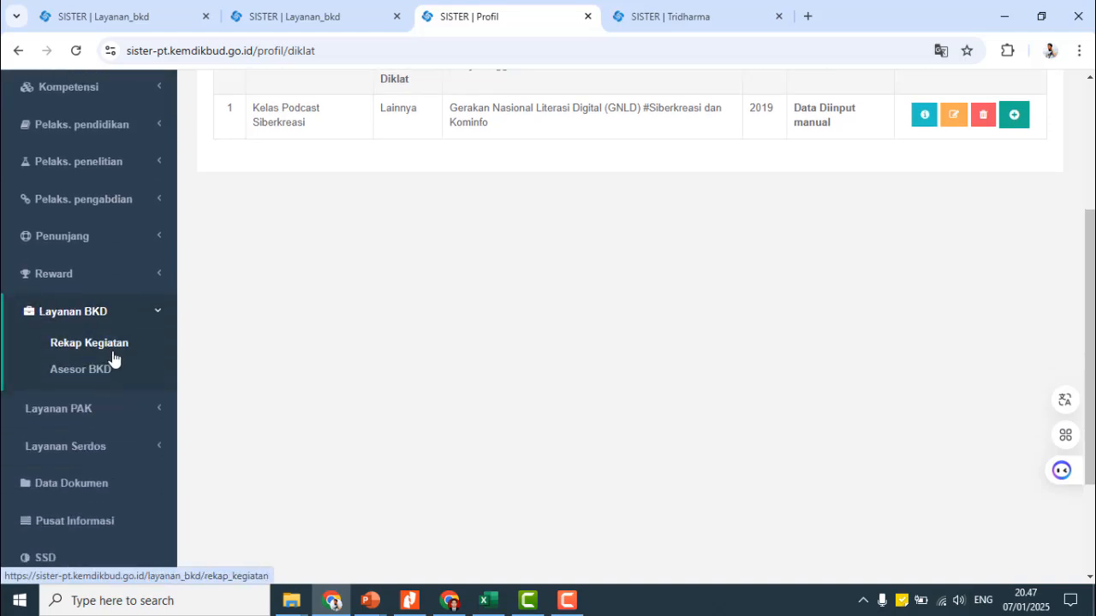
left_click(311, 21)
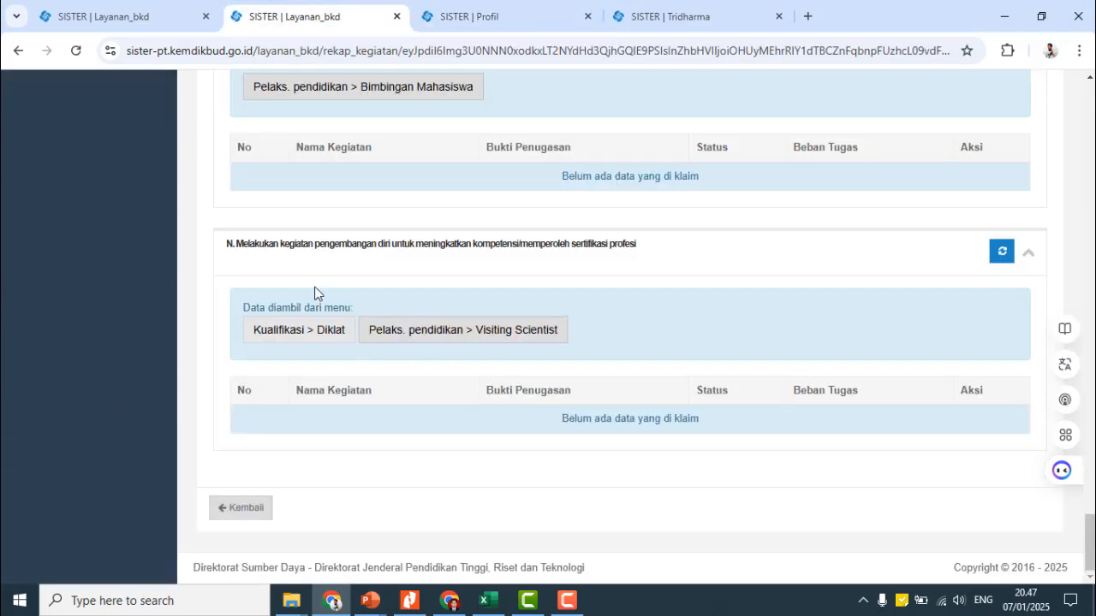
scroll(417, 288, "up", 1)
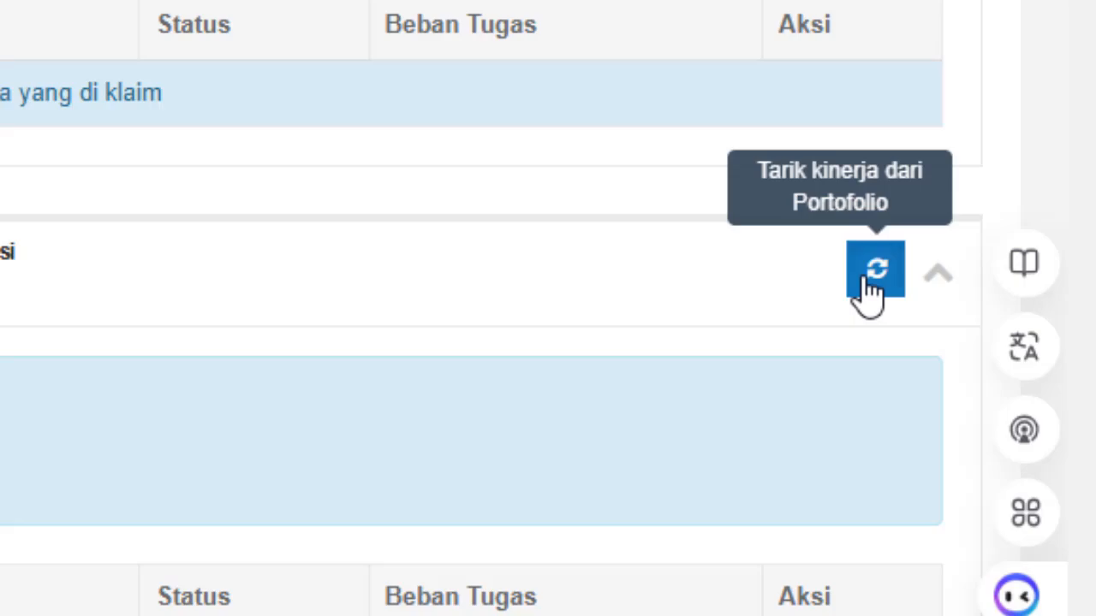
left_click(869, 287)
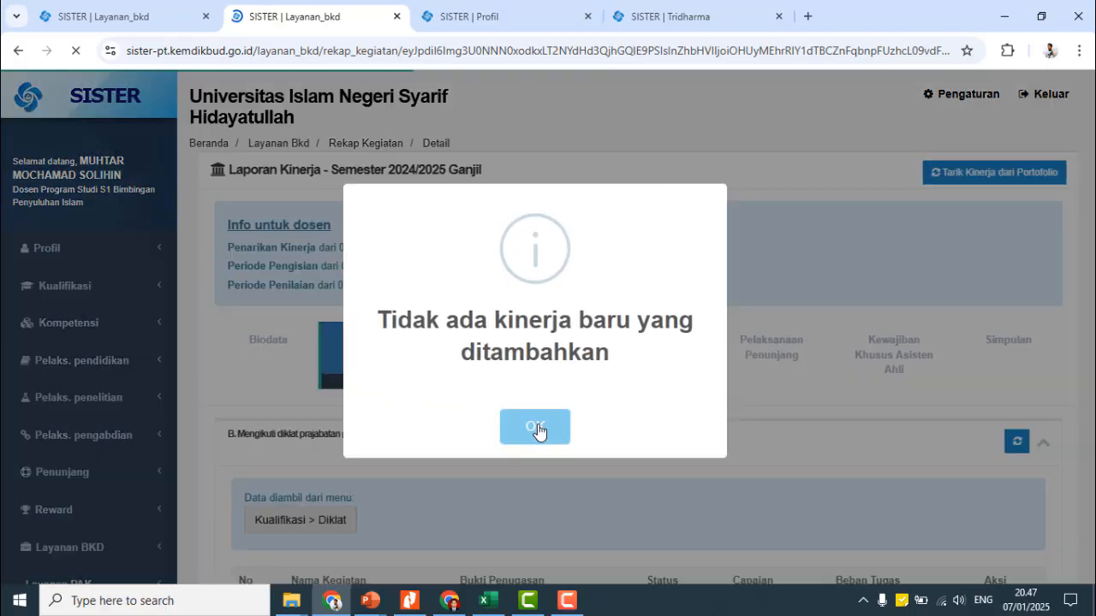
left_click(533, 426)
scroll(513, 410, "down", 15)
scroll(402, 373, "up", 20)
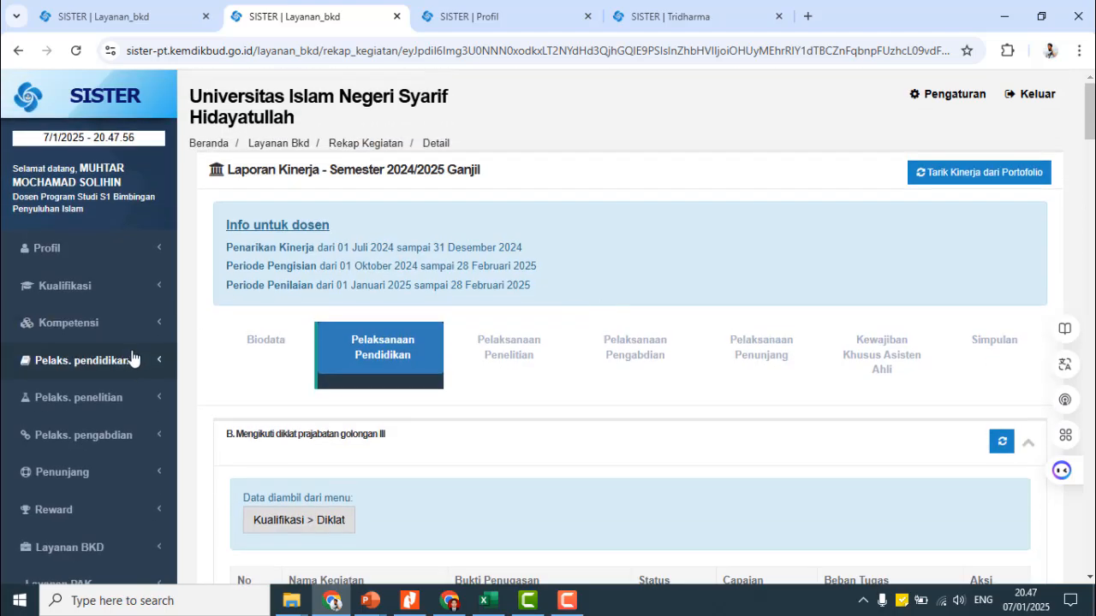
- Browse the education, research and community service menus, then reopen Layanan BKD > Rekap Kegiatan
left_click(133, 360)
scroll(97, 379, "down", 2)
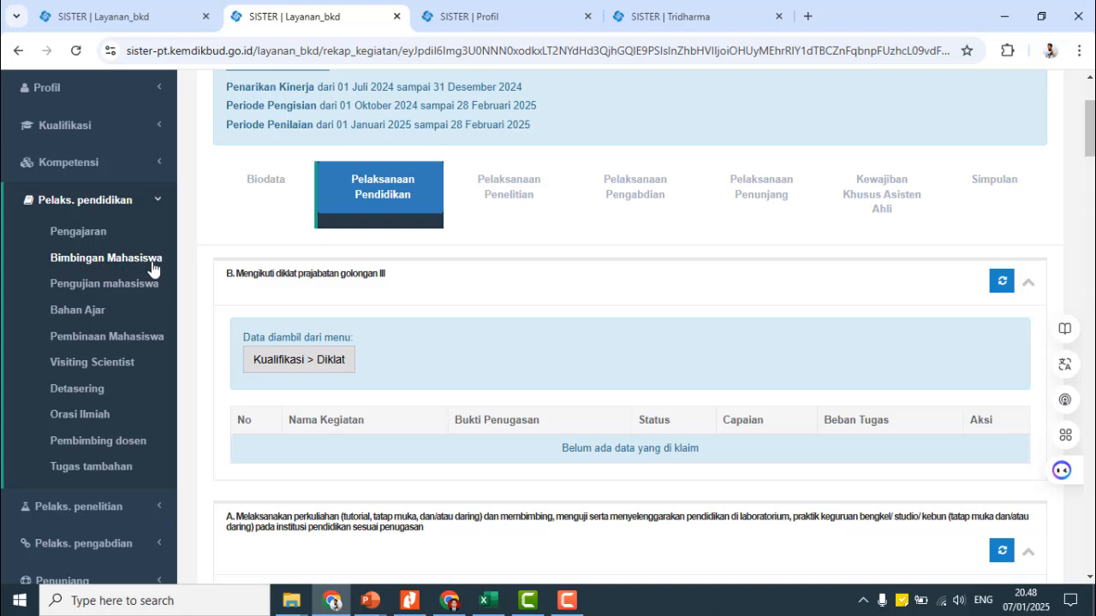
scroll(155, 458, "down", 2)
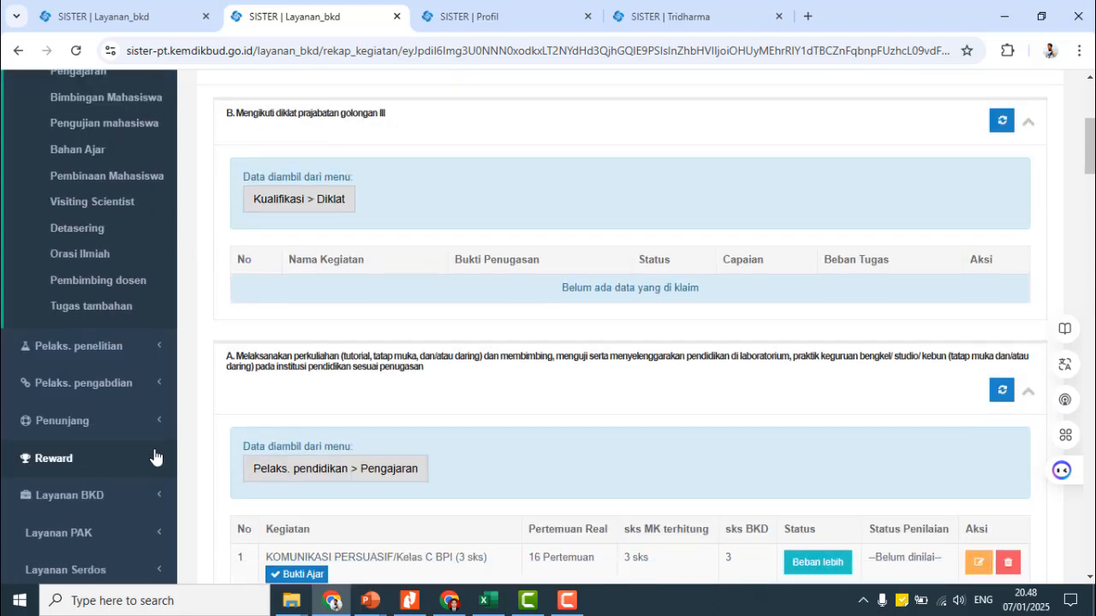
left_click(103, 345)
scroll(103, 220, "down", 2)
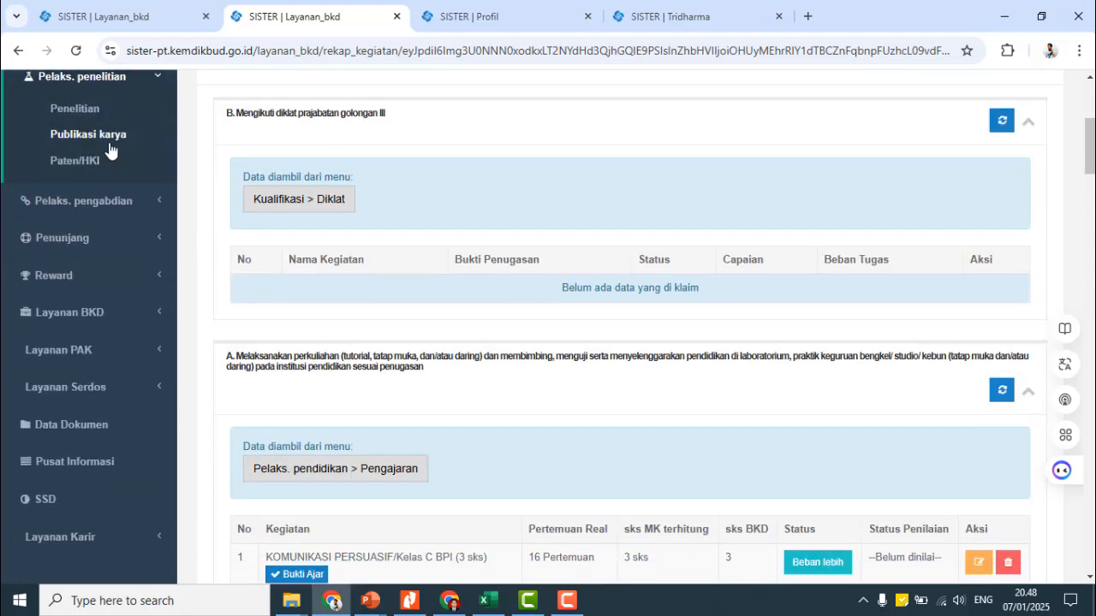
left_click(106, 208)
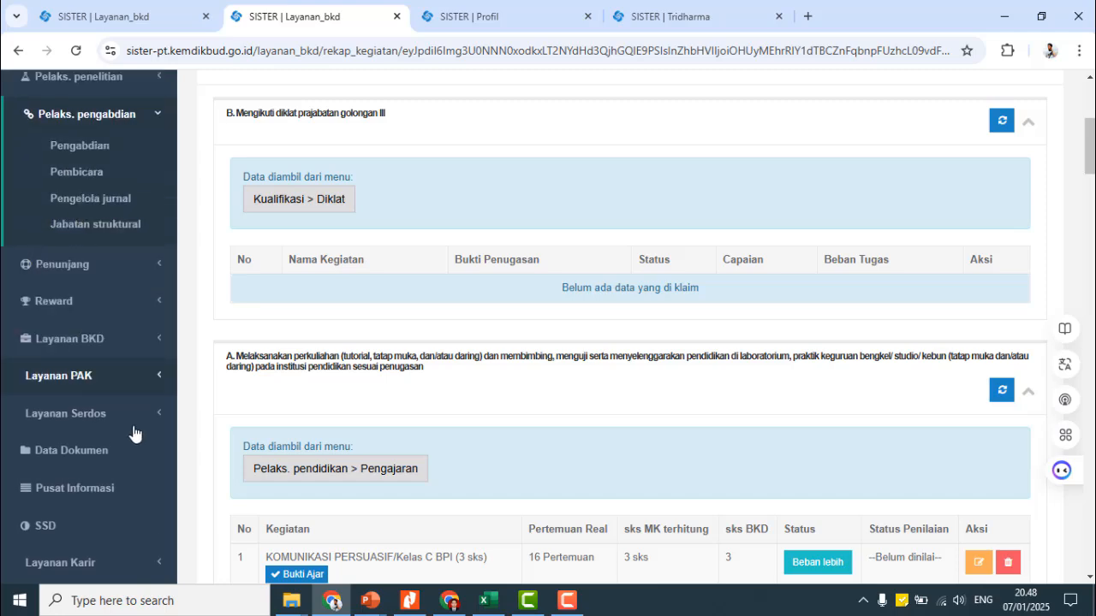
scroll(423, 295, "up", 4)
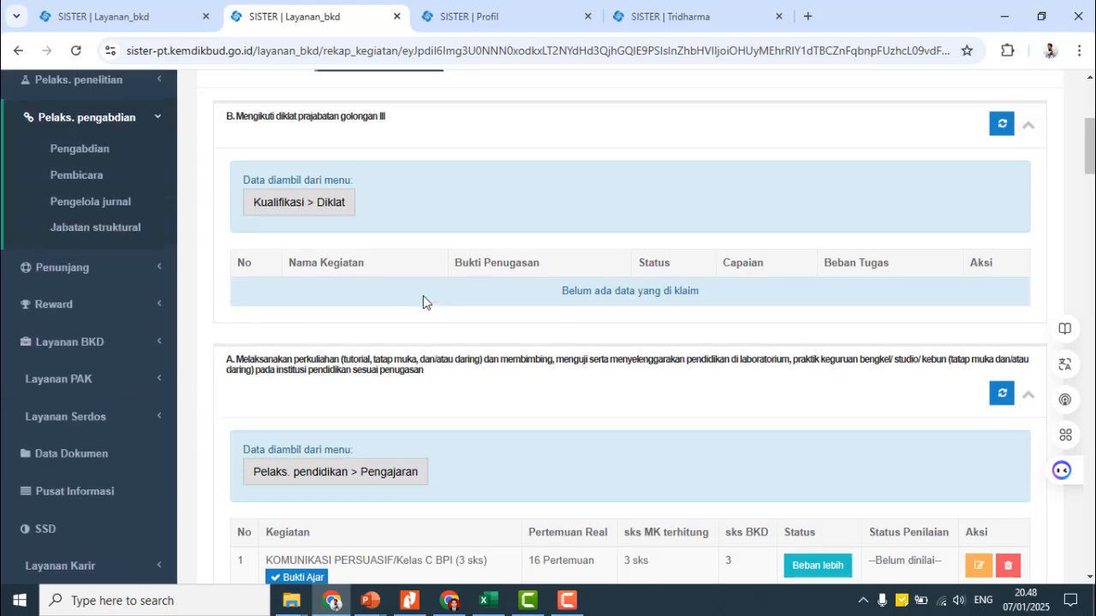
scroll(508, 397, "down", 5)
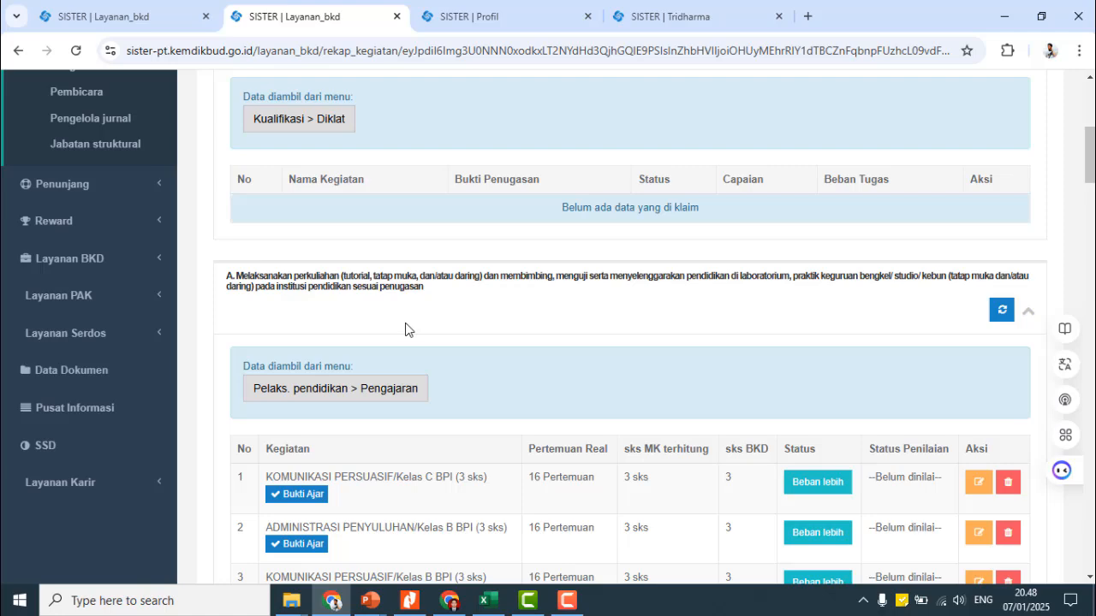
scroll(91, 300, "up", 3)
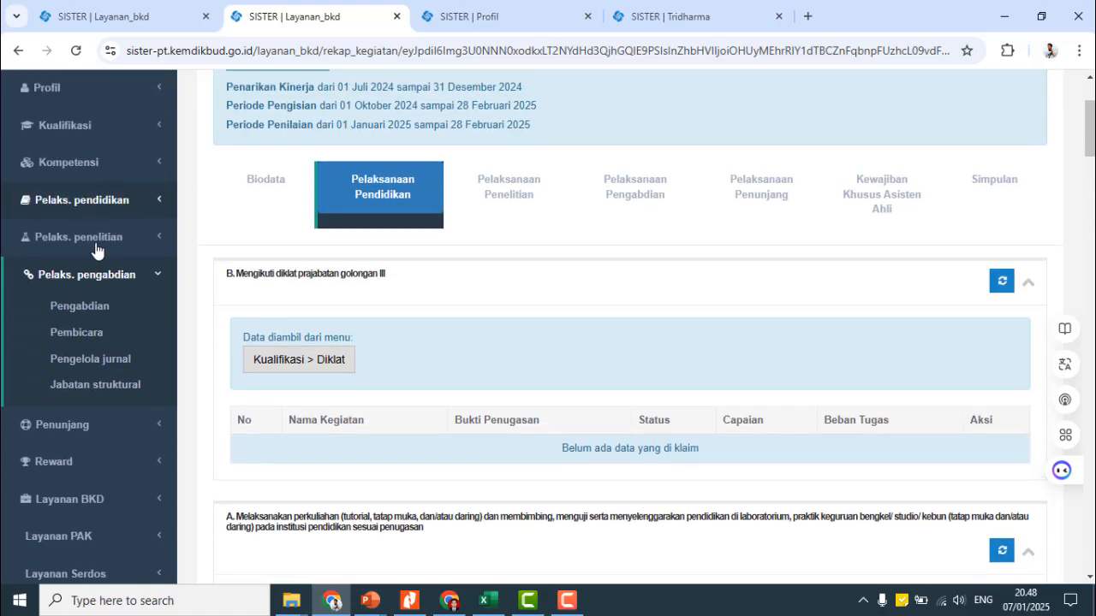
scroll(118, 411, "down", 2)
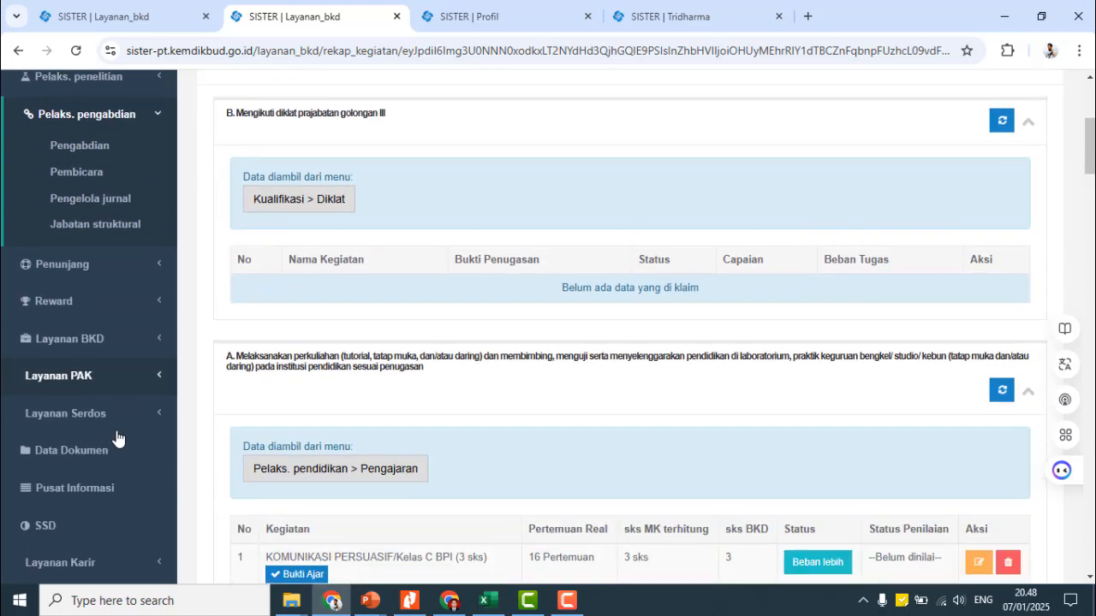
left_click(113, 342)
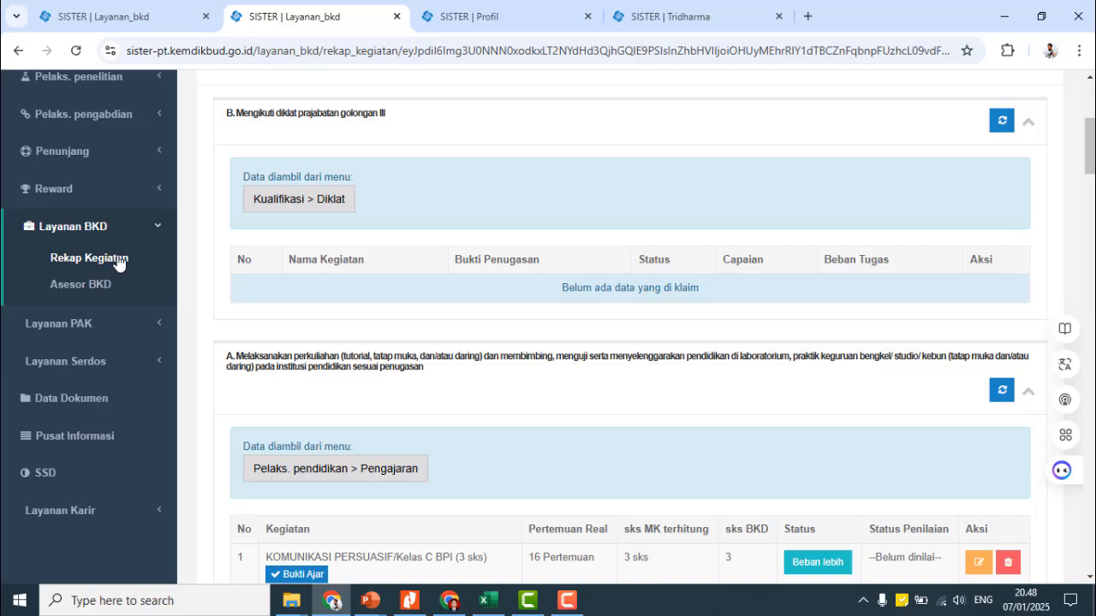
left_click(89, 257)
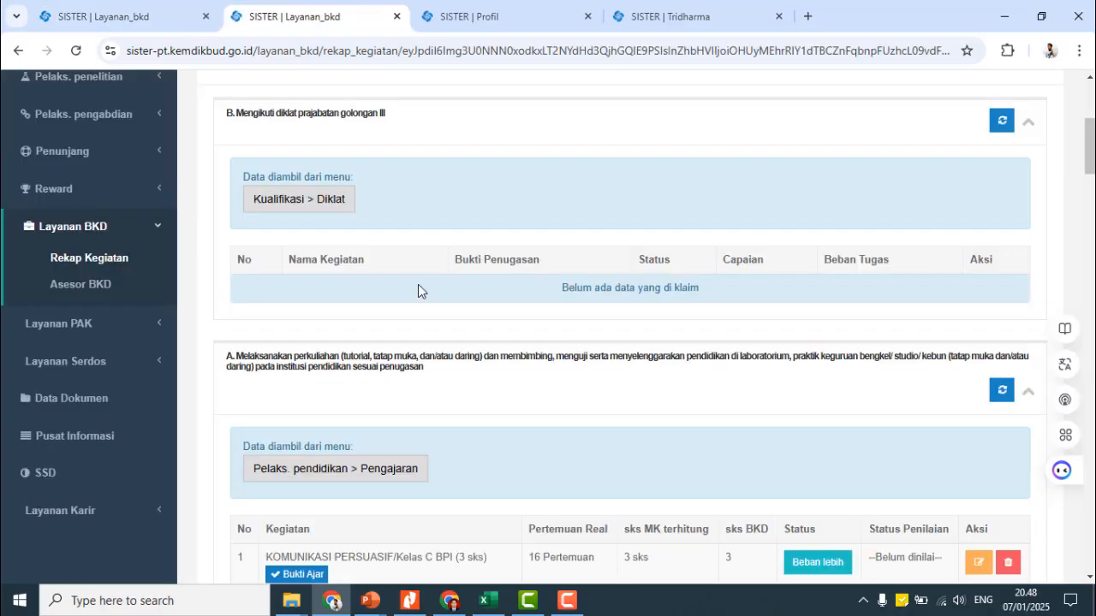
scroll(420, 318, "up", 4)
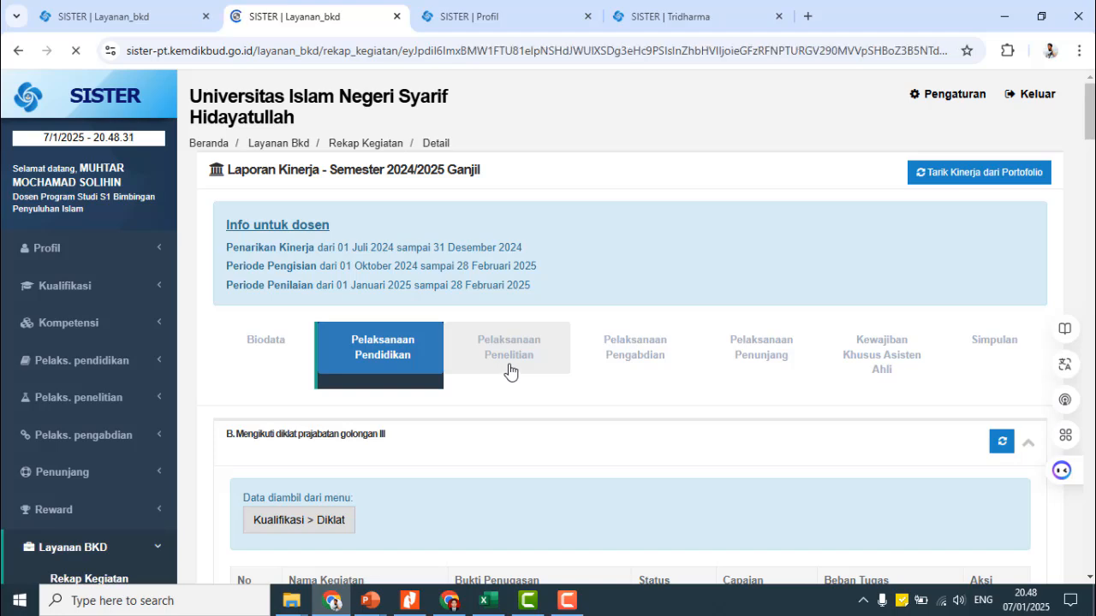
- Open the Pelaks. penelitian Paten/HKI records in a new Tridharma tab
scroll(501, 410, "down", 5)
scroll(501, 410, "down", 15)
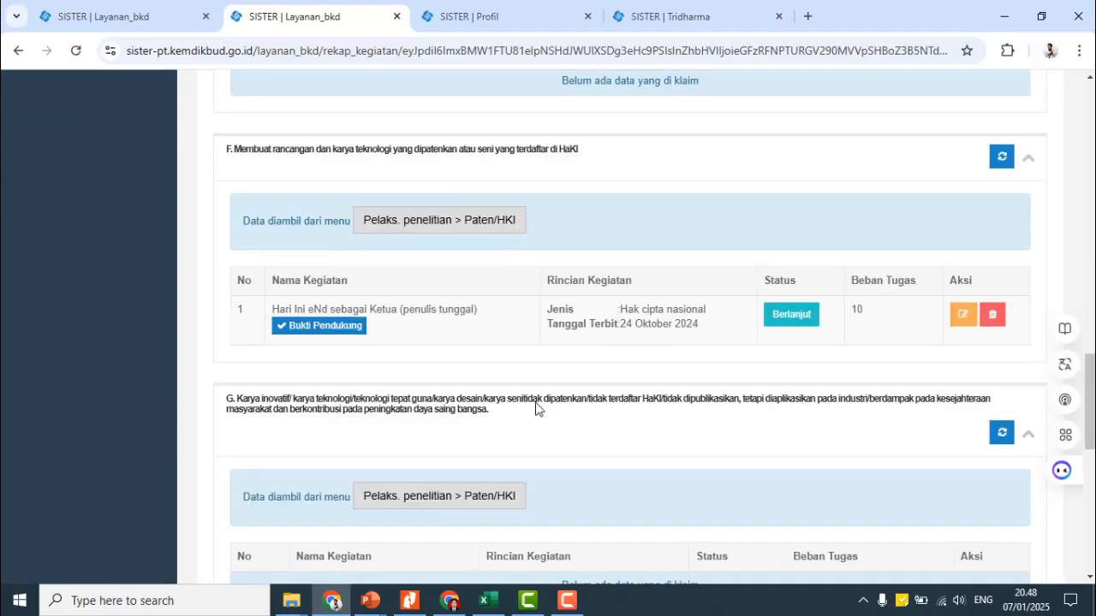
scroll(536, 398, "up", 4)
scroll(531, 282, "up", 1)
scroll(513, 334, "down", 3)
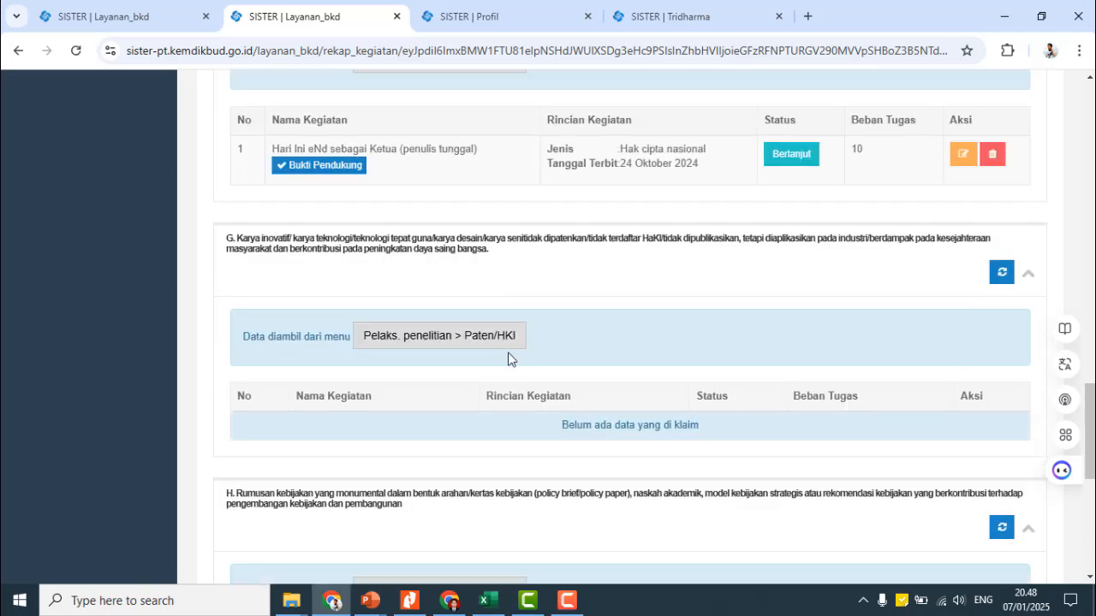
left_click(445, 345)
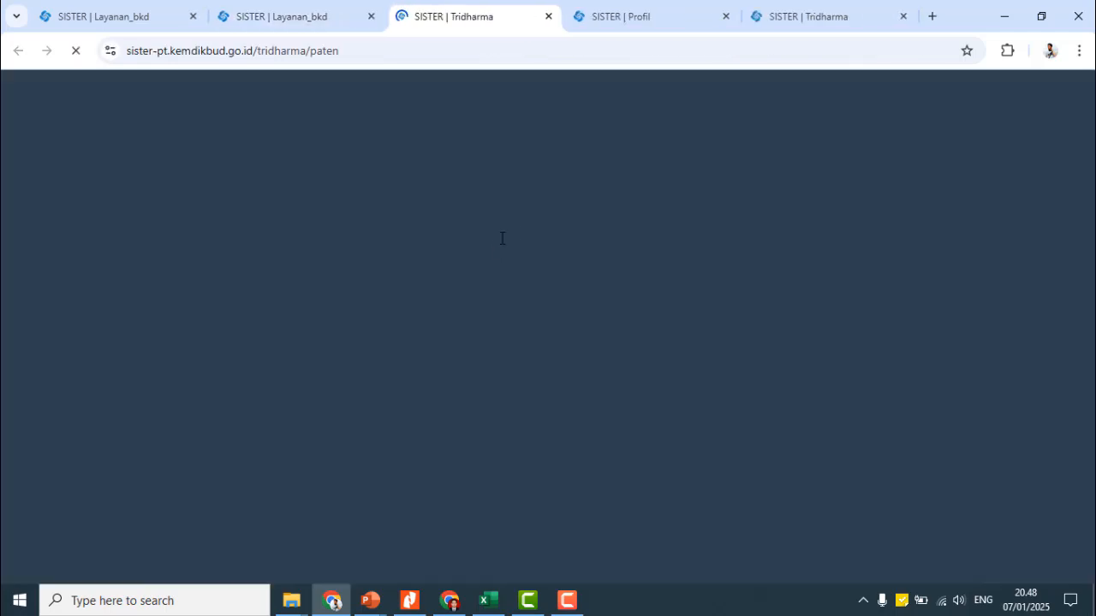
- Return to the Layanan_bkd performance report and scroll to its top
scroll(343, 282, "down", 2)
scroll(311, 249, "up", 2)
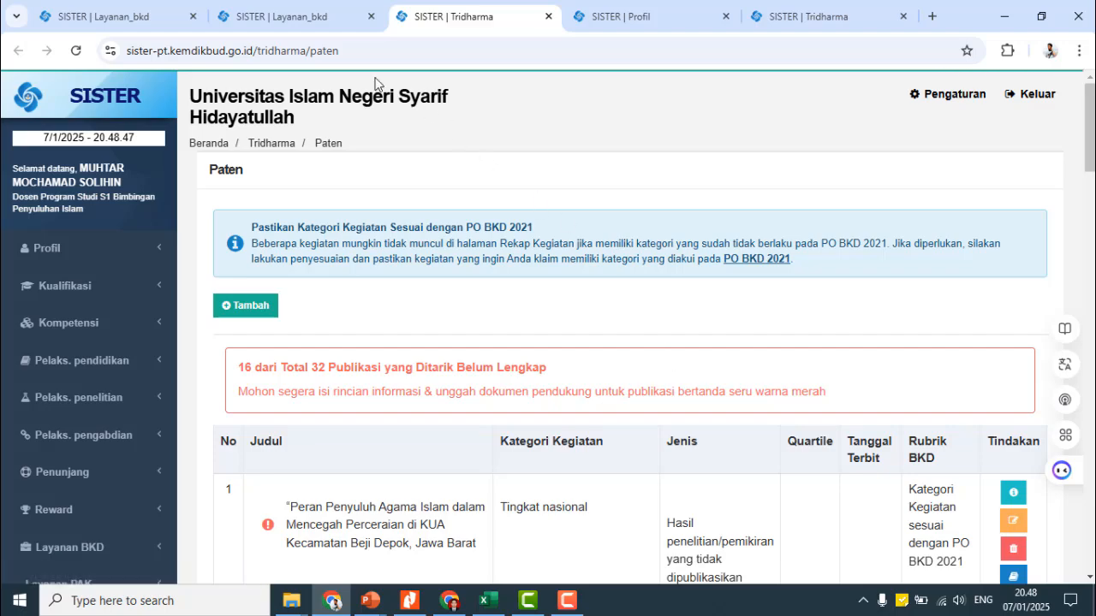
left_click(296, 17)
scroll(722, 350, "up", 10)
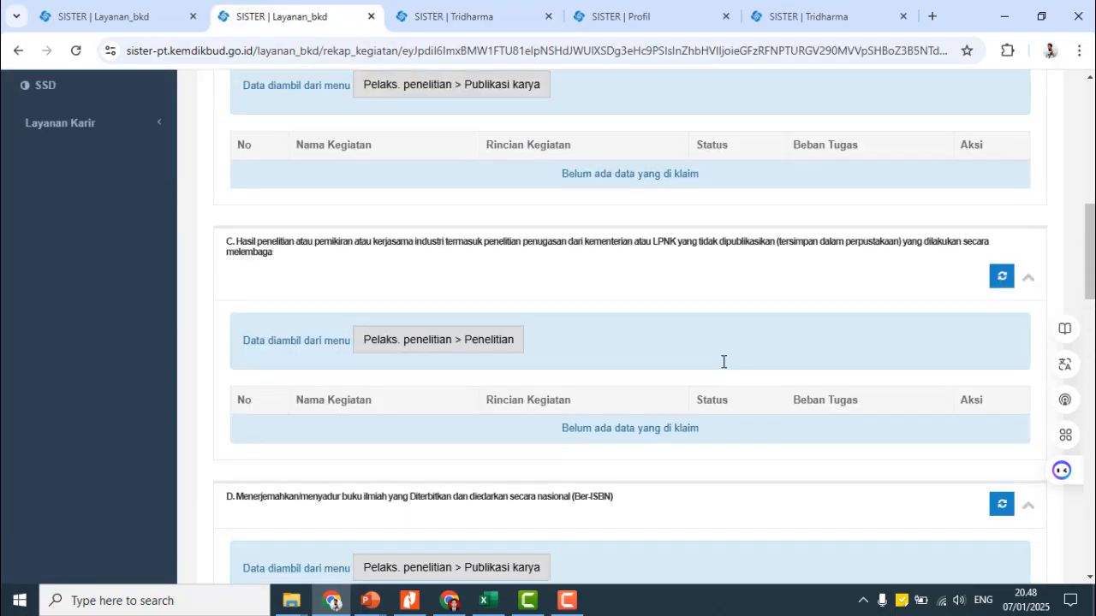
scroll(723, 361, "up", 8)
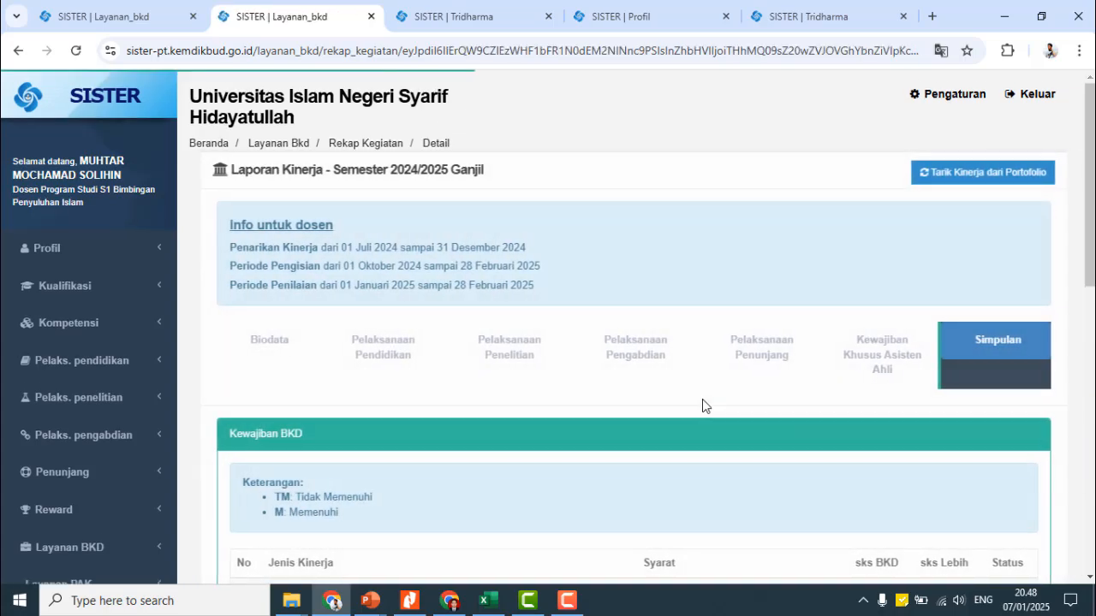
scroll(702, 399, "down", 4)
scroll(702, 399, "down", 1)
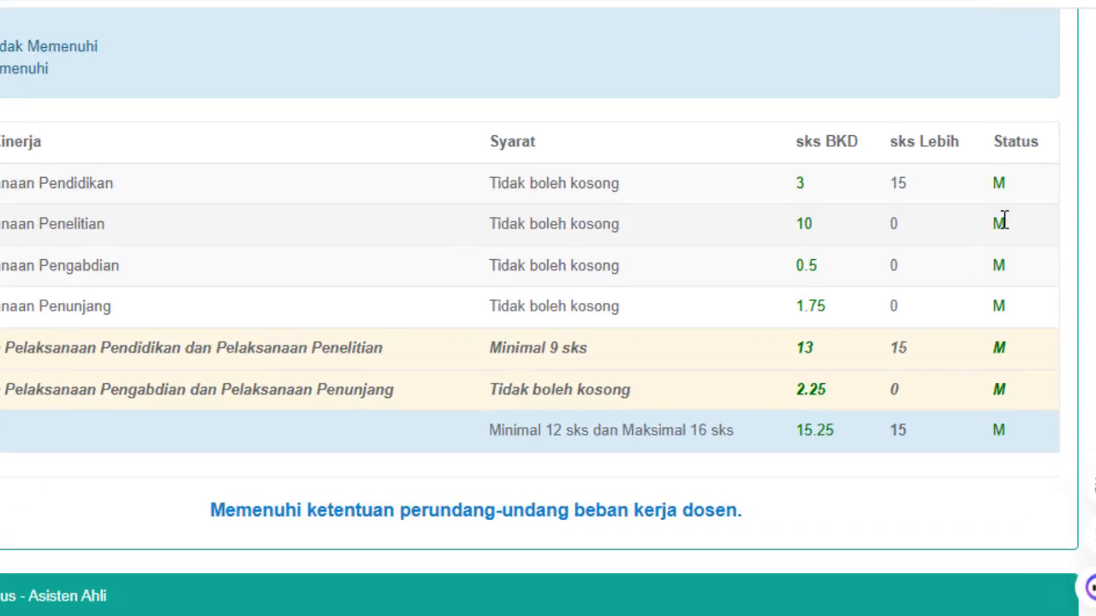
left_click_drag(841, 444, 799, 447)
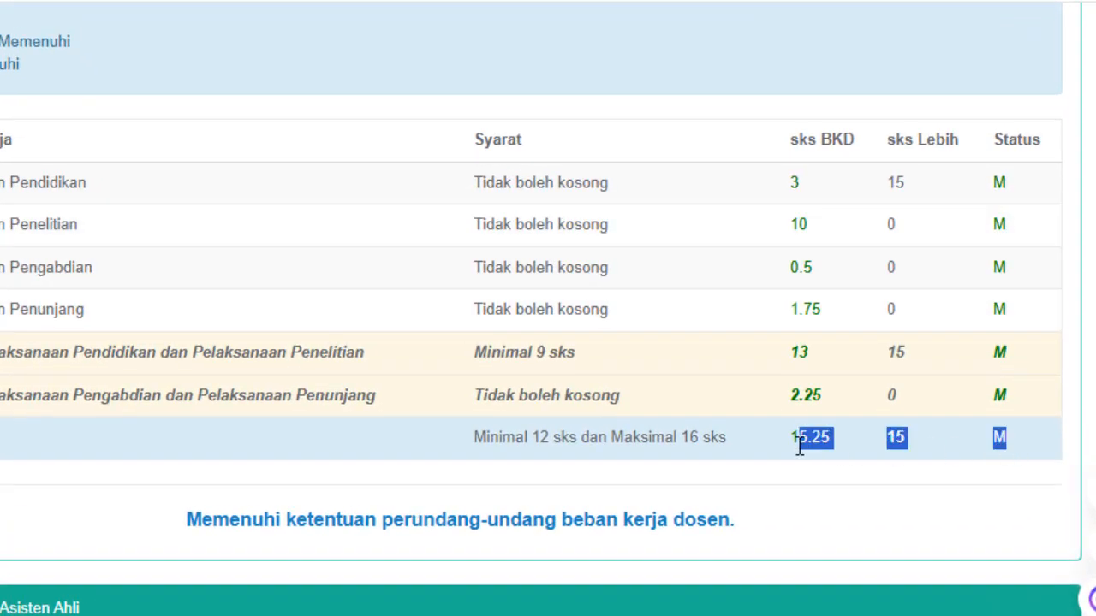
left_click(547, 439)
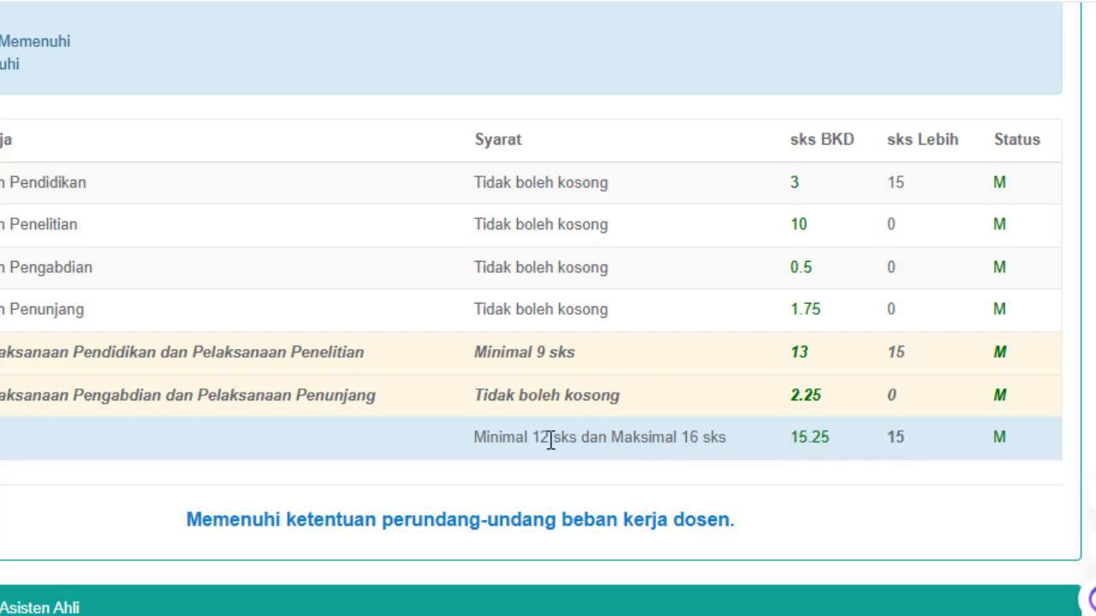
left_click_drag(472, 439, 531, 439)
left_click(545, 442)
left_click_drag(700, 441, 684, 441)
left_click(580, 438)
left_click_drag(711, 441, 569, 439)
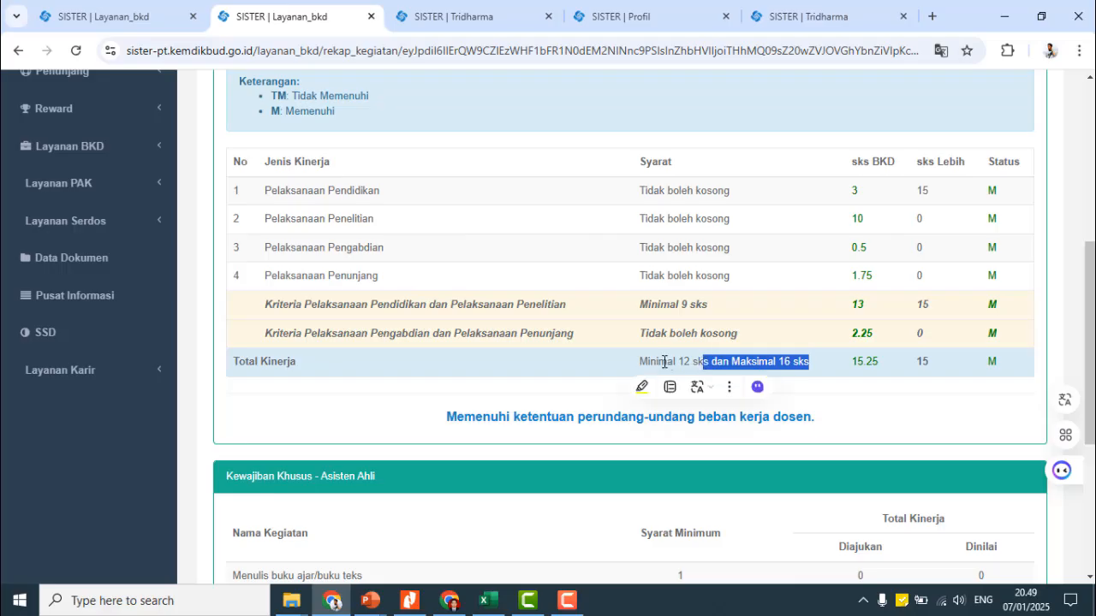
left_click_drag(665, 361, 691, 360)
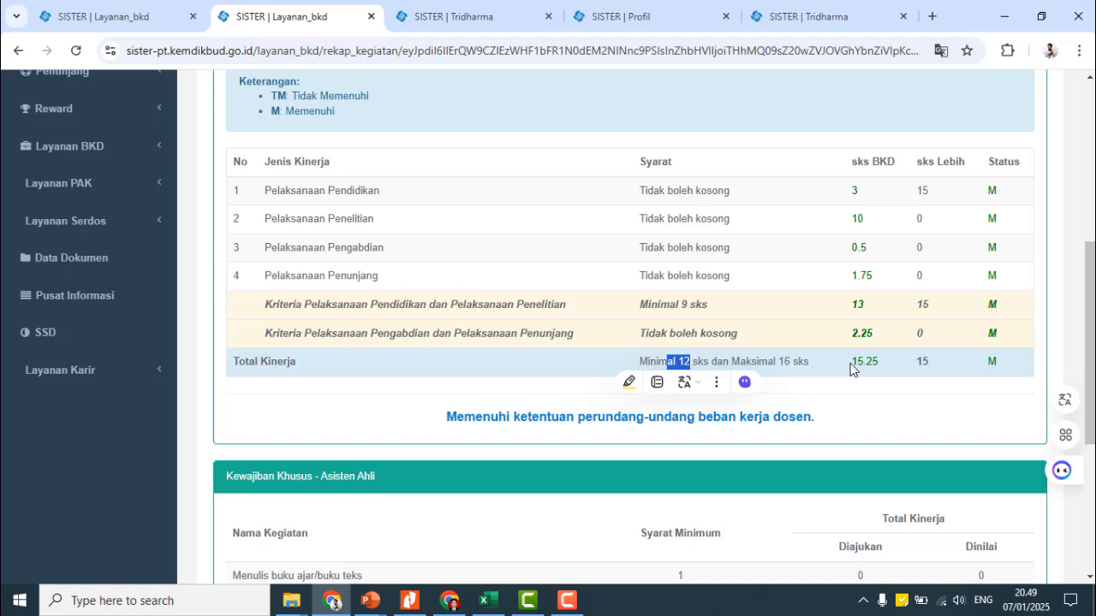
left_click(815, 372)
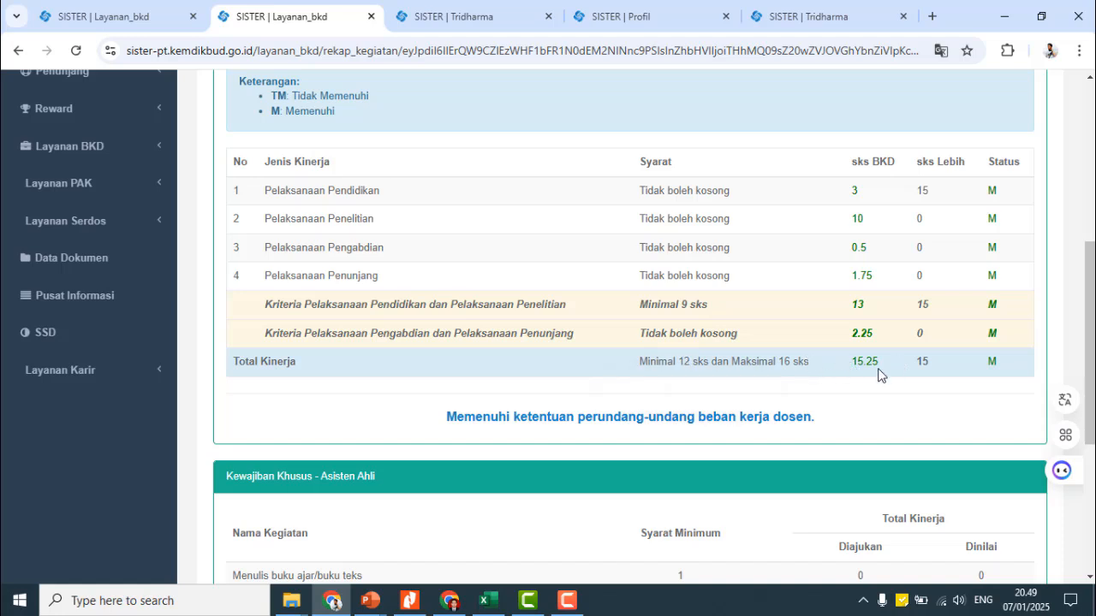
left_click_drag(775, 361, 995, 365)
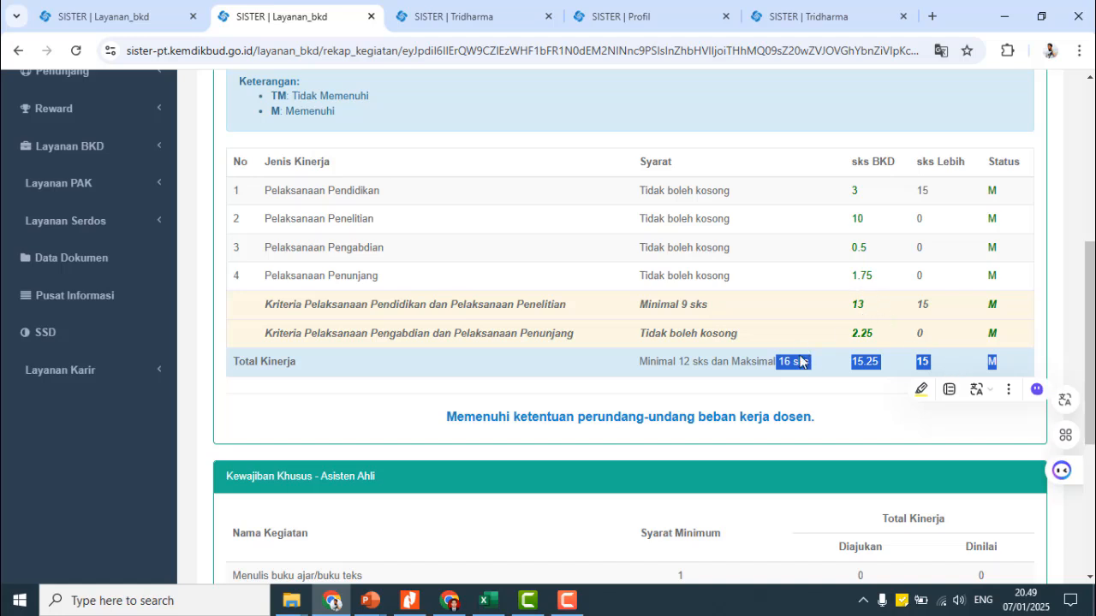
scroll(728, 345, "up", 3)
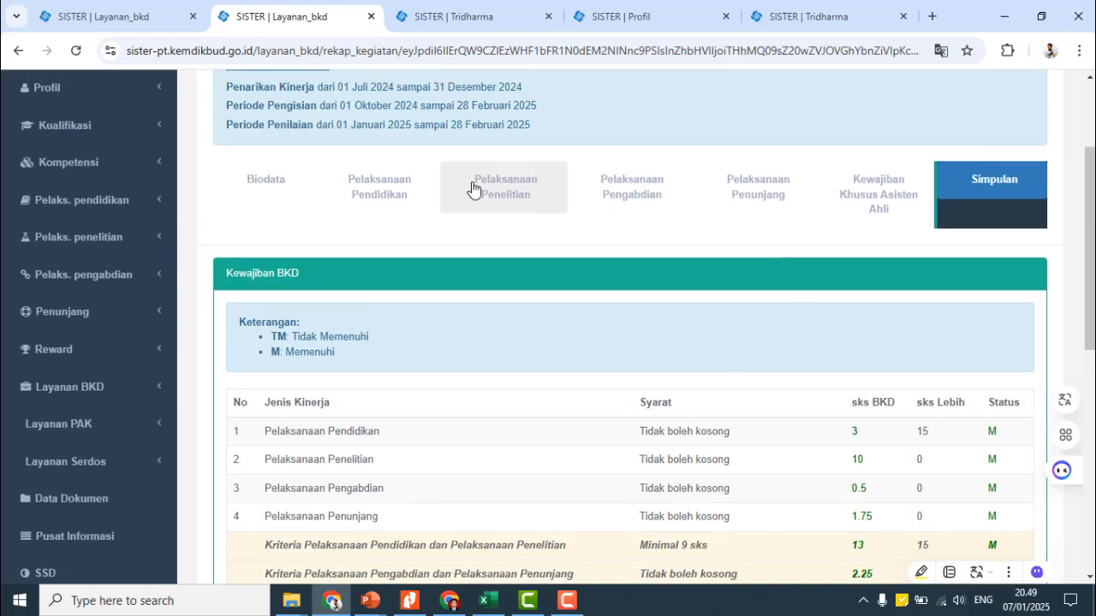
- Change KOMUNIKASI PERSUASIF/Kelas C BPI's status from Beban lebih to Selesai under Pelaksanaan Pendidikan
left_click(395, 200)
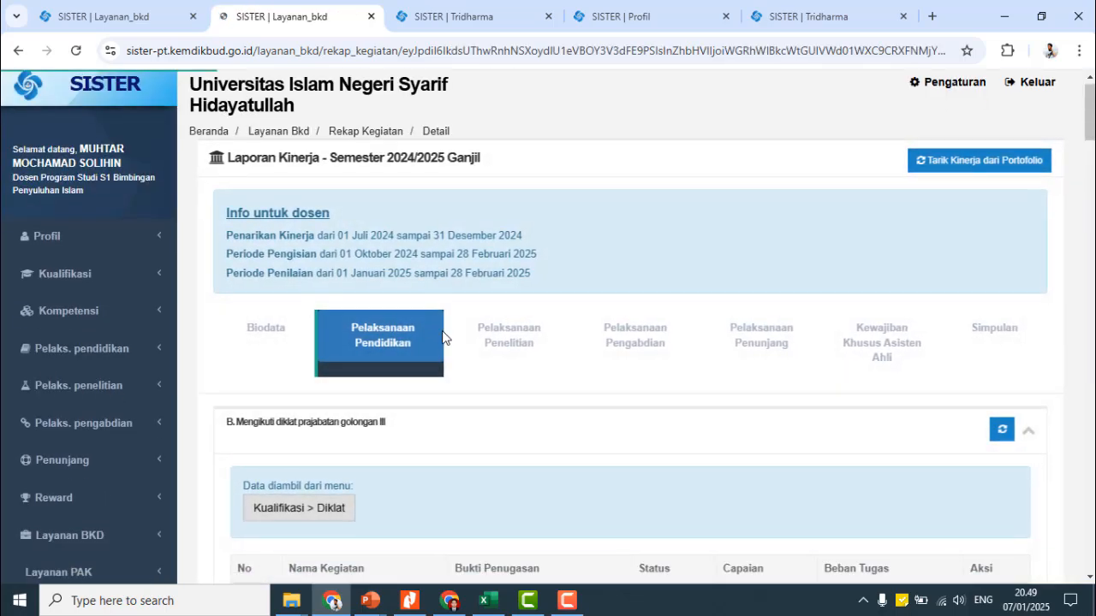
scroll(511, 351, "down", 5)
scroll(437, 328, "down", 1)
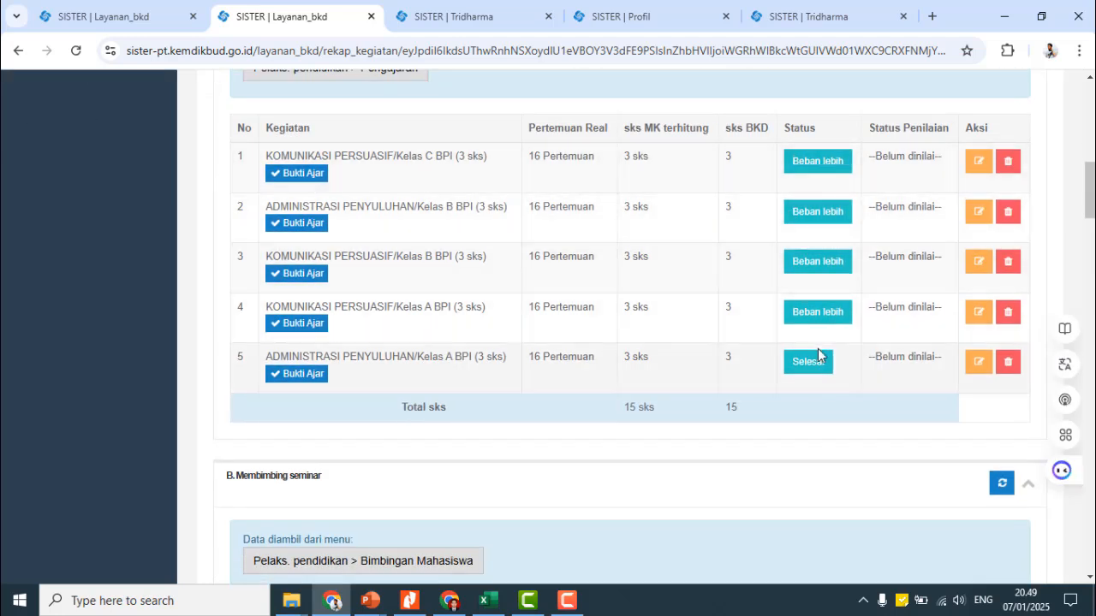
left_click(820, 171)
left_click(500, 215)
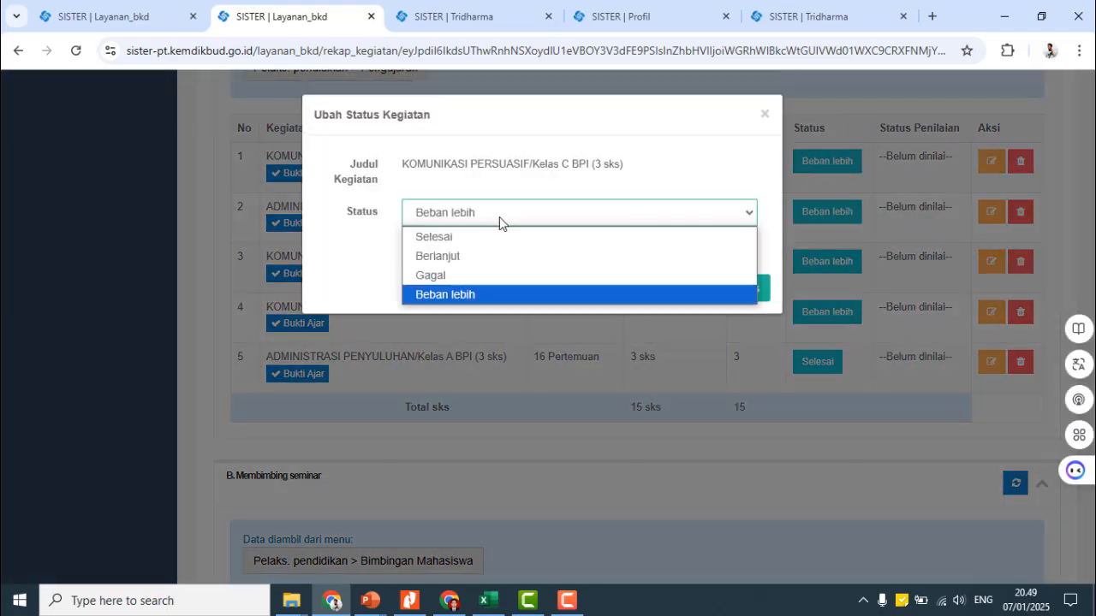
left_click(473, 238)
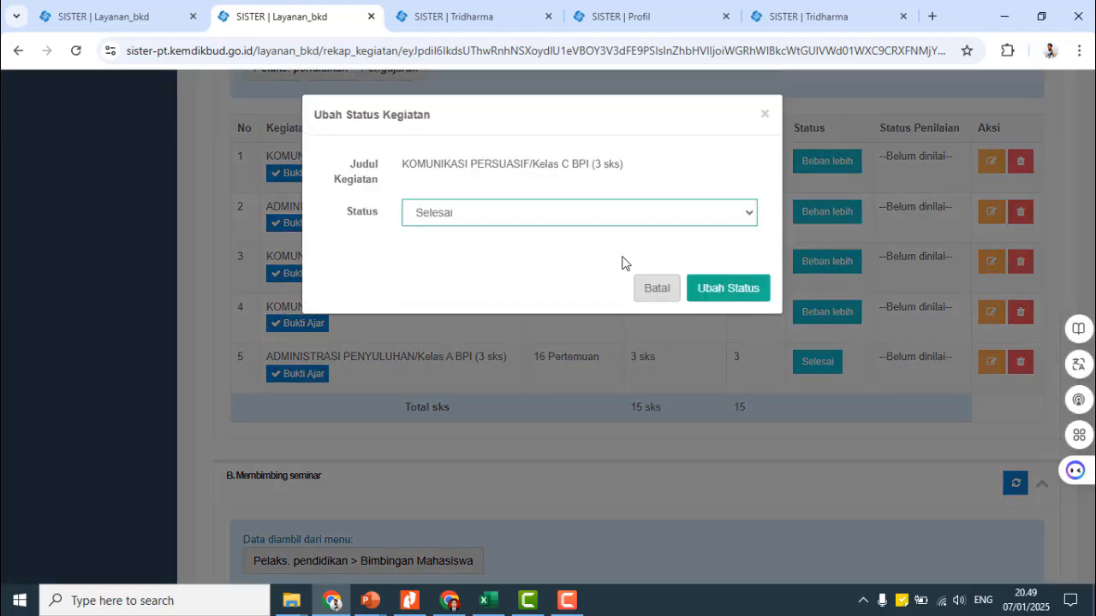
left_click(732, 293)
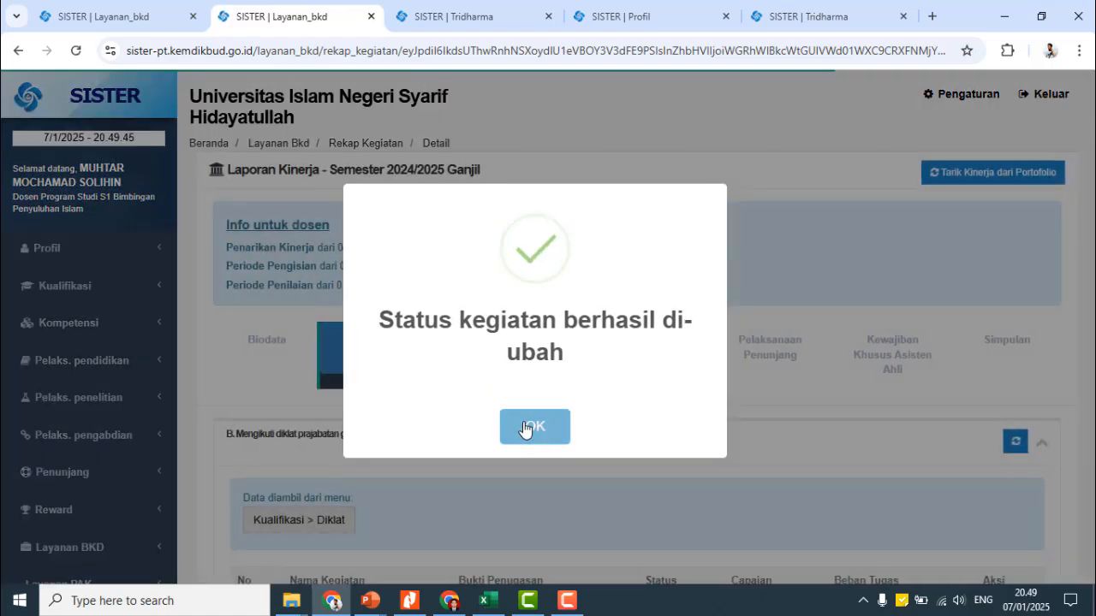
left_click(524, 423)
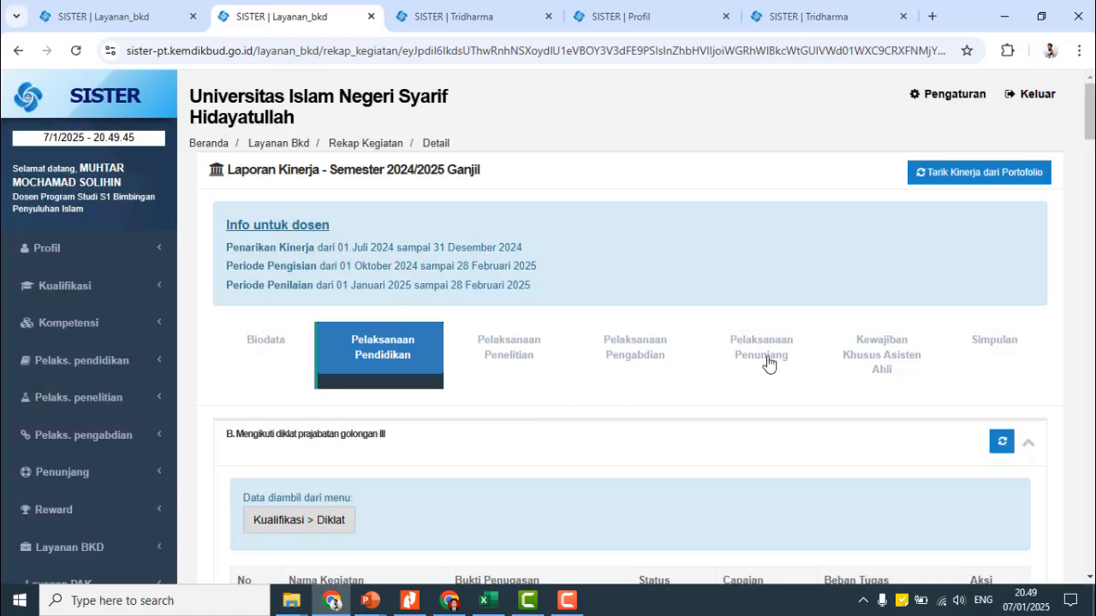
- Inspect Simpulan: Total Kinerja 18.25 sks, status TM, against the Minimal 12 and Maksimal 16 sks limits
left_click(980, 351)
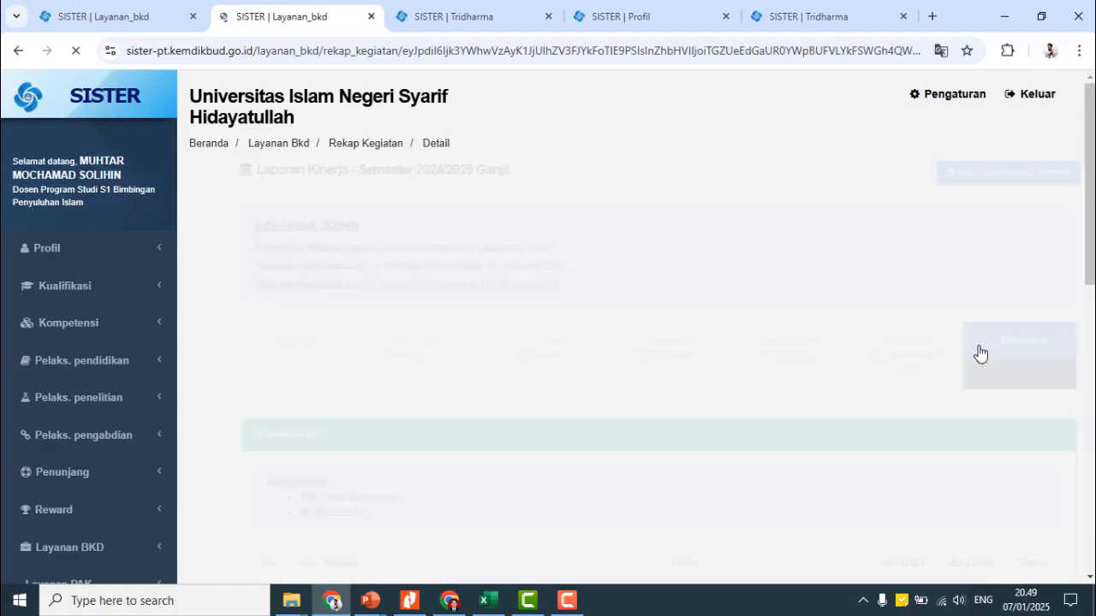
scroll(944, 350, "down", 5)
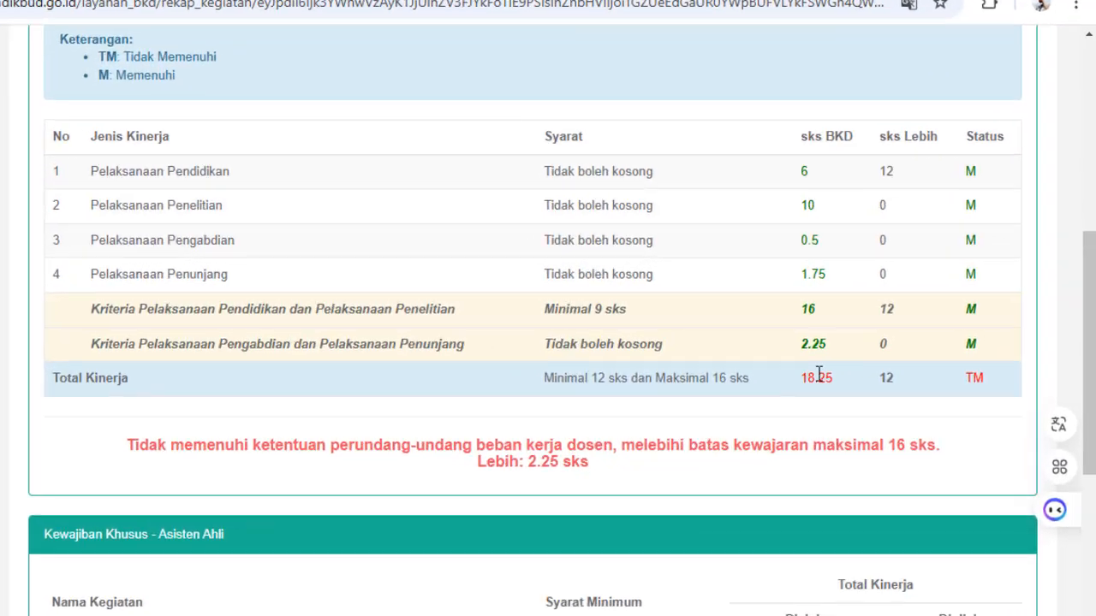
left_click_drag(850, 363, 1009, 366)
left_click(967, 408)
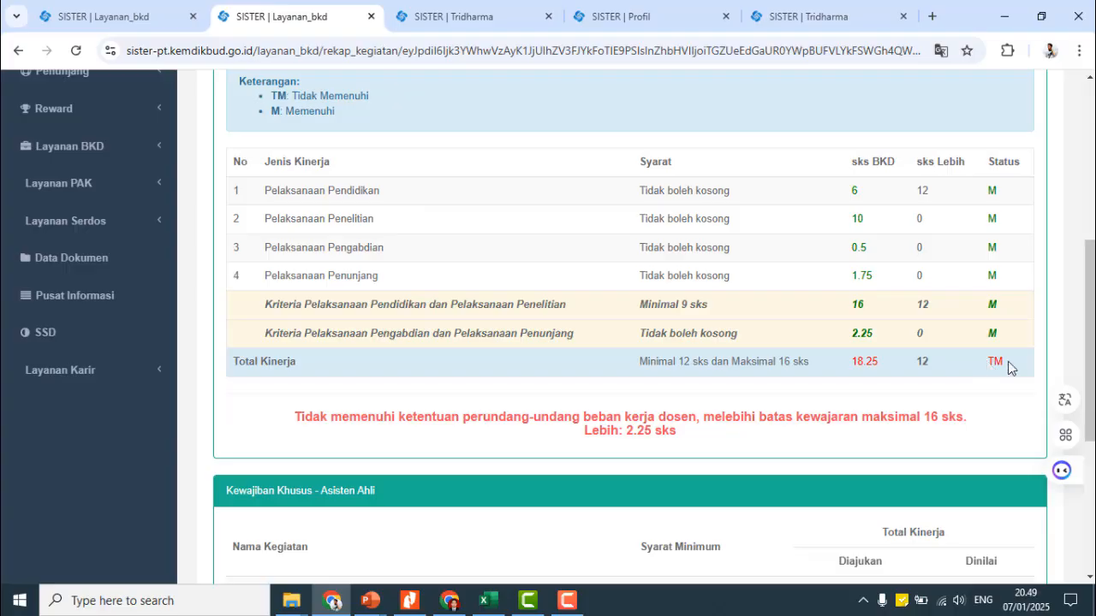
triple_click(335, 90)
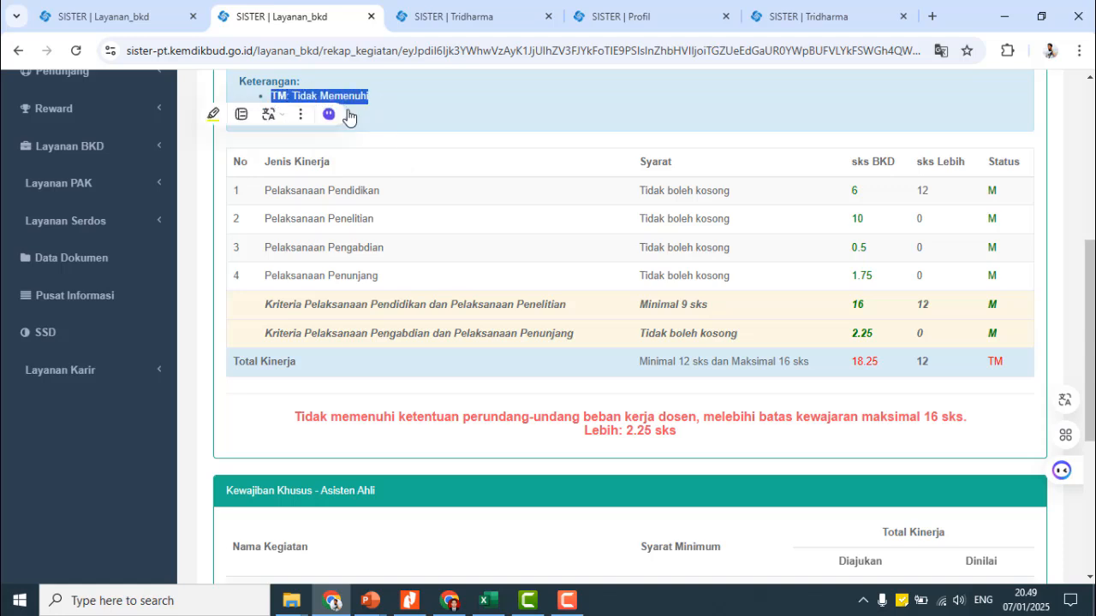
left_click(952, 367)
left_click_drag(865, 363, 1001, 366)
left_click(997, 366)
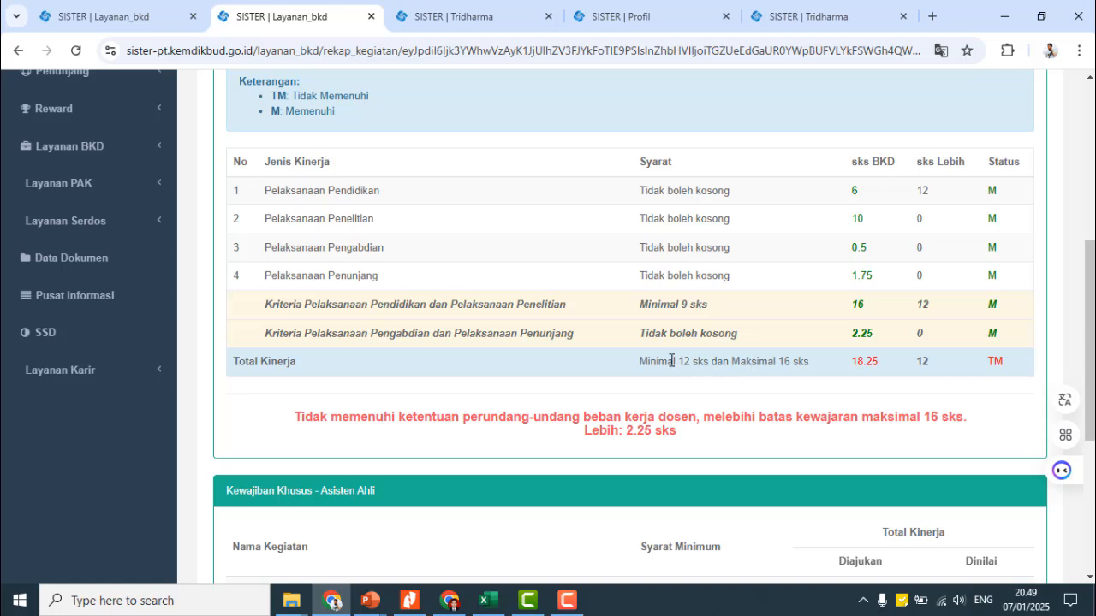
left_click_drag(641, 361, 703, 363)
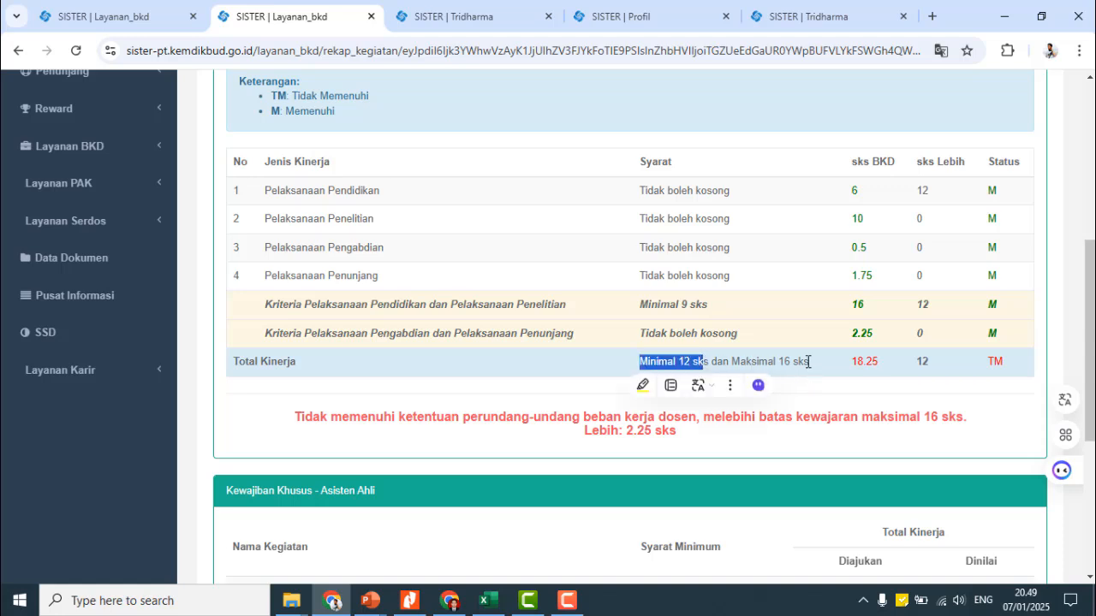
left_click_drag(807, 361, 771, 364)
left_click(744, 363)
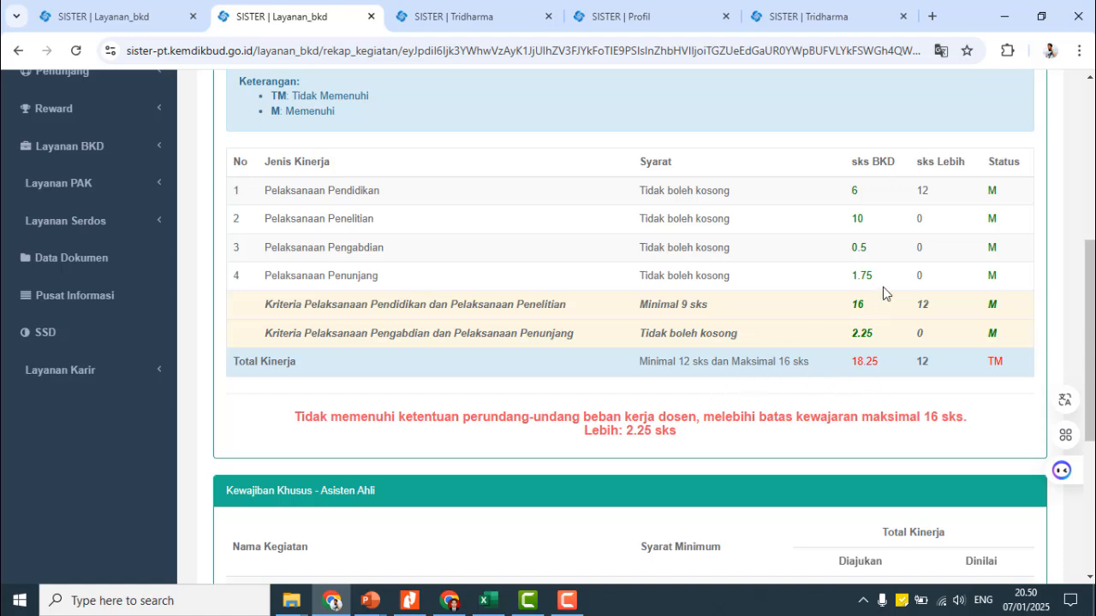
scroll(738, 317, "up", 3)
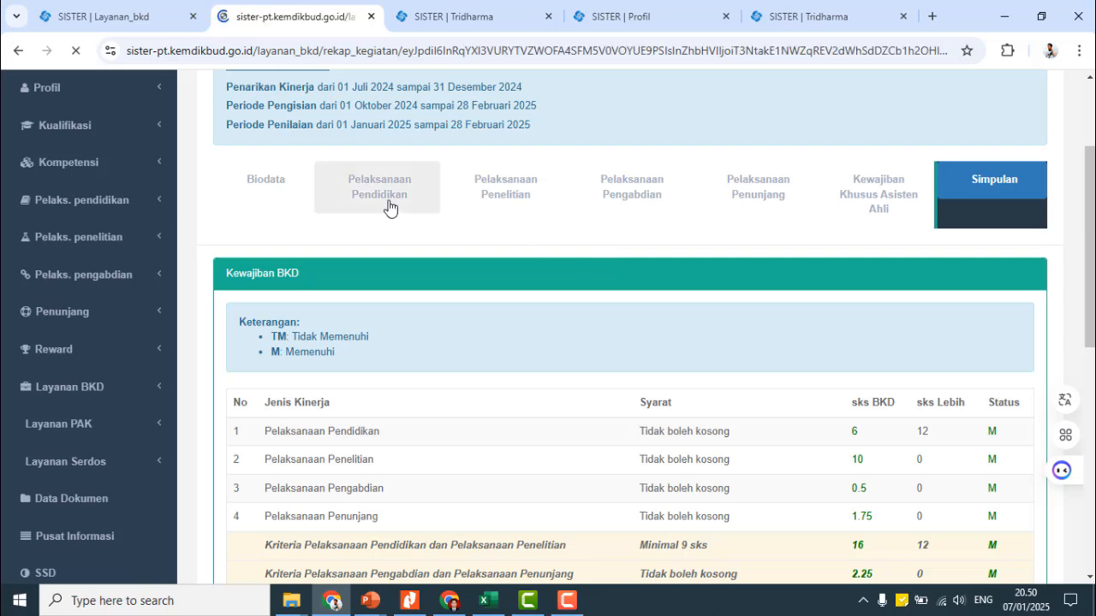
- Change KOMUNIKASI PERSUASIF/Kelas C BPI's status from Selesai back to Beban lebih
scroll(665, 392, "down", 5)
scroll(665, 392, "down", 3)
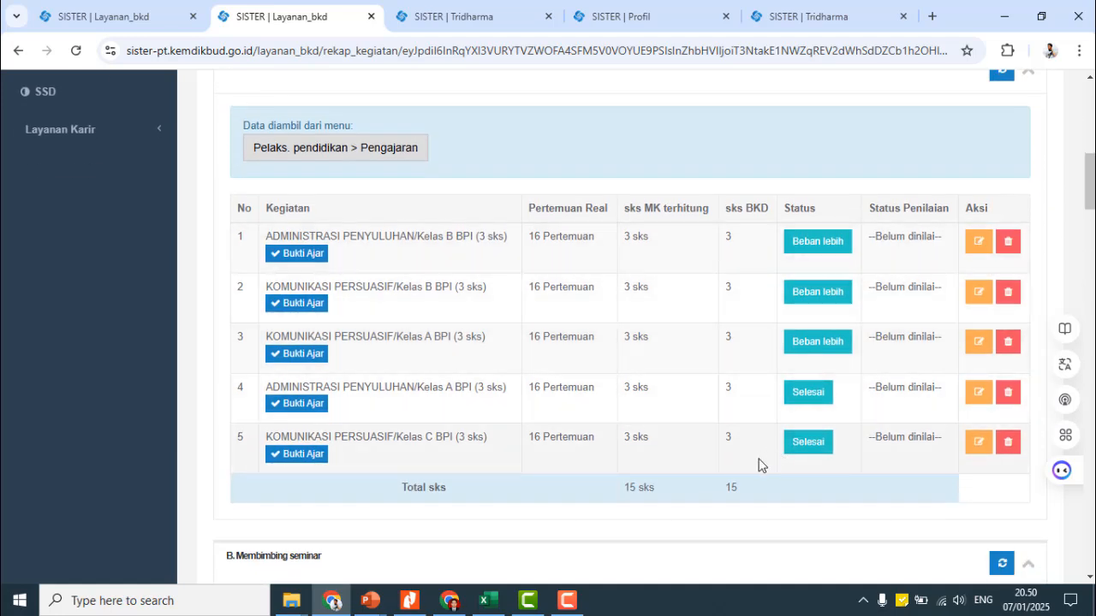
left_click(805, 452)
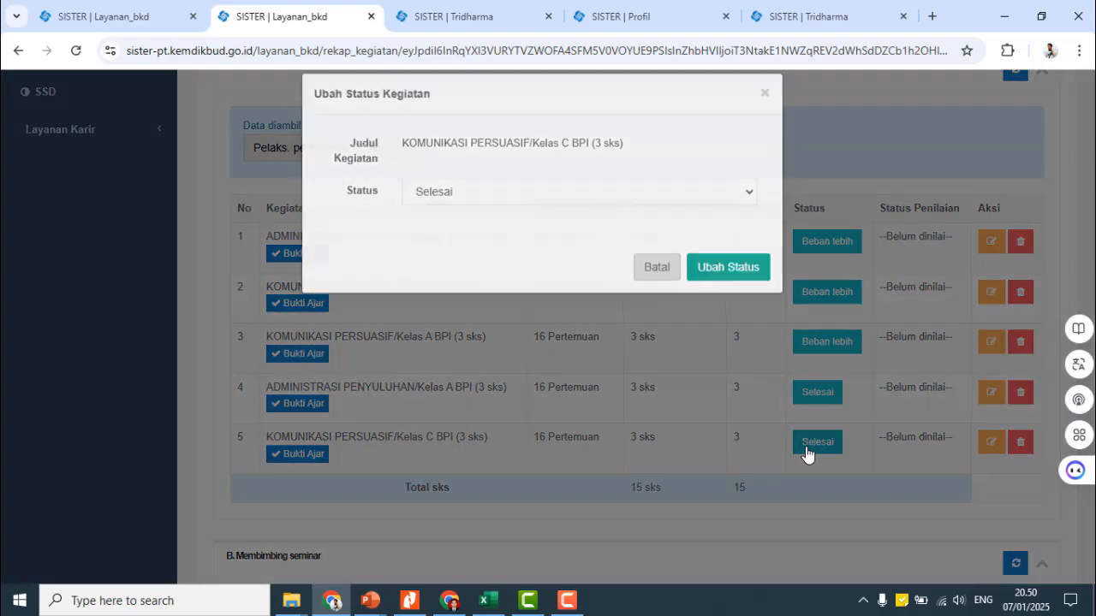
left_click(485, 220)
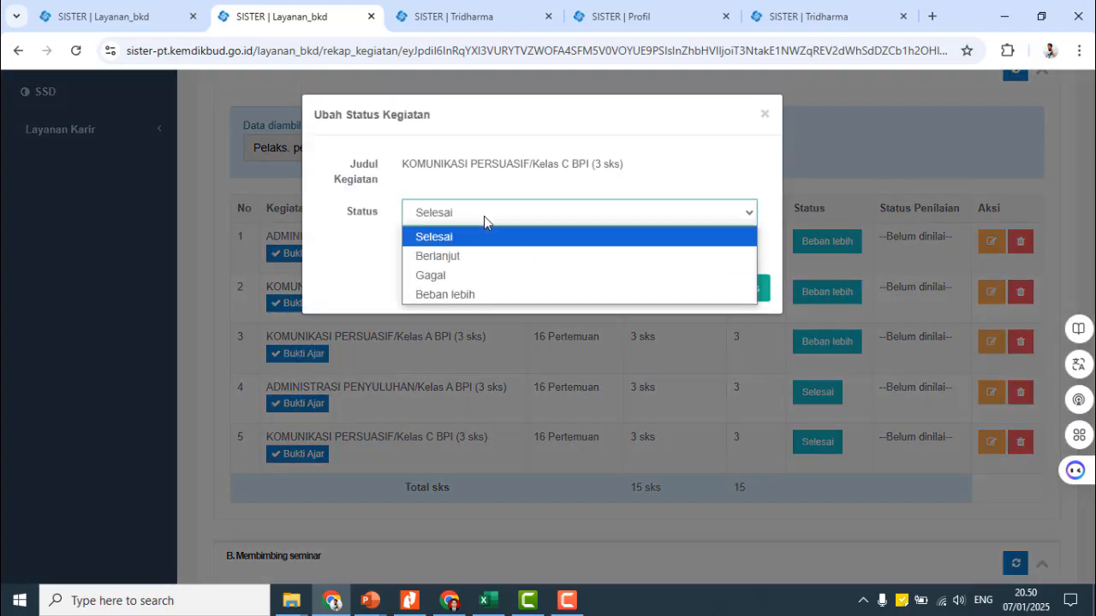
left_click(477, 294)
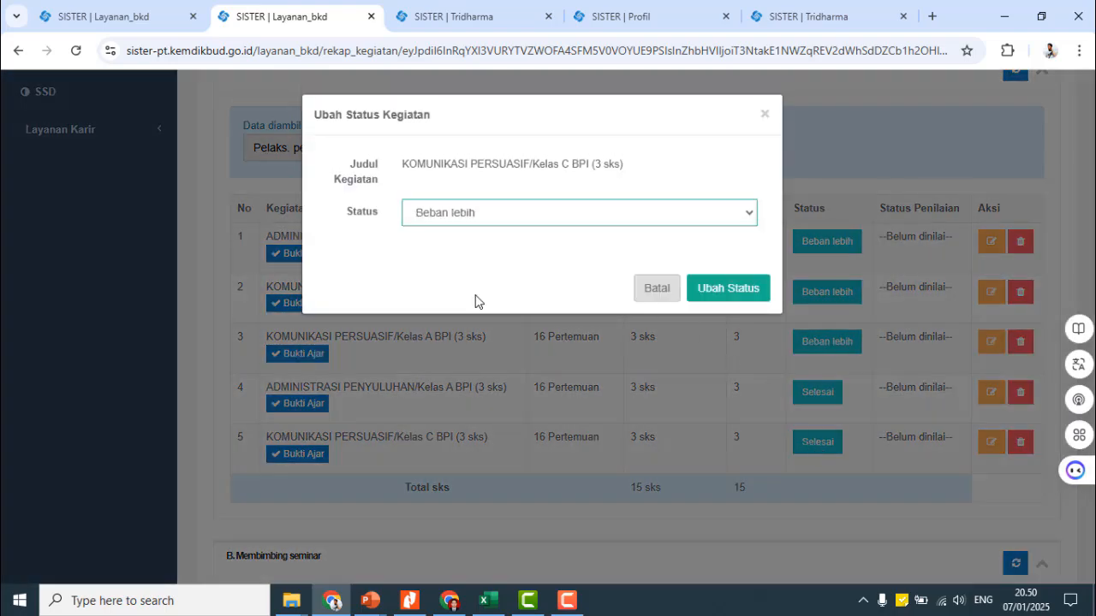
left_click(720, 290)
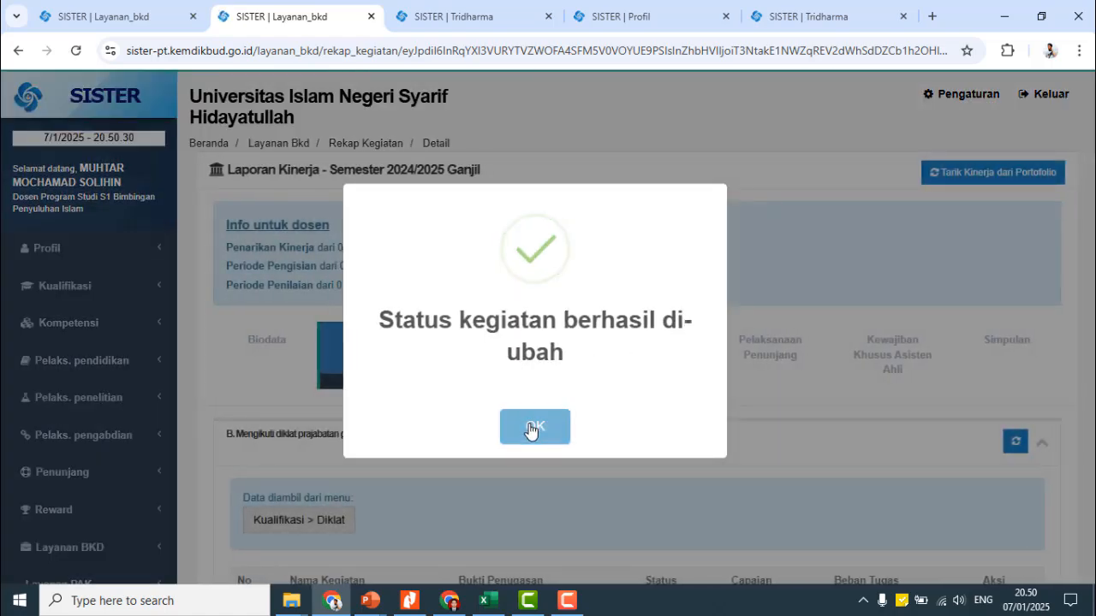
left_click(531, 431)
- Check the Simpulan now shows Total Kinerja 15.25 sks with status M, under the 16 sks maximum
left_click(977, 357)
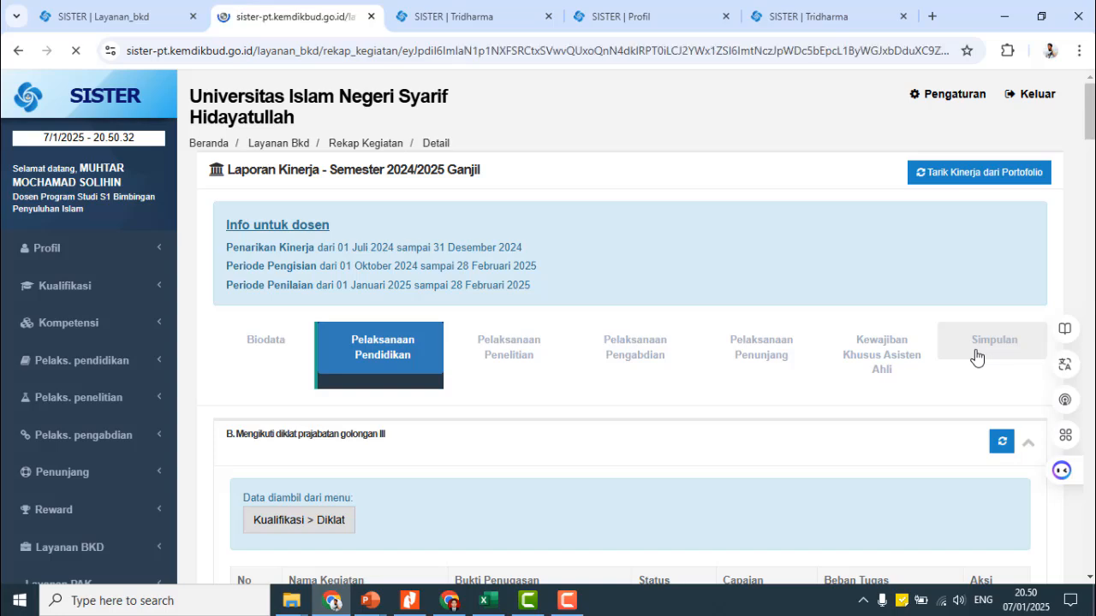
scroll(919, 401, "down", 5)
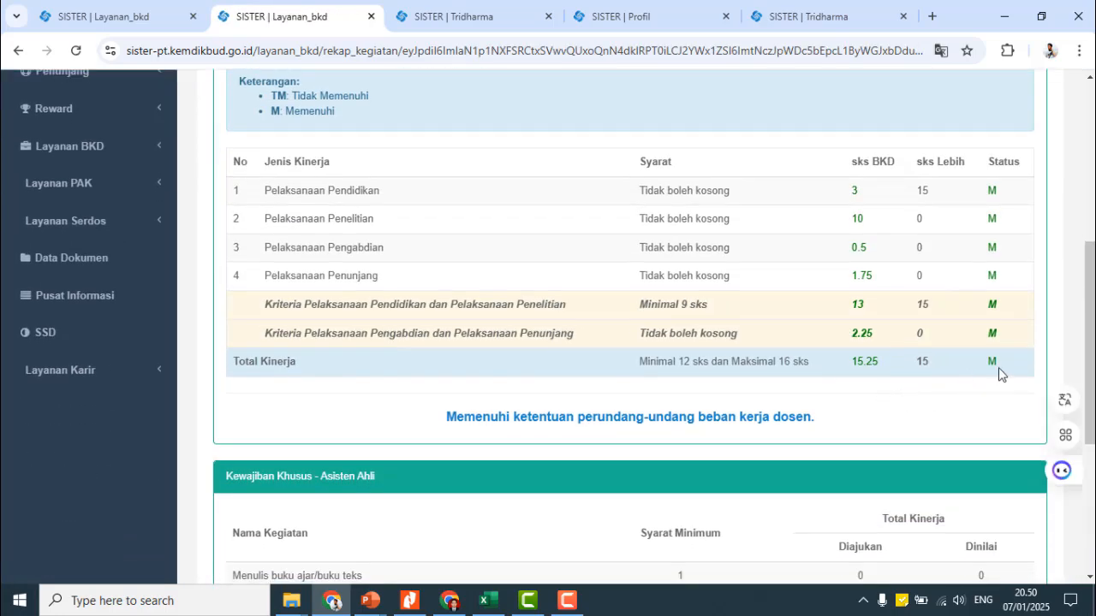
left_click_drag(998, 374, 813, 377)
left_click(660, 365)
left_click(688, 364)
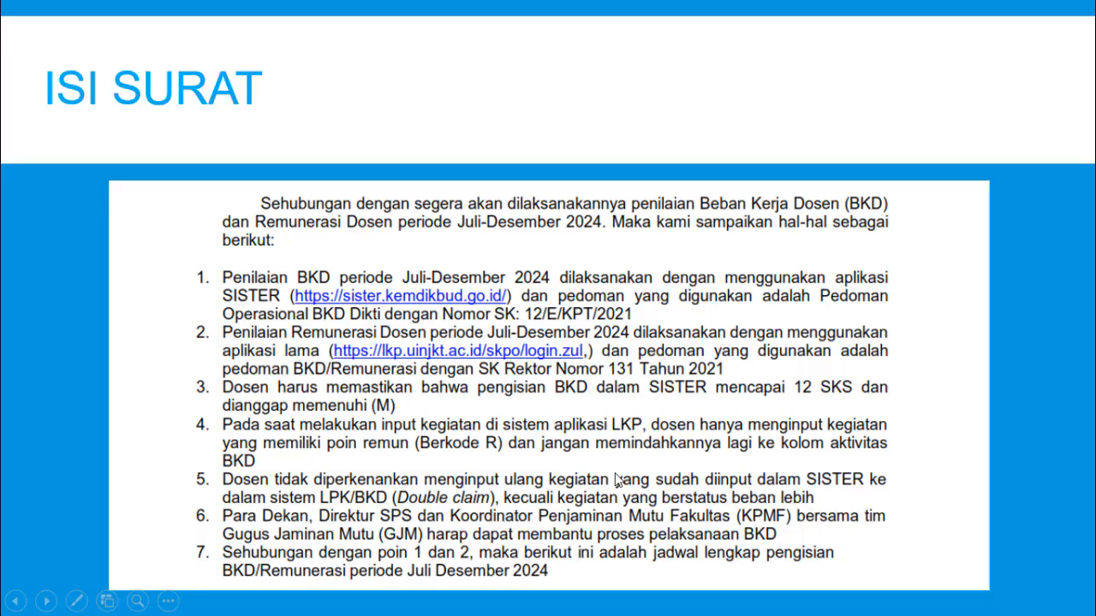
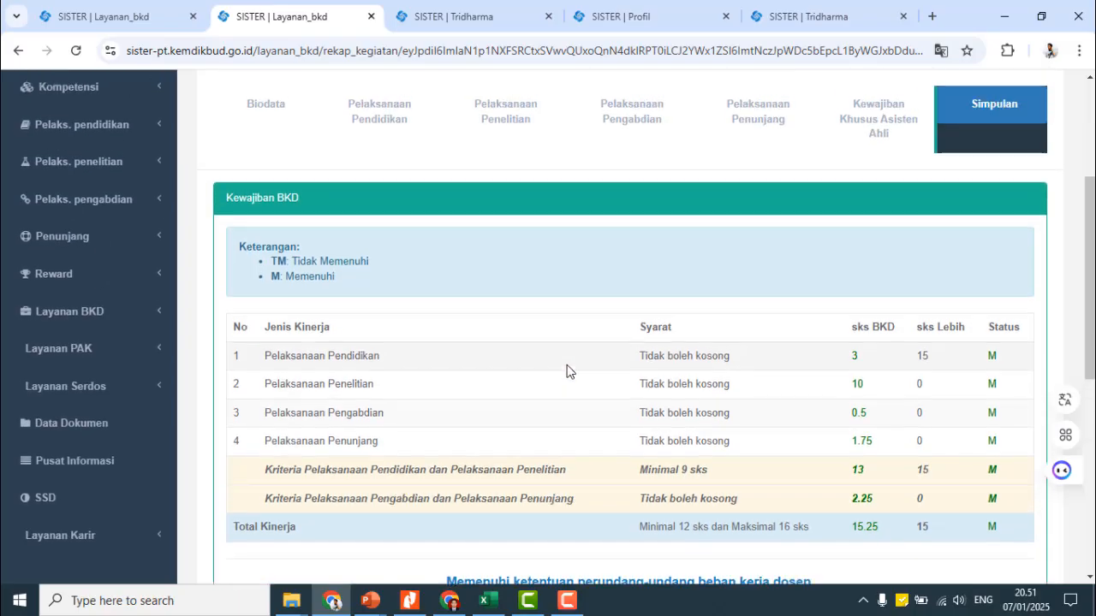
- Open Pelaksanaan Pendidikan and mark the first course's sks in the Pengajaran table
scroll(565, 369, "up", 3)
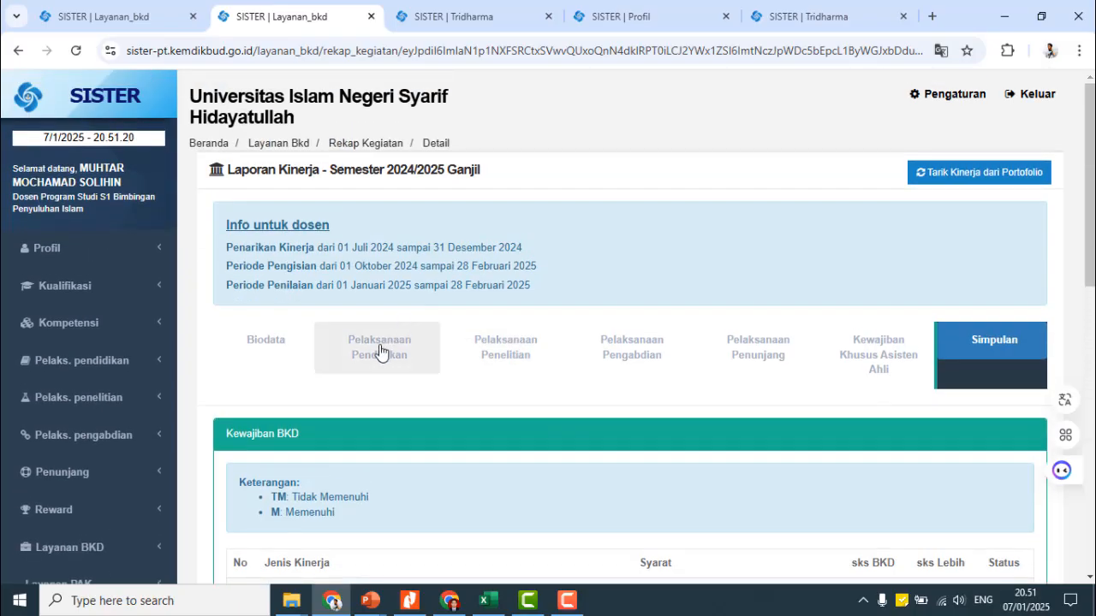
left_click(381, 351)
scroll(467, 406, "down", 4)
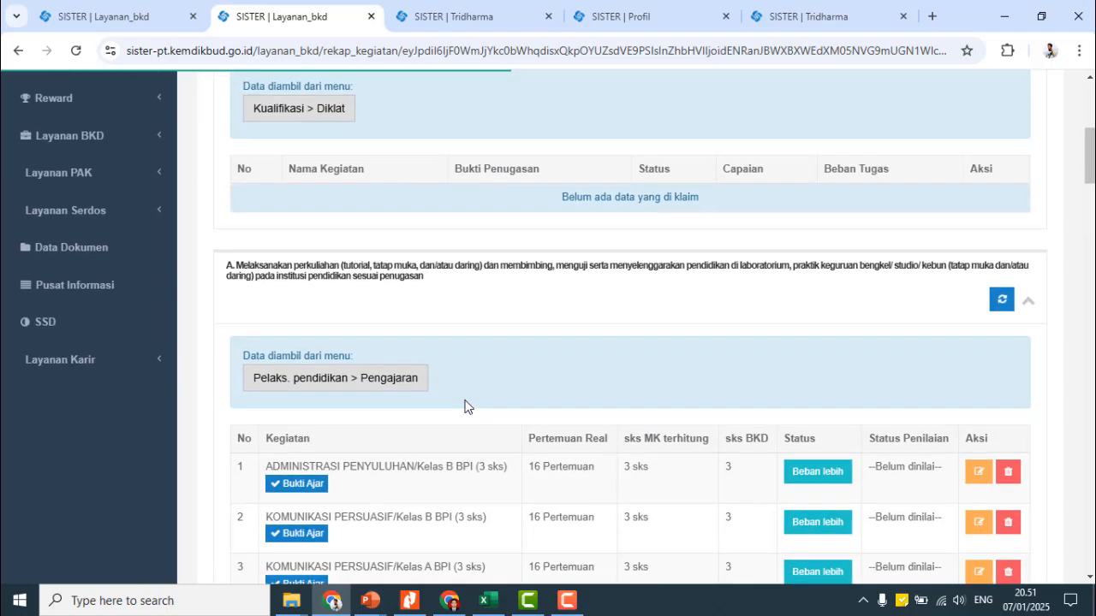
scroll(465, 406, "down", 3)
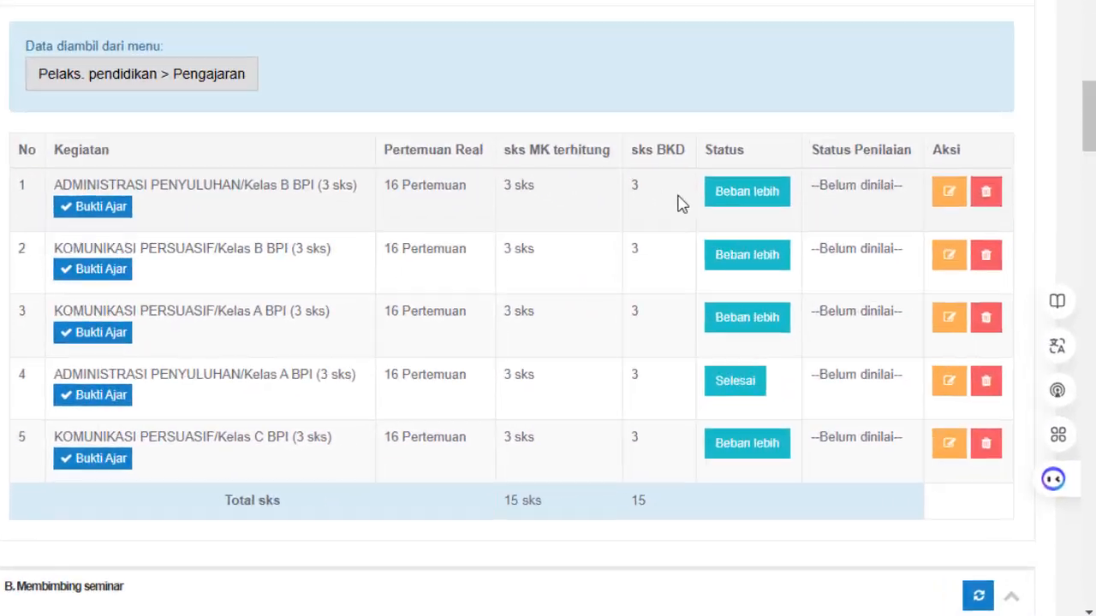
left_click_drag(631, 193, 419, 212)
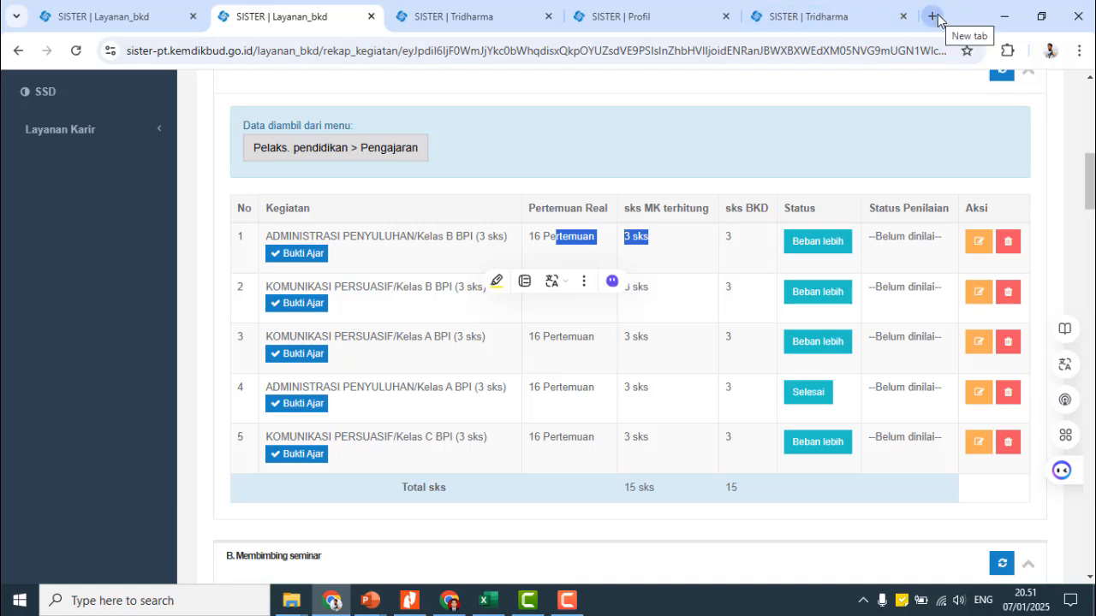
- Search 'lkp' in a new tab and log in to e-LKP UIN Jakarta
left_click(933, 16)
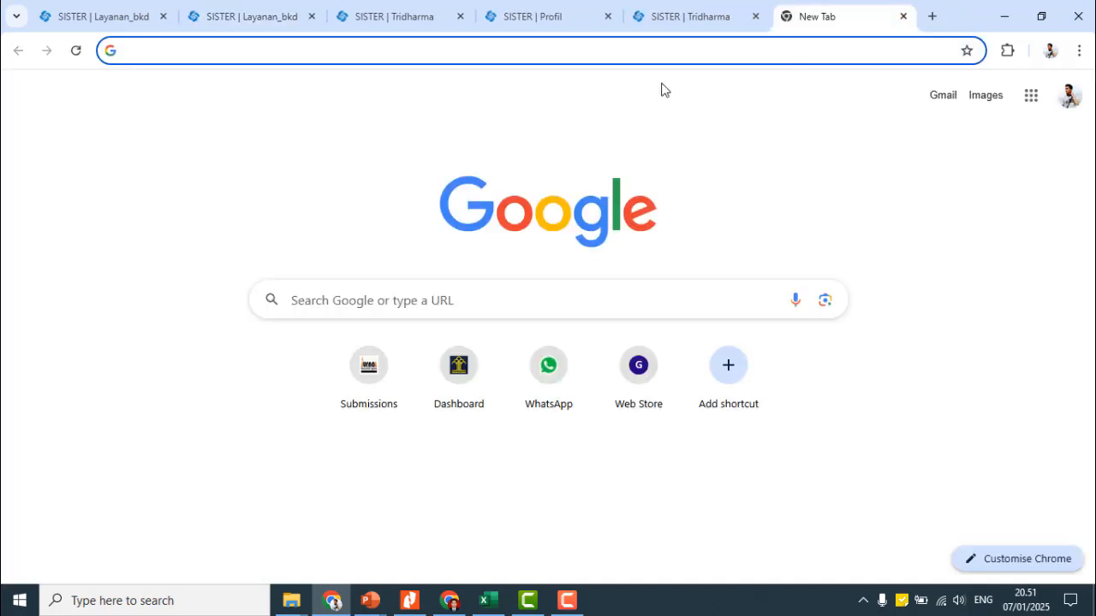
type("lkp uinjkt")
key("Return")
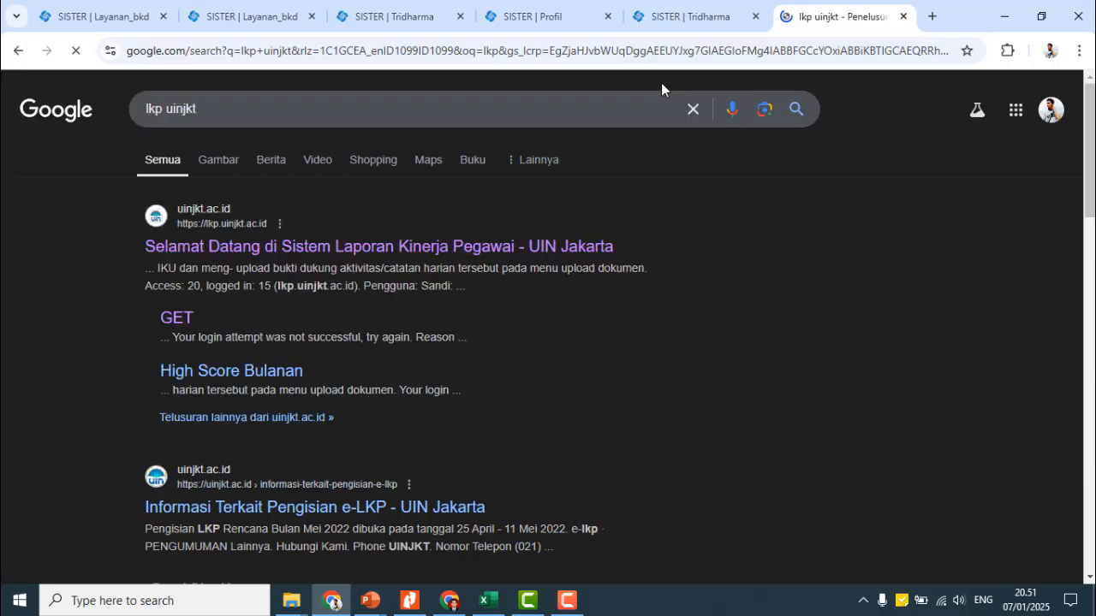
left_click(259, 248)
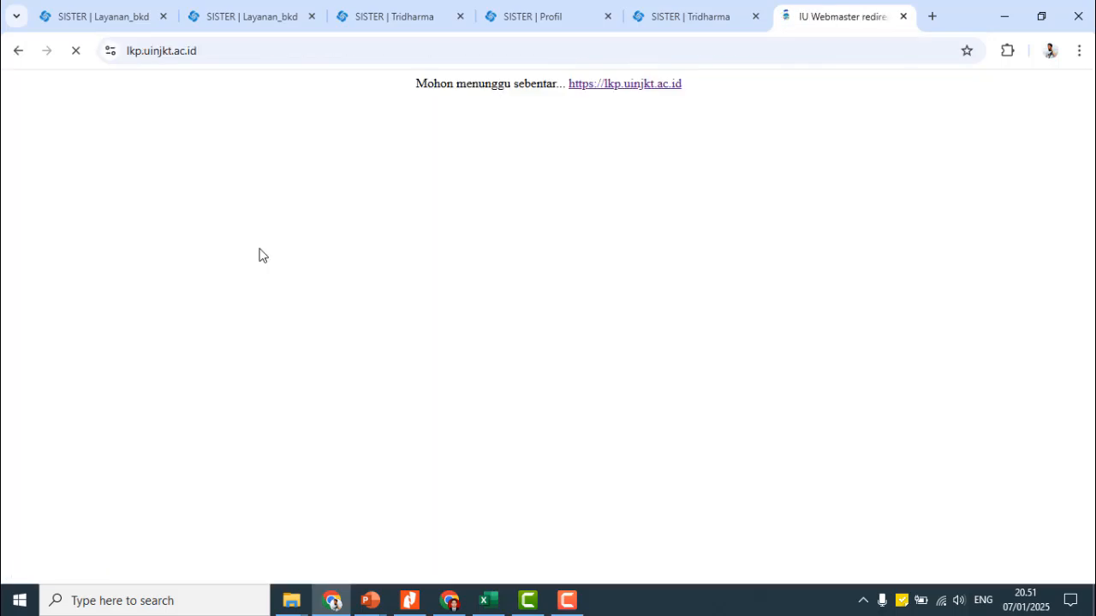
left_click(205, 434)
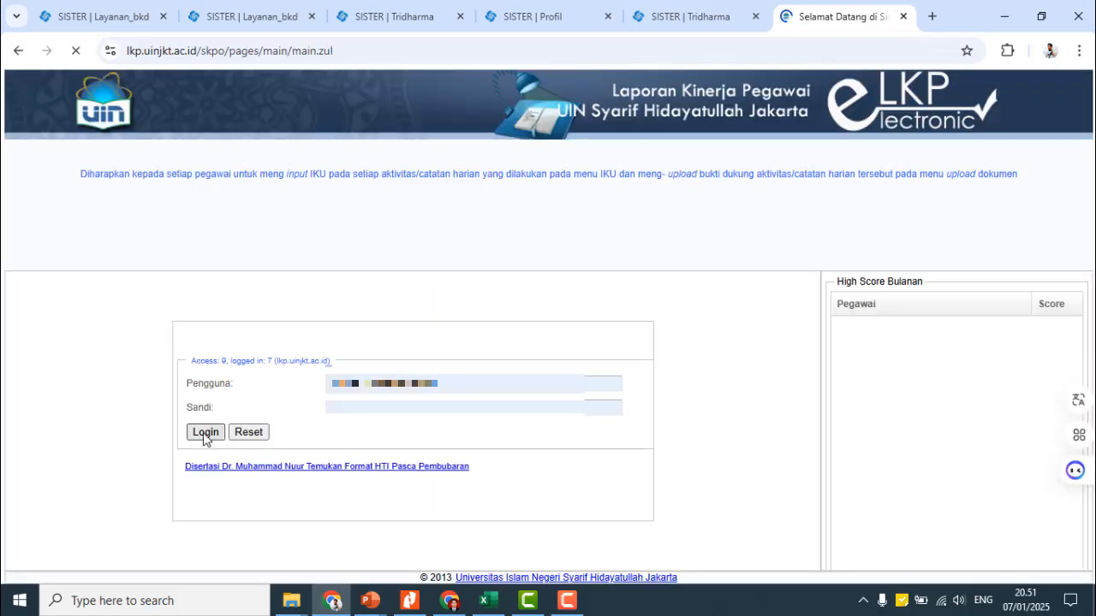
- Go via LKP Online > BKD Remunerasi to the Jul-Des 2024 Aktivitas Semester record (33.49 sks unapproved)
left_click(15, 227)
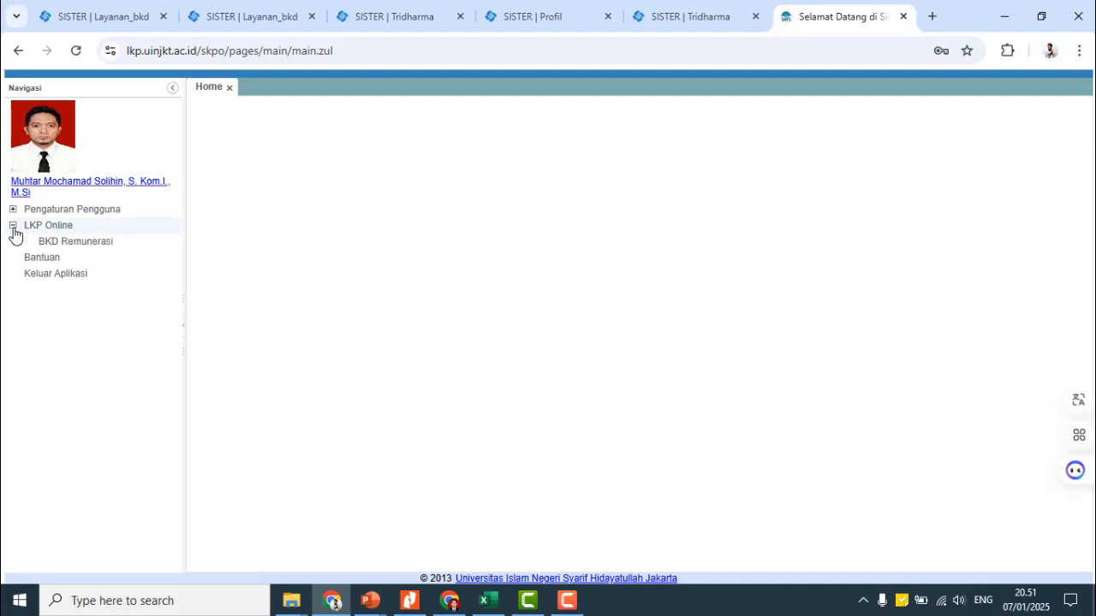
left_click(27, 242)
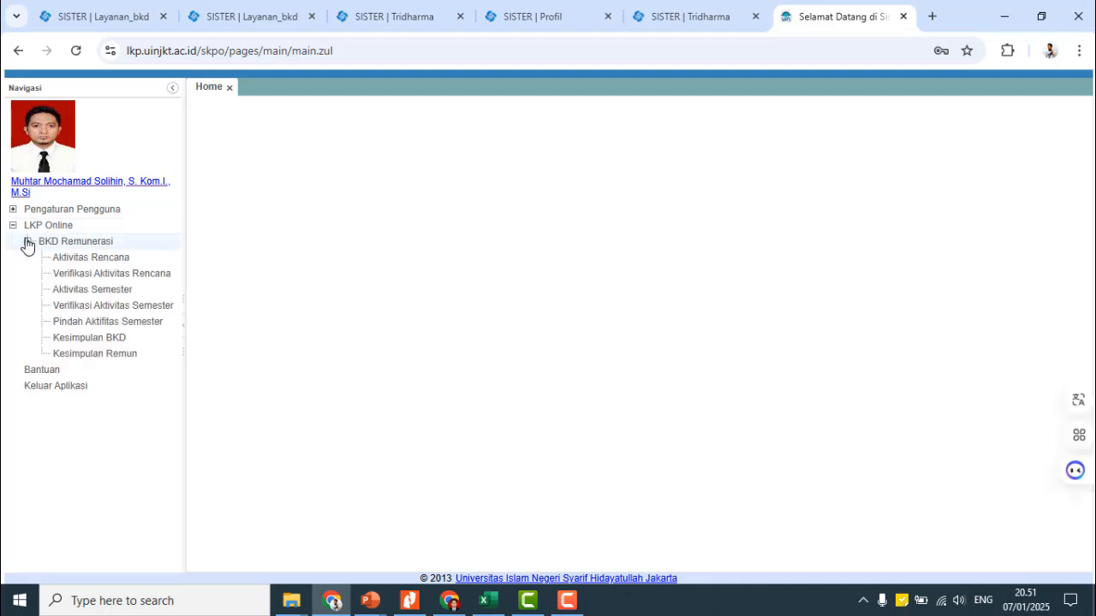
left_click(117, 260)
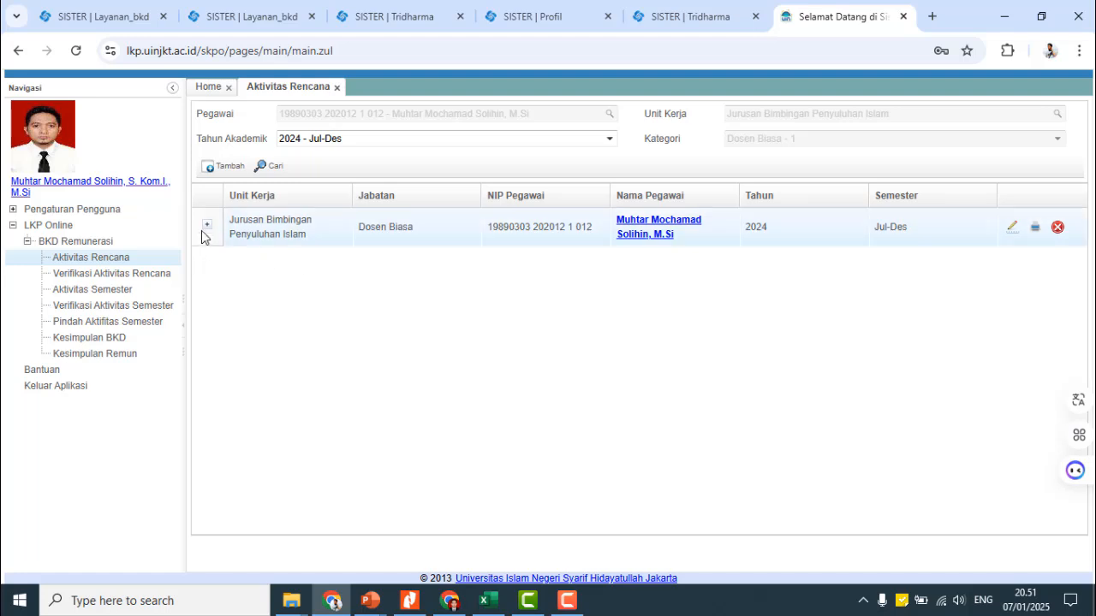
left_click(207, 228)
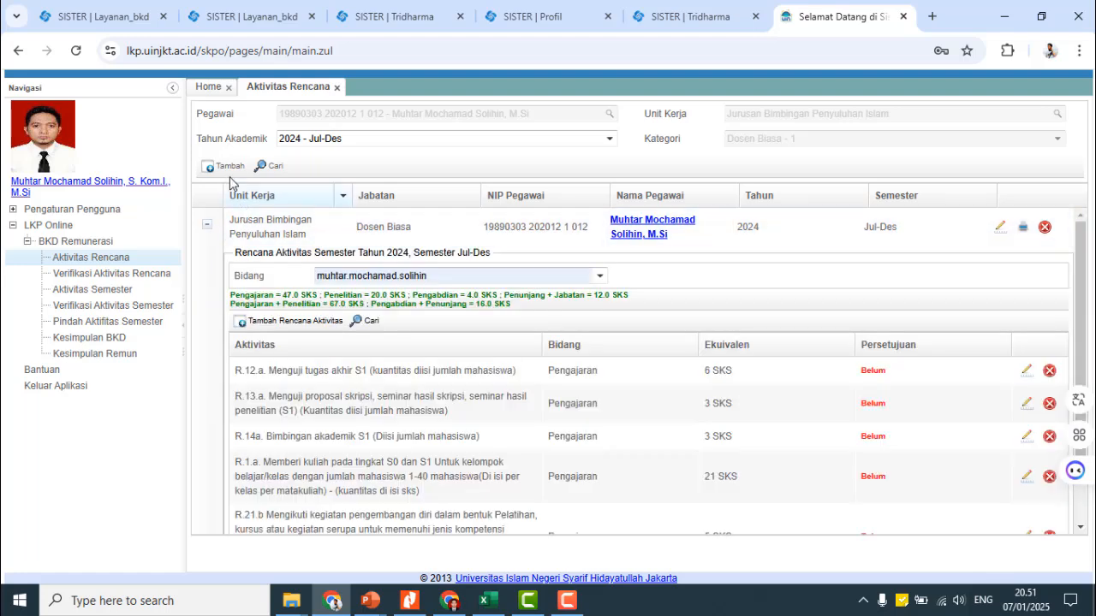
left_click(208, 225)
left_click(109, 292)
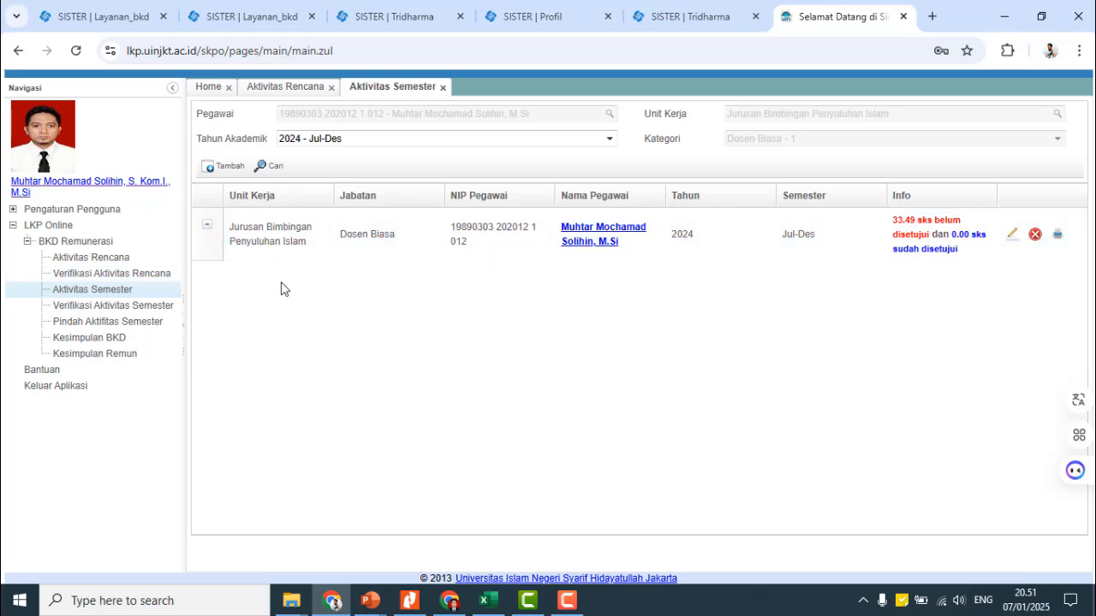
- Expand the Jul-Des 2024 record's Pengajaran activities and mark the first row's R.21.a. code
left_click(219, 235)
scroll(411, 342, "down", 5)
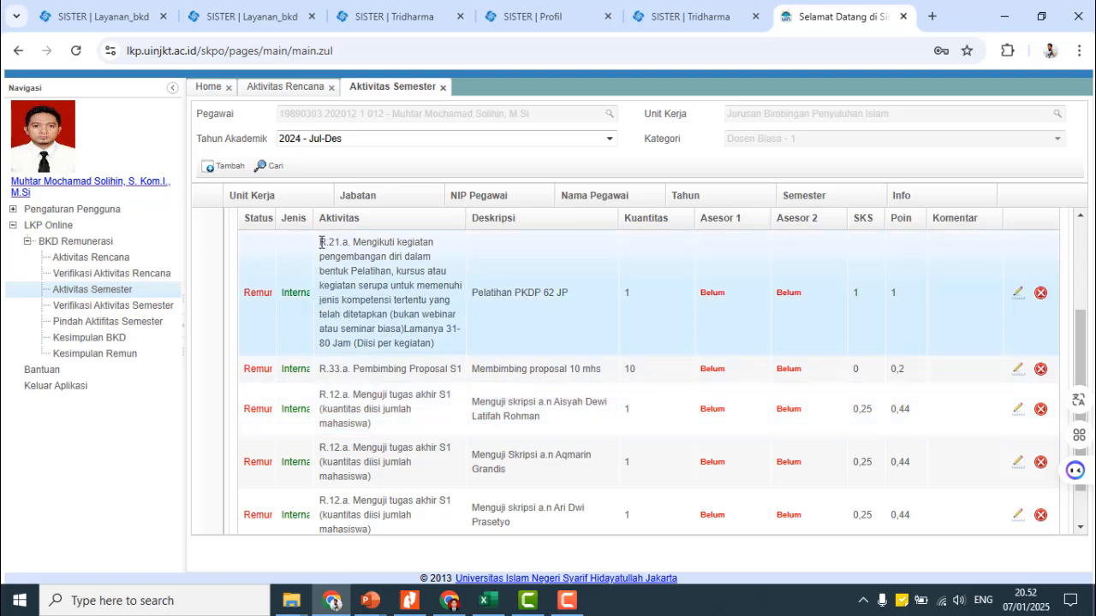
left_click_drag(321, 243, 342, 243)
key("alt+Tab")
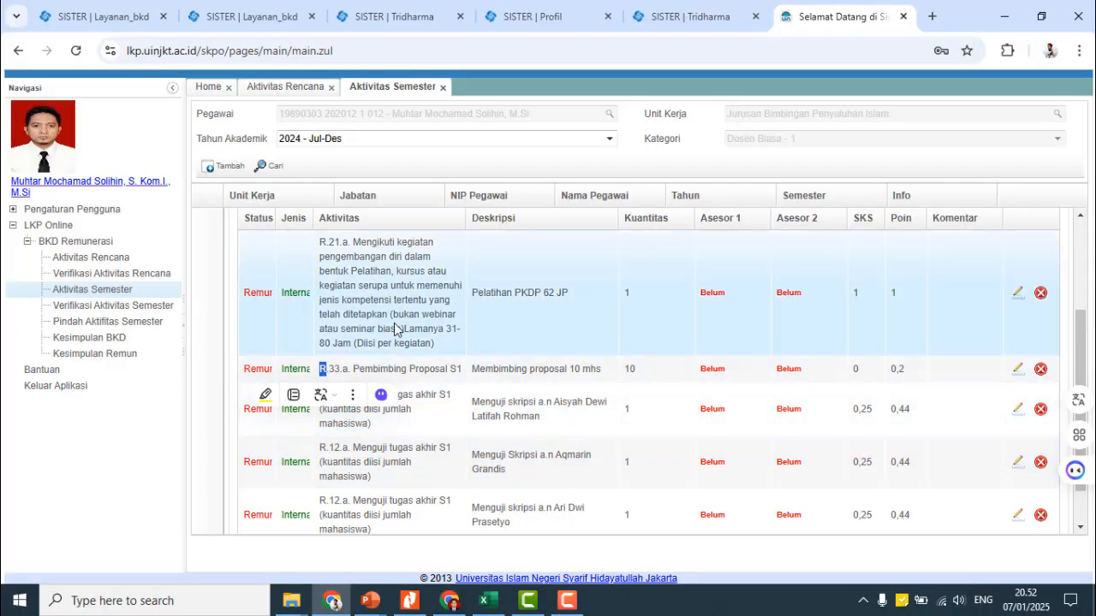
scroll(359, 302, "up", 2)
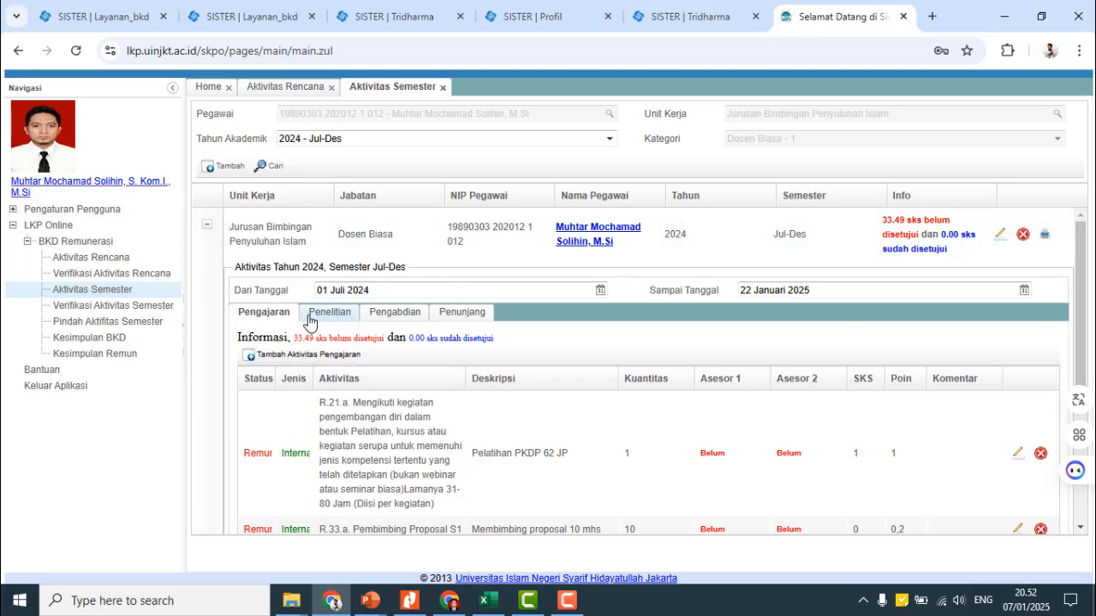
scroll(345, 415, "down", 2)
left_click_drag(320, 326, 362, 327)
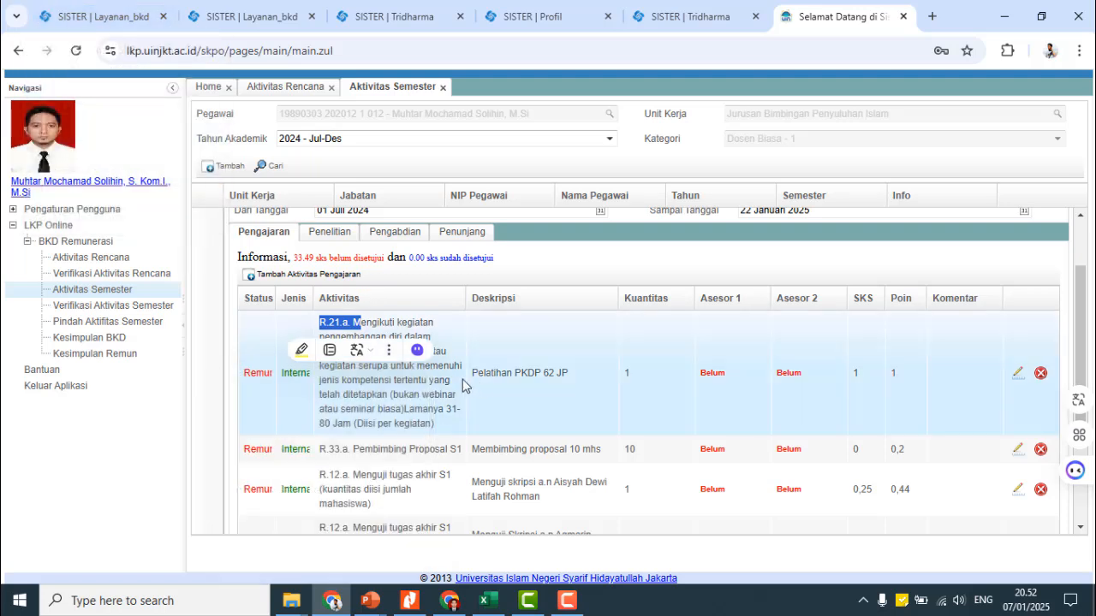
- In SISTER's teaching table, mark the first course's name and class
left_click(109, 16)
left_click(258, 24)
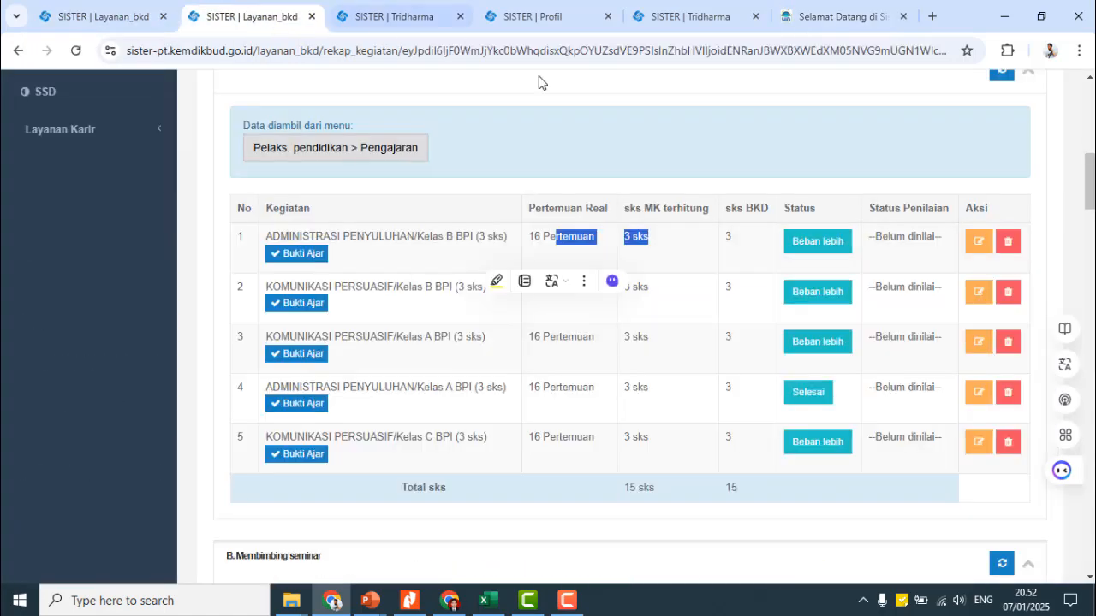
left_click(581, 259)
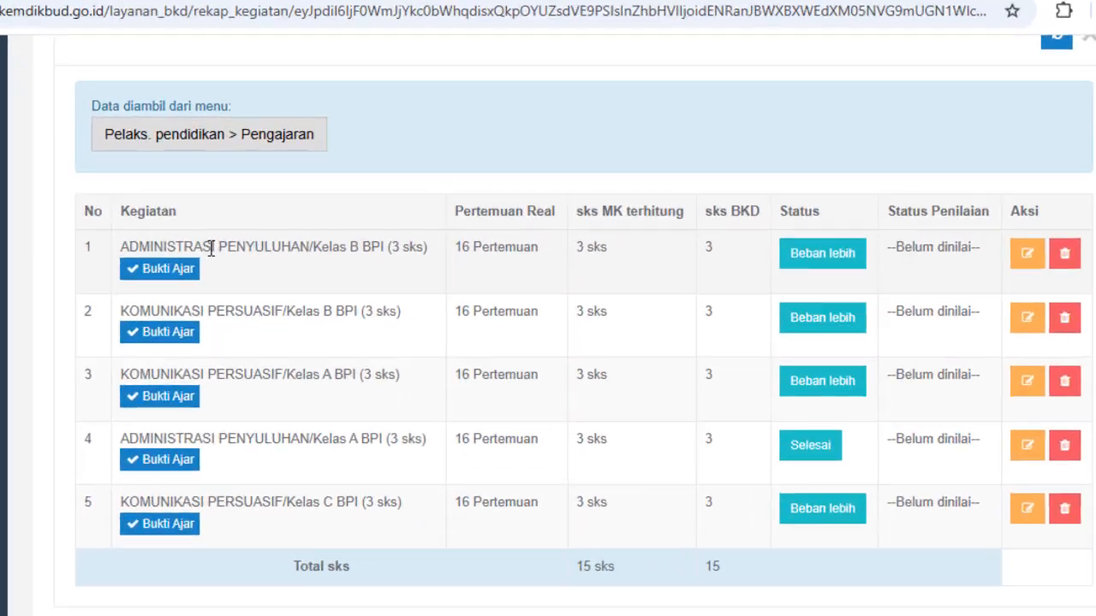
left_click_drag(339, 238, 472, 239)
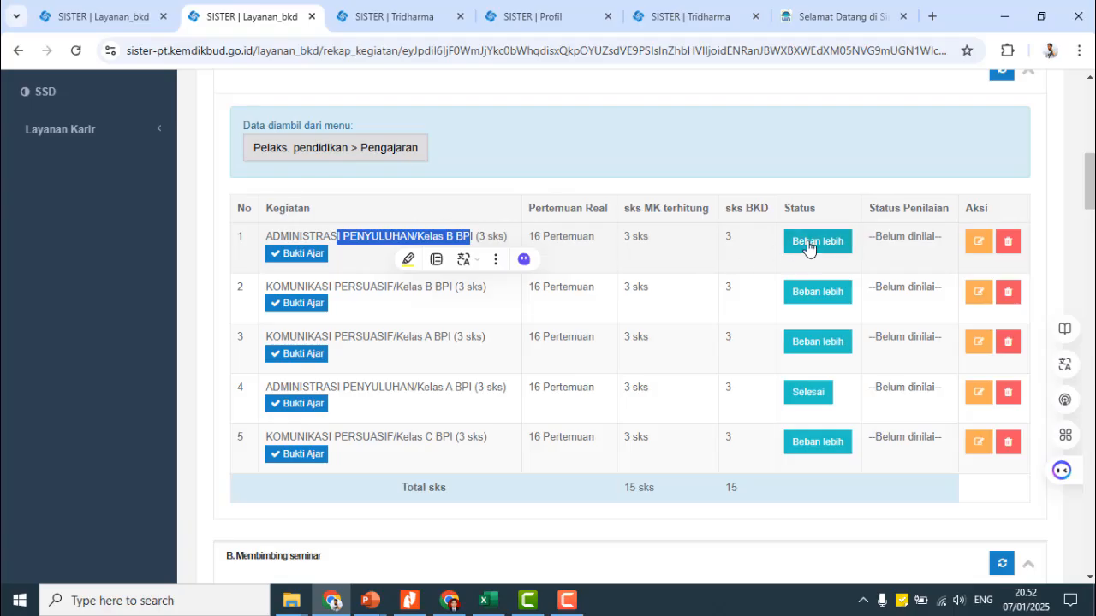
left_click(820, 17)
mouse_move(419, 335)
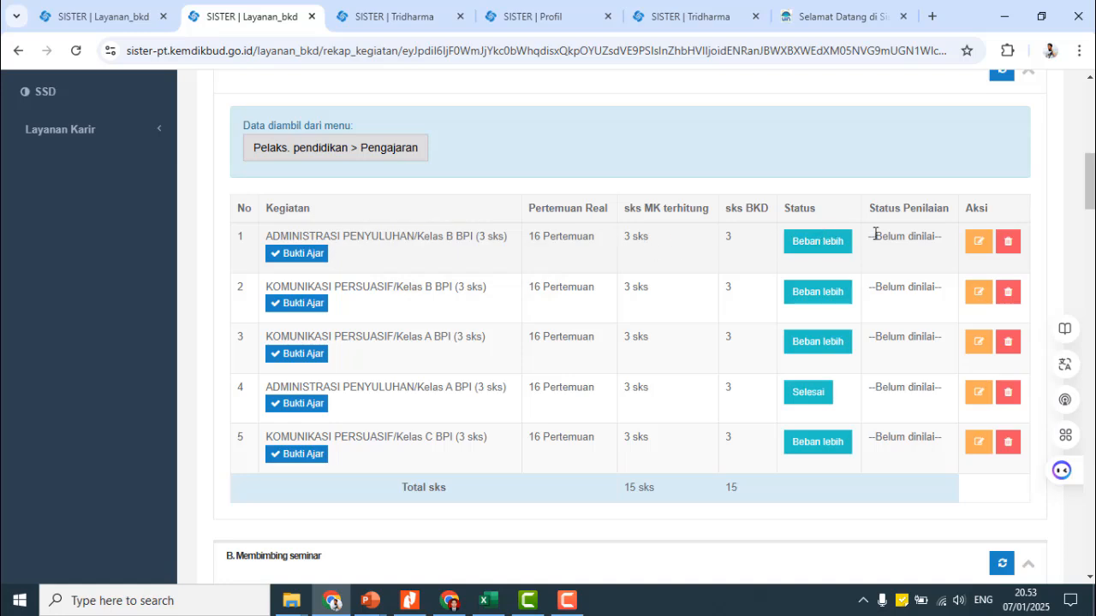
- Mark the first course row through its sks BKD value, then return to e-LKP
left_click_drag(396, 236, 540, 238)
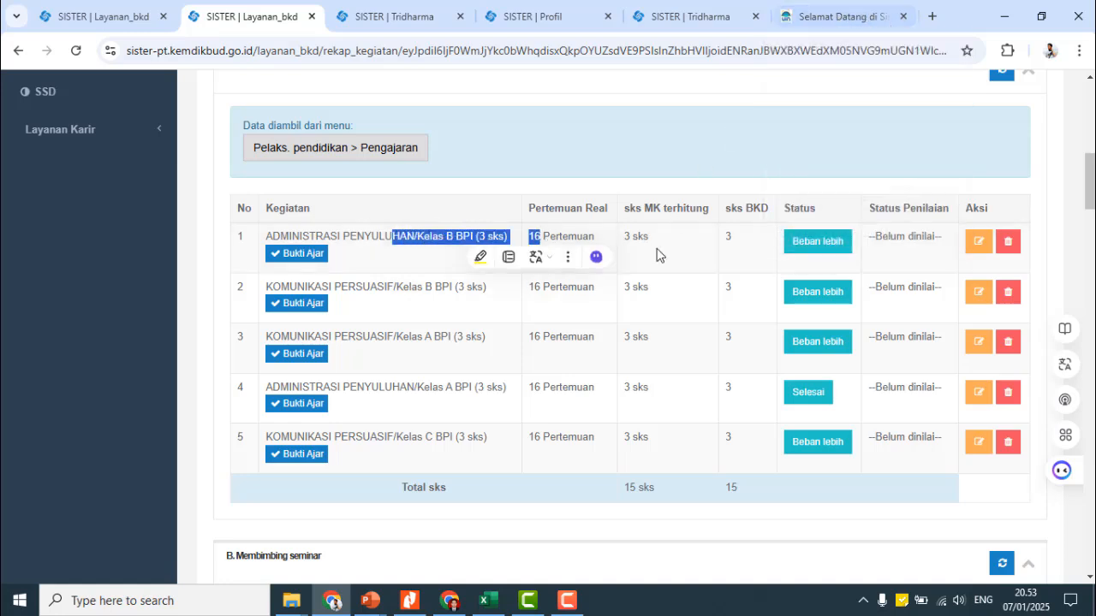
scroll(488, 321, "up", 1)
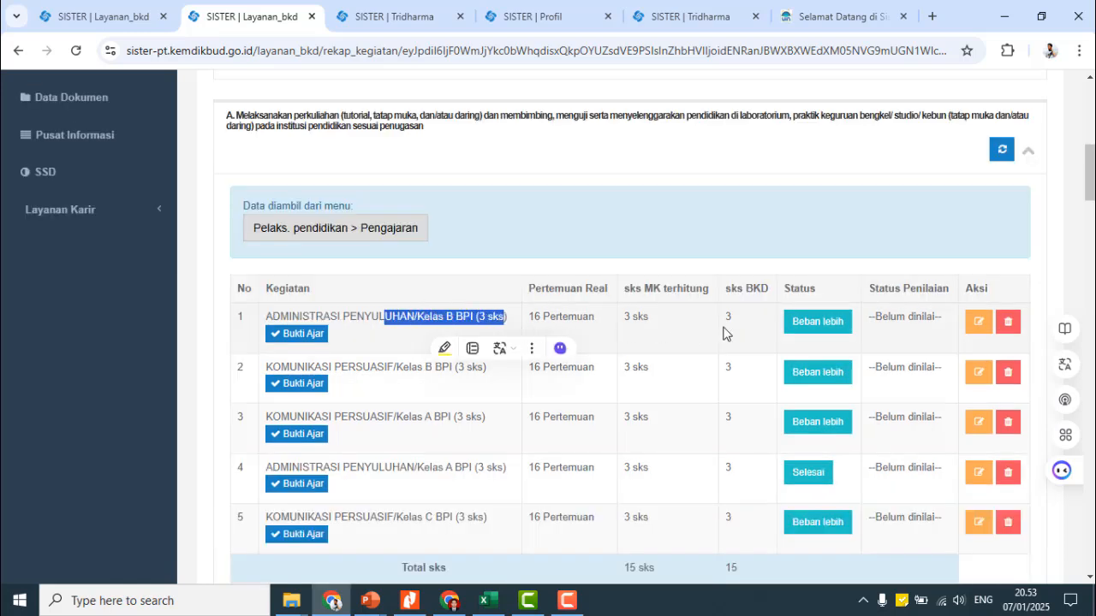
left_click(365, 317)
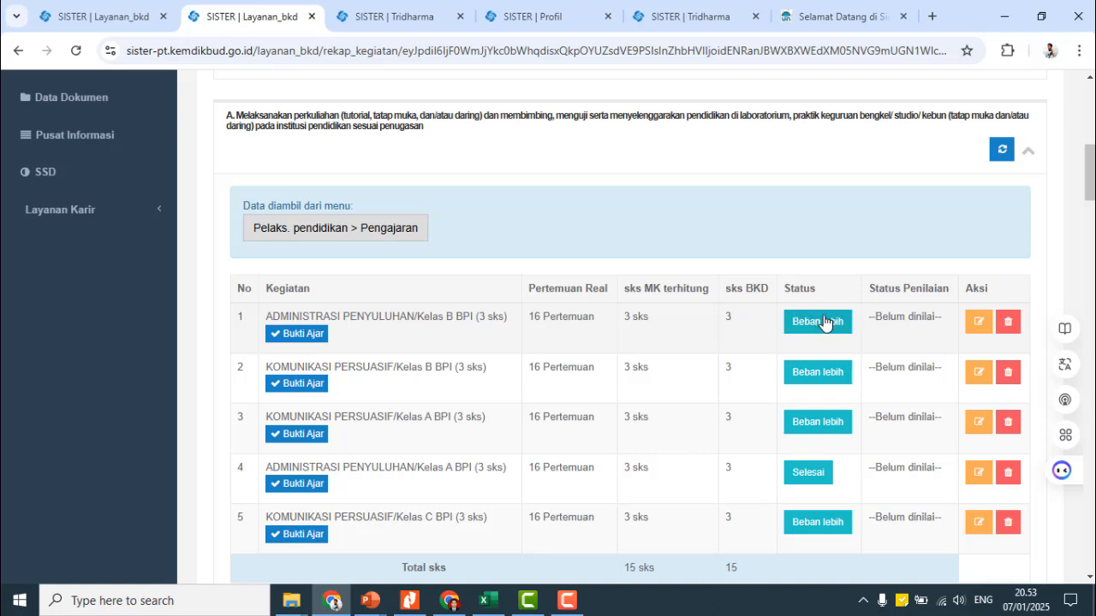
left_click_drag(370, 316, 748, 324)
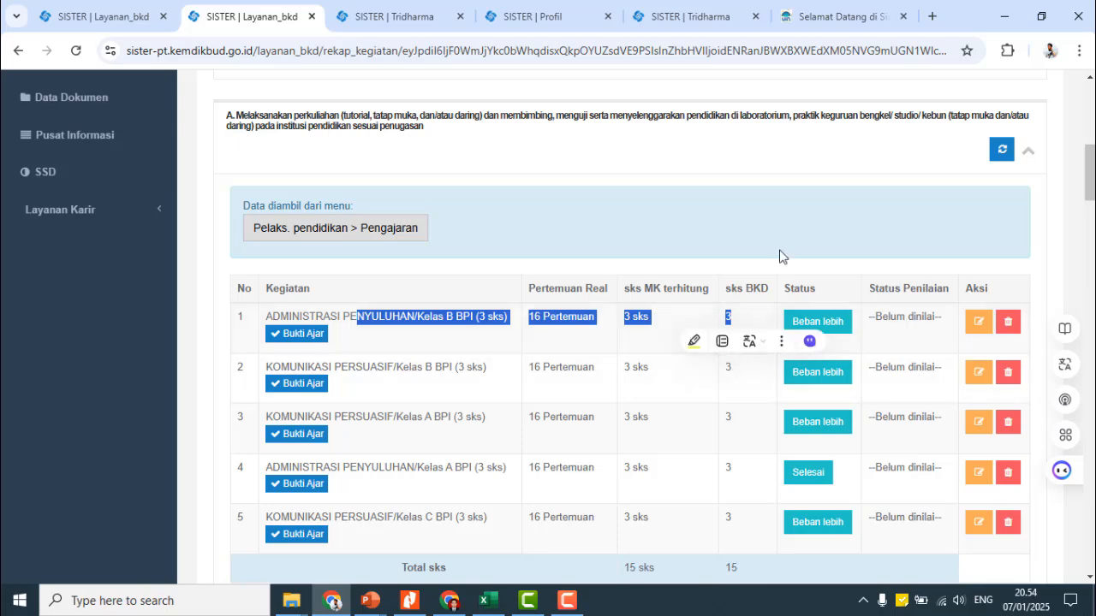
left_click(821, 16)
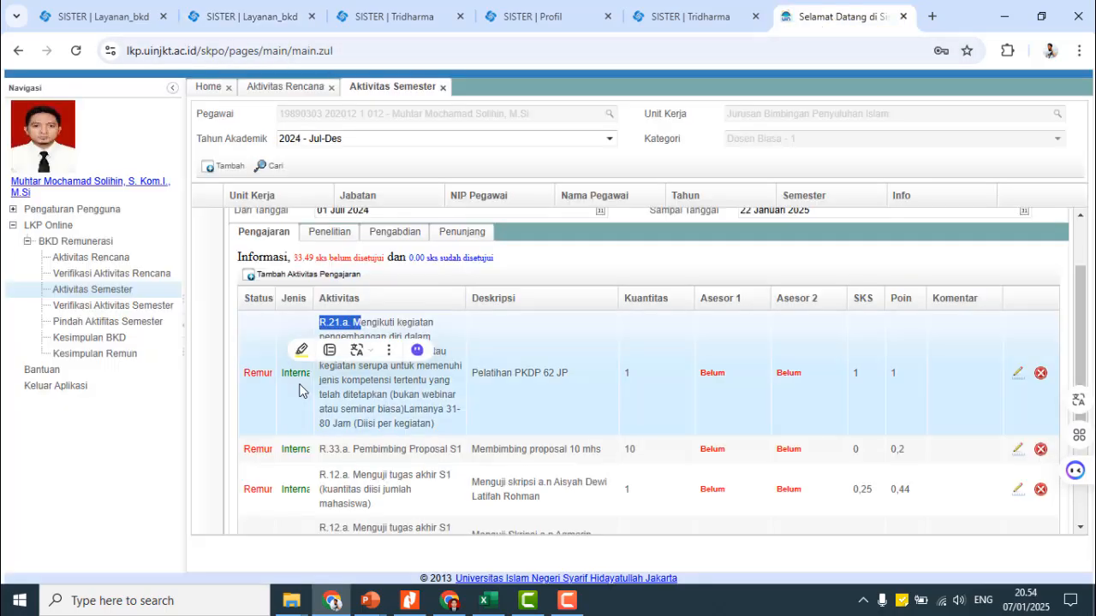
left_click(343, 363)
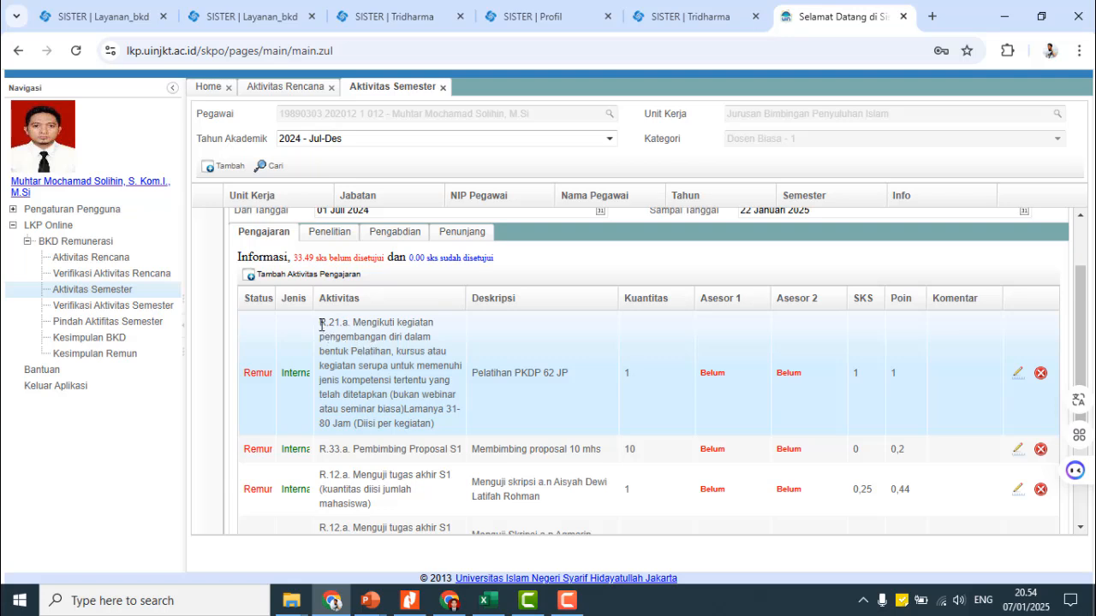
left_click_drag(321, 325, 428, 322)
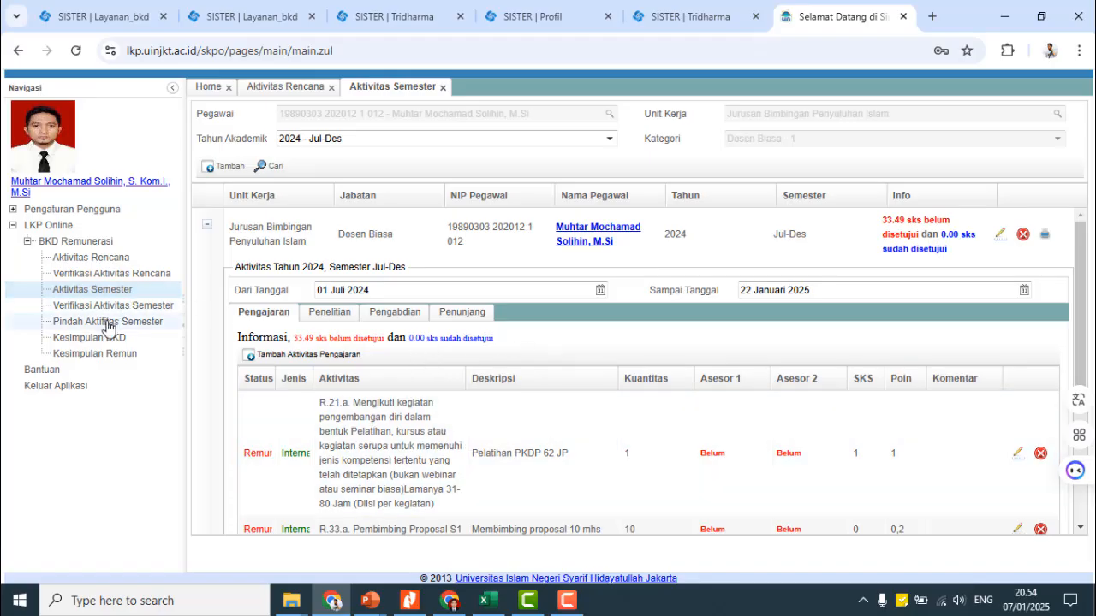
- Move Pelatihan PKDP 62 JP into Aktivitas BKD for 2024 Jul-Des, giving Pengajaran 1.0 SKS
left_click(107, 323)
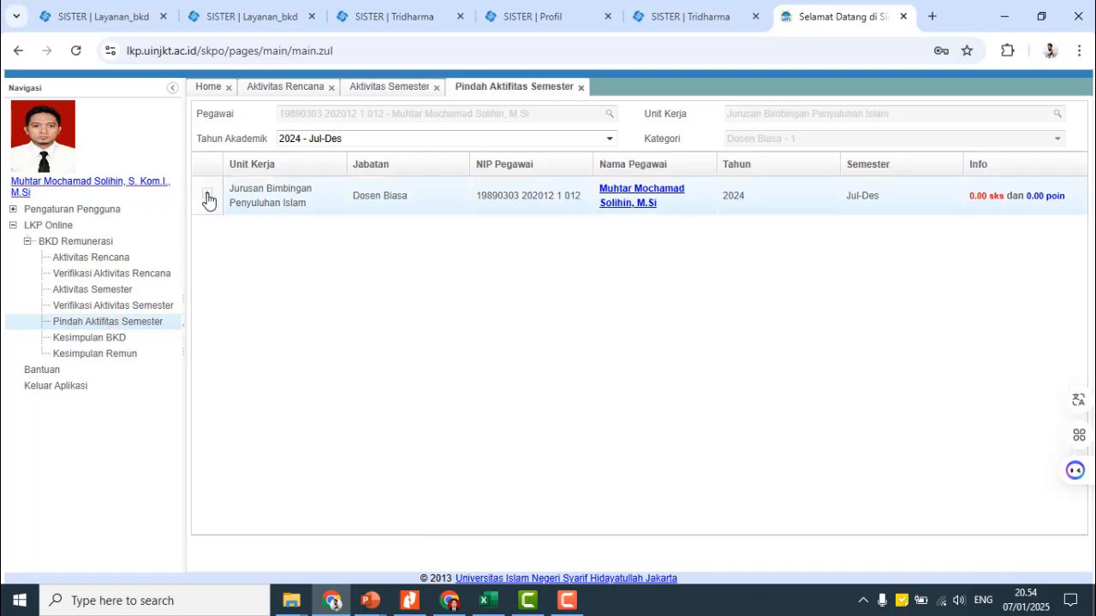
left_click(208, 199)
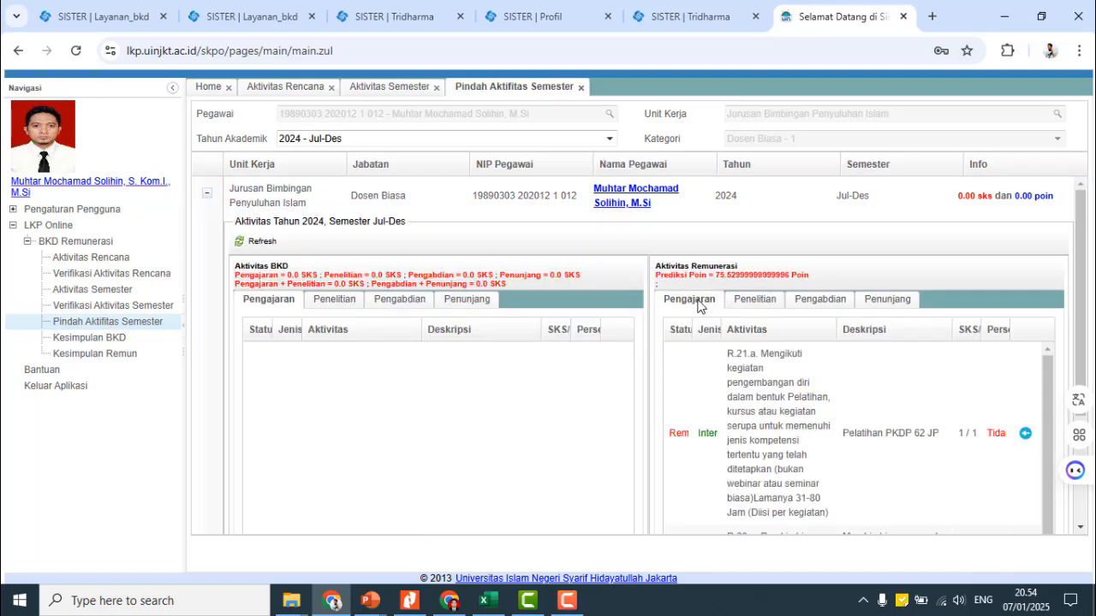
left_click(1026, 435)
left_click(514, 235)
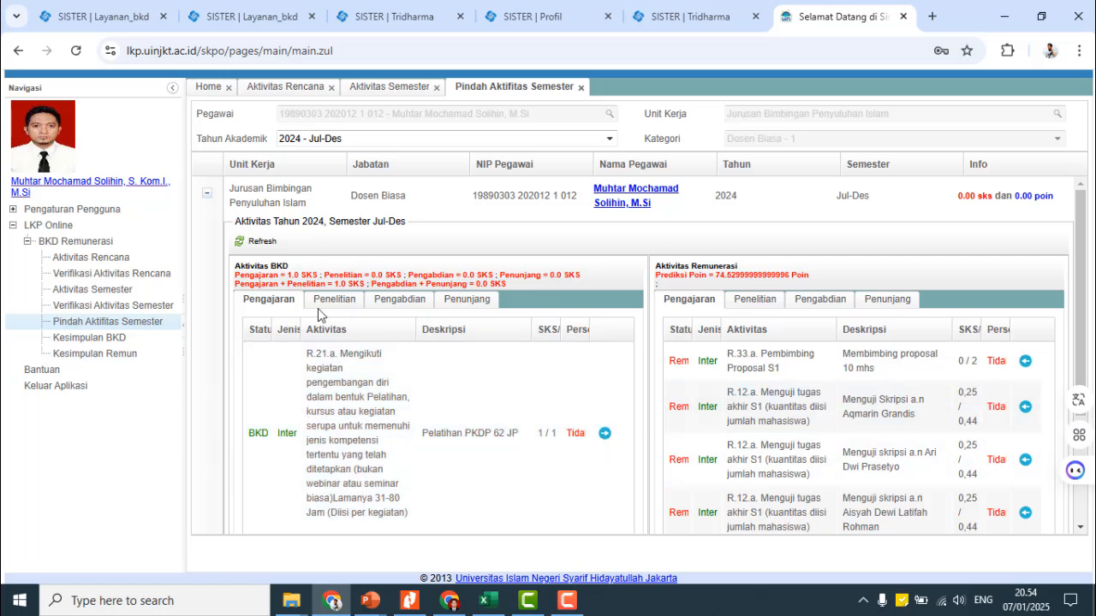
- Review the Kesimpulan BKD figures, rows A to G, for 2024 Jul-Des
left_click(108, 339)
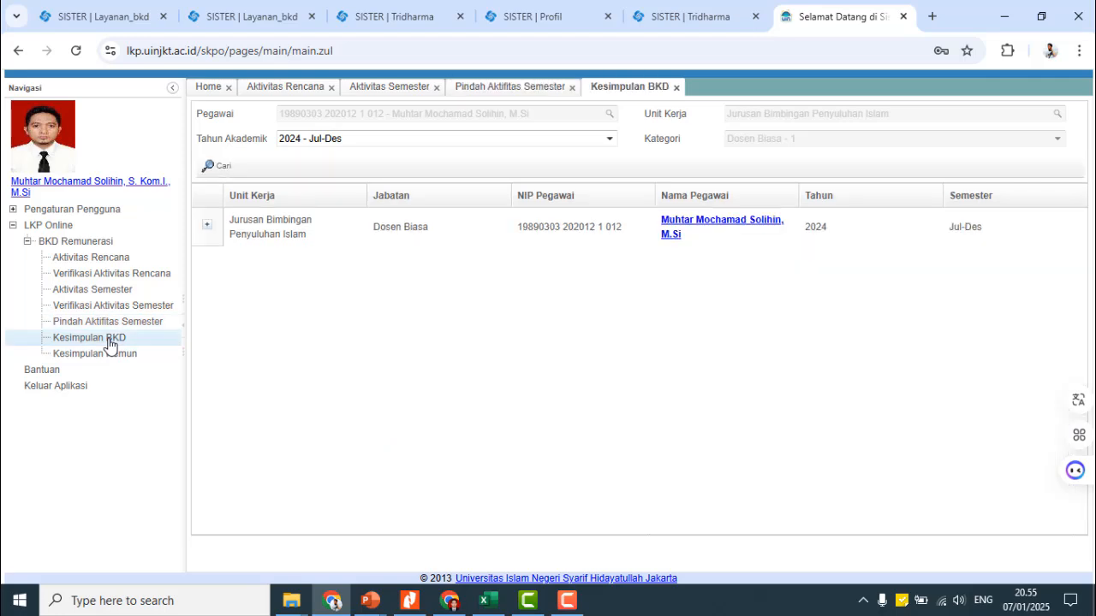
left_click(207, 228)
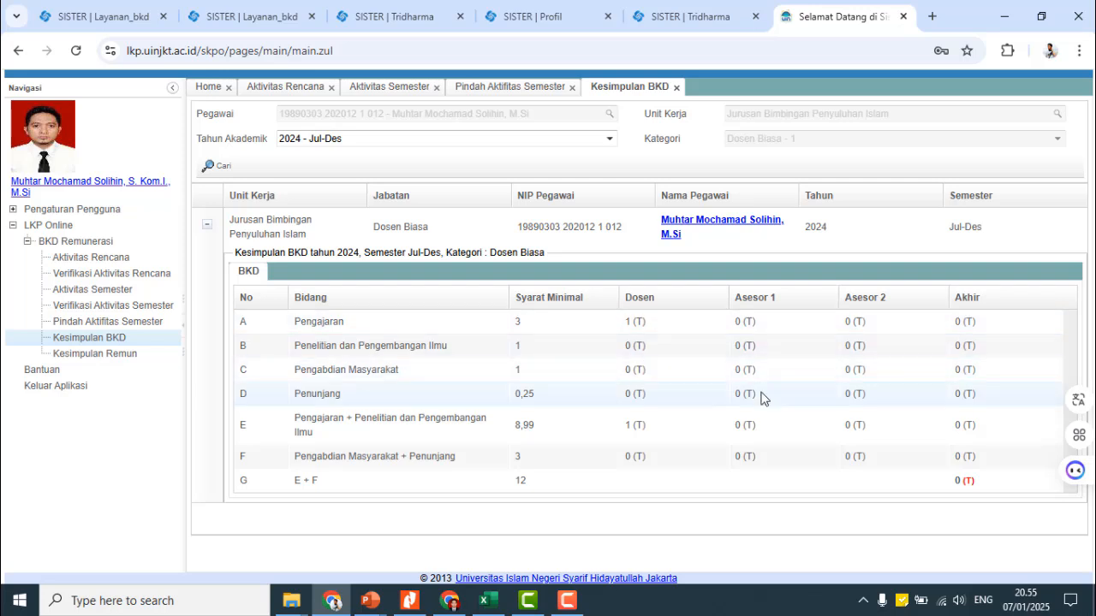
left_click_drag(552, 323, 960, 481)
left_click(308, 354)
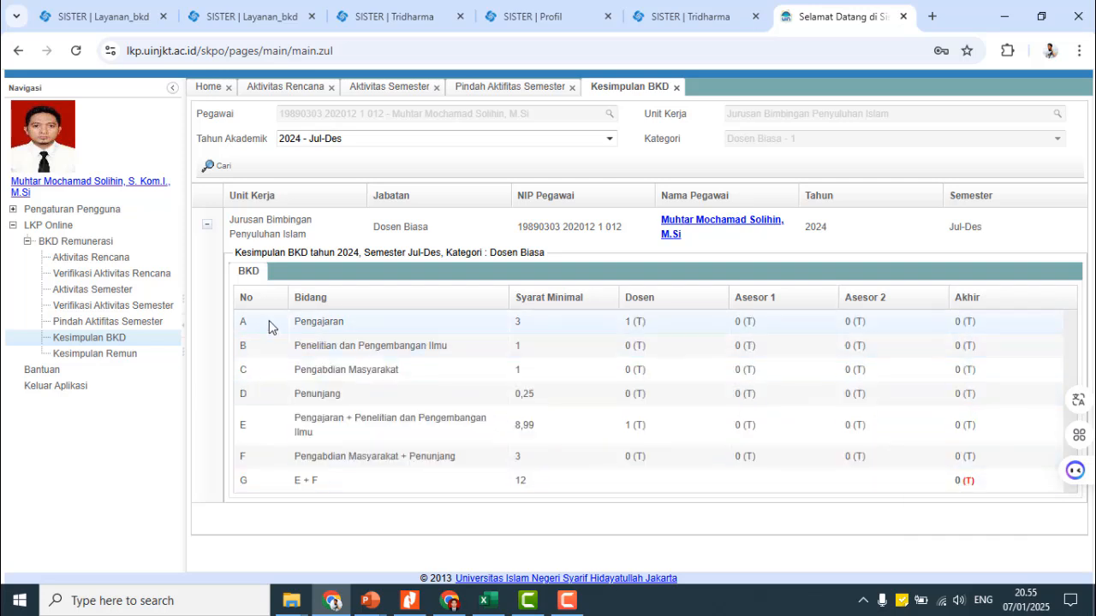
- Move Pelatihan PKDP 62 JP back to Aktivitas Remunerasi (75.53 poin) and return to SISTER
left_click(146, 324)
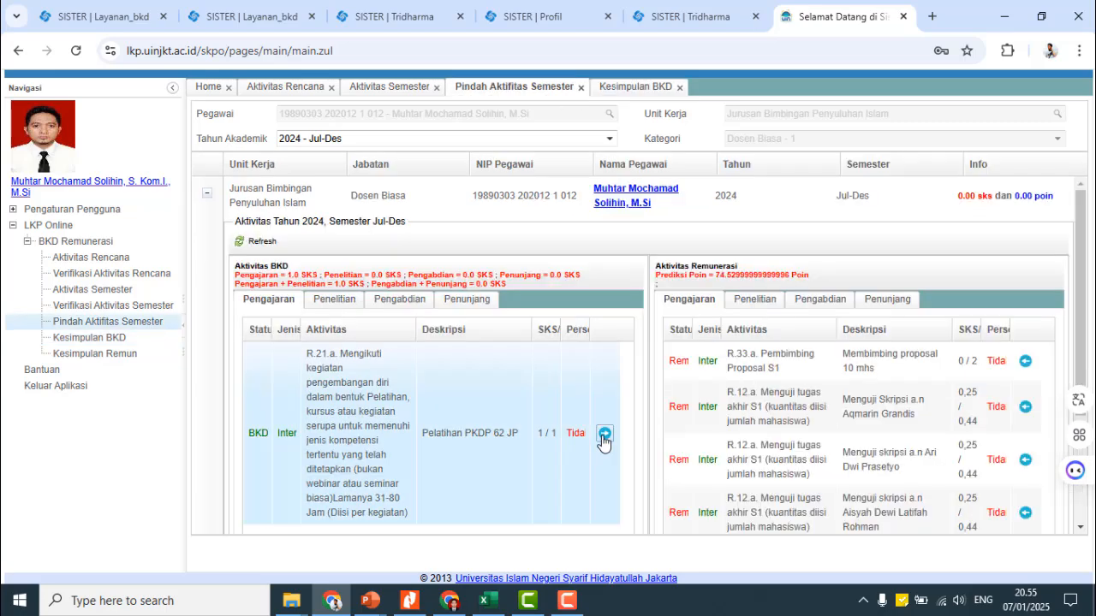
left_click(604, 435)
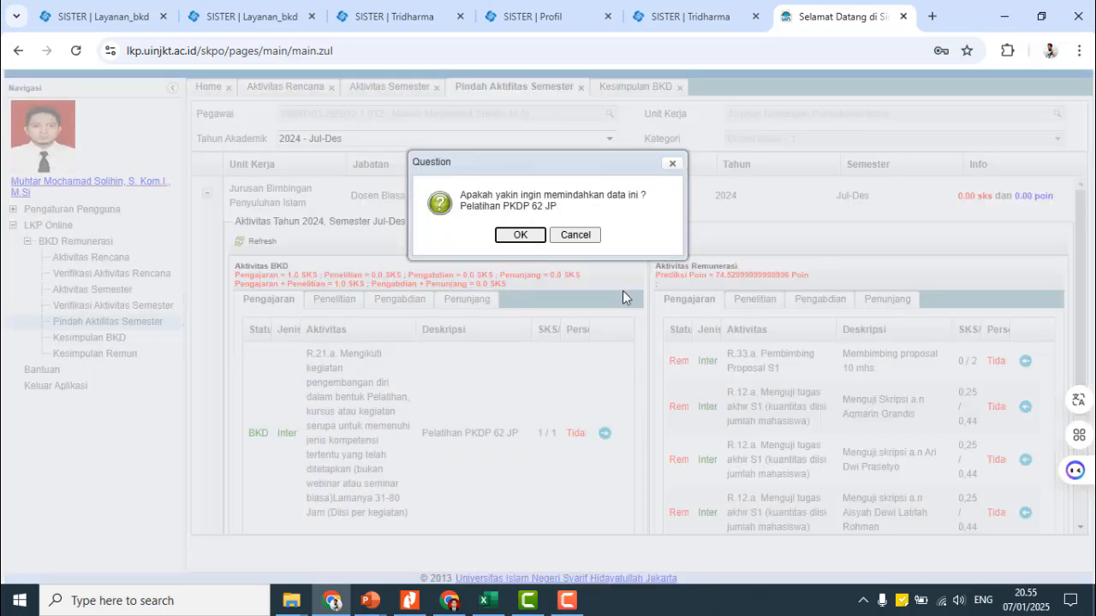
left_click(516, 236)
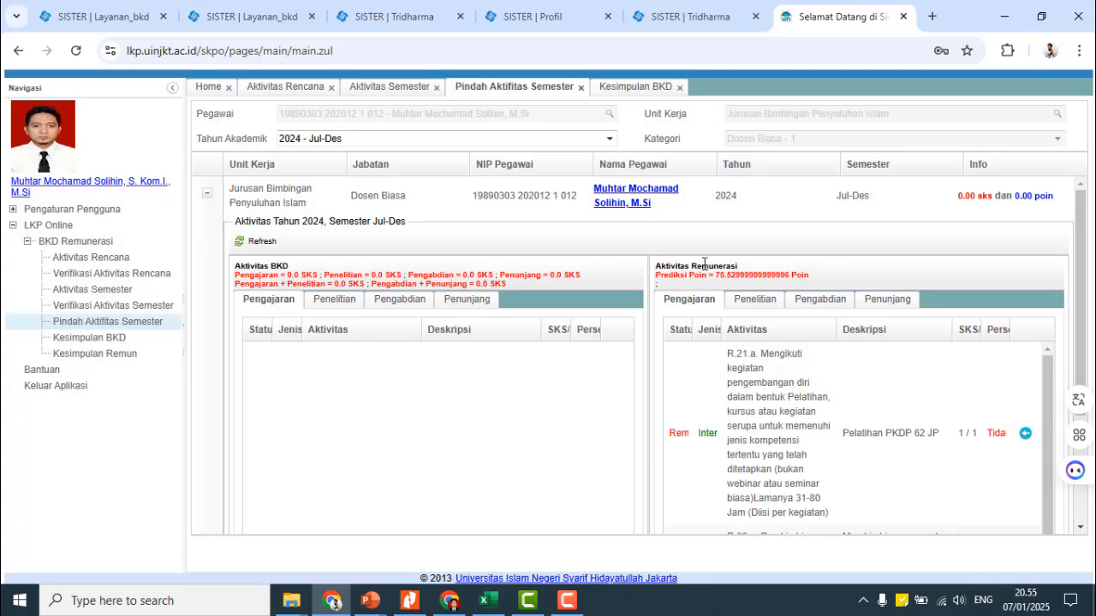
left_click_drag(659, 265, 763, 268)
key("ctrl+2")
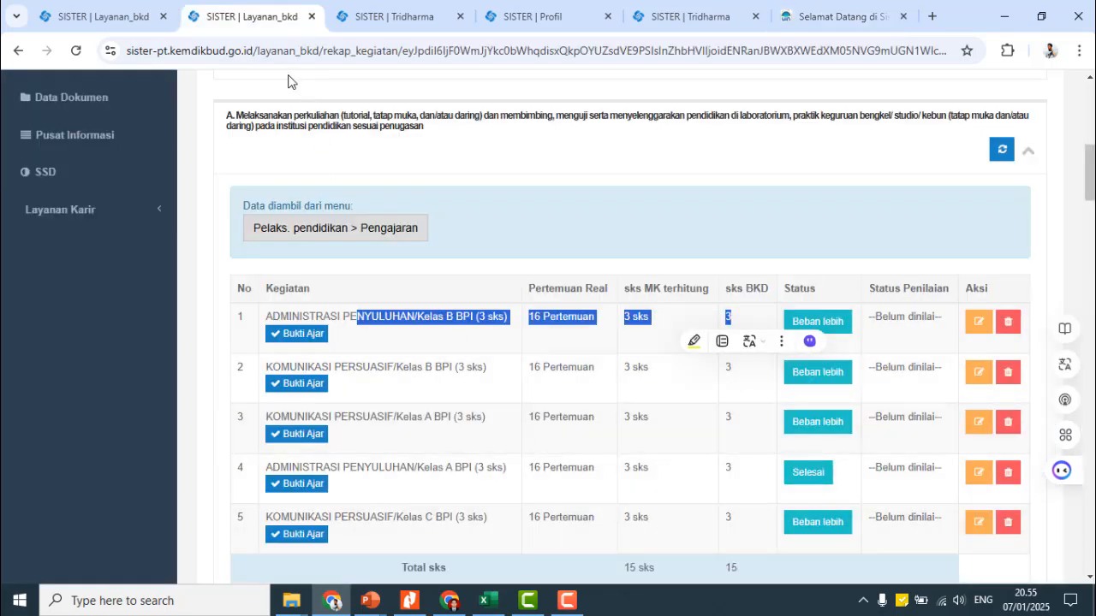
- Scroll the report to section F: one national copyright work, Berlanjut, beban tugas 10
left_click(586, 228)
scroll(574, 337, "down", 15)
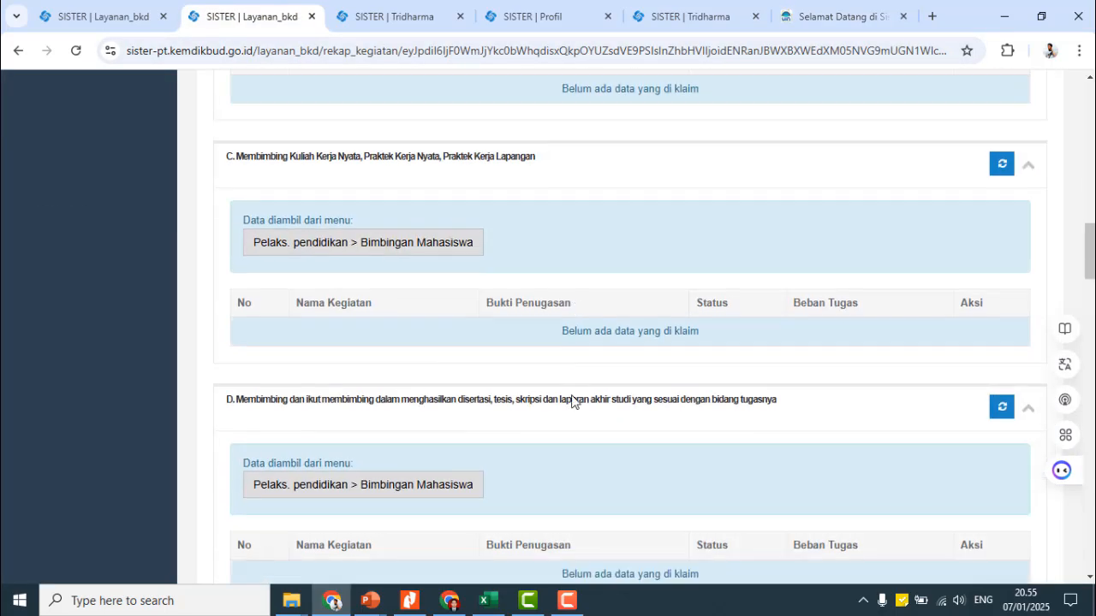
scroll(581, 402, "down", 20)
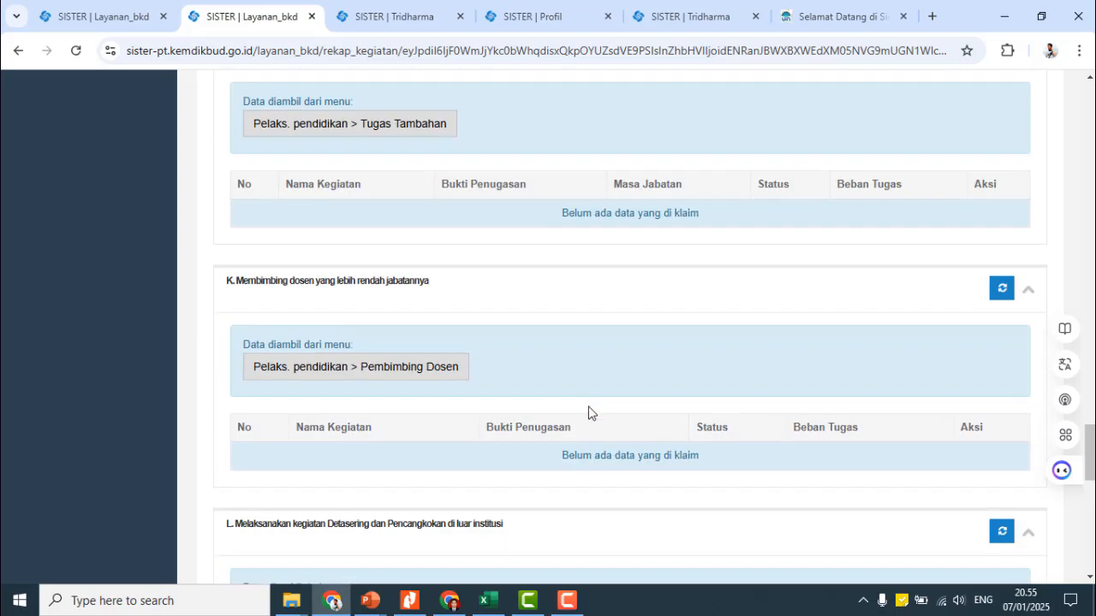
scroll(589, 405, "up", 20)
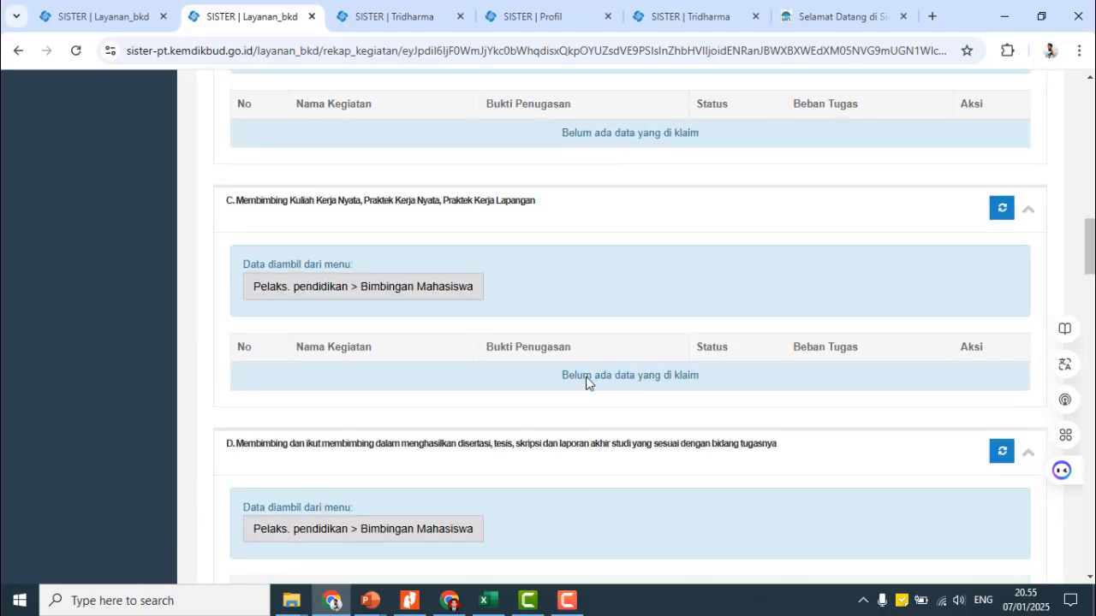
scroll(575, 376, "up", 8)
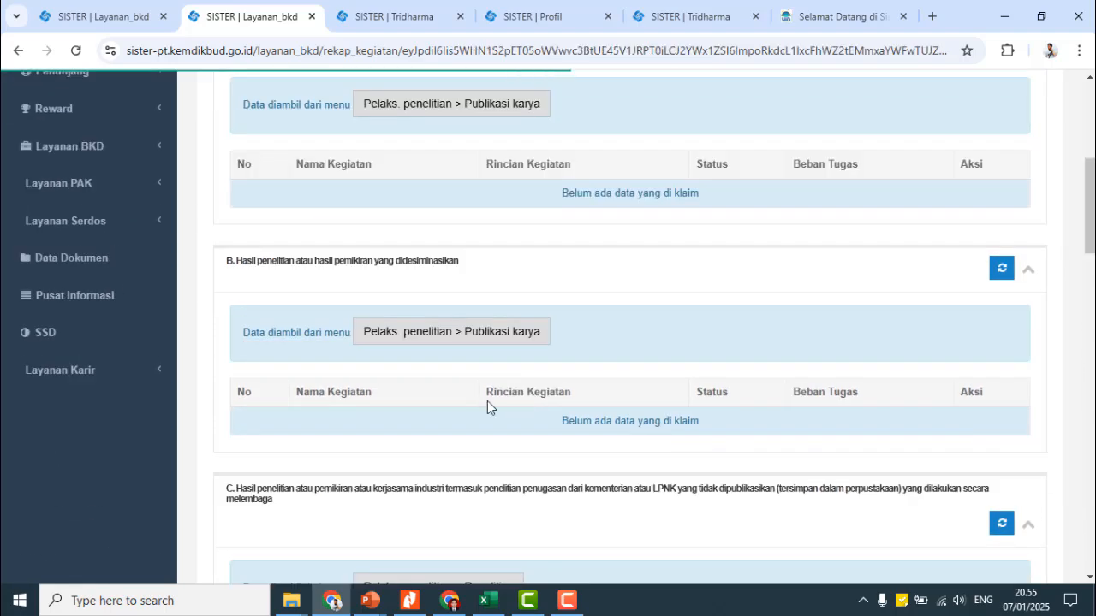
scroll(320, 284, "up", 2)
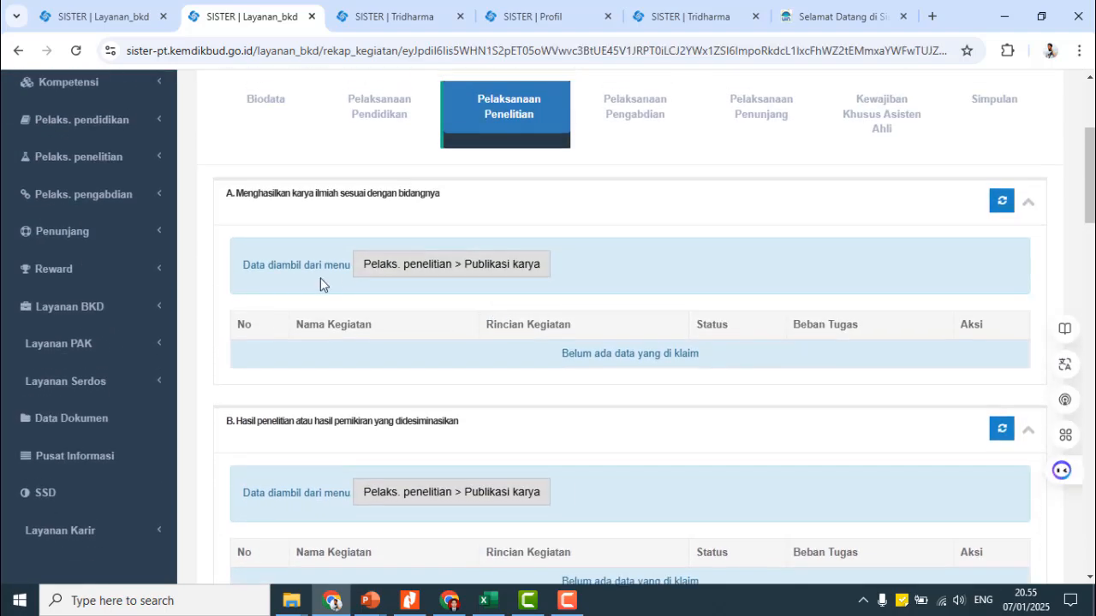
scroll(506, 269, "down", 9)
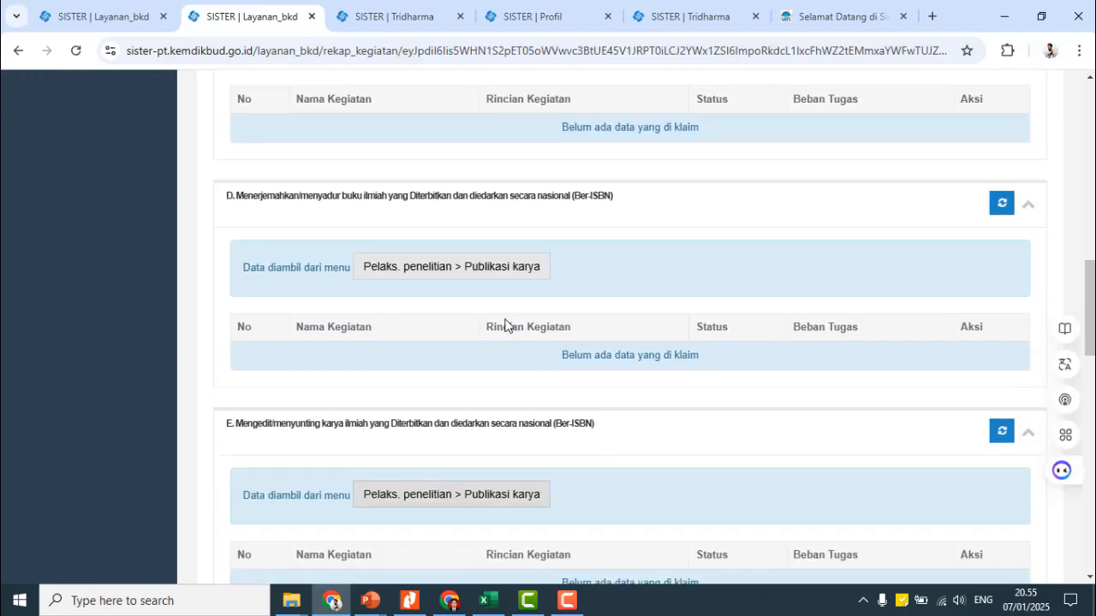
scroll(506, 329, "down", 5)
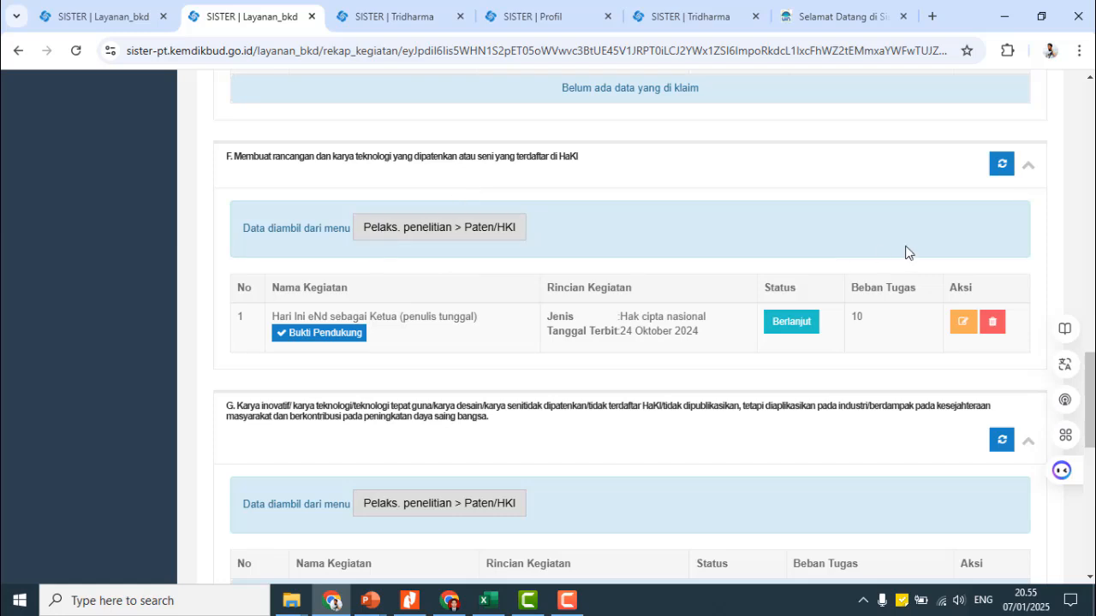
- Open a blank Form Tambah Paten from the Paten records and browse its HKI categories
left_click(421, 233)
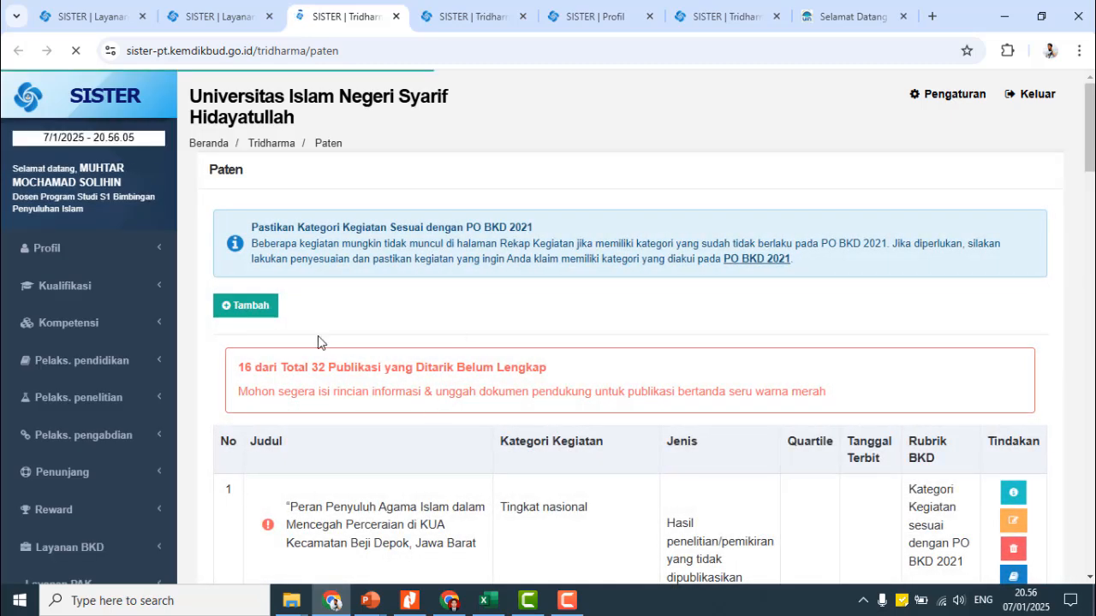
left_click(256, 310)
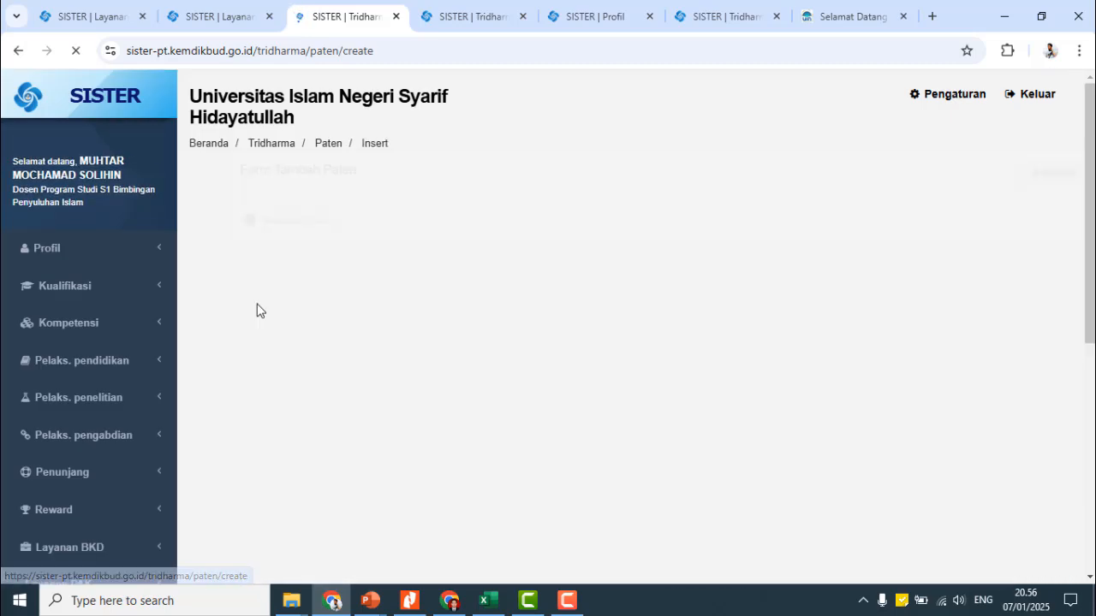
left_click(457, 233)
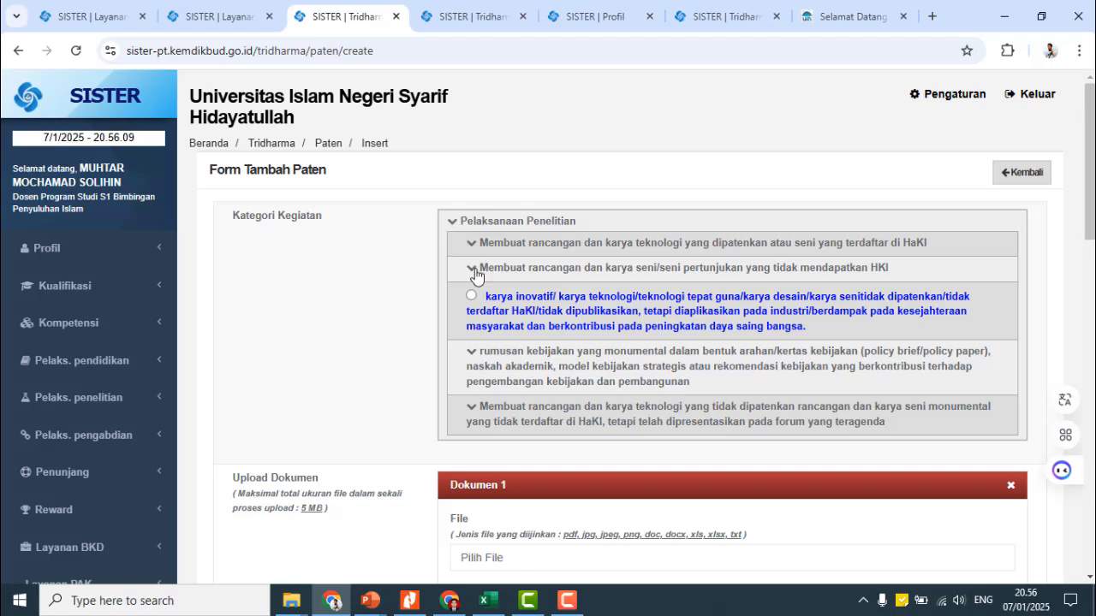
left_click(471, 247)
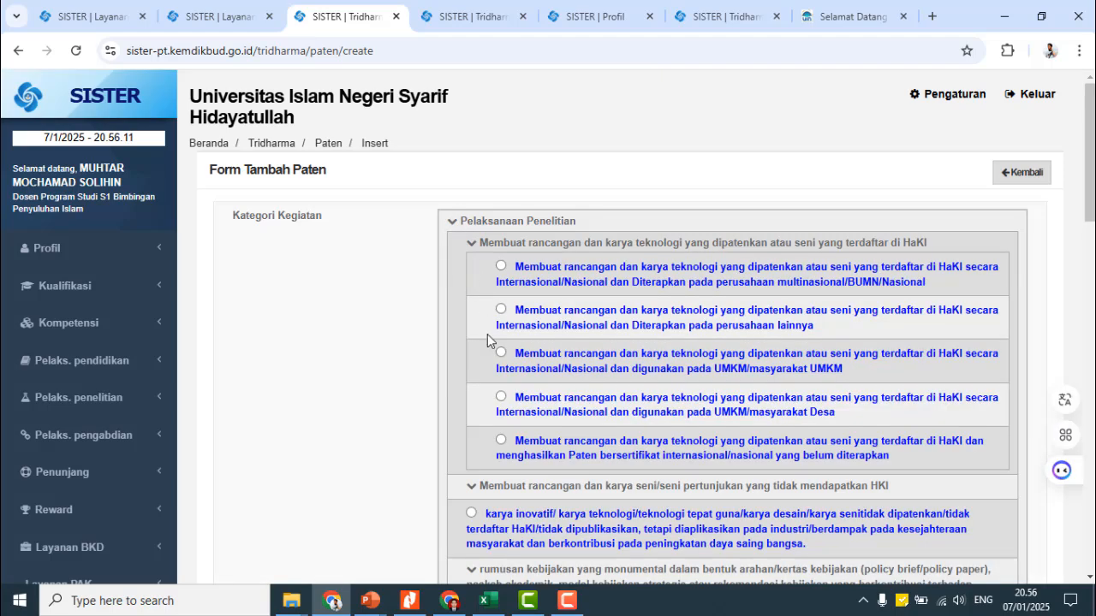
scroll(481, 402, "down", 3)
left_click(476, 413)
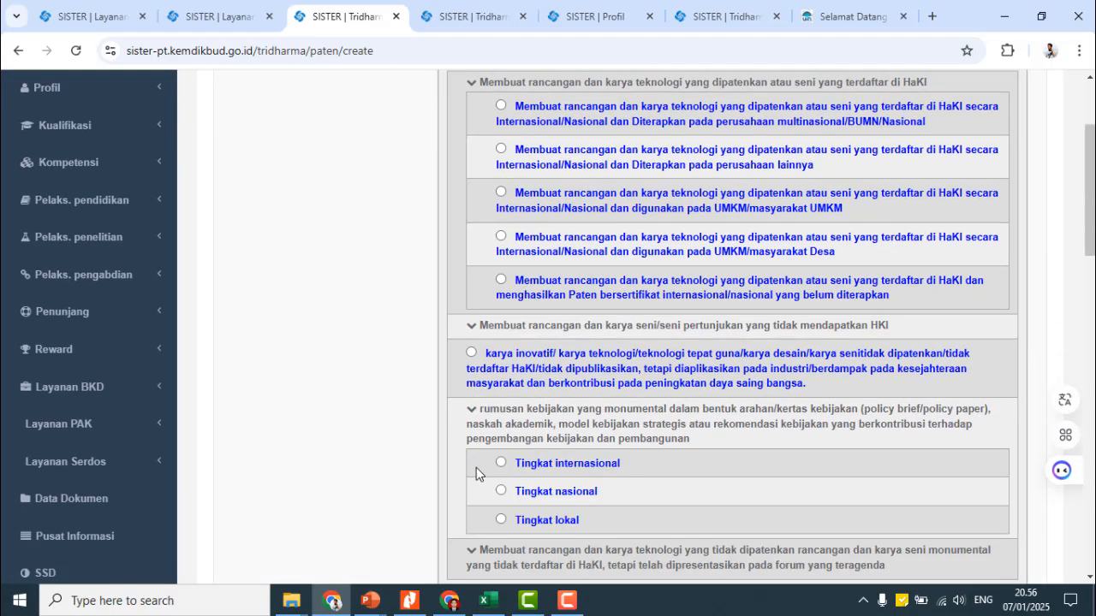
- Look over the empty document and author fields, then go back via Kembali without saving
scroll(477, 469, "down", 7)
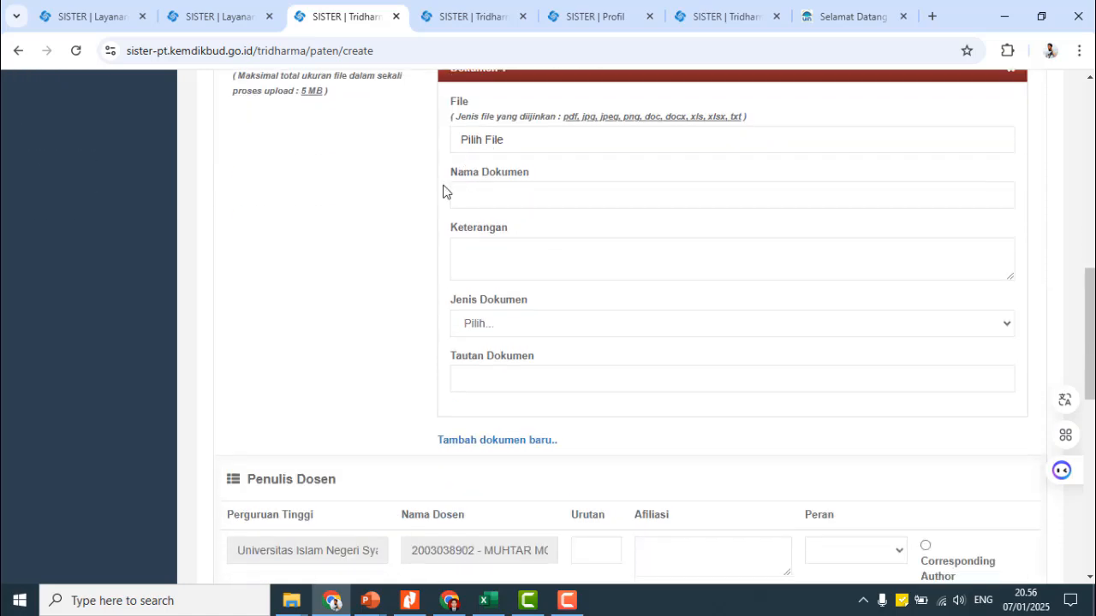
scroll(448, 340, "down", 6)
scroll(536, 388, "up", 9)
scroll(524, 423, "down", 11)
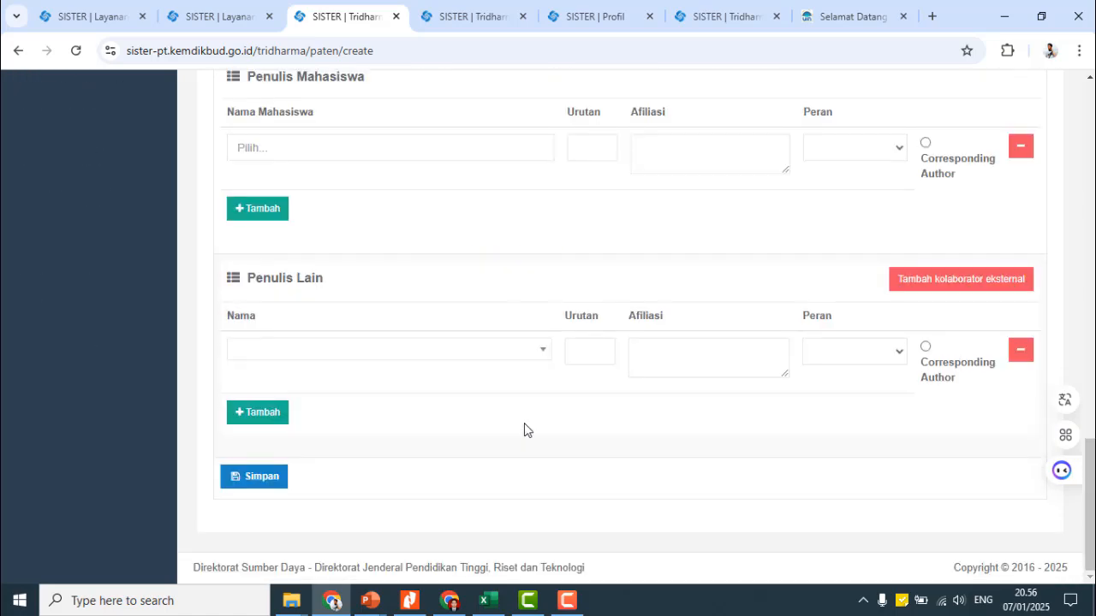
scroll(436, 386, "up", 20)
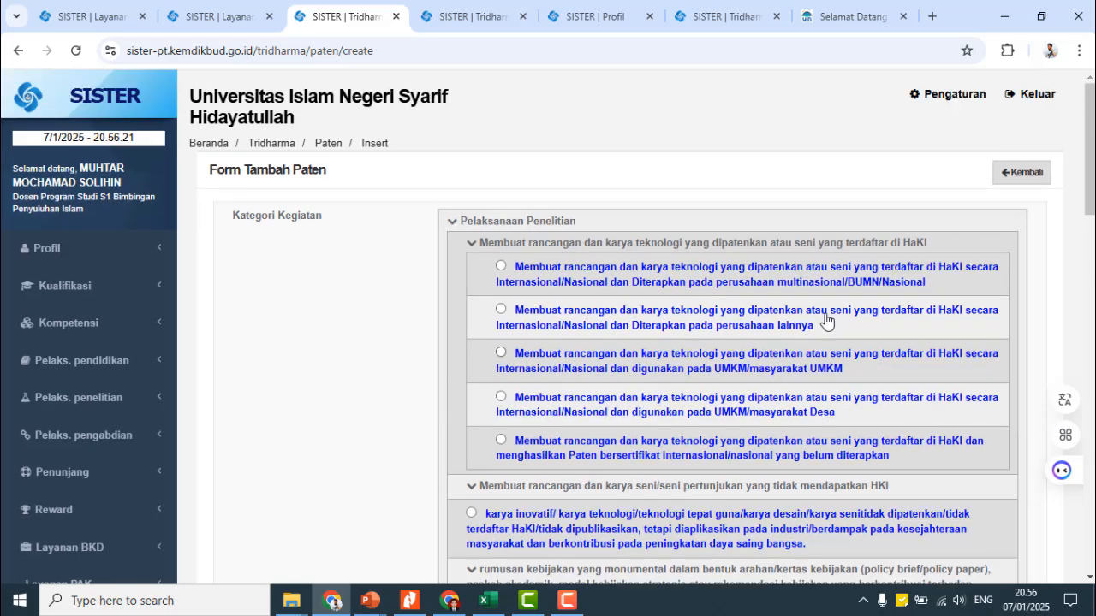
left_click(1018, 174)
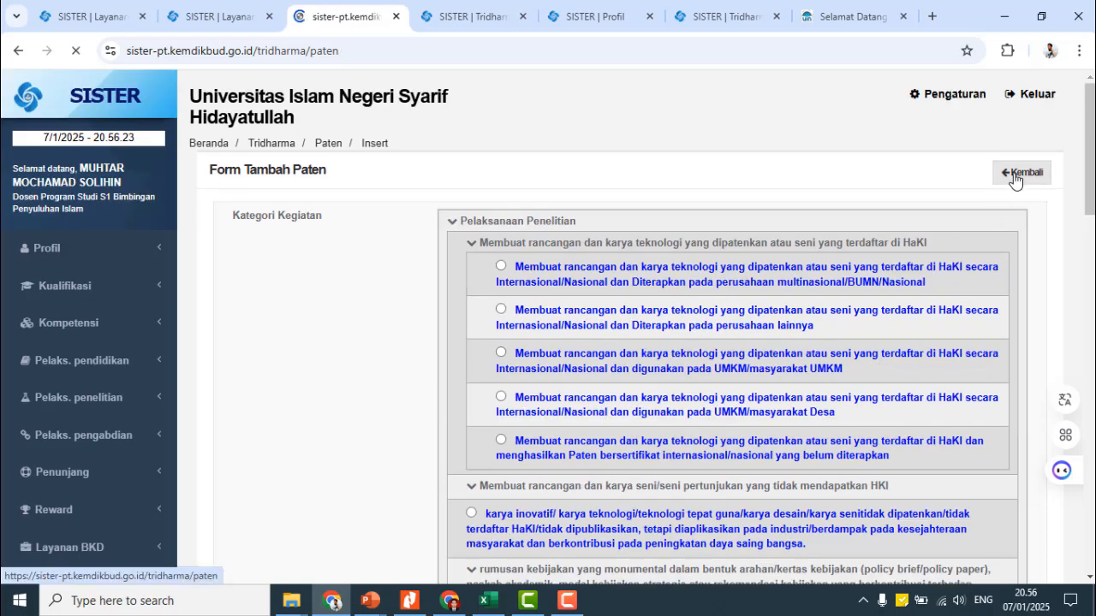
- Go to page 2 of the Paten list
scroll(285, 384, "down", 2)
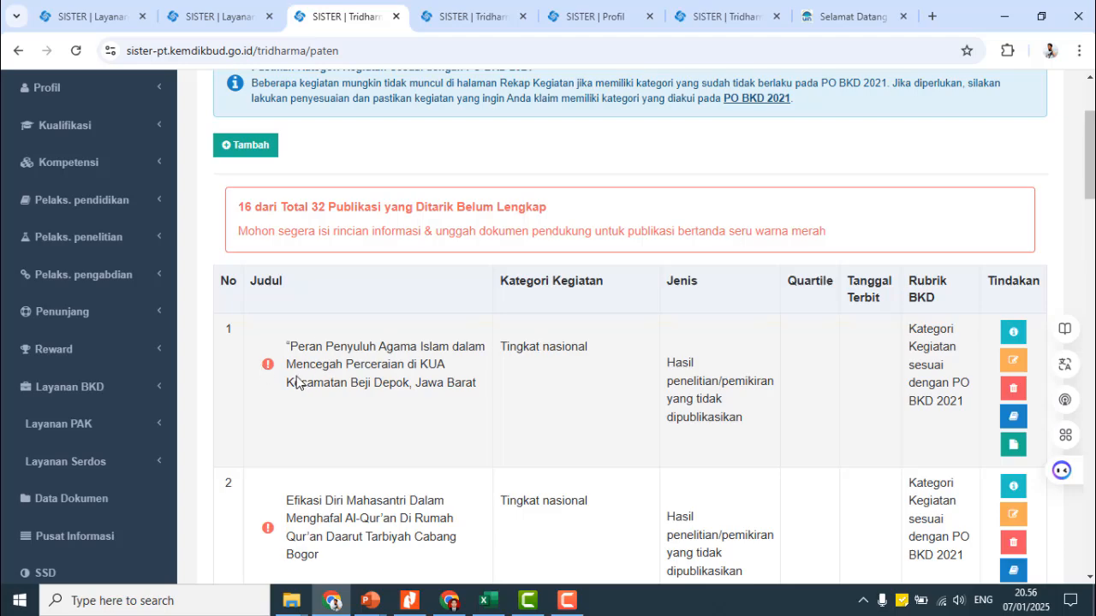
scroll(462, 362, "down", 14)
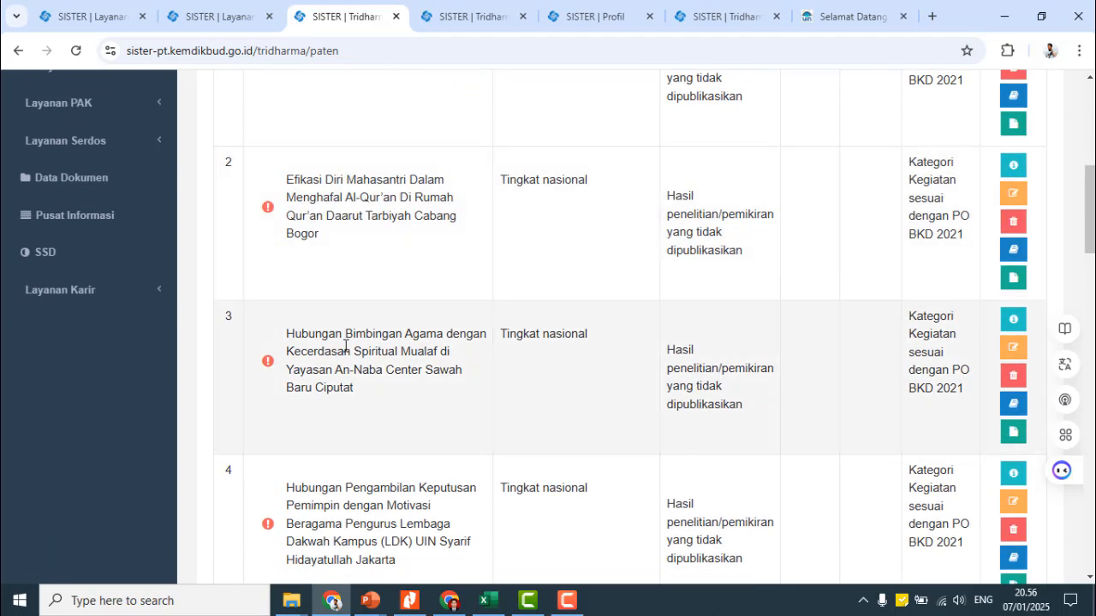
scroll(479, 368, "down", 10)
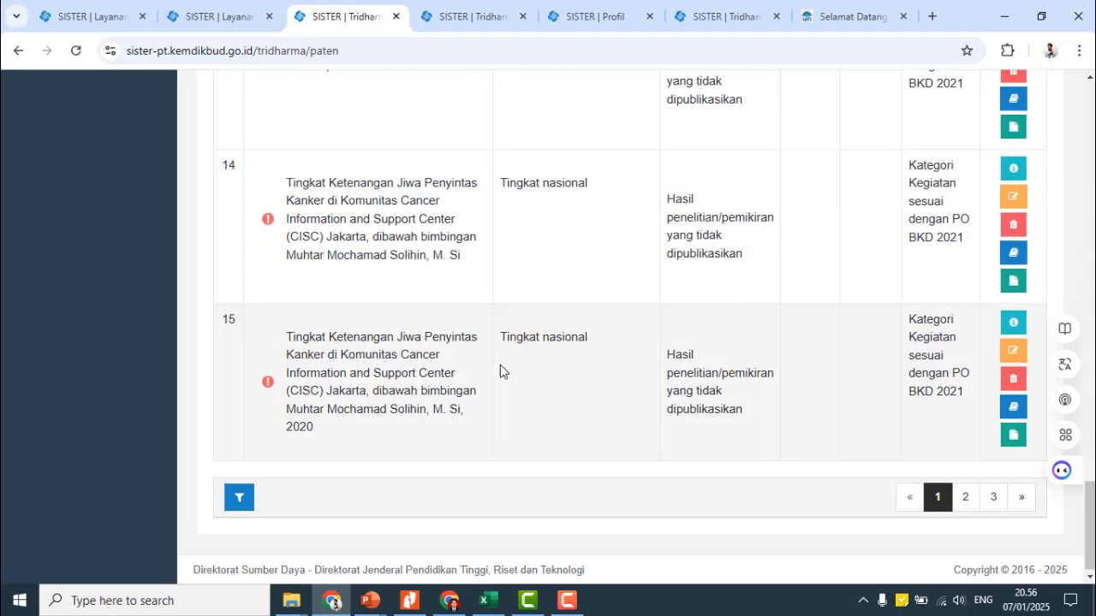
left_click(962, 498)
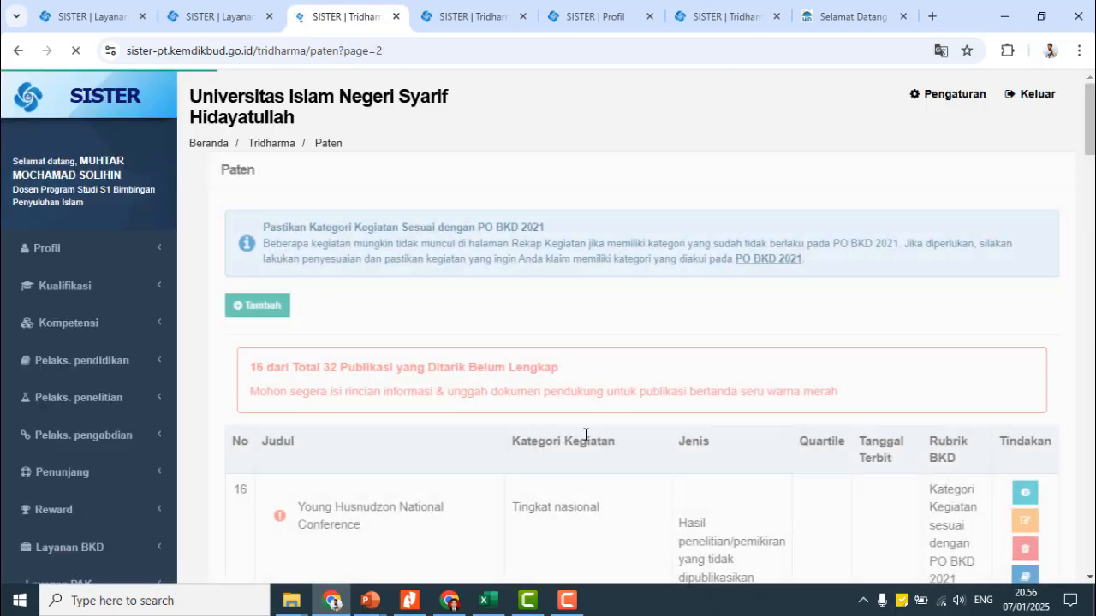
scroll(384, 350, "down", 10)
scroll(333, 339, "up", 3)
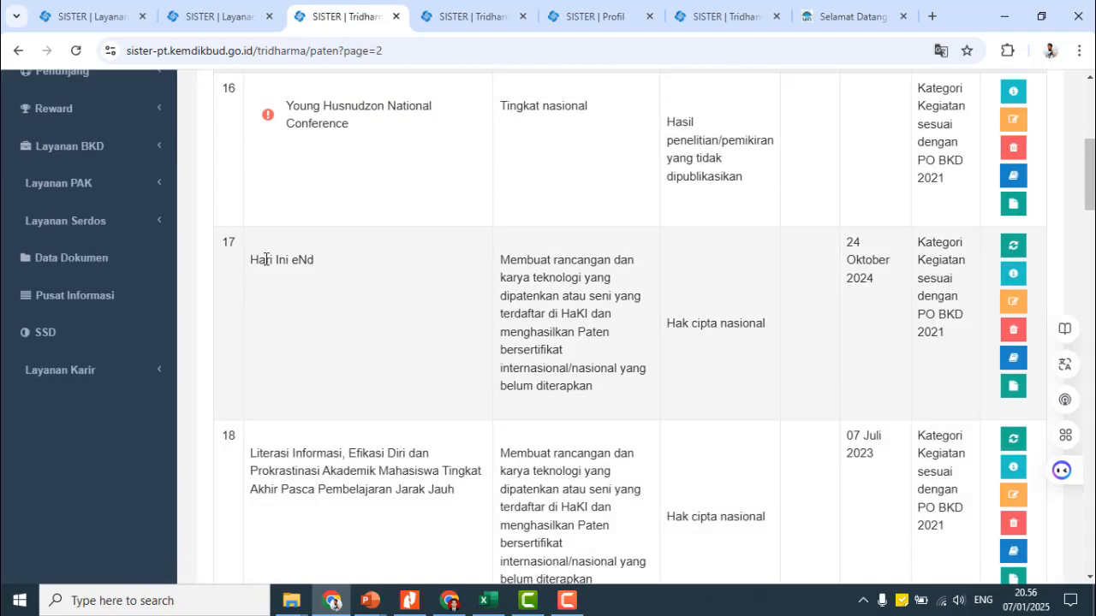
- Inspect the Hari Ini eNd entry (24 Oktober 2024) and open its Form Edit Paten
left_click_drag(266, 258, 822, 370)
left_click_drag(847, 247, 891, 282)
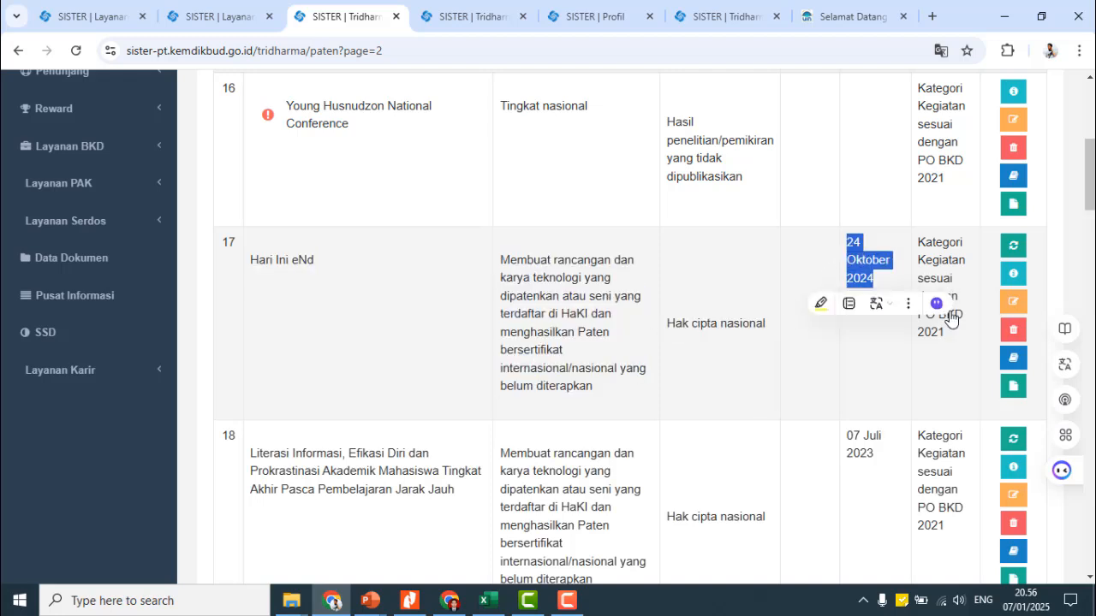
left_click(946, 254)
left_click_drag(615, 390, 493, 264)
left_click(736, 309)
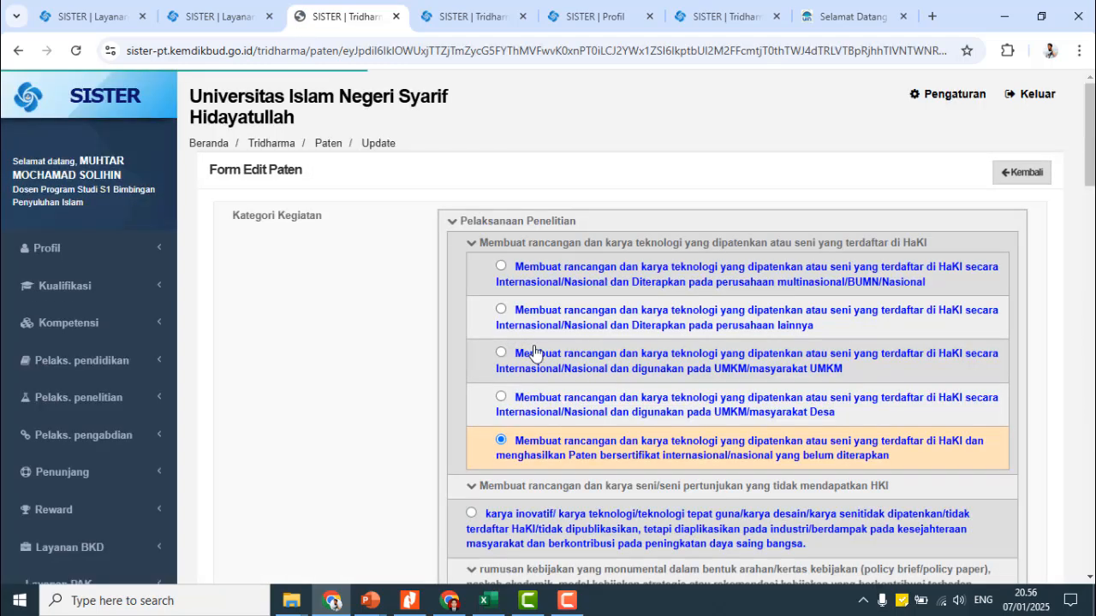
- Scroll to the form's Tautan Dokumen field, then check the Google Drive CONTOH folder
scroll(391, 381, "down", 5)
scroll(391, 381, "down", 7)
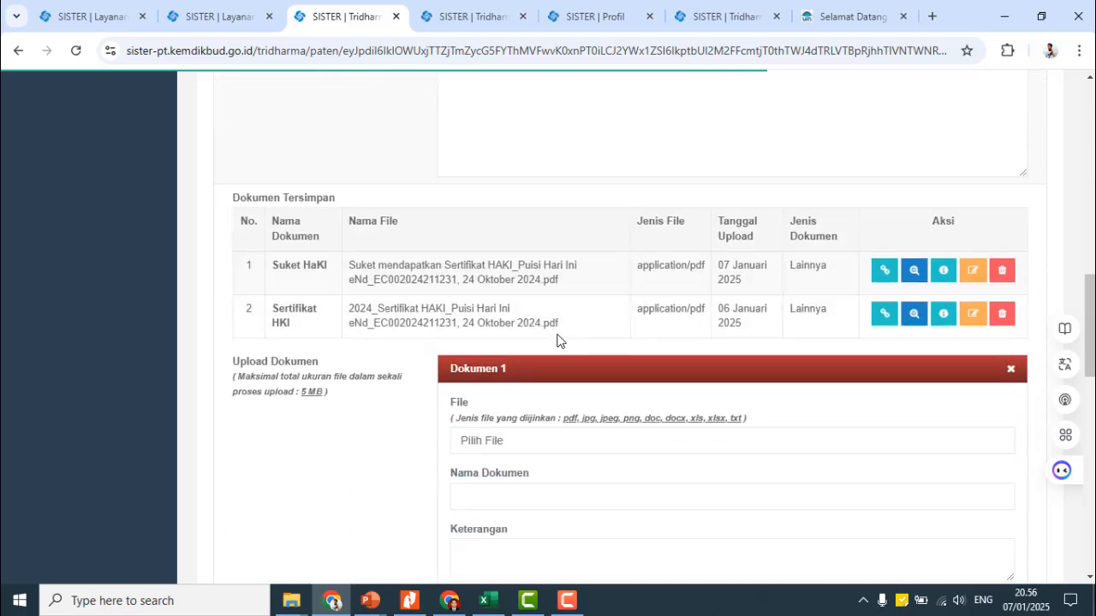
scroll(716, 320, "down", 1)
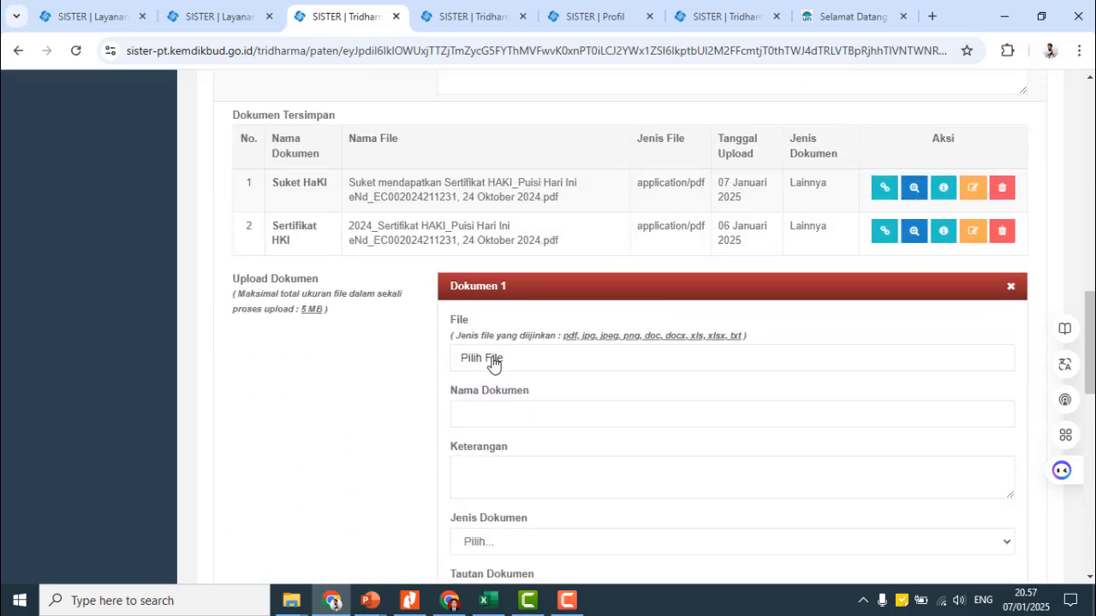
scroll(523, 258, "down", 3)
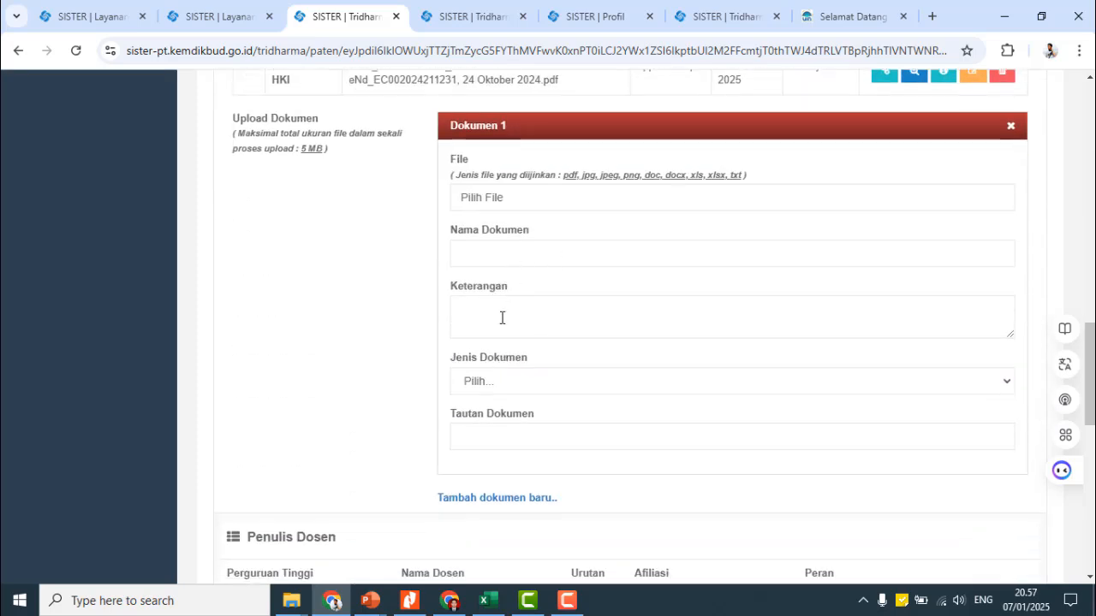
left_click(483, 433)
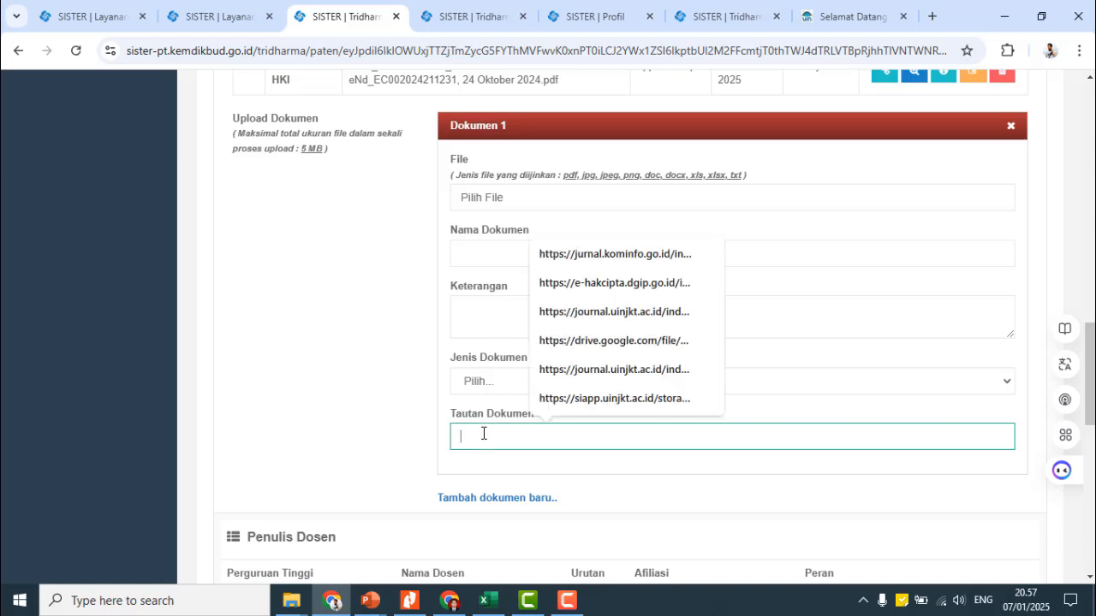
left_click(367, 325)
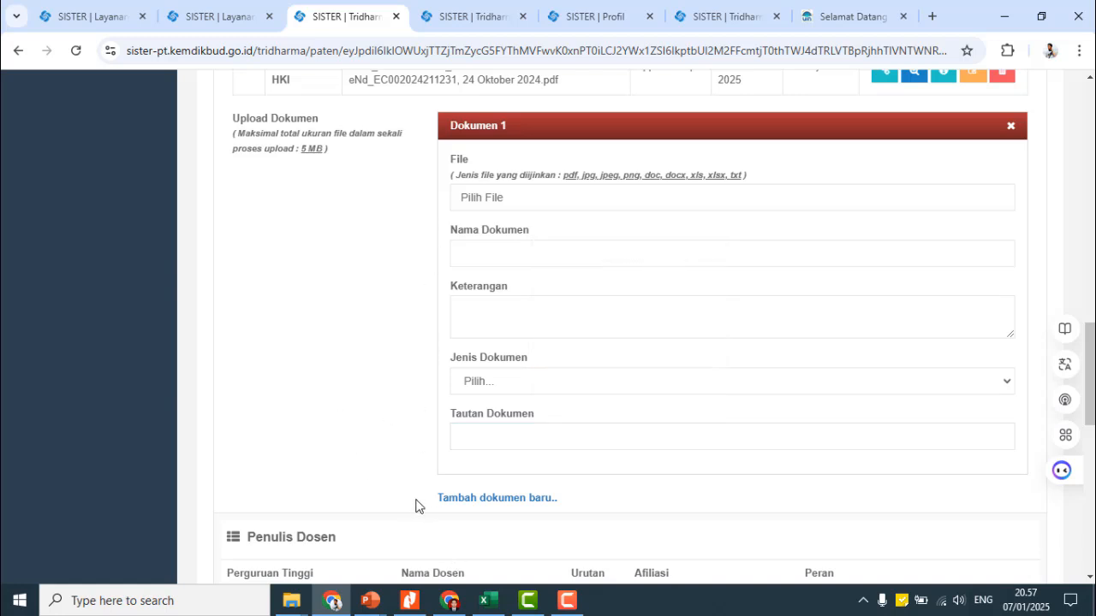
left_click(449, 600)
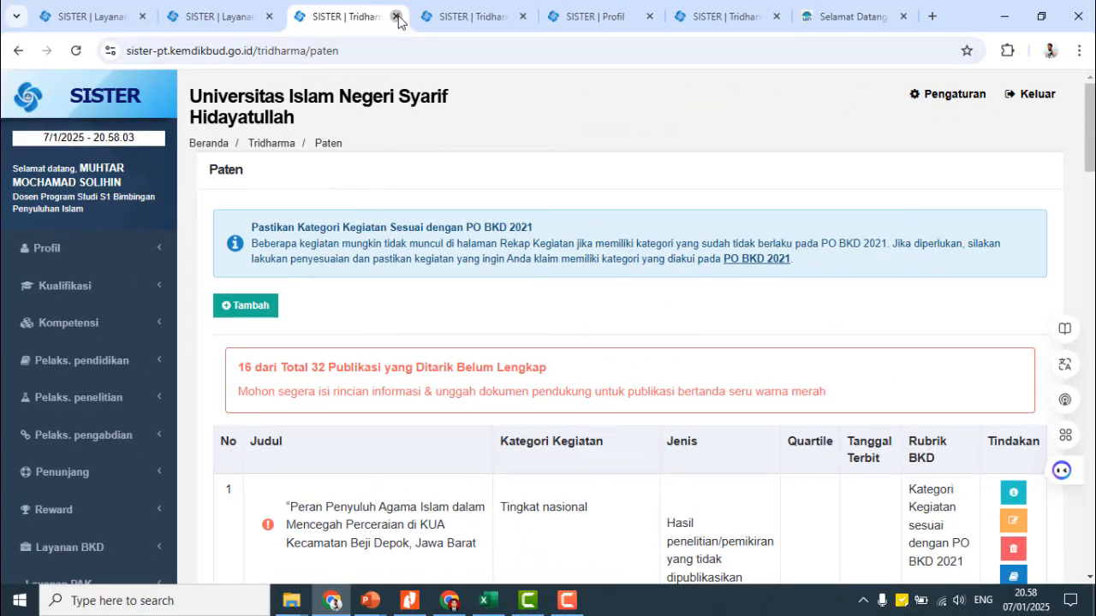
- Close the patent edit tab and display the report's Pelaksanaan Pengabdian section
left_click(396, 16)
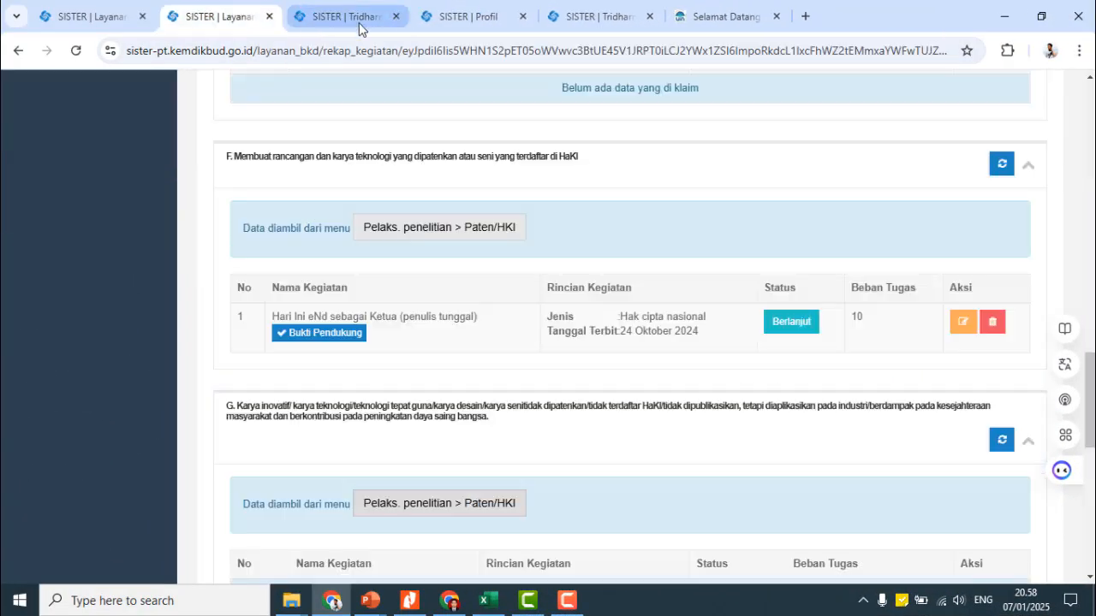
scroll(628, 399, "up", 15)
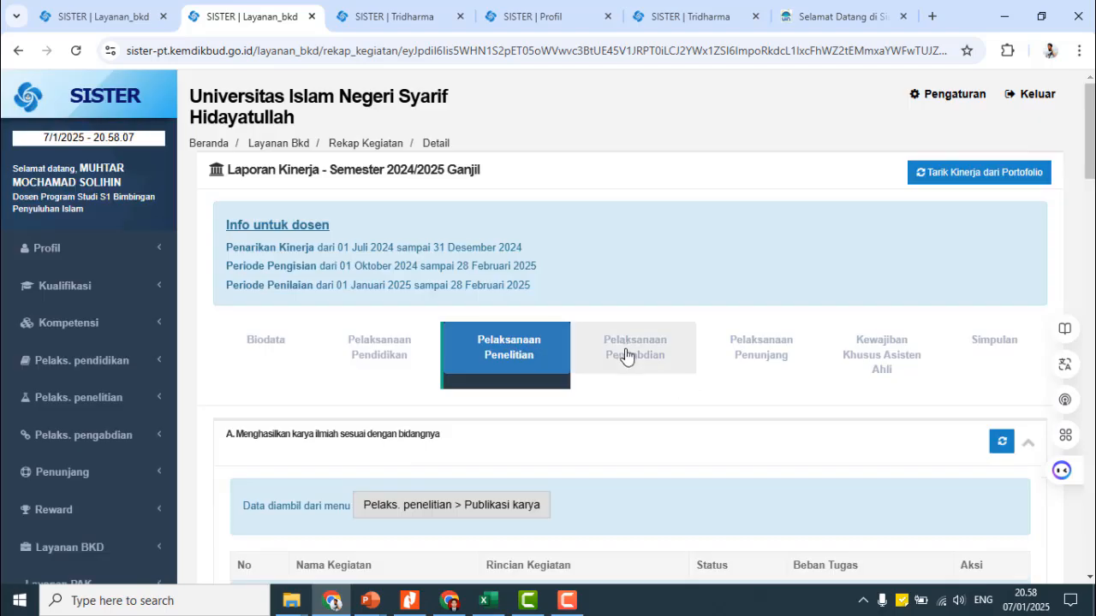
left_click(626, 359)
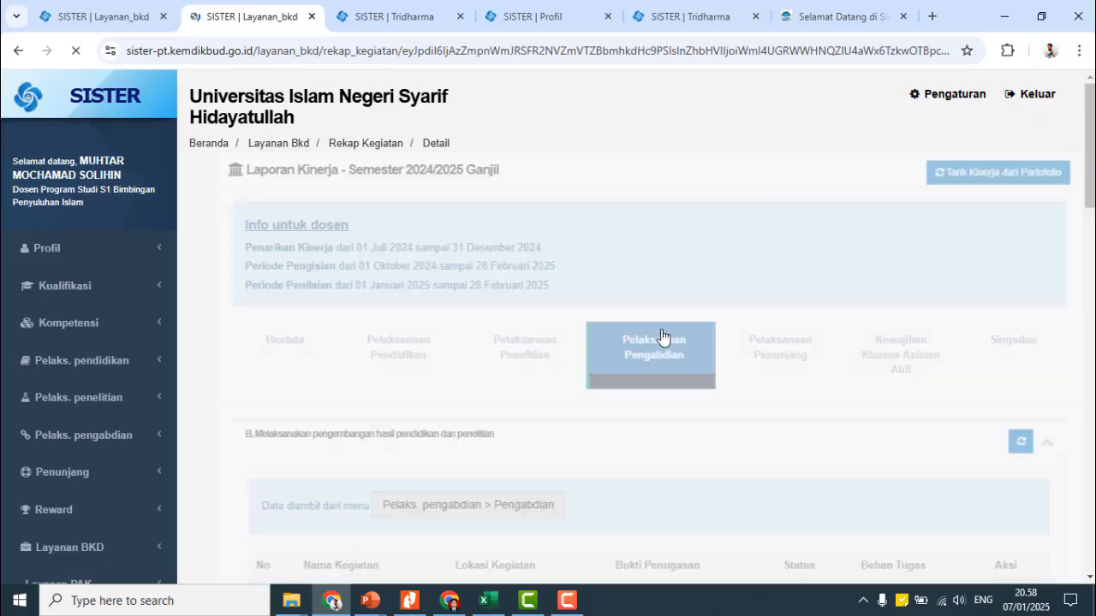
scroll(411, 368, "down", 5)
scroll(411, 371, "down", 2)
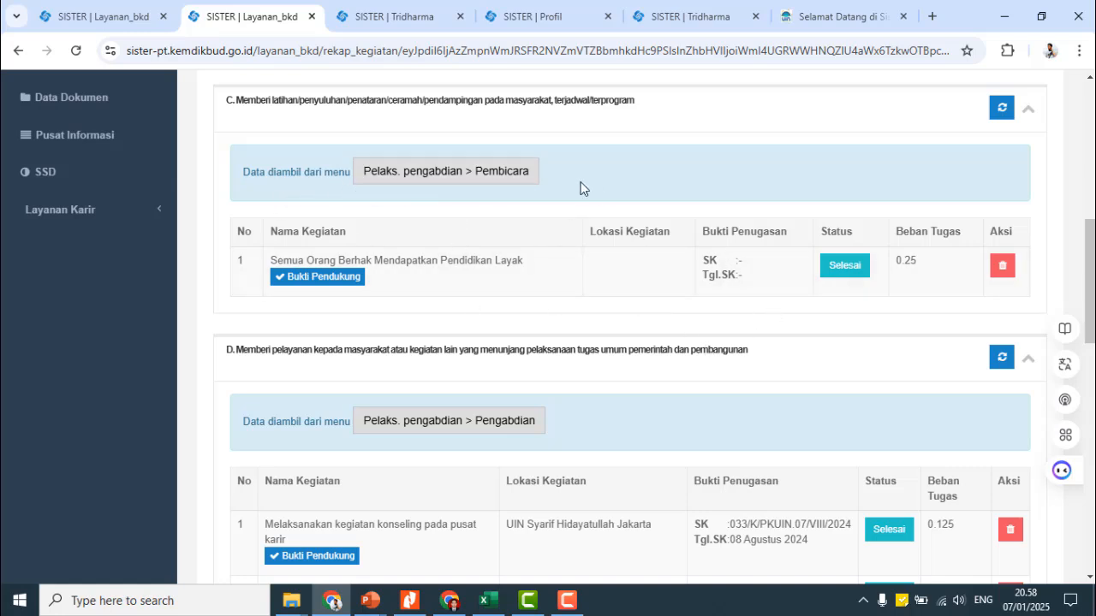
- Open section C's Pembicara records and browse the training and outreach categories in a new speaker form
left_click(440, 180)
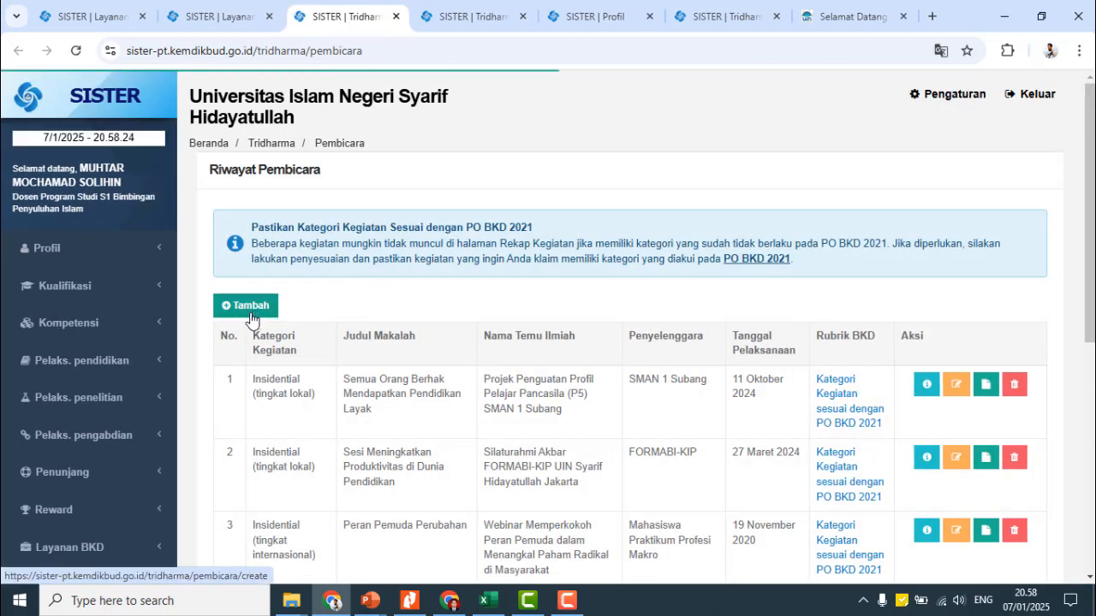
left_click(248, 308)
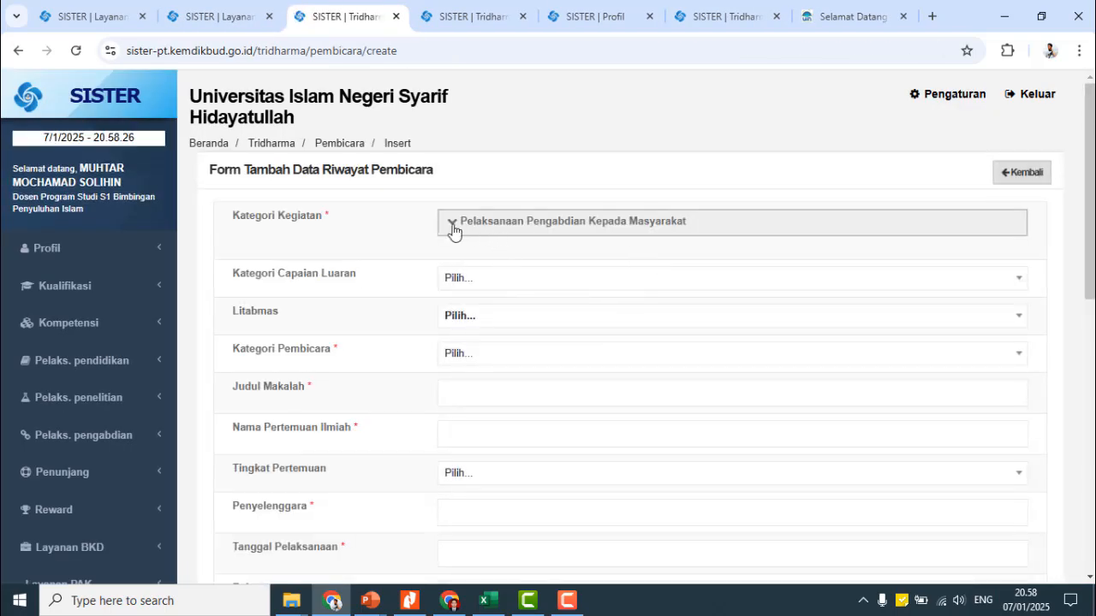
left_click(457, 227)
left_click(470, 248)
scroll(526, 452, "down", 2)
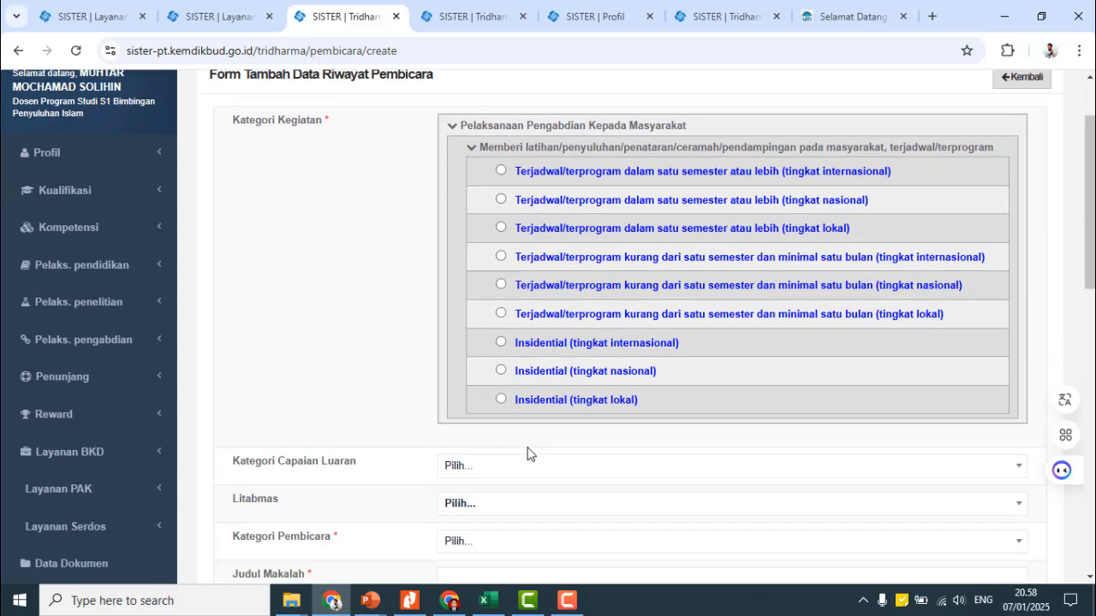
scroll(519, 308, "down", 2)
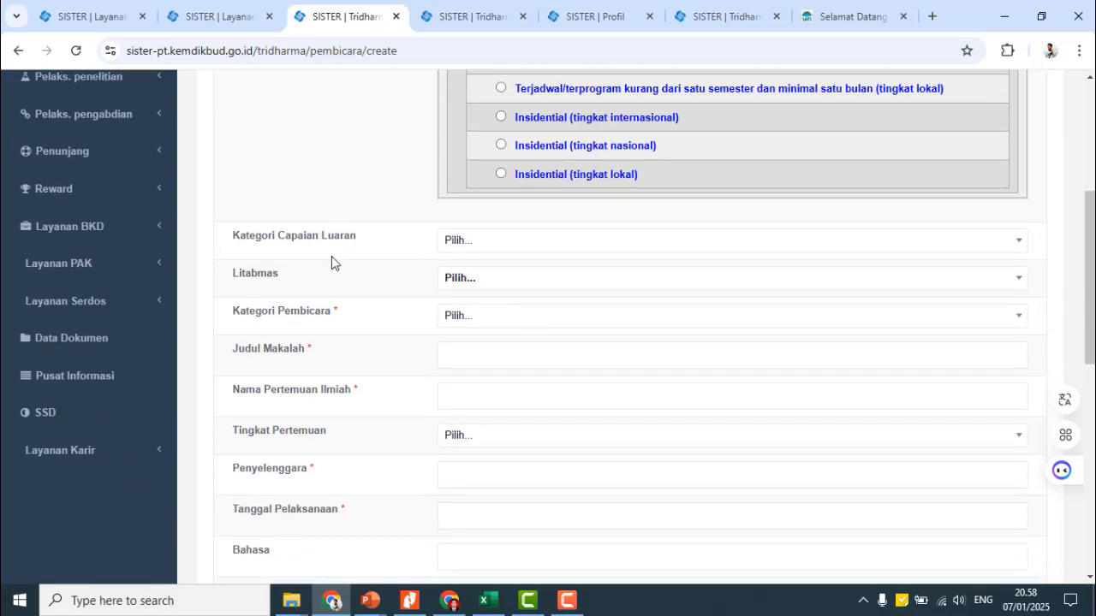
scroll(428, 291, "down", 3)
scroll(391, 295, "down", 4)
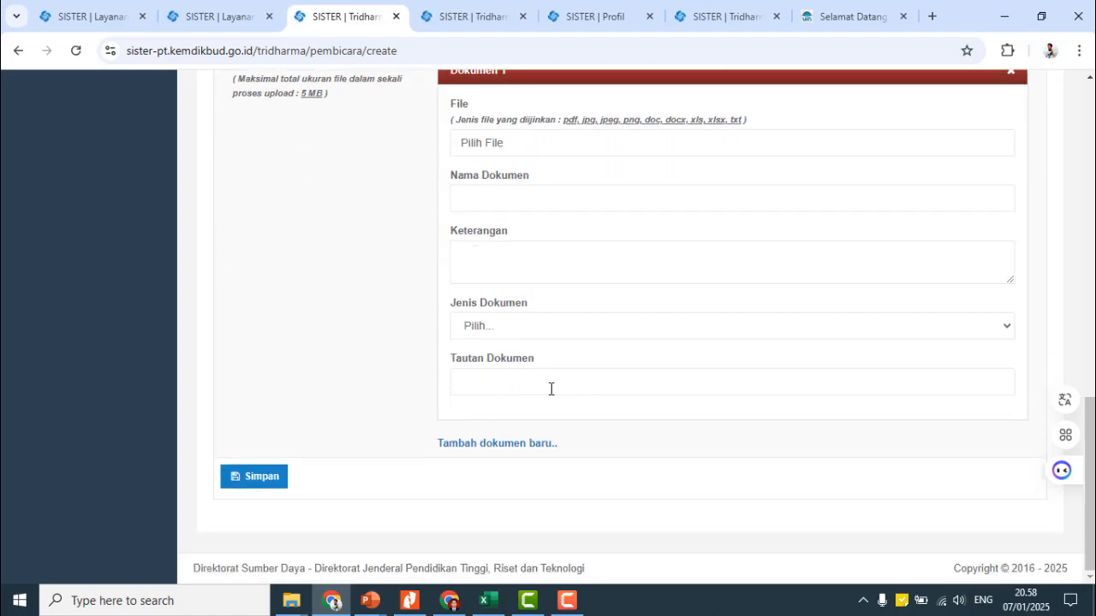
scroll(437, 428, "up", 10)
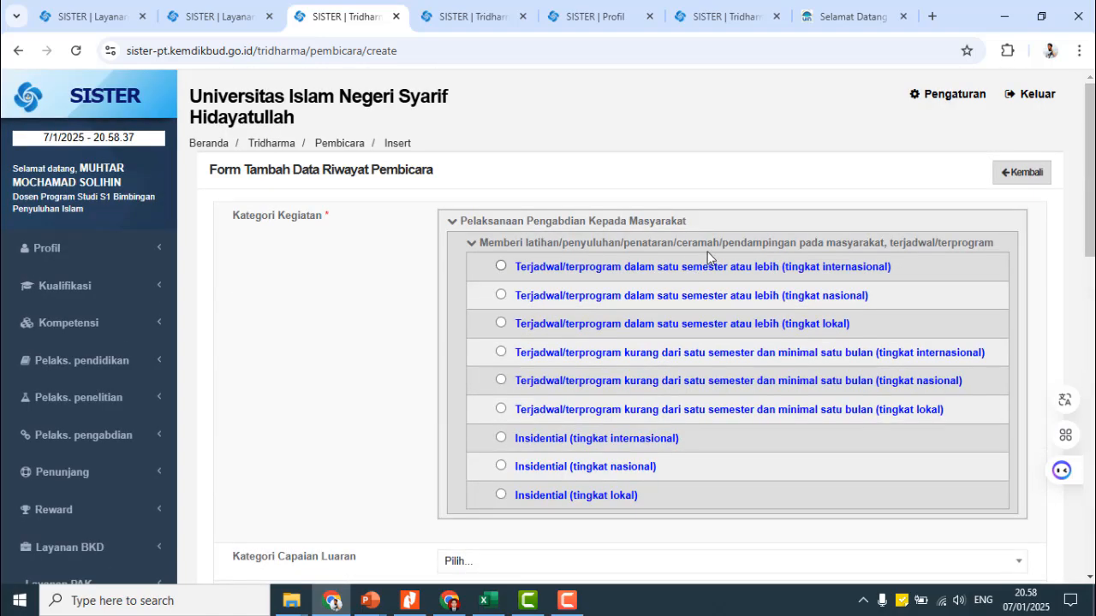
- Leave the speaker form unsaved and return via Layanan BKD to the activity report
left_click(1022, 174)
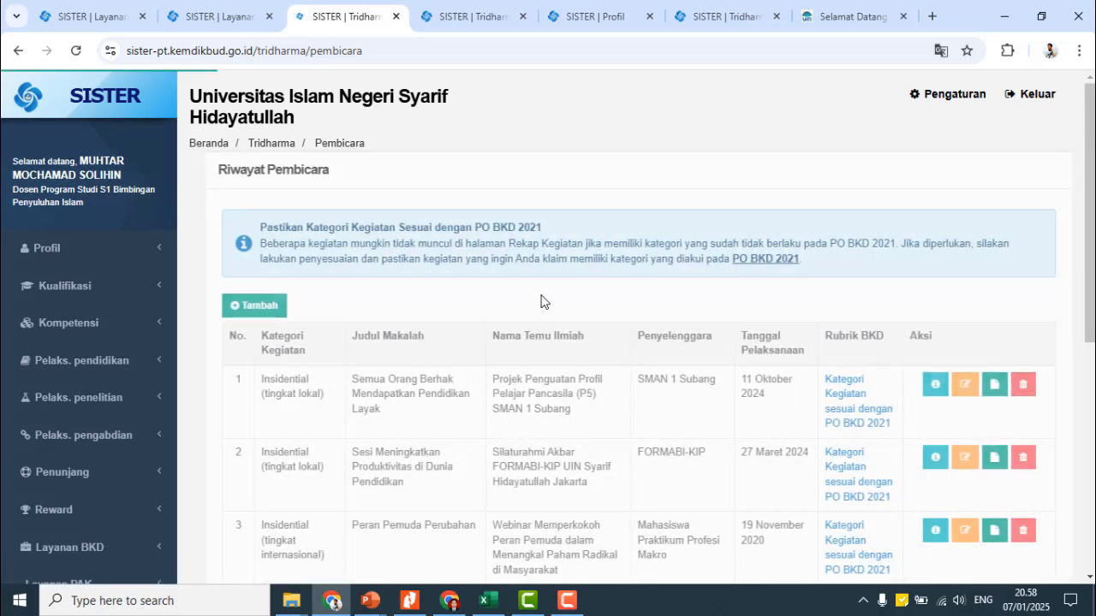
scroll(540, 299, "down", 2)
scroll(545, 305, "down", 1)
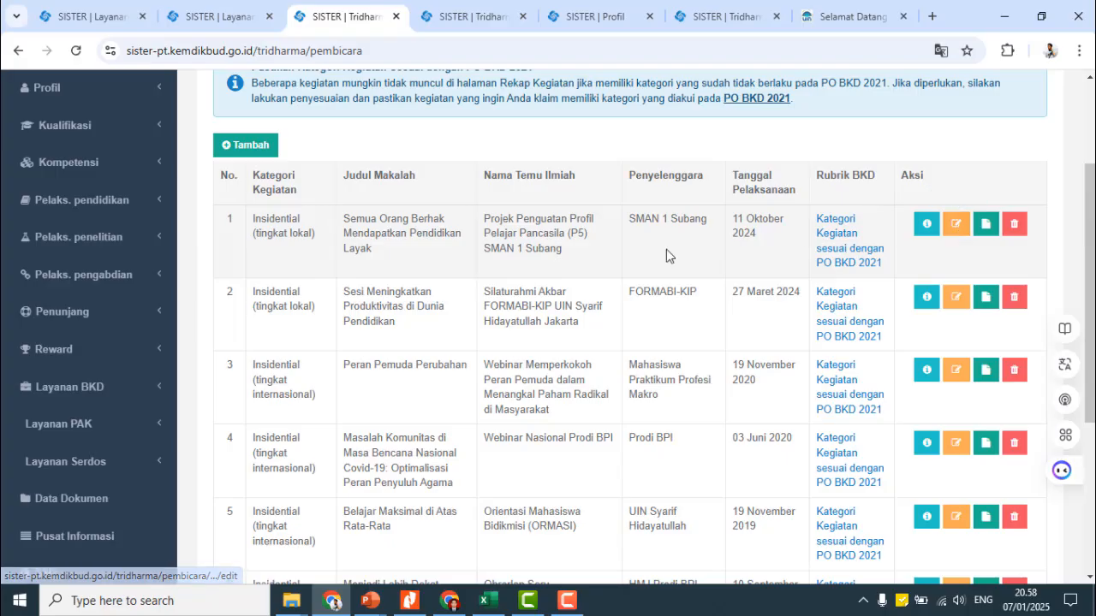
scroll(666, 249, "up", 1)
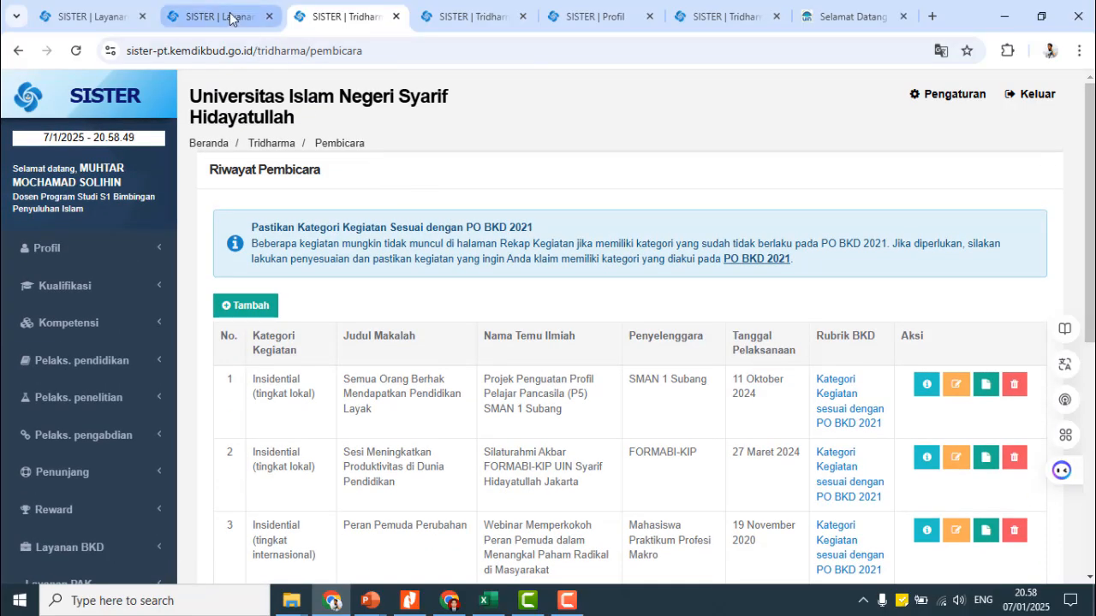
left_click(229, 19)
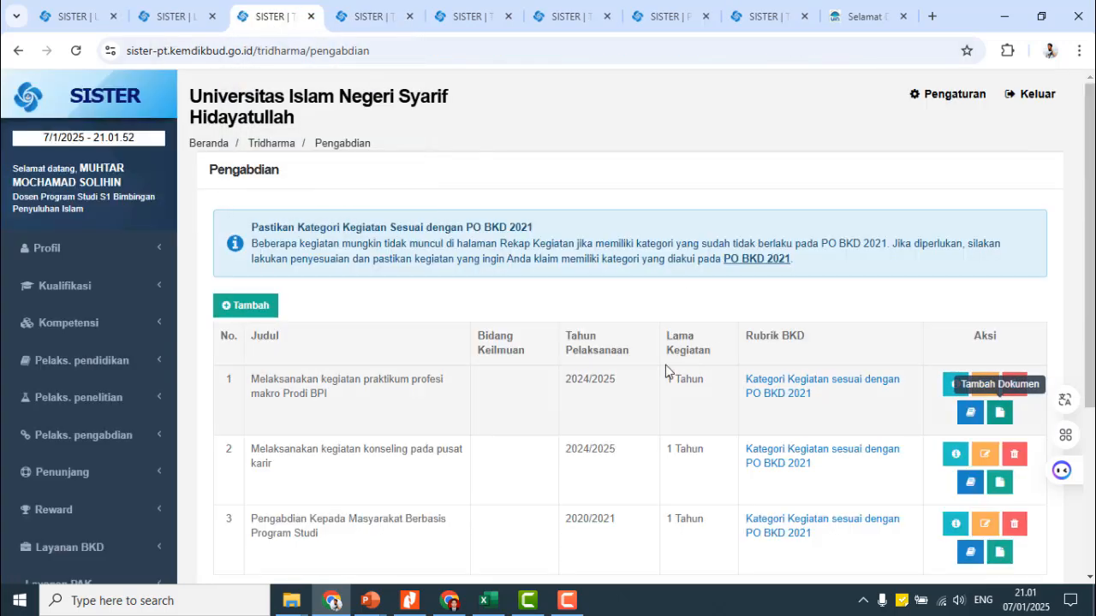
scroll(462, 374, "down", 2)
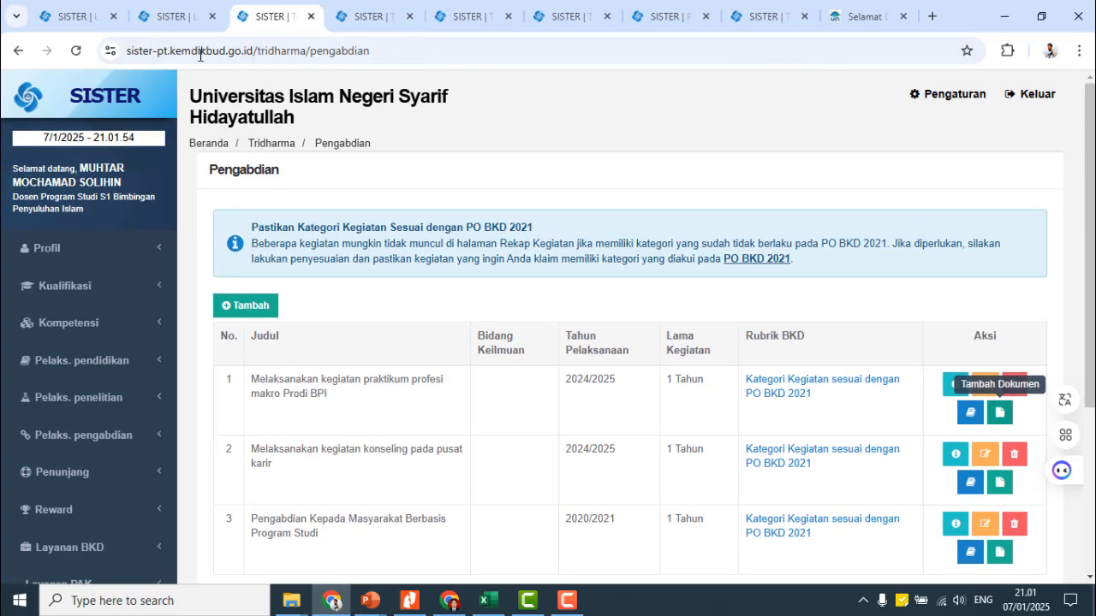
left_click(175, 16)
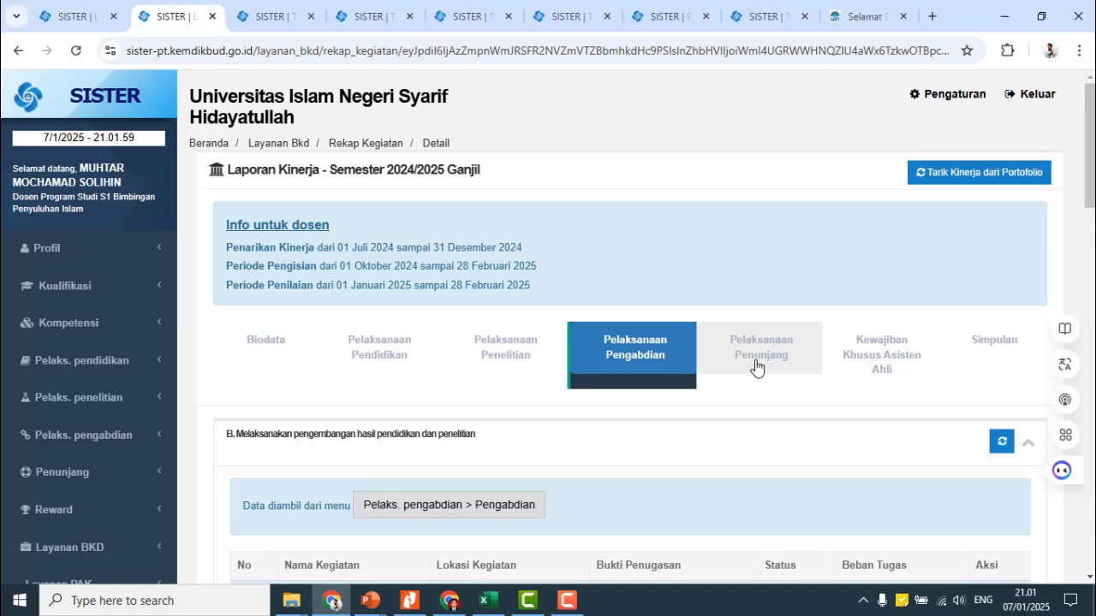
- Start a new Penunjang Lain entry and expand its scientific-meeting, delegation and committee categories
scroll(728, 362, "down", 5)
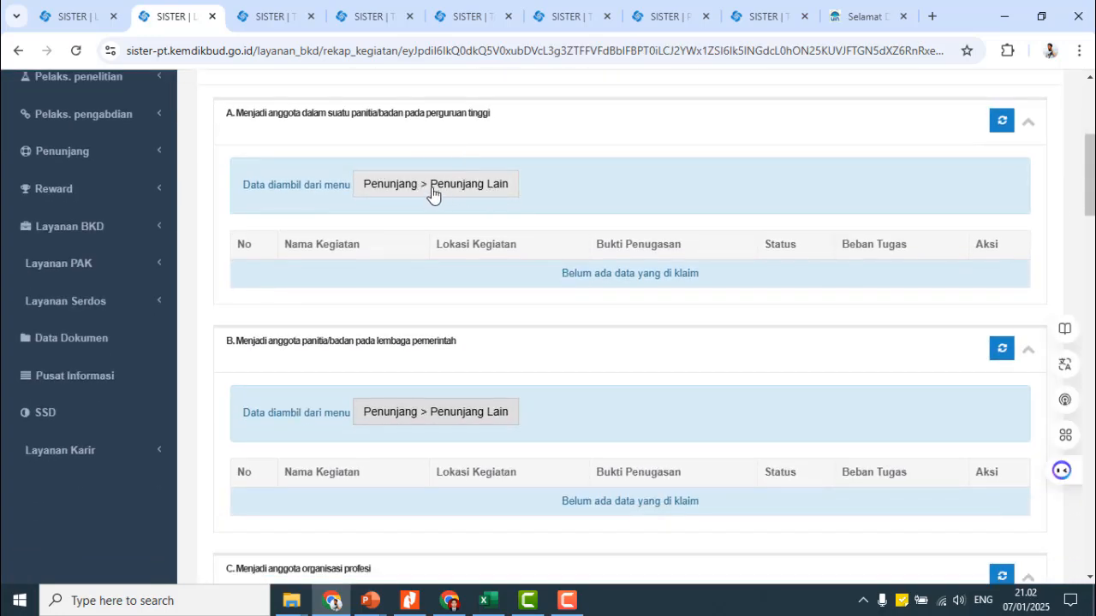
left_click(423, 195)
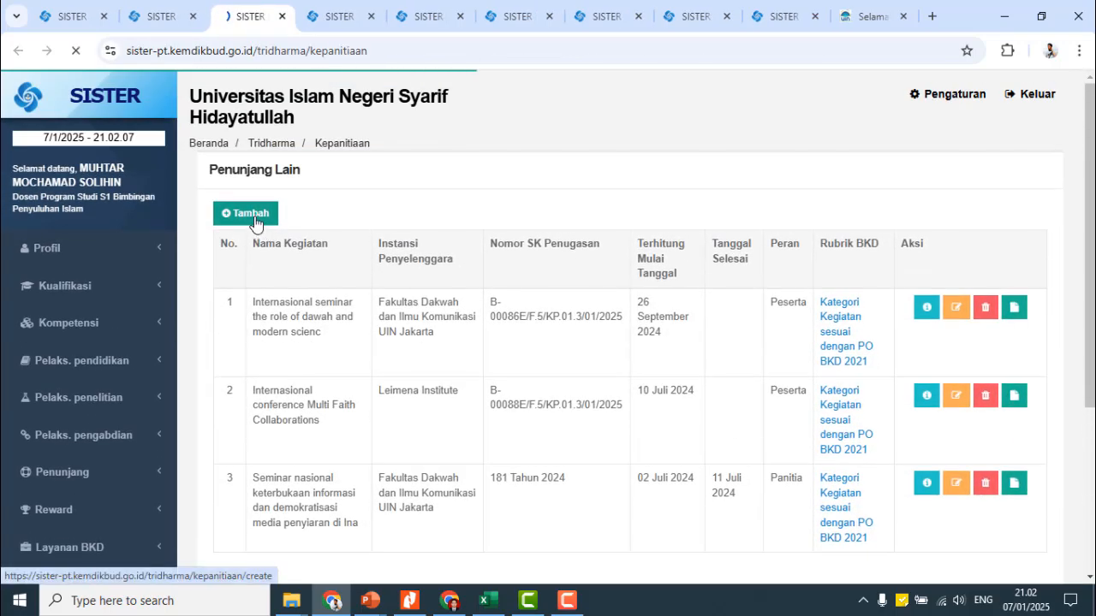
left_click(254, 214)
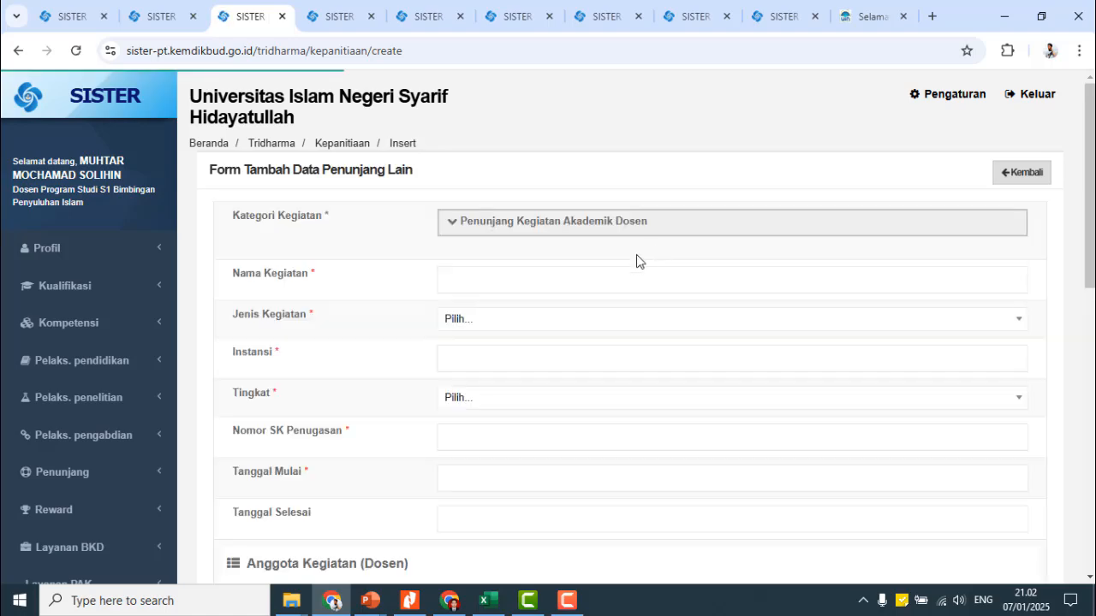
left_click(455, 224)
left_click(472, 347)
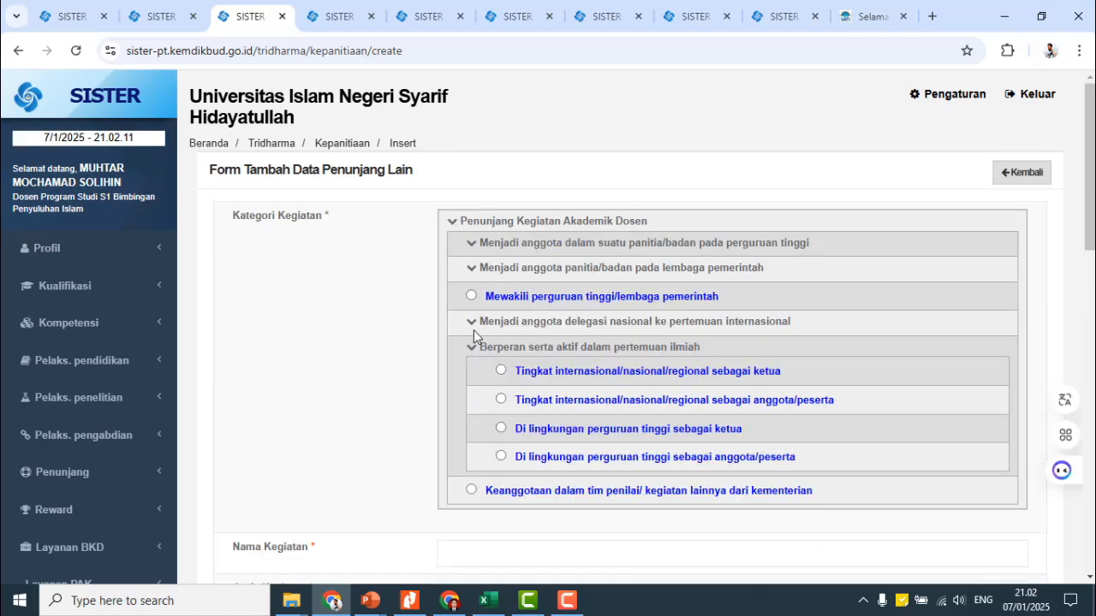
left_click(474, 329)
left_click(472, 269)
left_click(471, 248)
- Discard the supporting-activity form and return to the report's Pelaksanaan Penunjang section
scroll(544, 381, "down", 4)
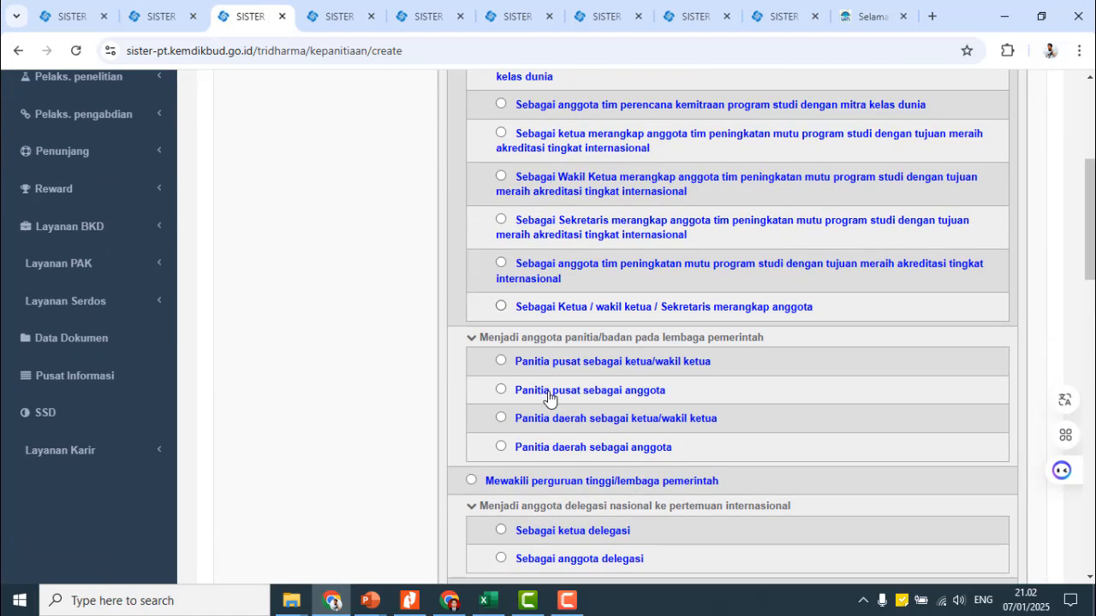
scroll(549, 396, "down", 7)
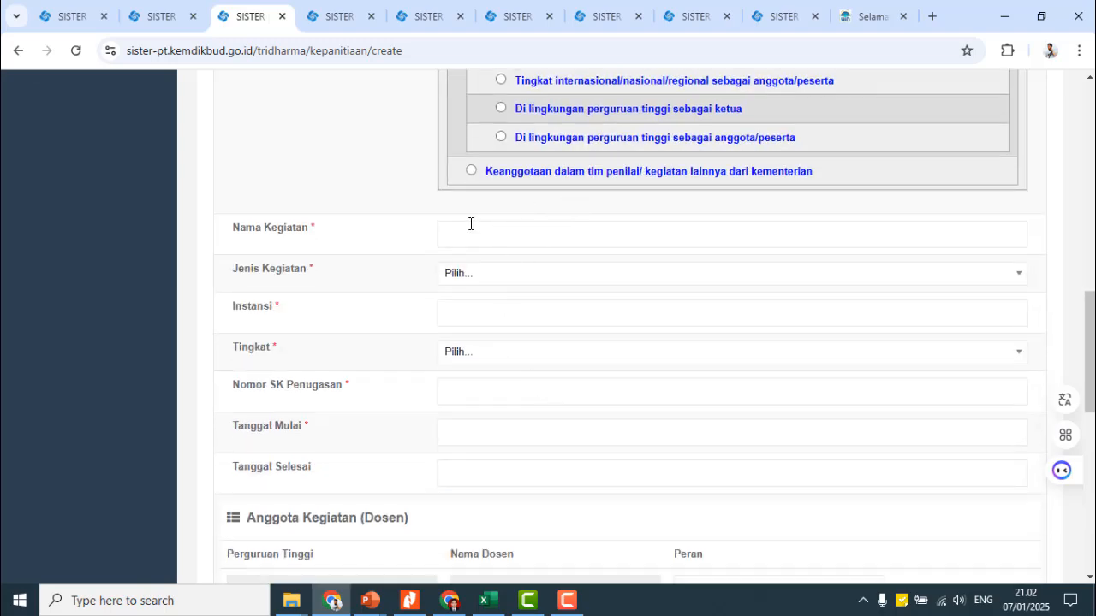
scroll(534, 359, "down", 12)
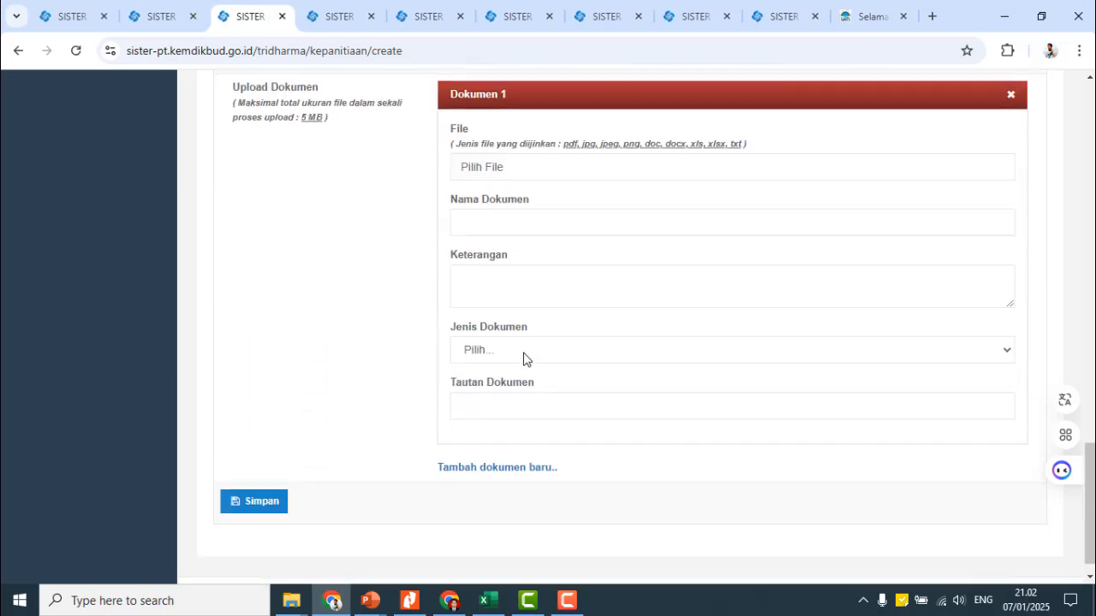
scroll(624, 379, "up", 20)
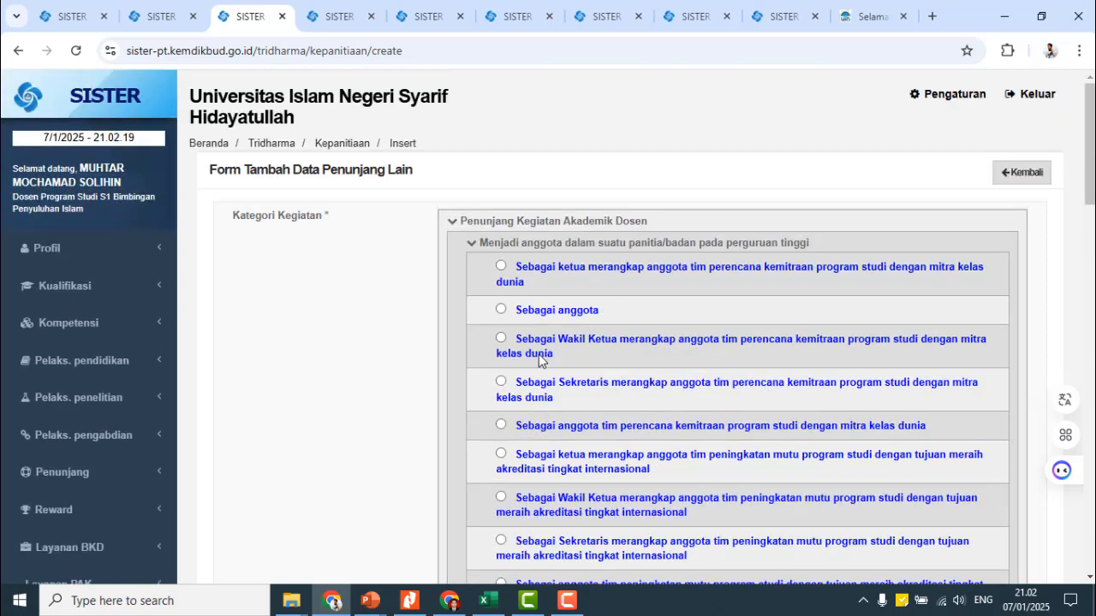
left_click(1014, 181)
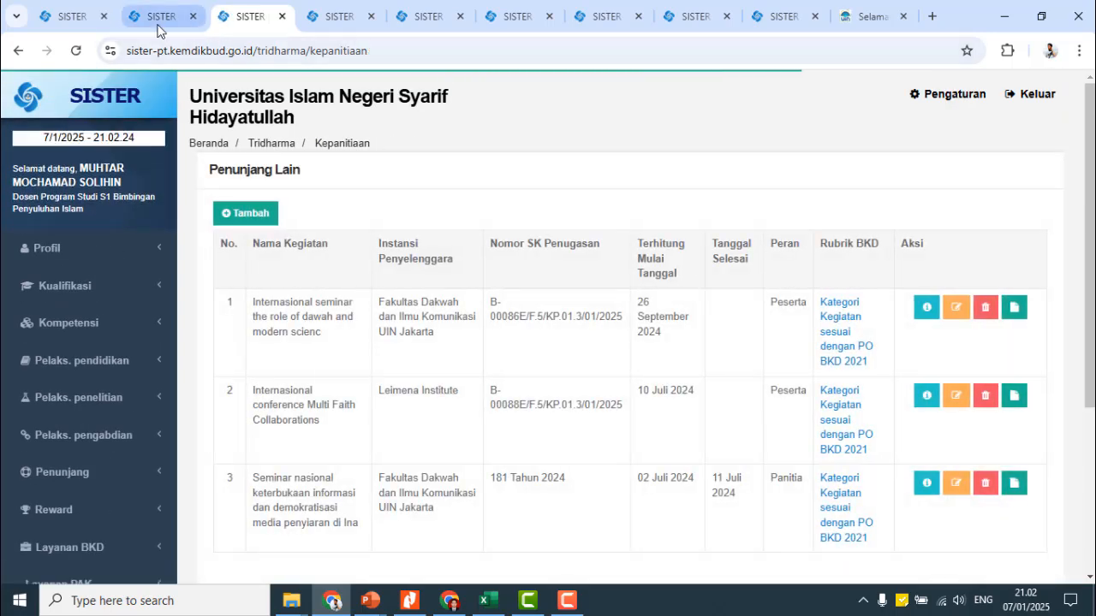
left_click(158, 31)
scroll(850, 308, "down", 10)
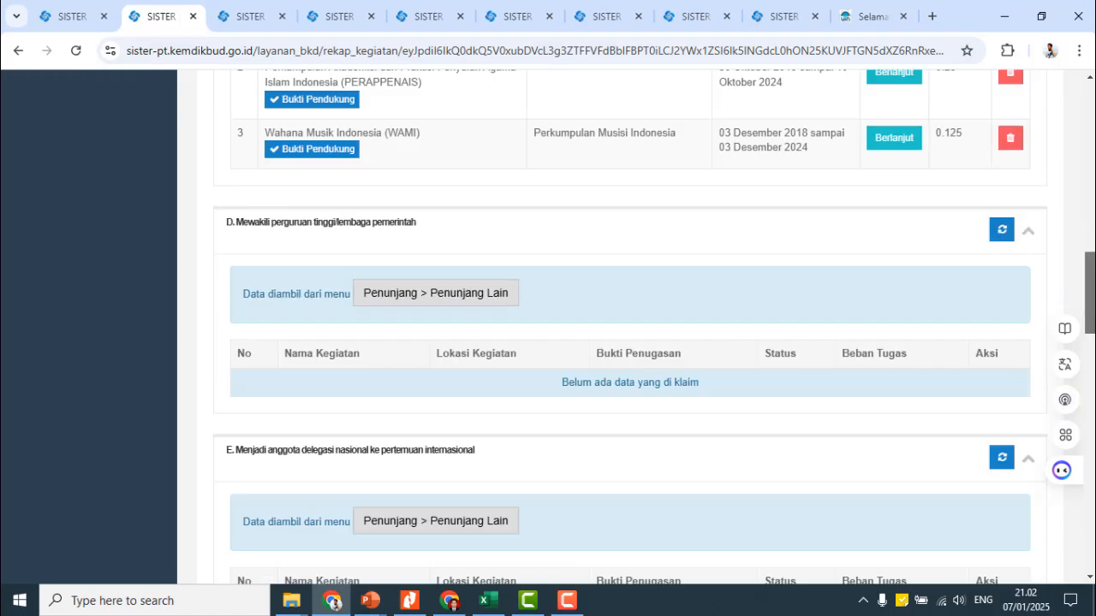
scroll(984, 357, "up", 10)
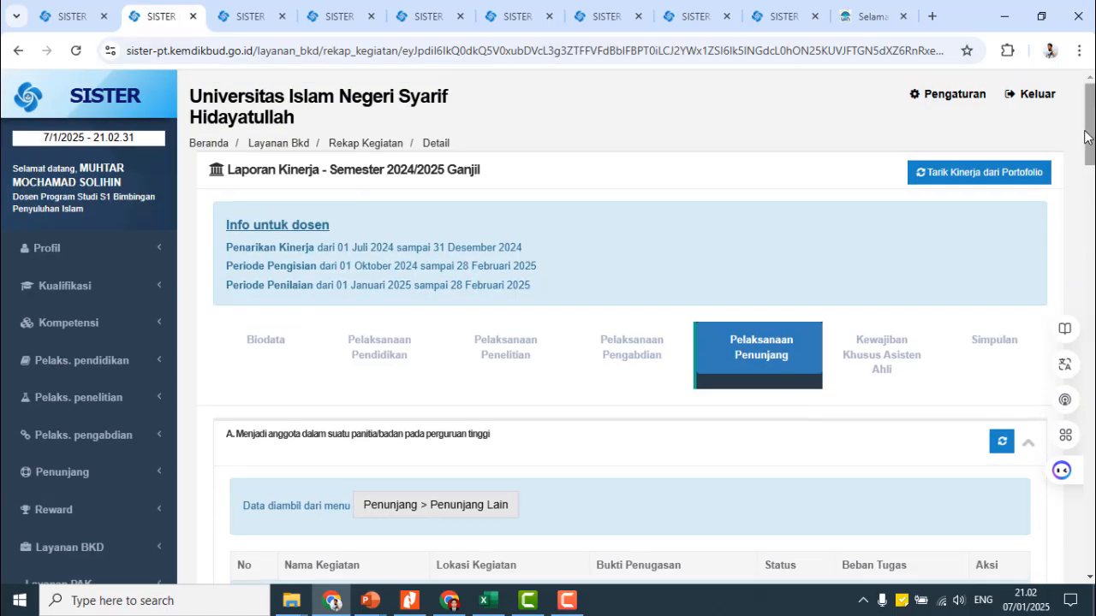
- Review the Simpulan's Kewajiban BKD and Kewajiban Khusus tables, totalling 15.25 sks
left_click(984, 350)
scroll(875, 329, "down", 4)
scroll(881, 377, "down", 1)
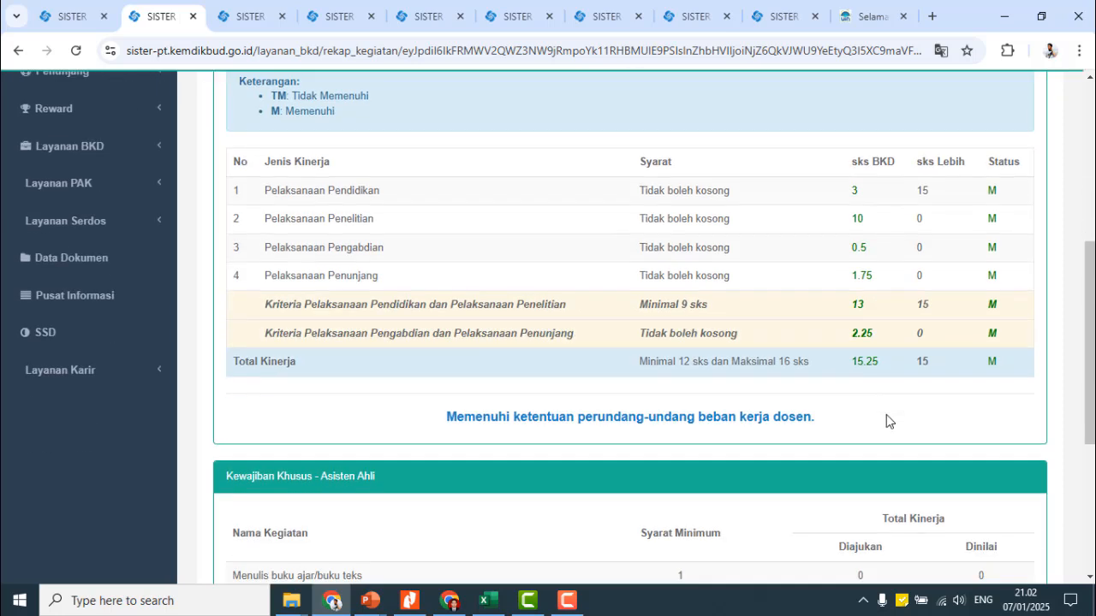
scroll(881, 351, "down", 3)
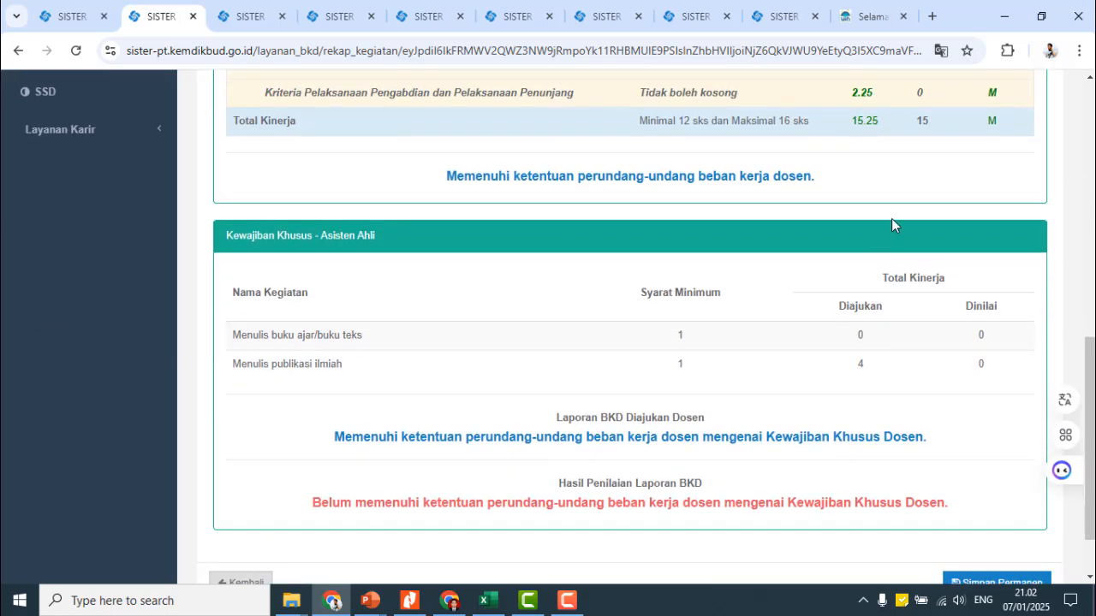
scroll(890, 231, "down", 1)
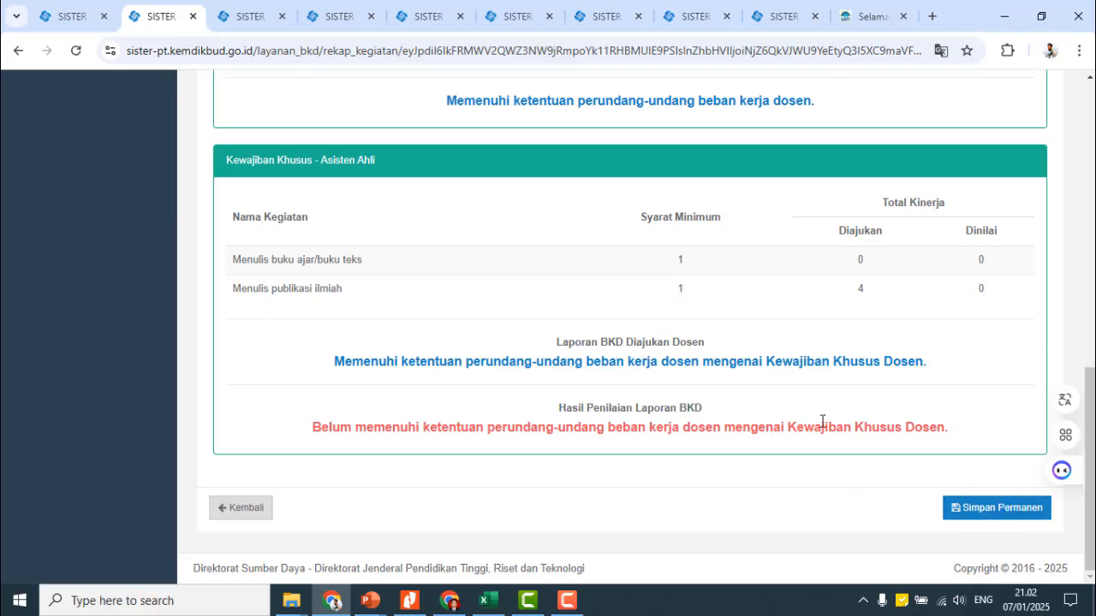
scroll(817, 368, "up", 15)
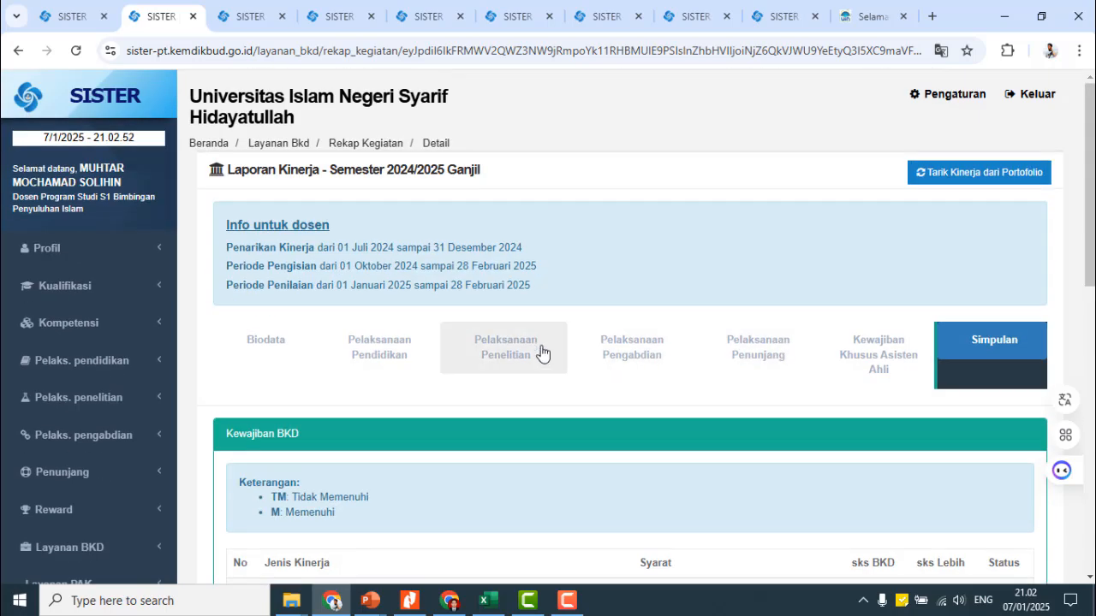